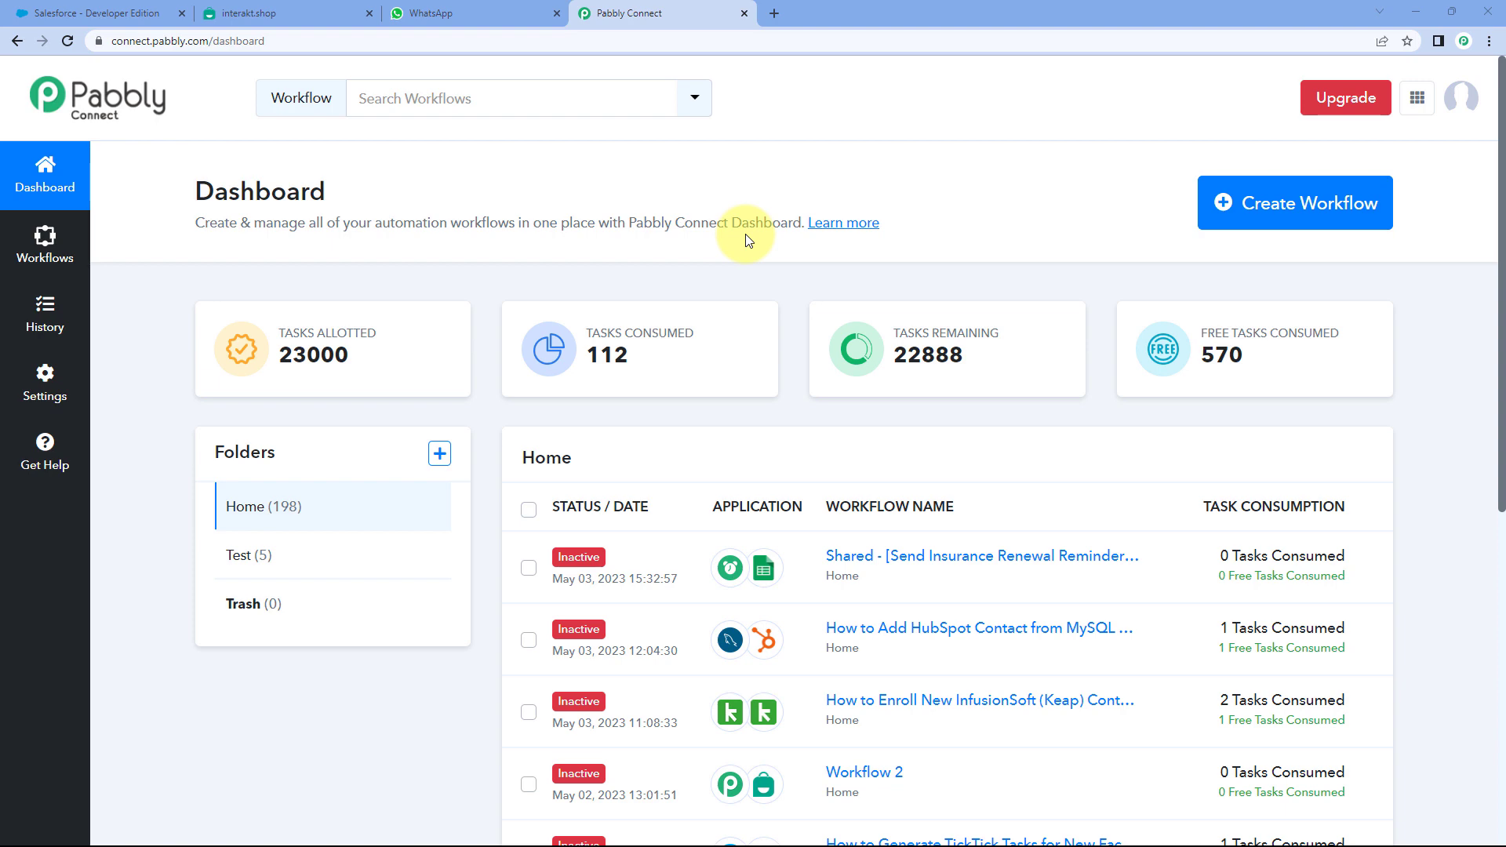
# - Create a workflow titled 'Salesforce to Interakt', correcting the lowercase i to a capital I
pyautogui.click(1295, 210)
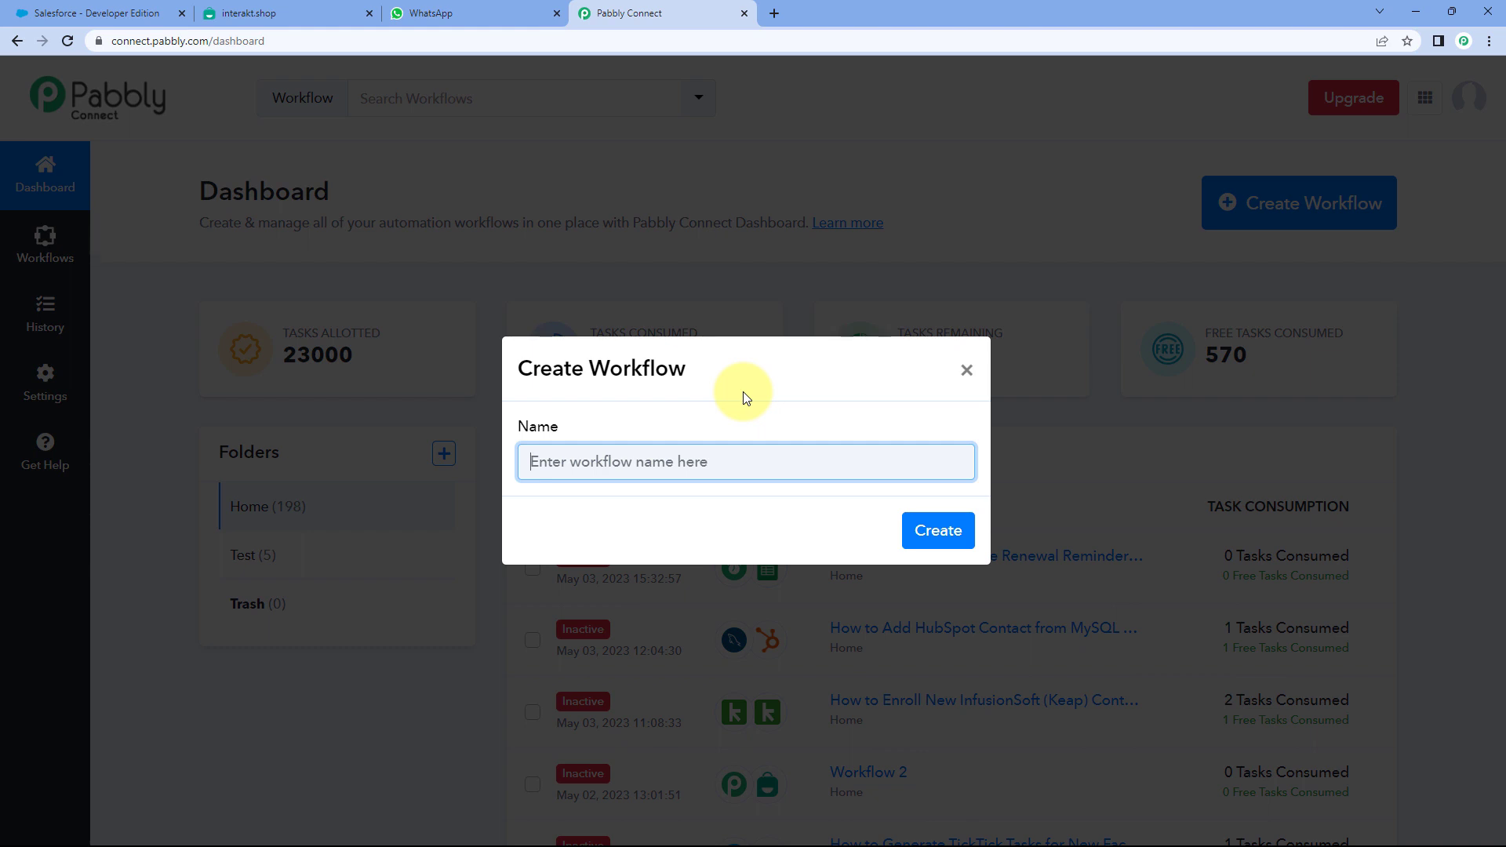
pyautogui.write('Salesfo')
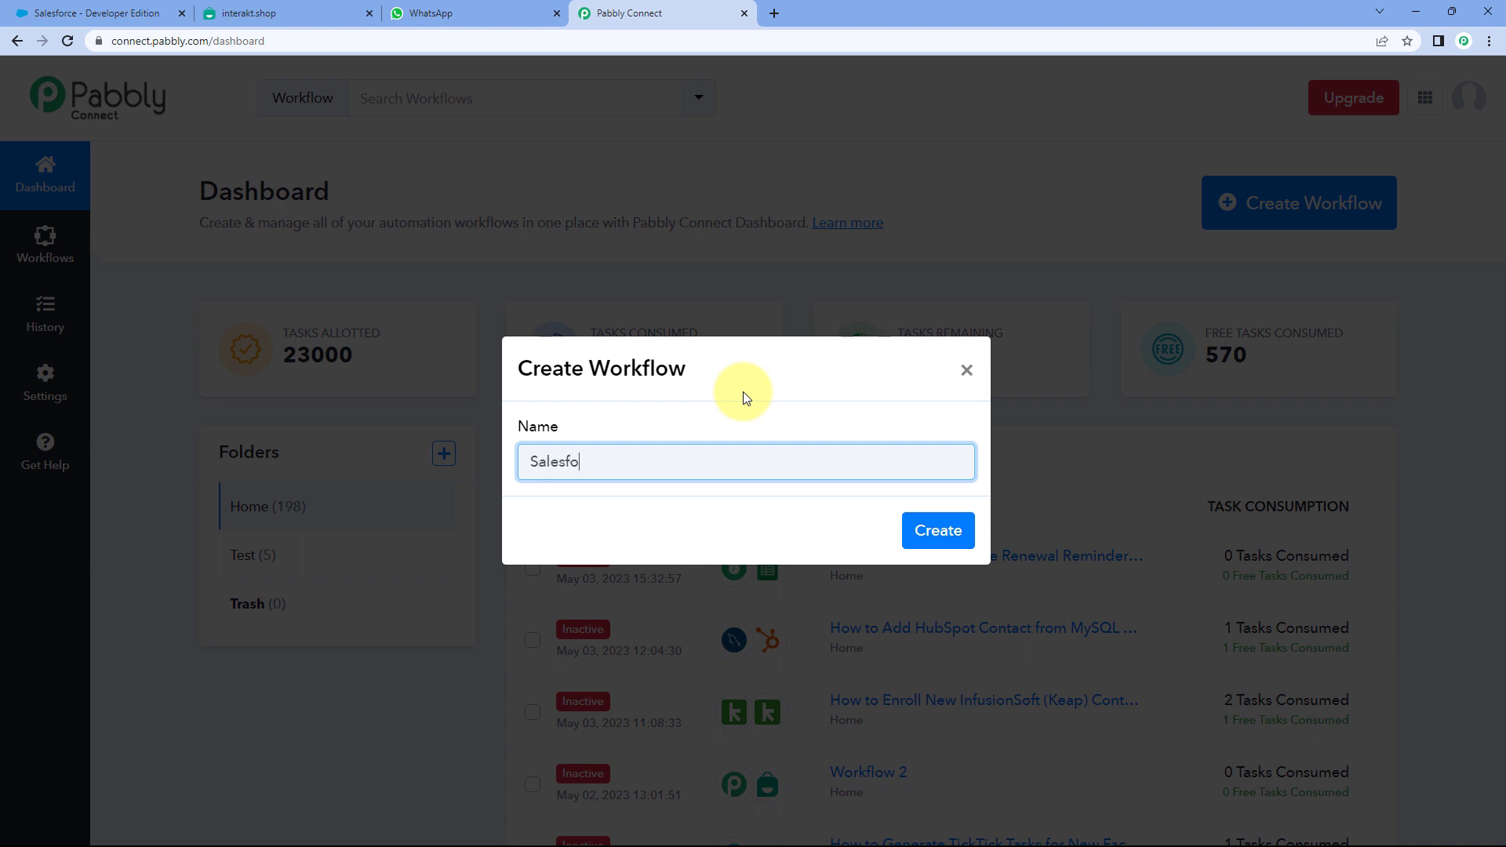
pyautogui.write('rce to interakt')
pyautogui.hotkey('ctrl', 'Left')
pyautogui.press('Delete')
pyautogui.write('I')
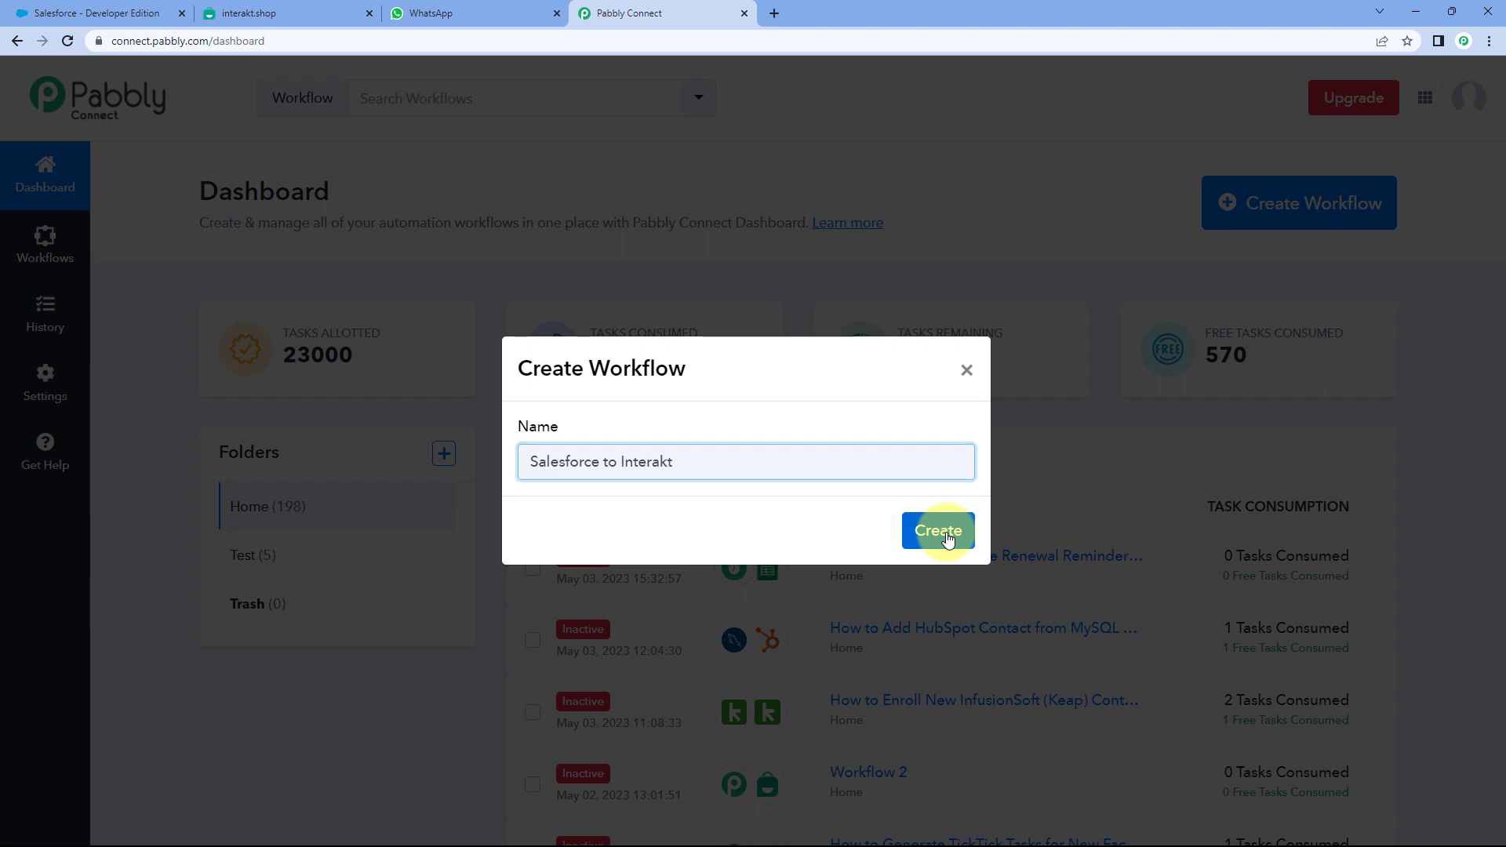
pyautogui.click(938, 532)
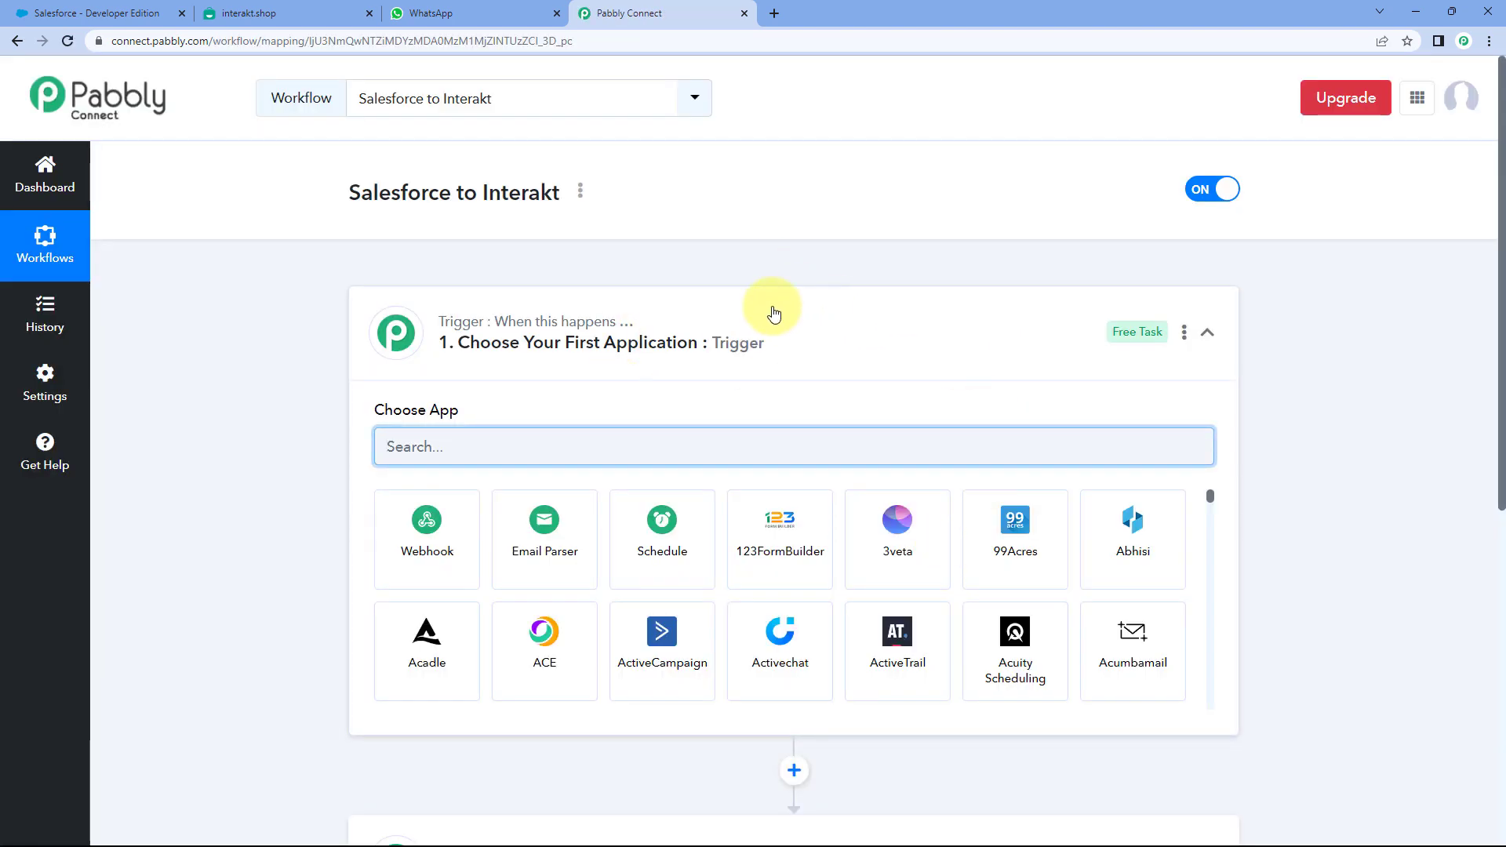
# - Re-expand the Trigger card to show the Choose App grid, then go to the Salesforce tab
pyautogui.click(783, 313)
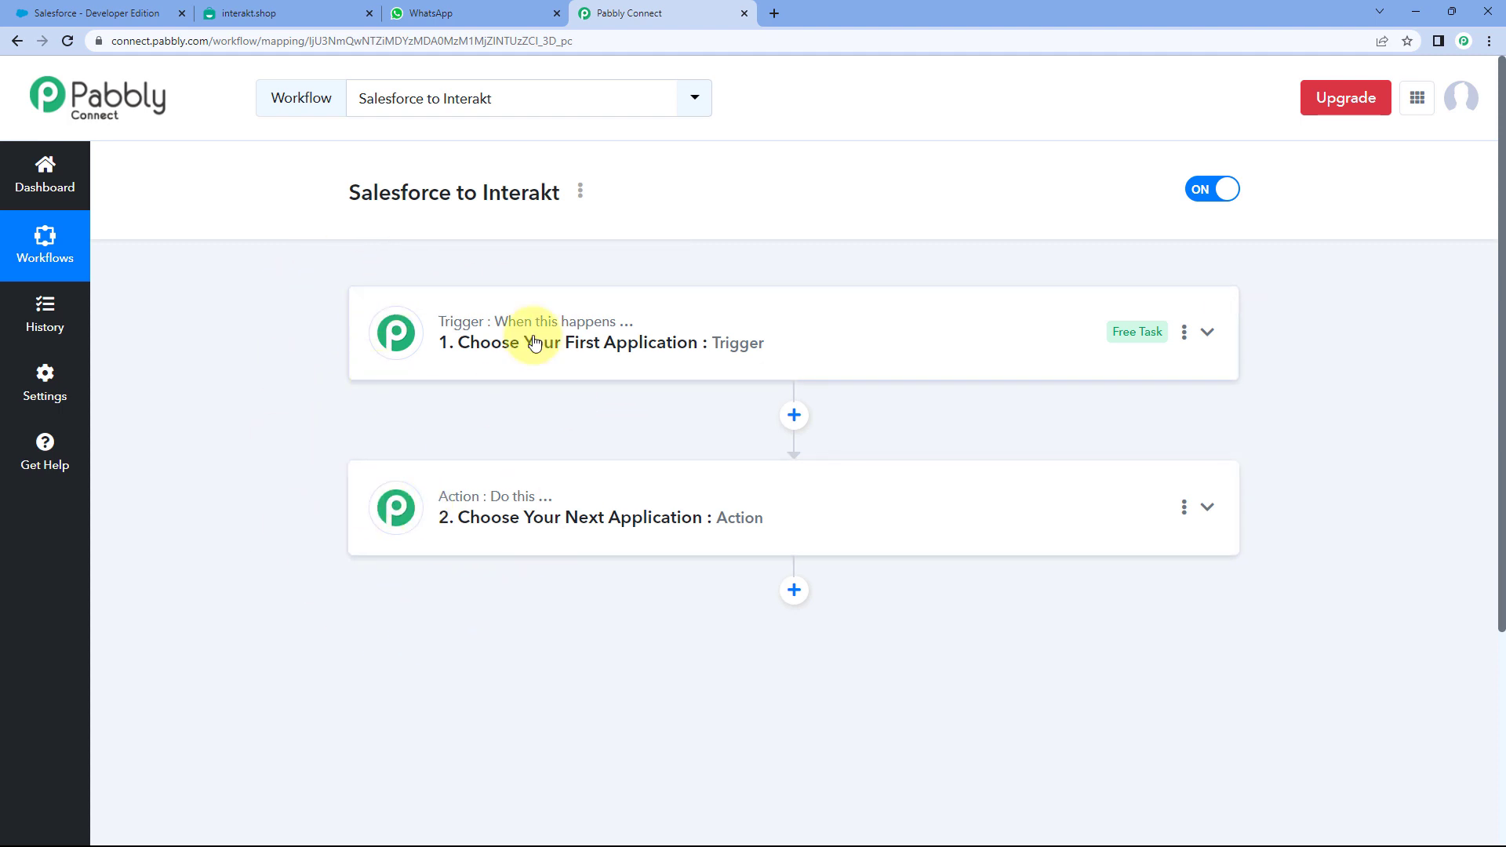
pyautogui.moveTo(488, 323)
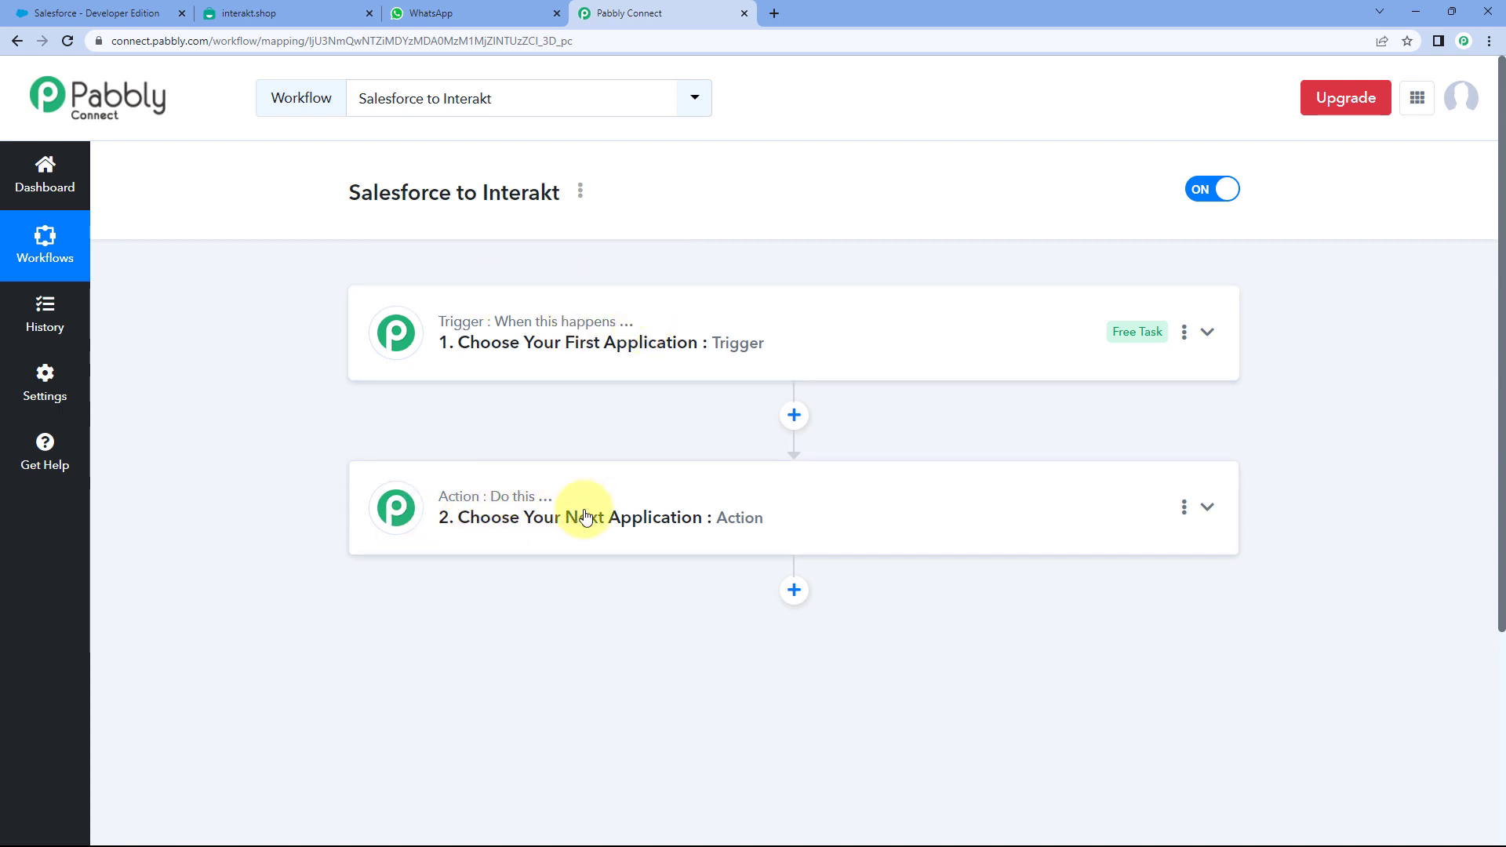
pyautogui.click(793, 332)
pyautogui.scroll(-2, 295, 395)
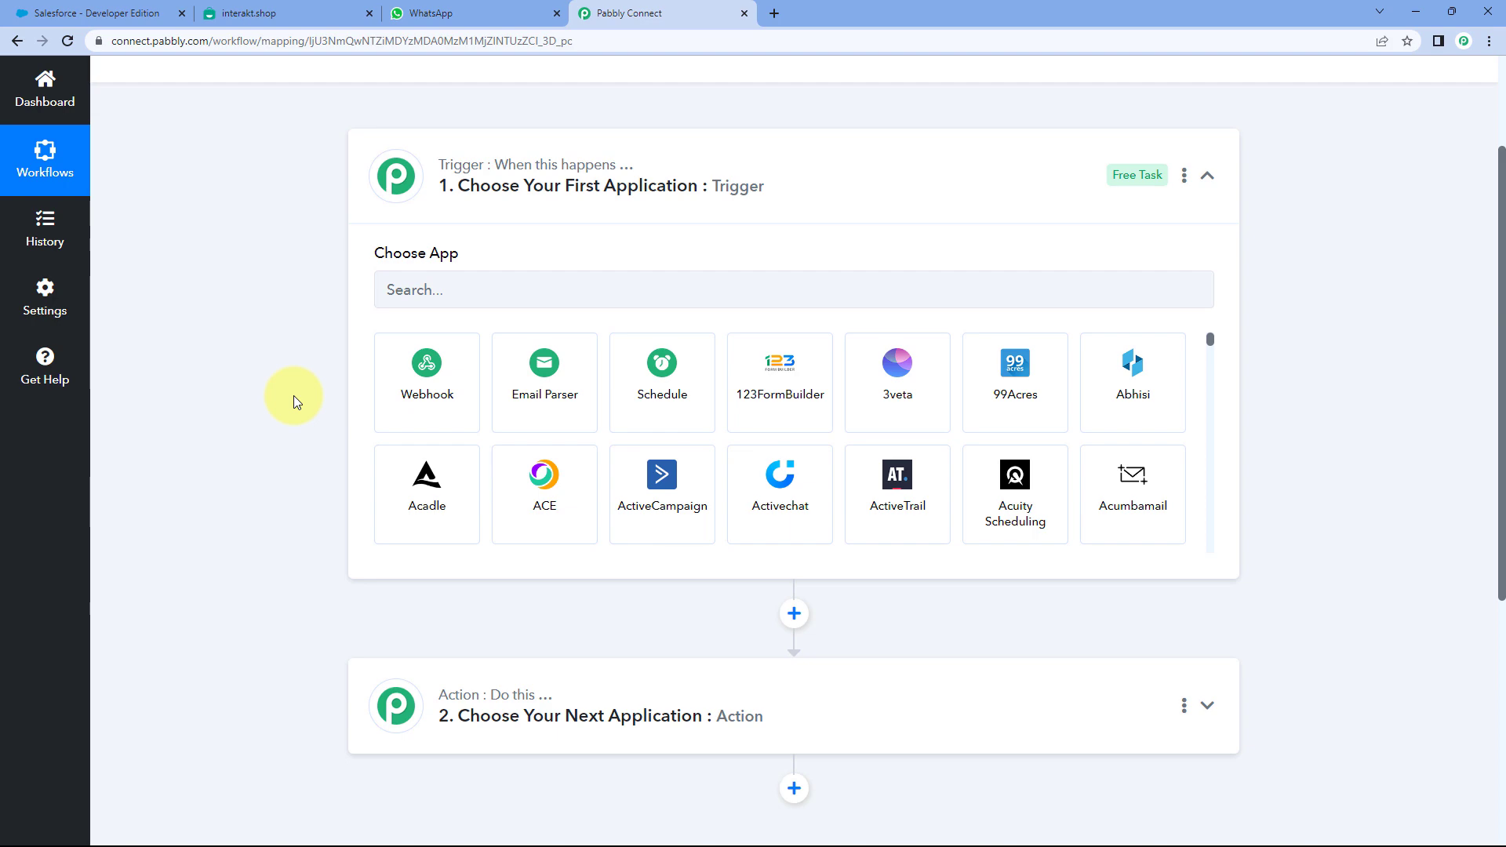
pyautogui.click(129, 13)
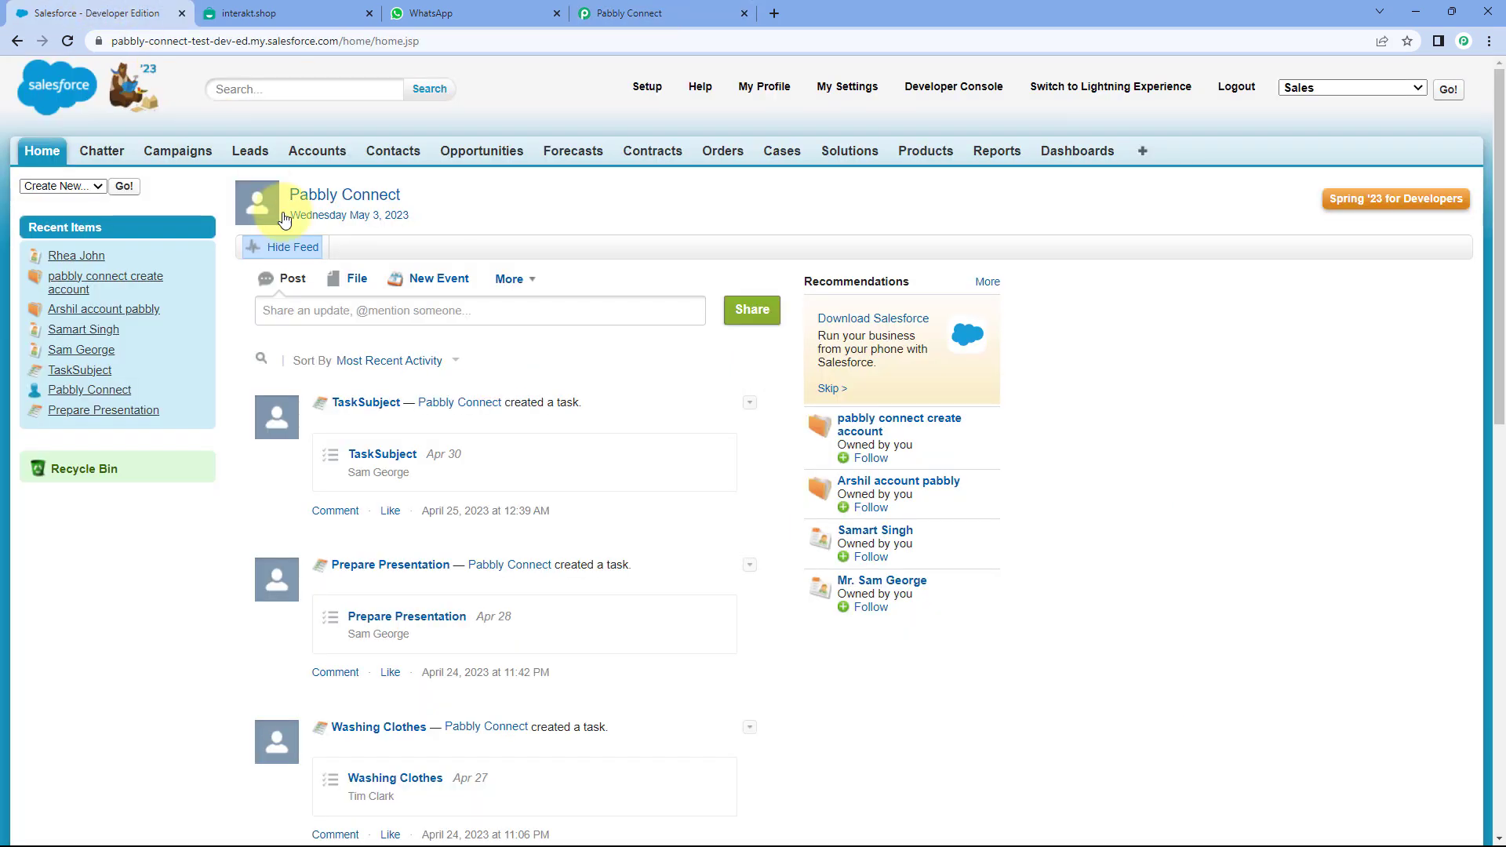
# - Leave Salesforce via the WhatsApp tab and return to the Pabbly Connect workflow editor
pyautogui.click(518, 13)
pyautogui.click(639, 13)
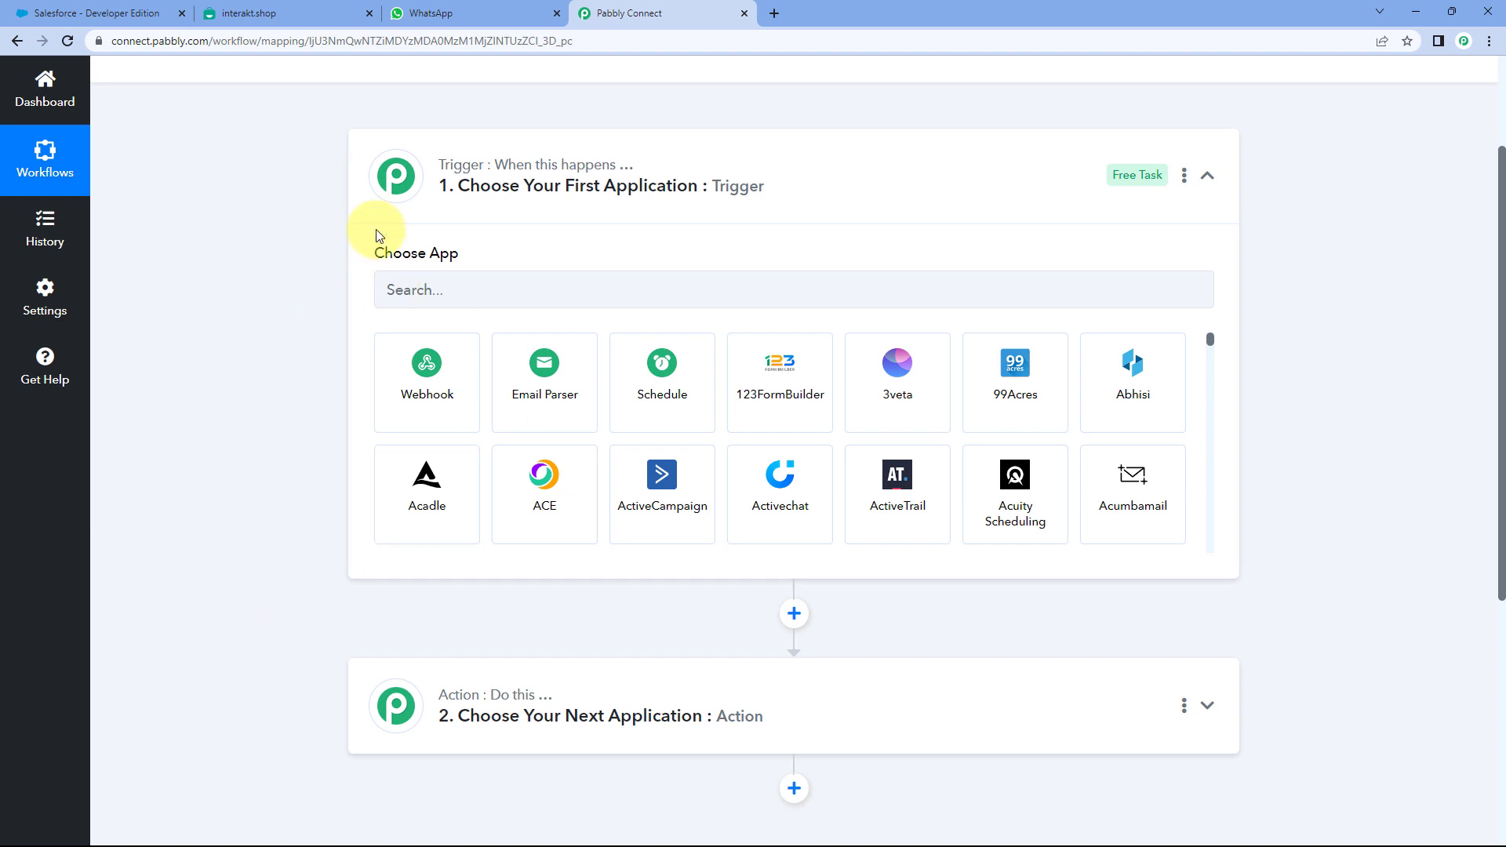
# - Pick Salesforce as the trigger app with New Contact as its trigger event
pyautogui.scroll(-1, 510, 202)
pyautogui.click(437, 210)
pyautogui.write('Salesforce')
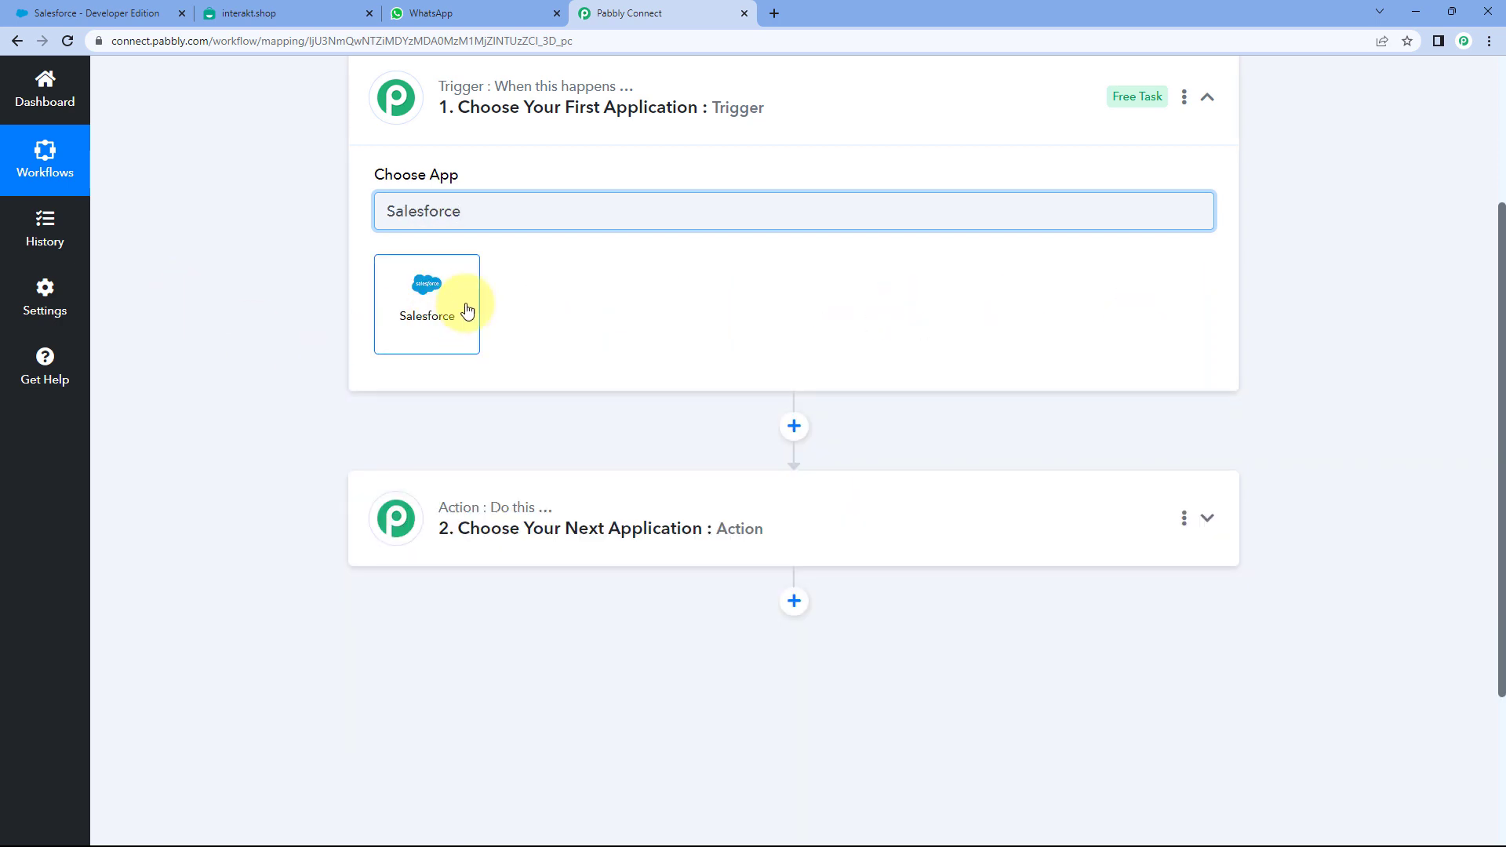
pyautogui.click(467, 311)
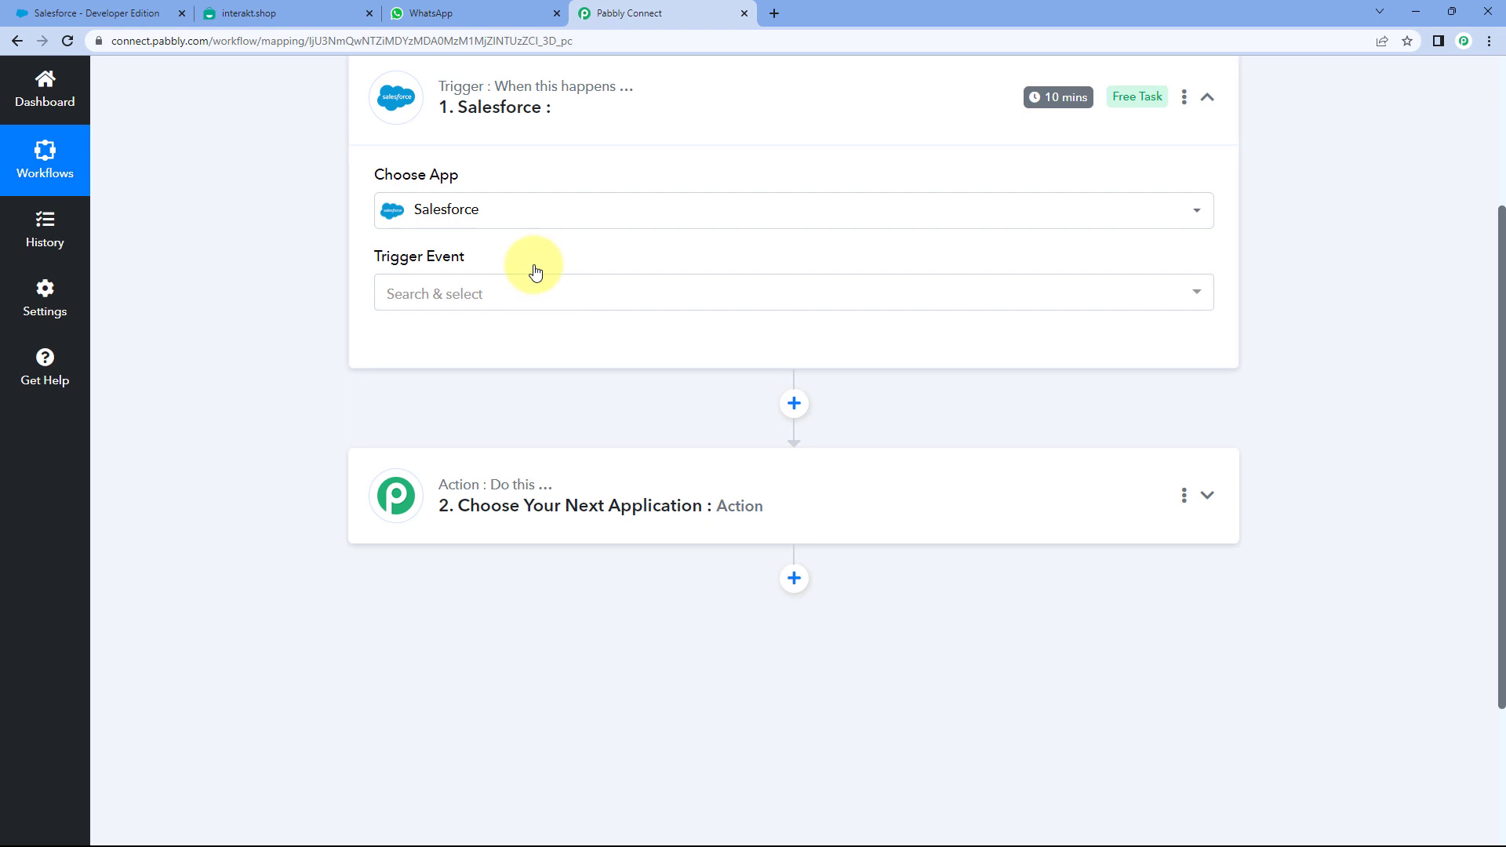
pyautogui.click(497, 292)
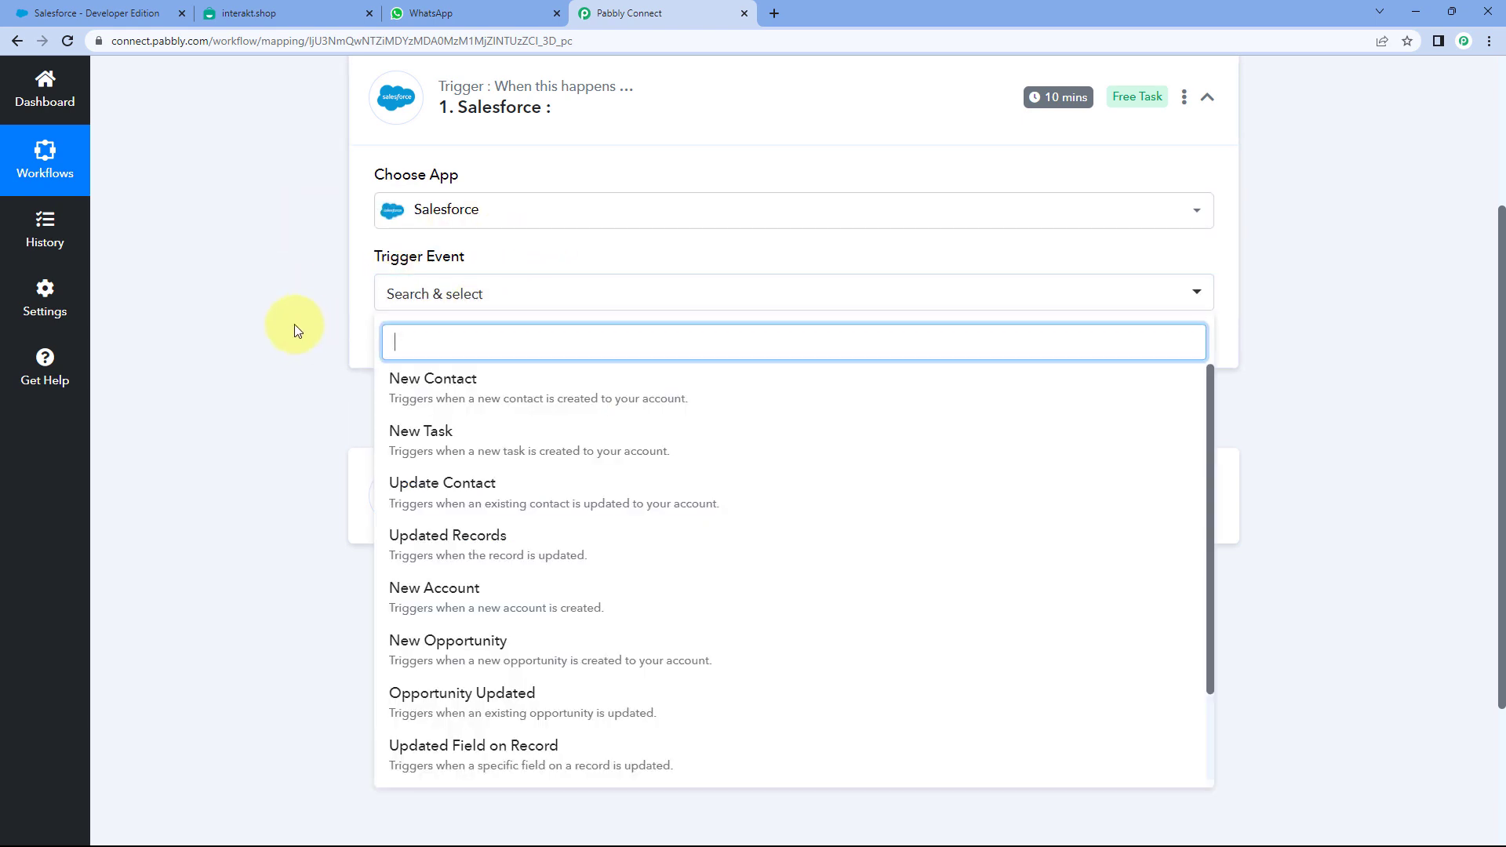
pyautogui.scroll(-2, 299, 321)
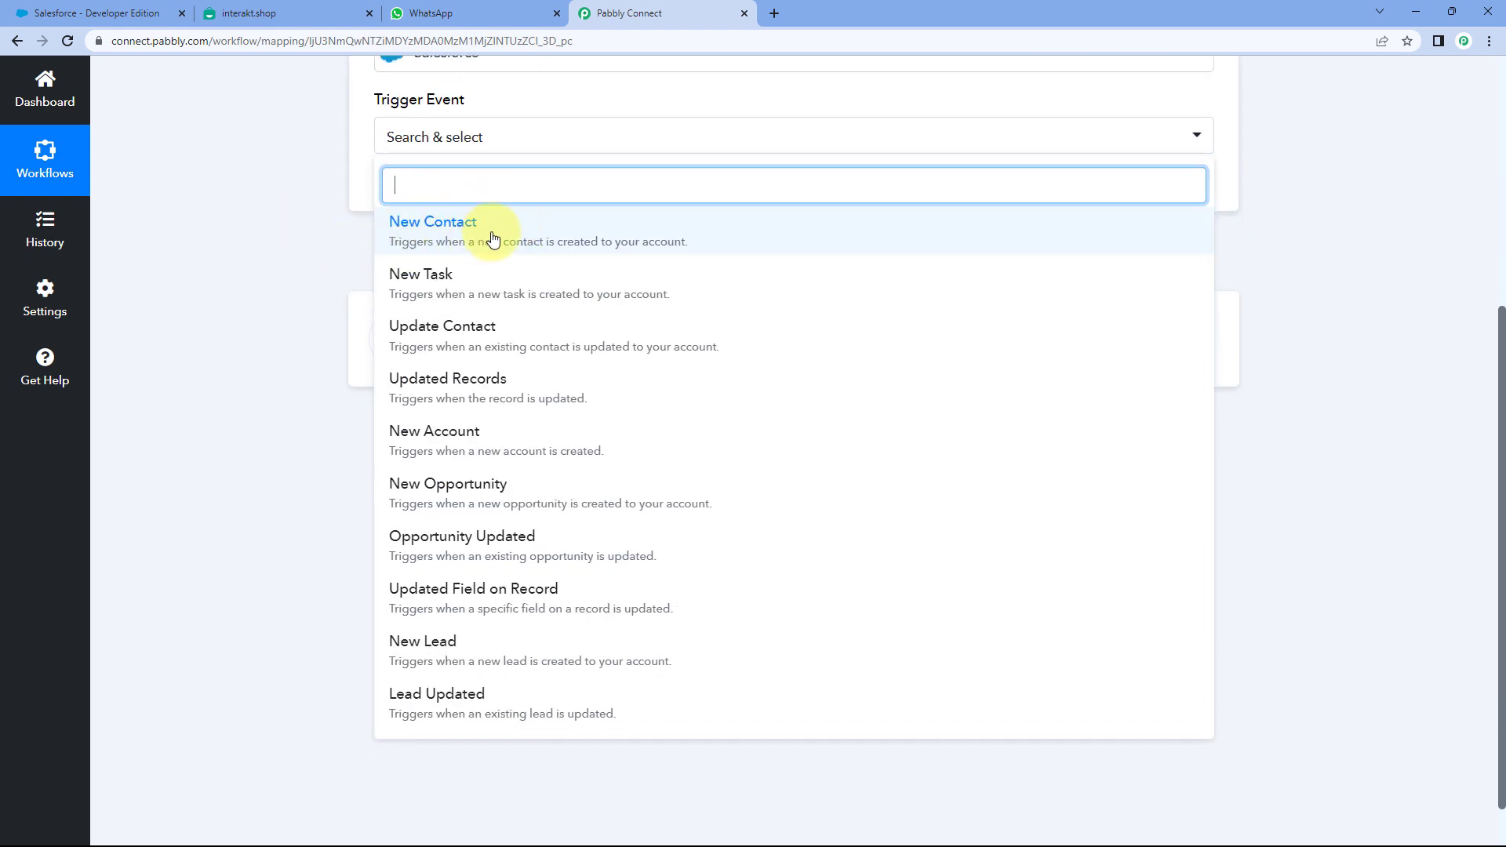
pyautogui.click(493, 238)
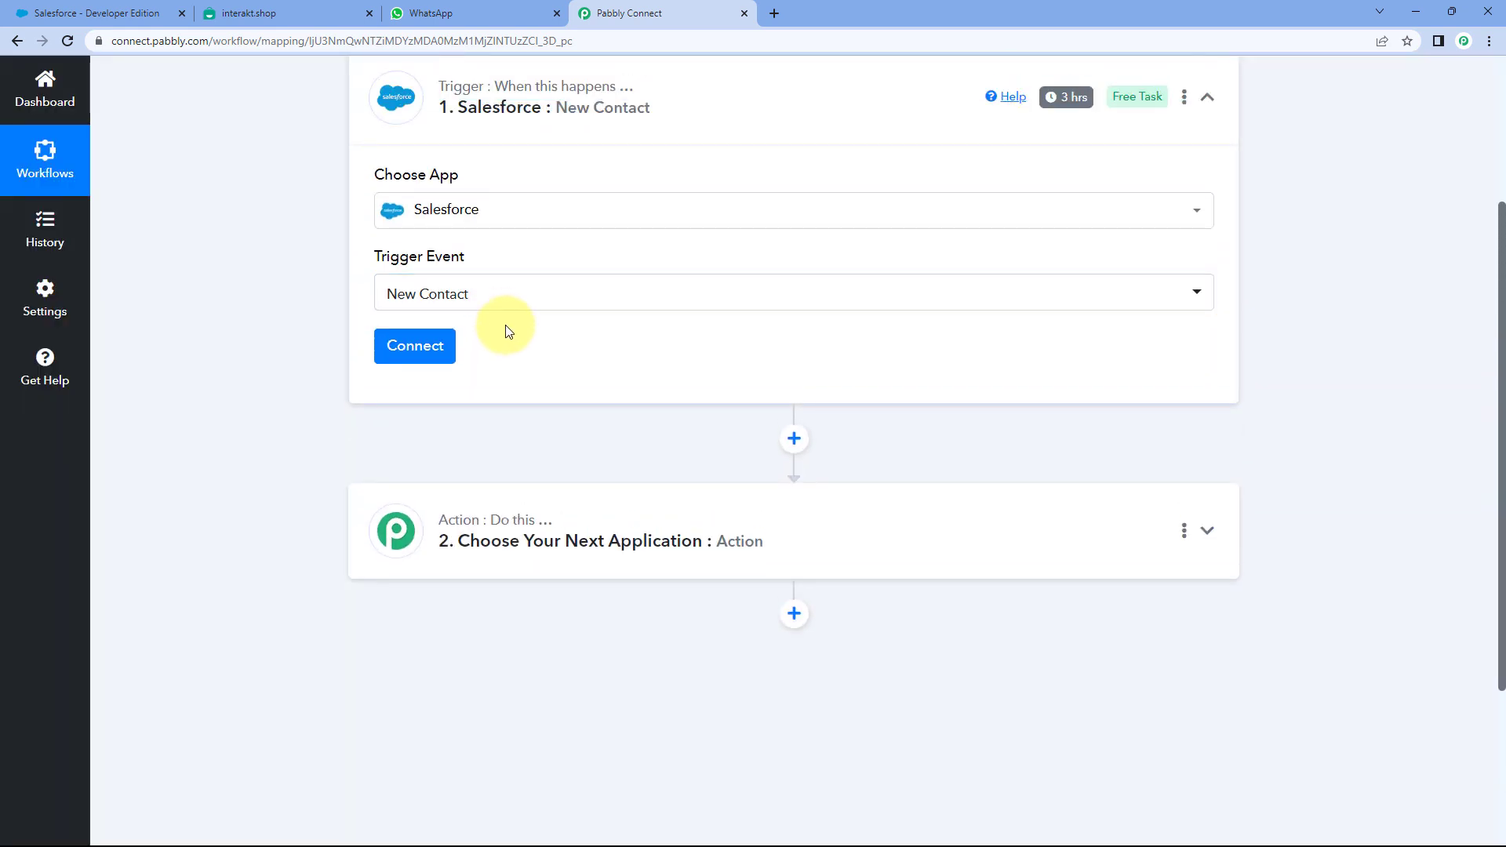
# - Add a new Salesforce connection and allow Pabbly Connect access in the Salesforce authorization window
pyautogui.click(428, 351)
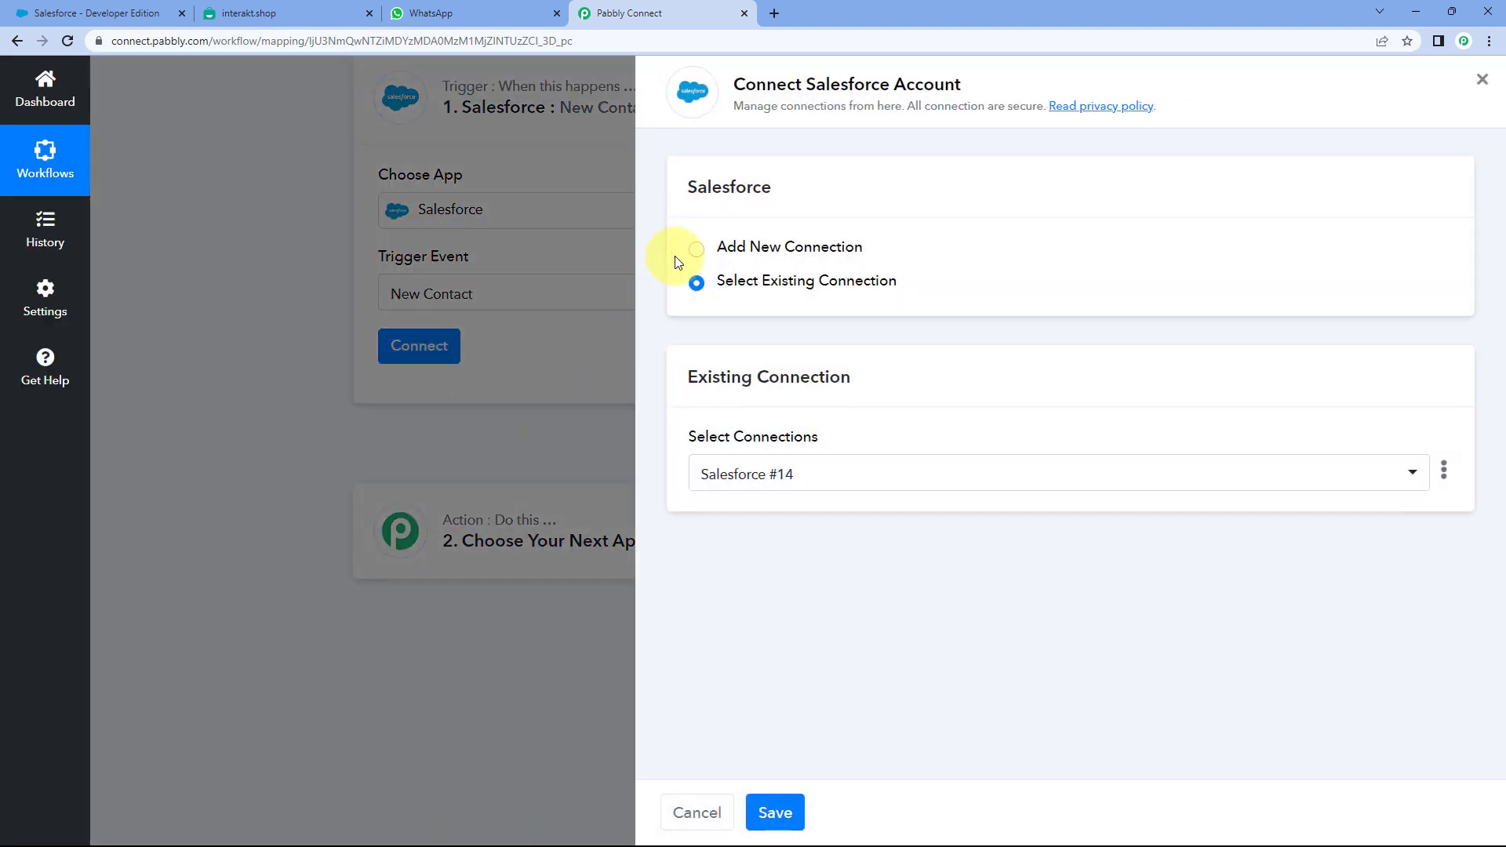
pyautogui.click(696, 249)
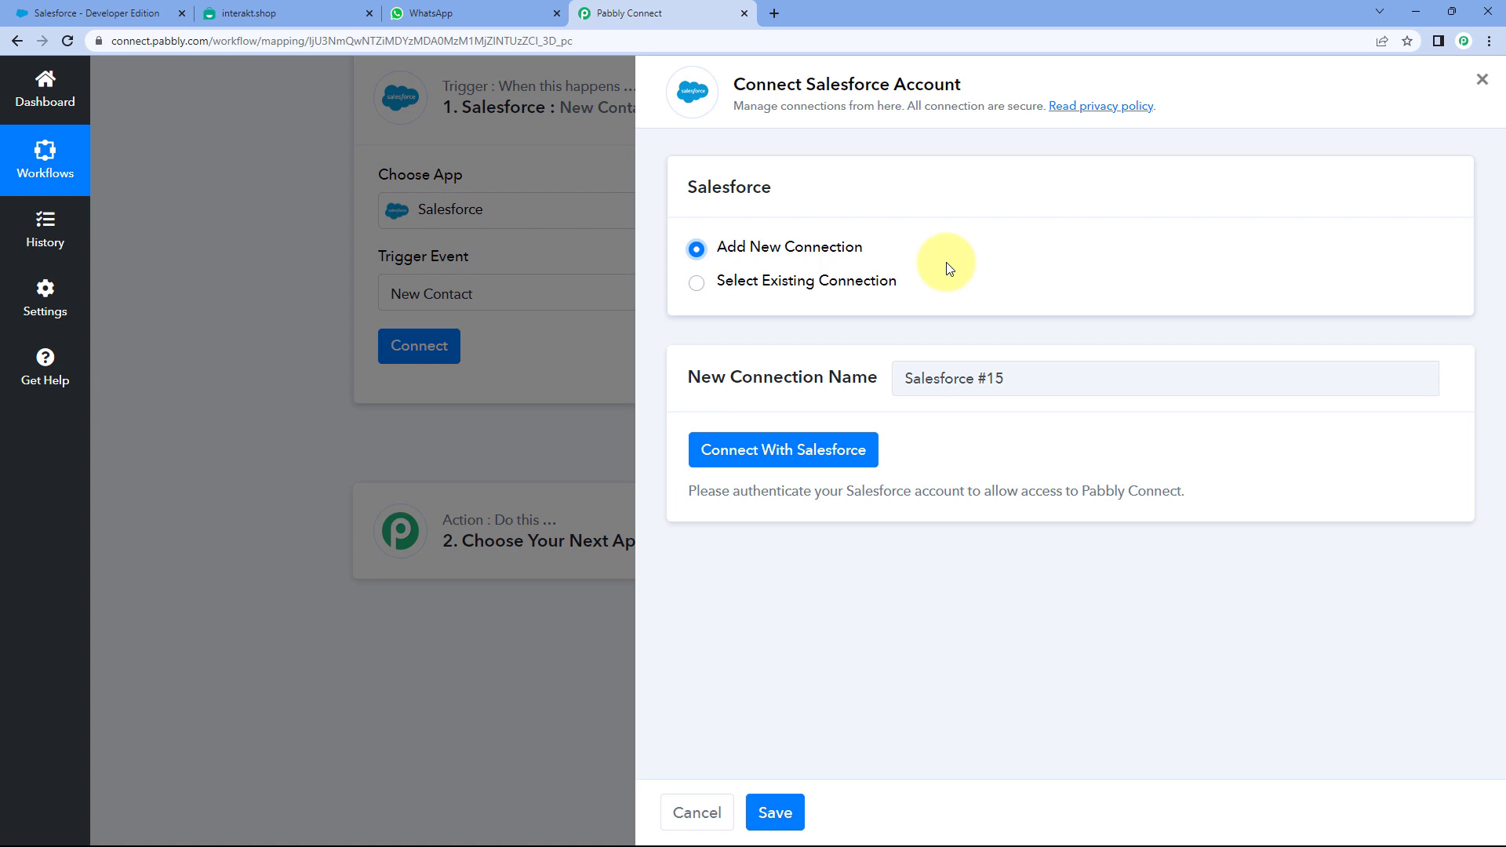
pyautogui.click(794, 461)
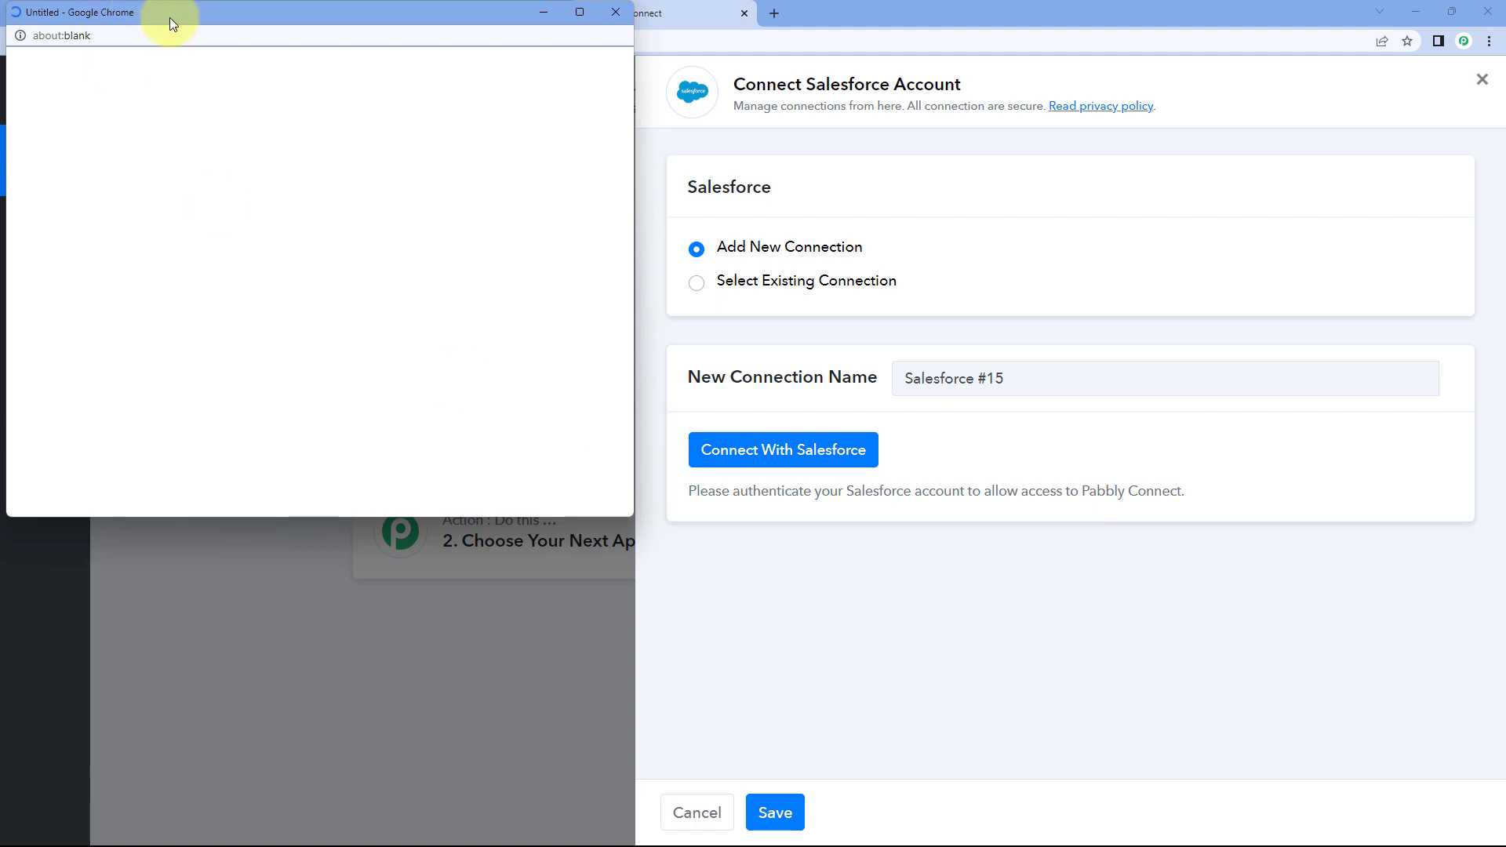
pyautogui.moveTo(168, 17); pyautogui.dragTo(172, 57)
pyautogui.click(118, 13)
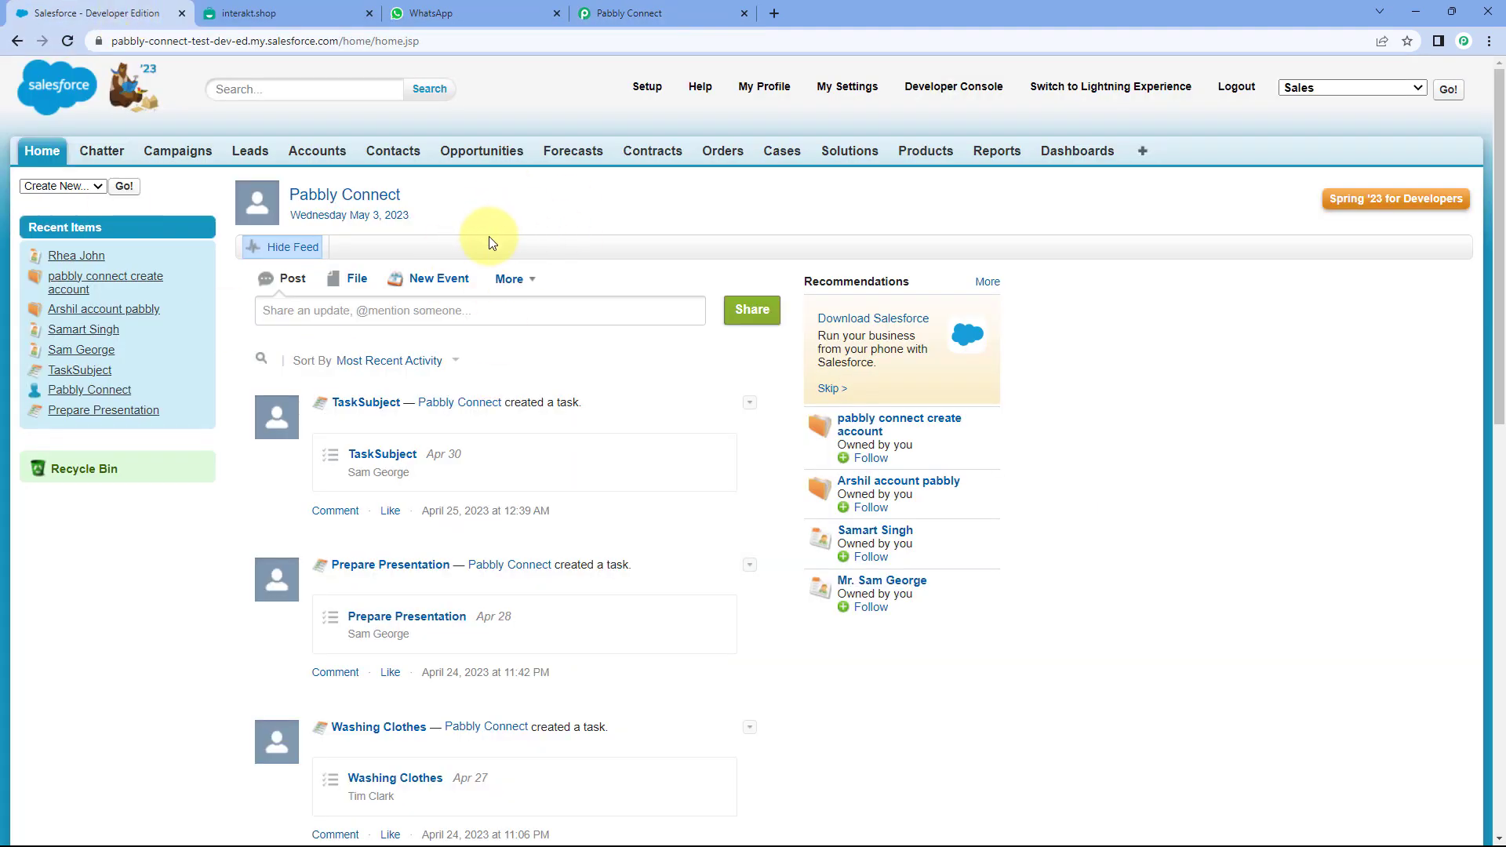
pyautogui.click(666, 8)
pyautogui.scroll(-10, 384, 259)
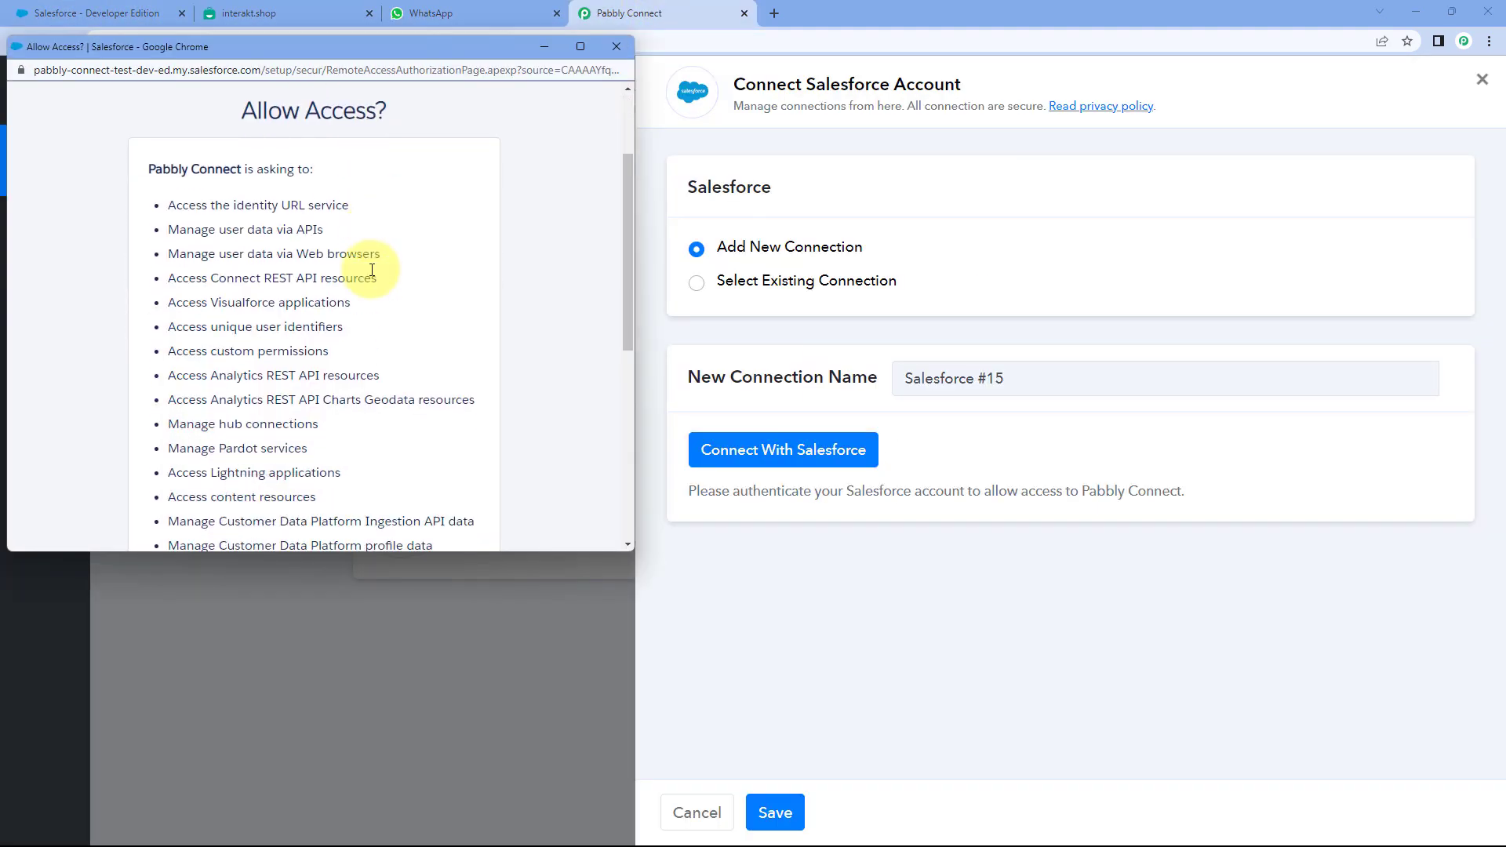
pyautogui.scroll(-1, 373, 277)
pyautogui.click(393, 423)
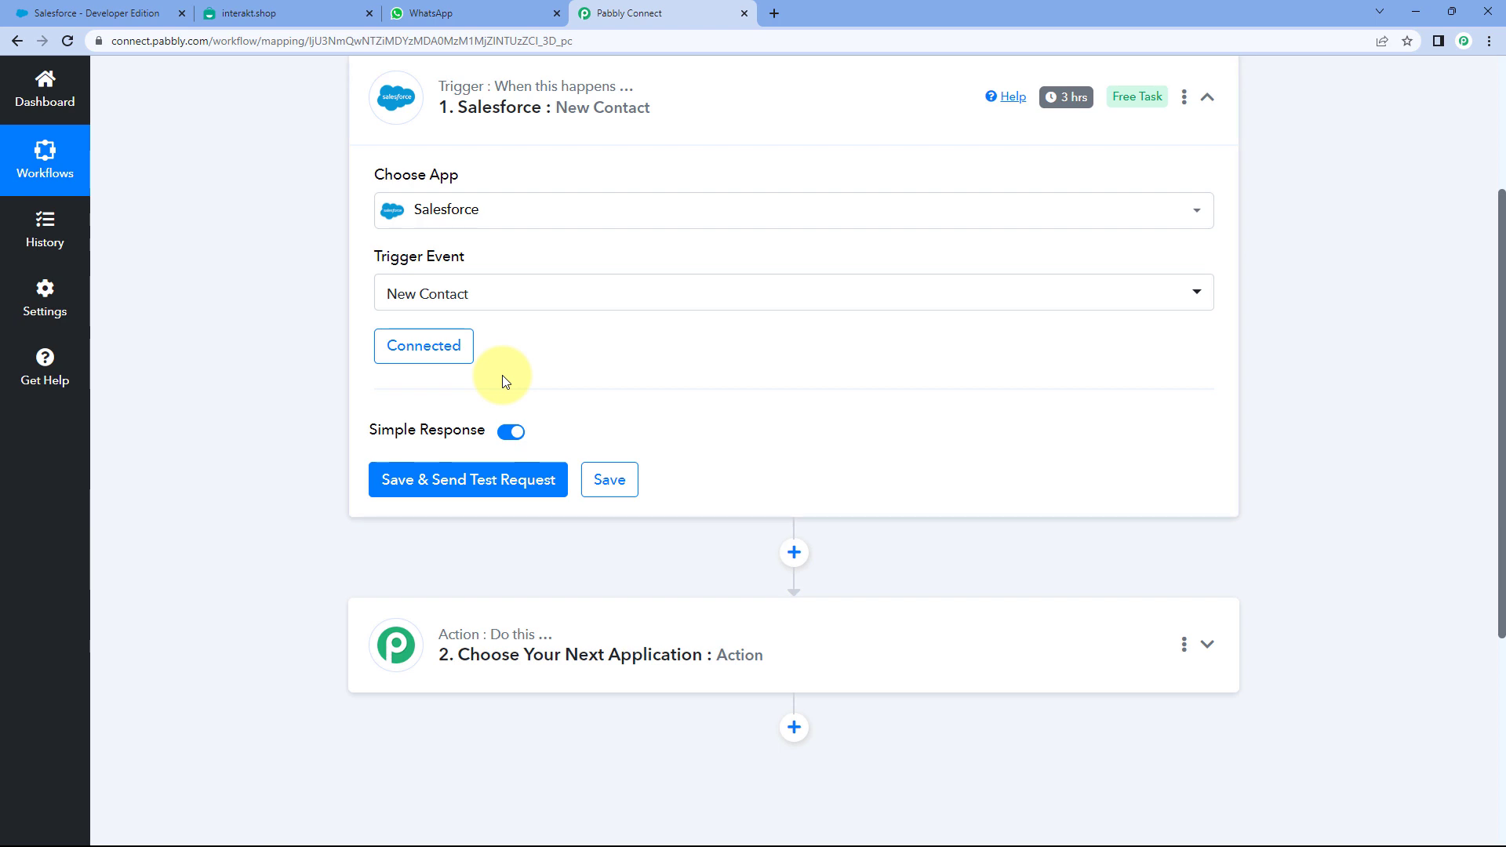
# - Scroll down the workflow, then go to the Salesforce Developer Edition tab
pyautogui.scroll(-2, 481, 387)
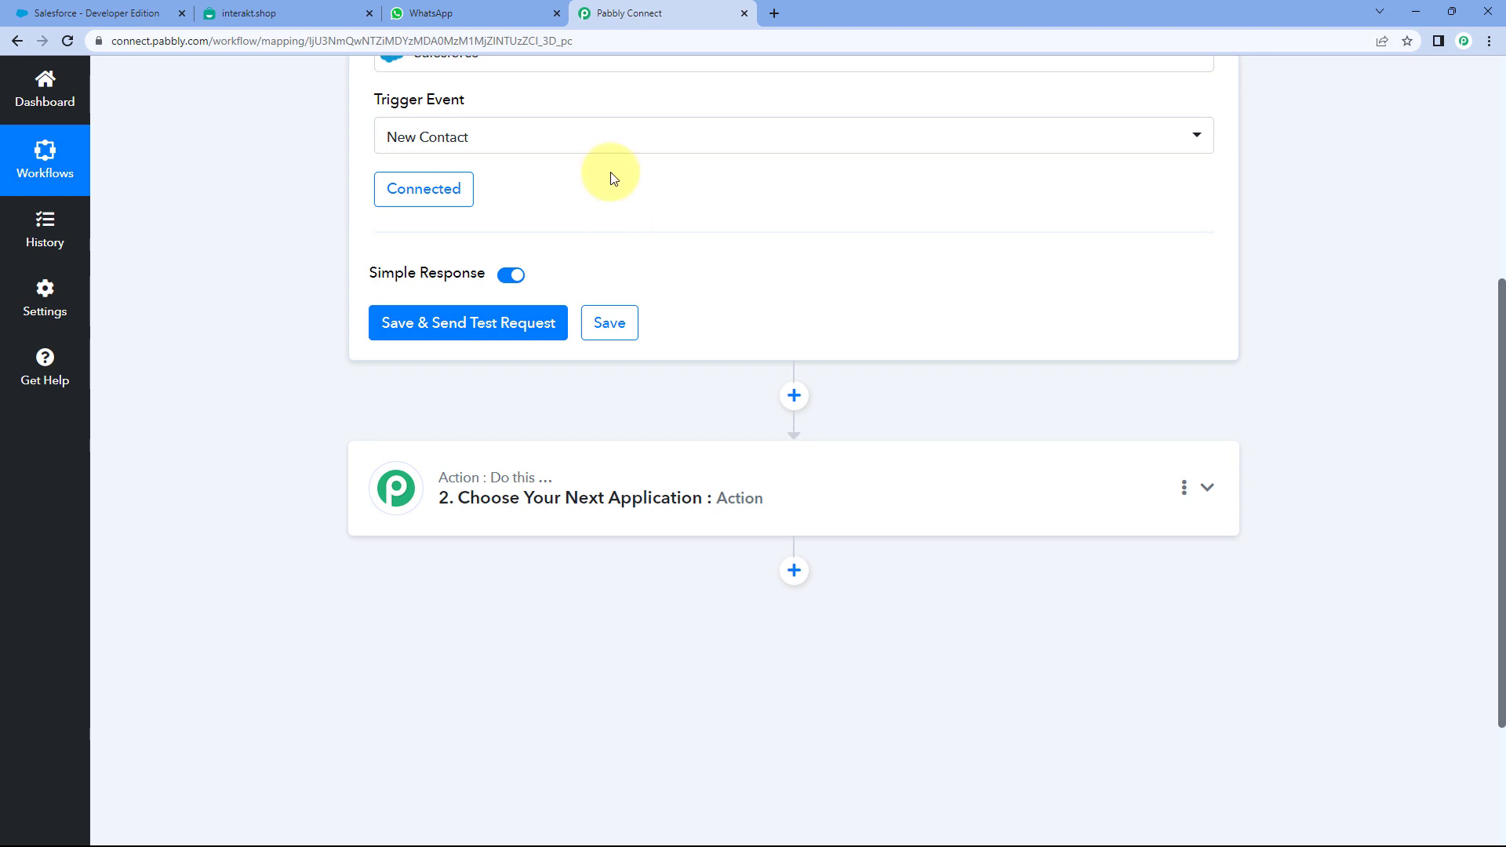
pyautogui.click(100, 15)
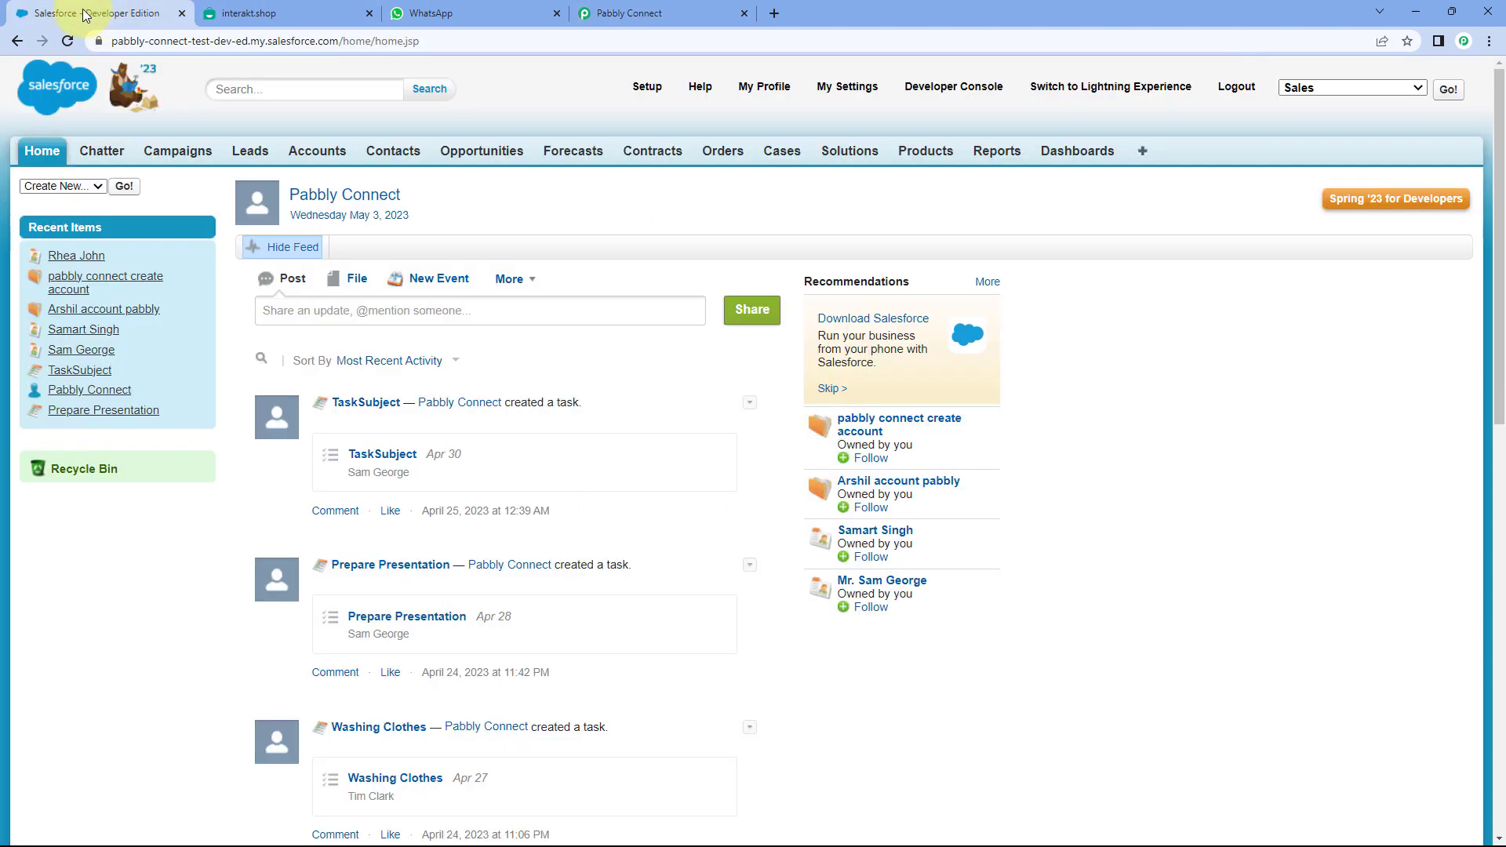
# - Start a new Salesforce contact with First Name Demo and Last Name User
pyautogui.click(397, 154)
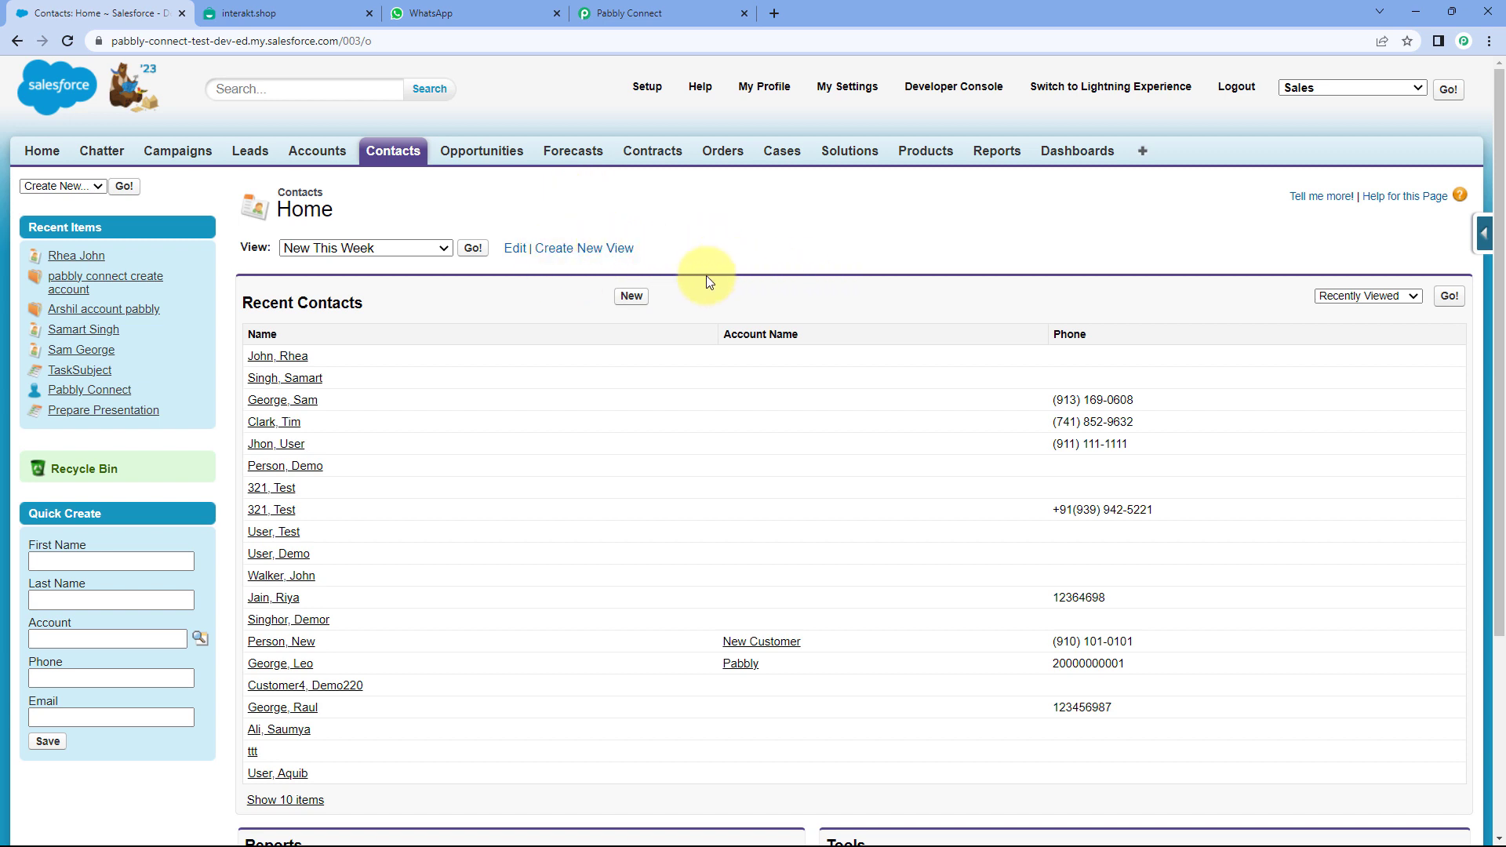
pyautogui.click(626, 299)
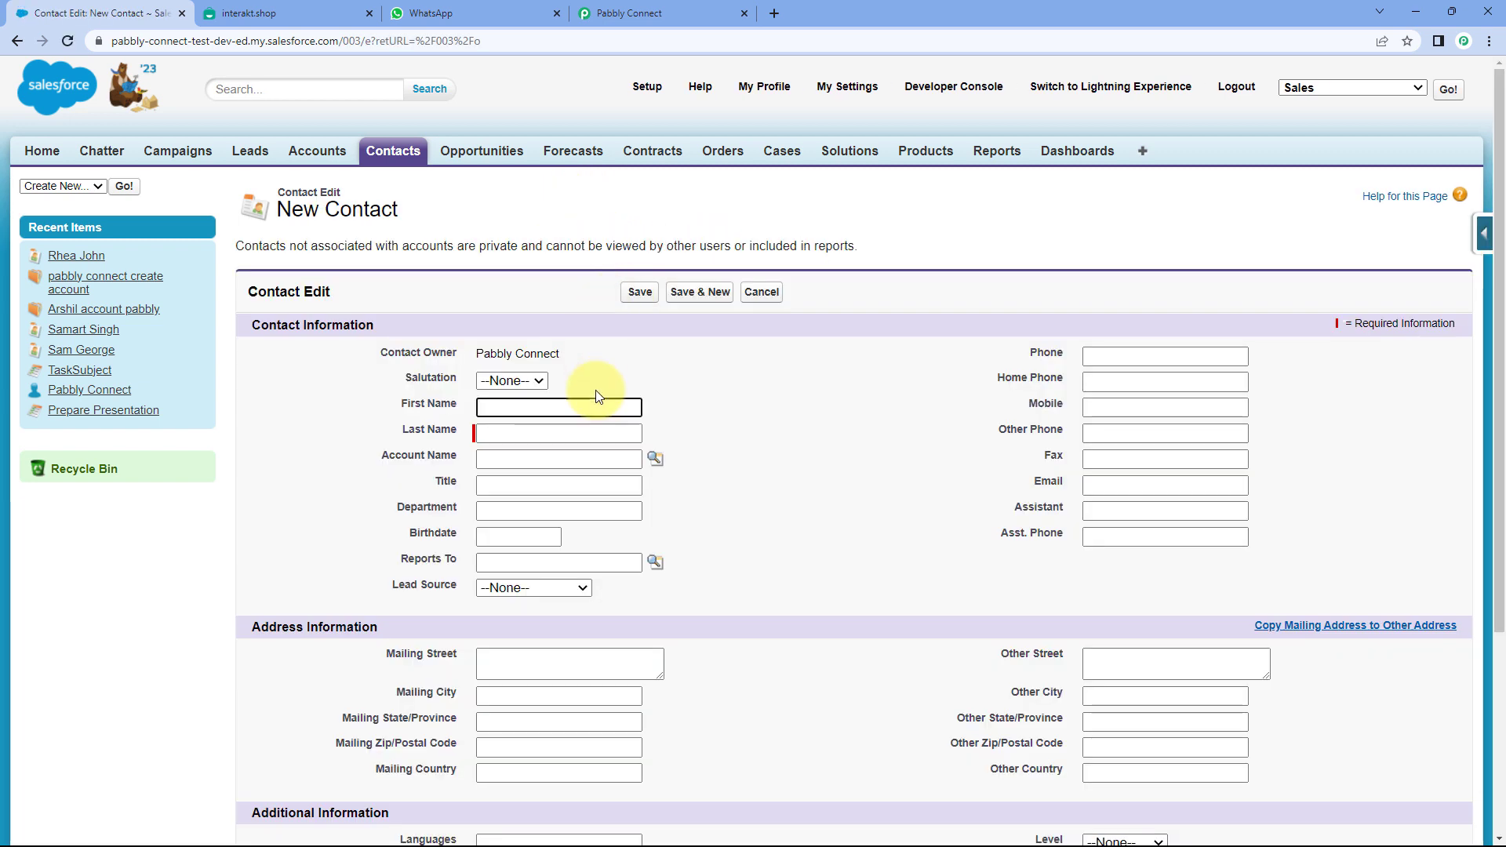
pyautogui.scroll(-1, 550, 373)
pyautogui.write('Demo')
pyautogui.press('Tab')
pyautogui.write('User')
pyautogui.press('Tab')
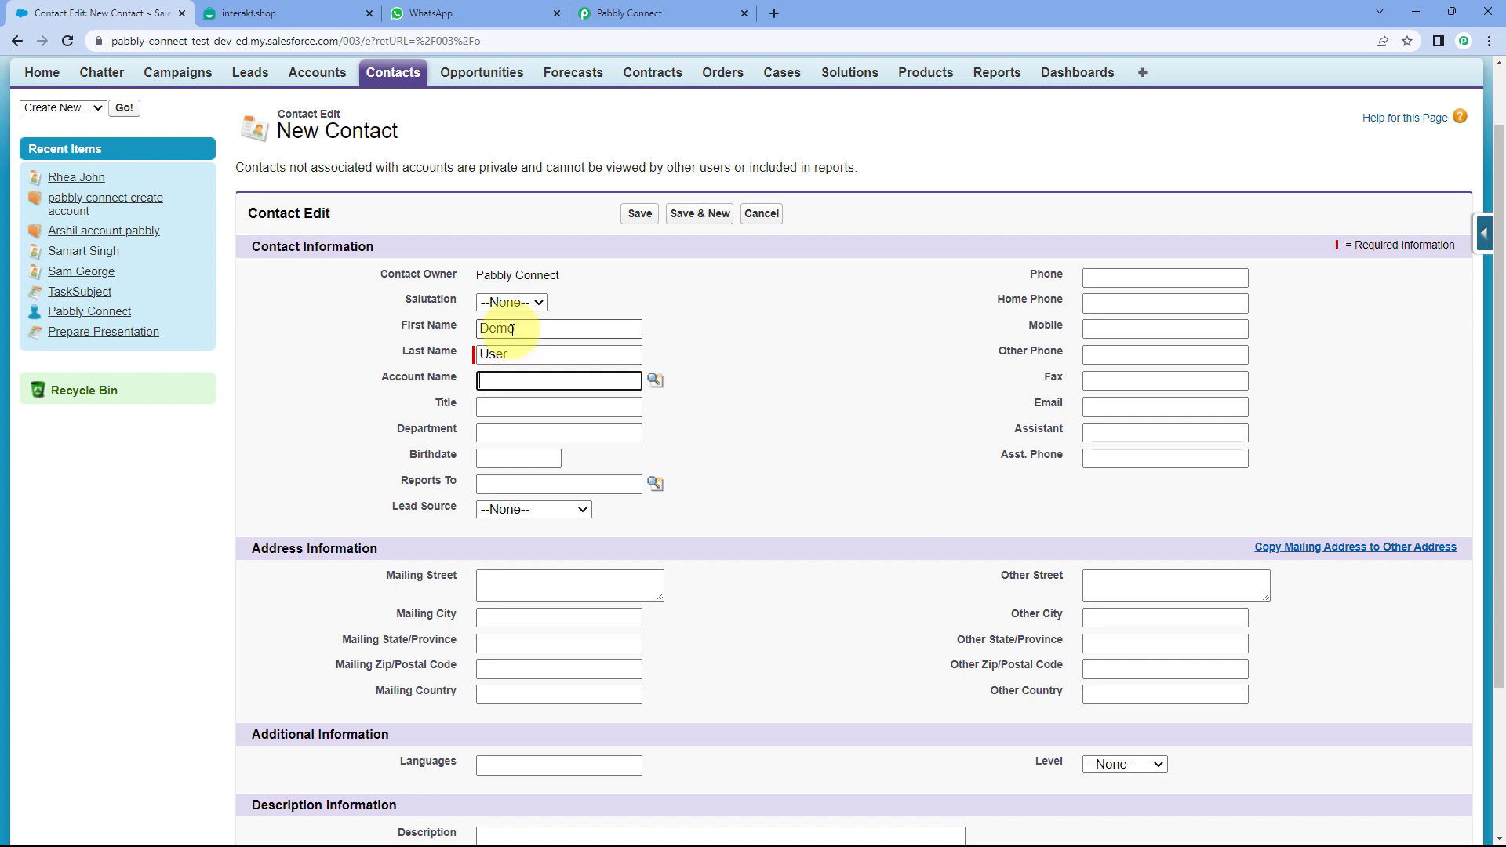
pyautogui.press('Tab')
# - Move the number out of Phone and enter the contact's mobile number in Mobile
pyautogui.click(1136, 280)
pyautogui.write('123467890')
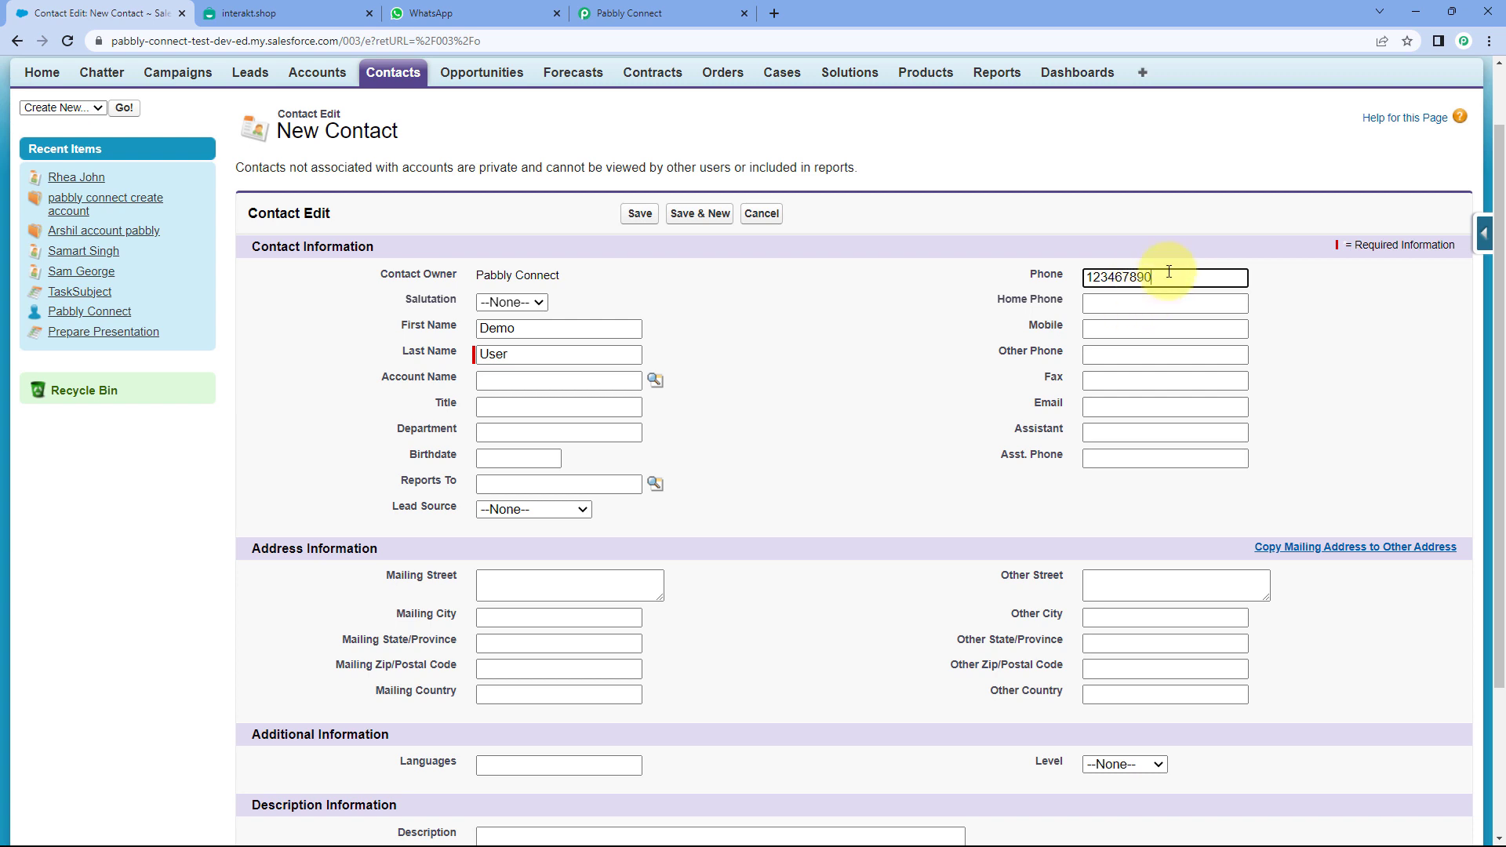
pyautogui.hotkey('ctrl', 'a')
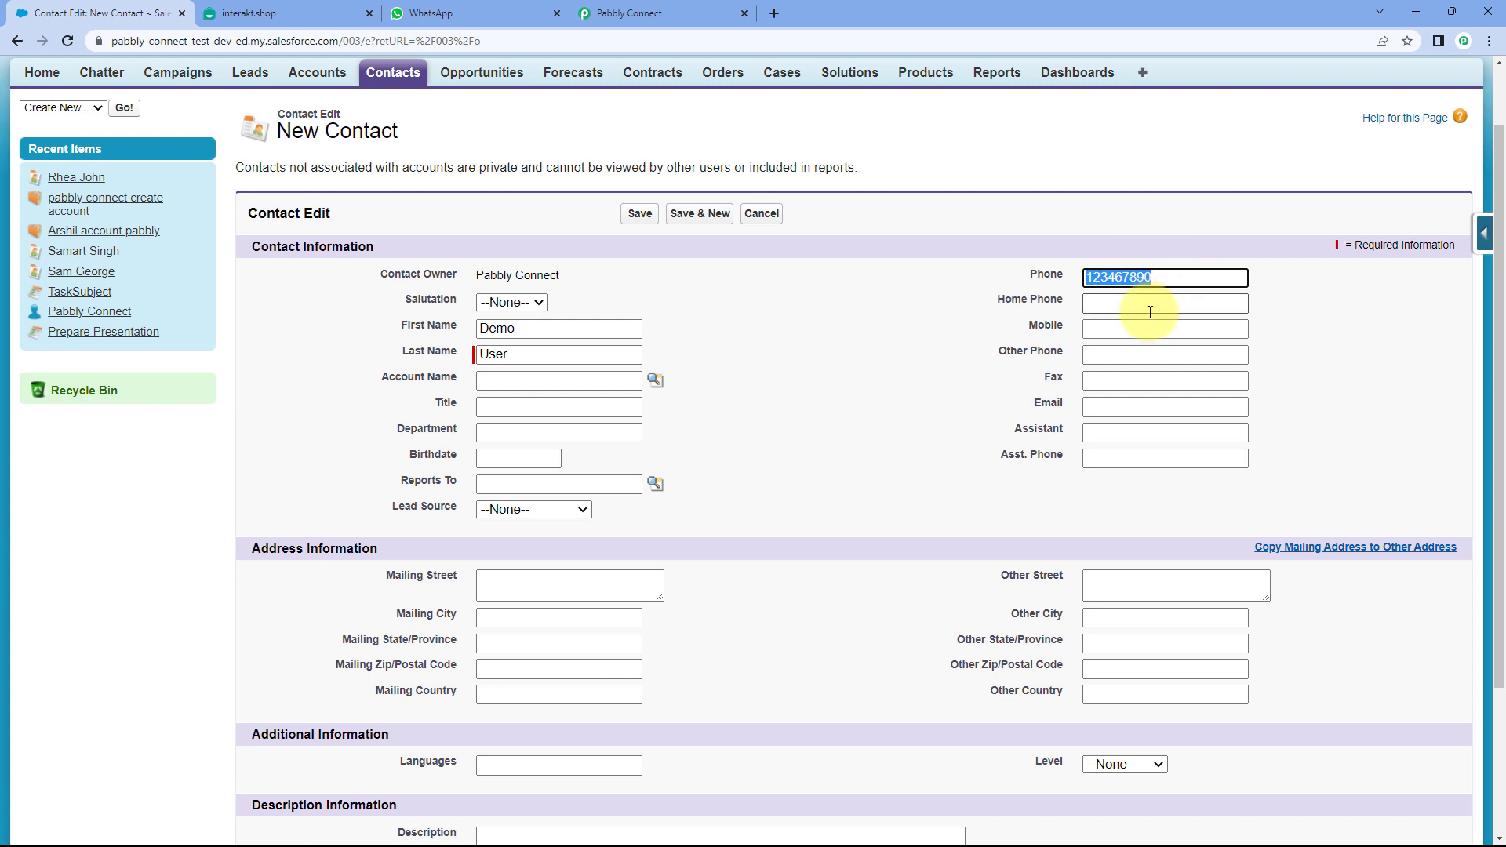
pyautogui.hotkey('ctrl', 'x')
pyautogui.click(1134, 327)
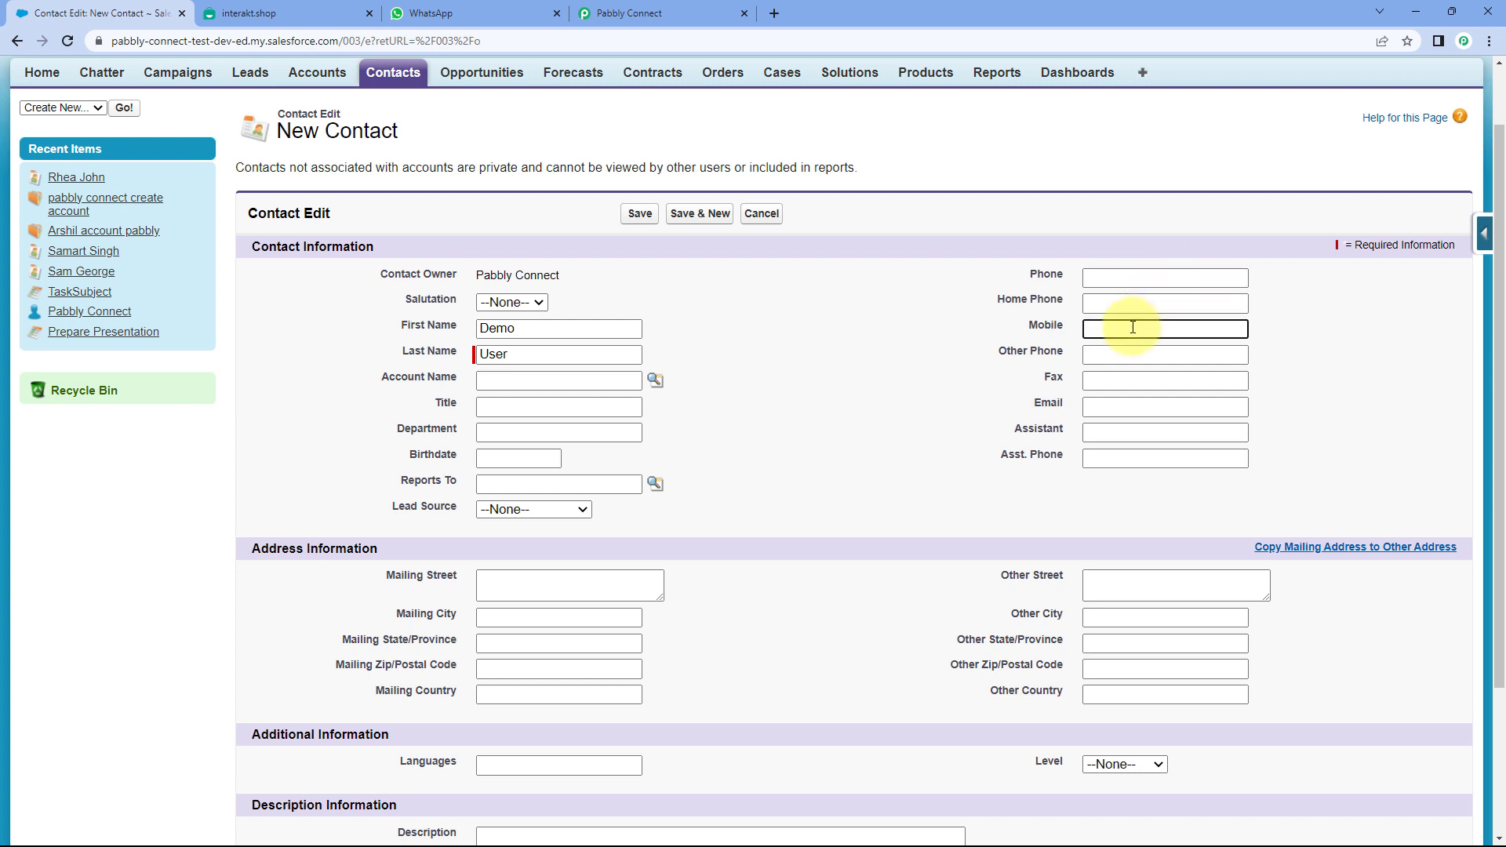
pyautogui.hotkey('ctrl', 'v')
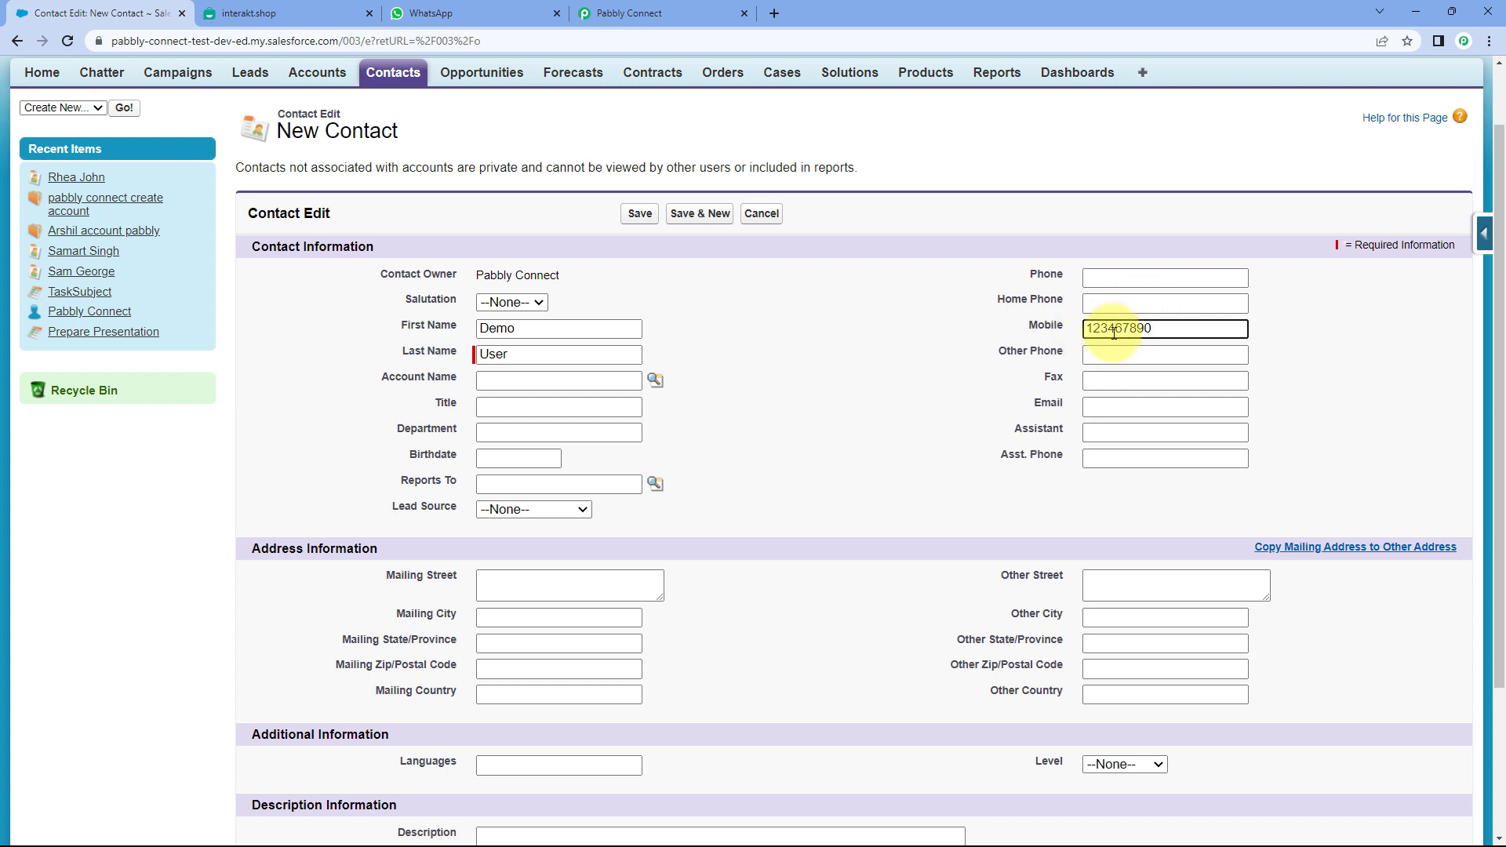
pyautogui.hotkey('ctrl', 'a')
pyautogui.press('BackSpace')
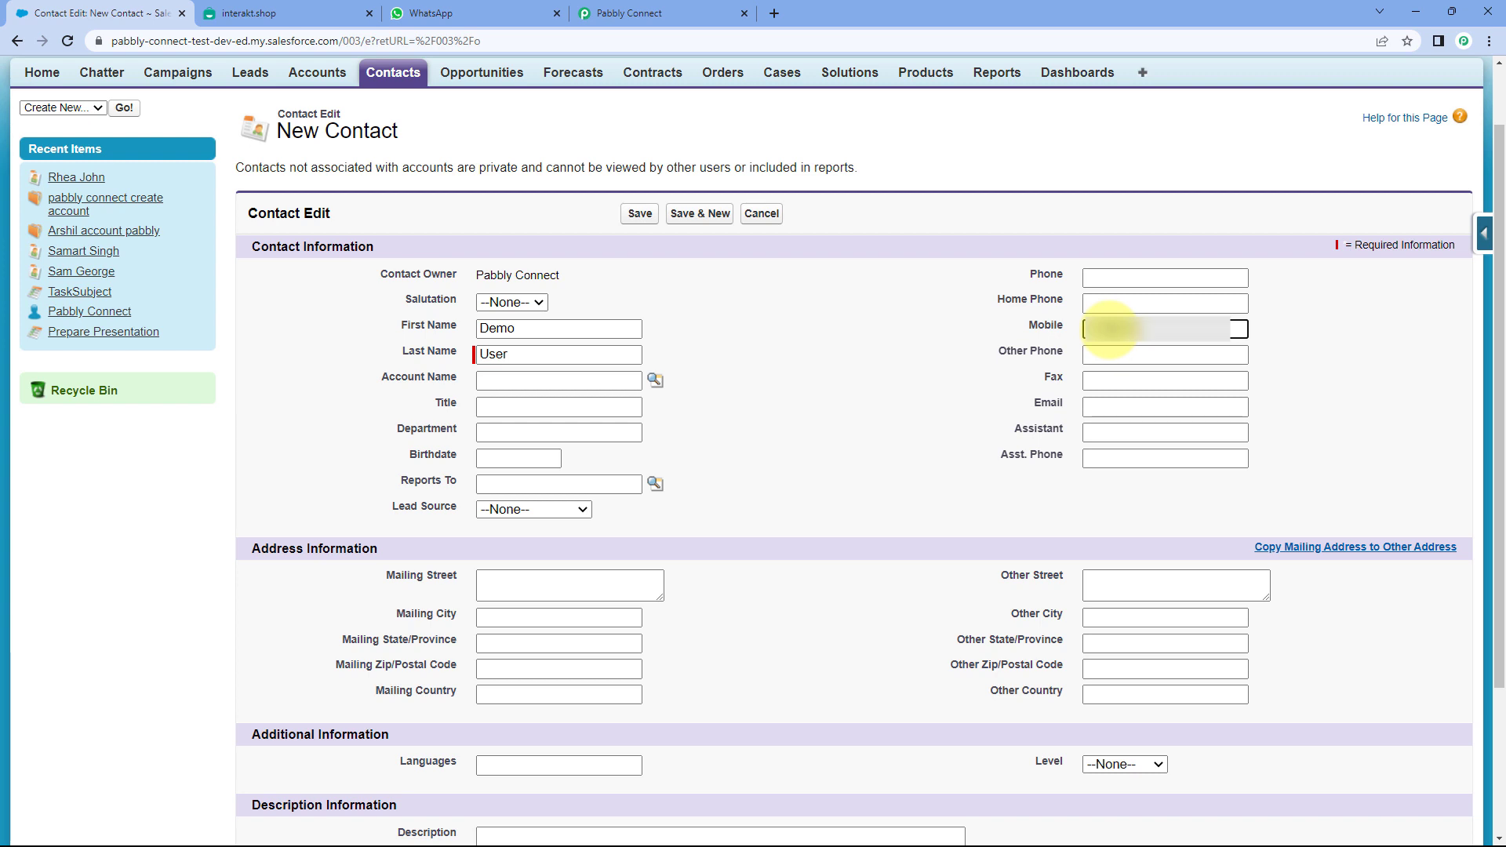
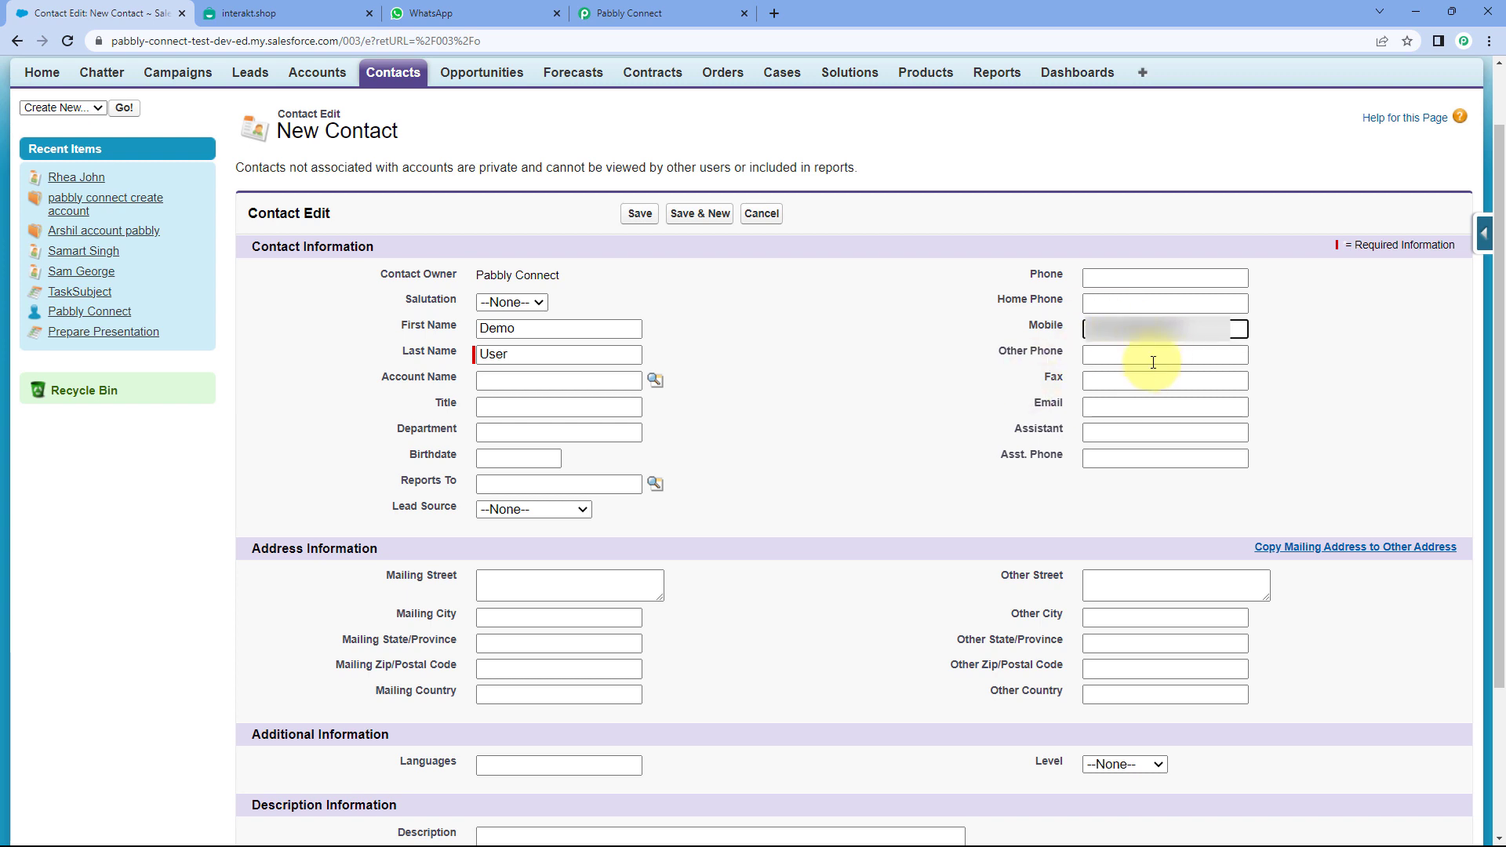
# - Fill in the contact's email address and save the new contact record
pyautogui.click(1125, 406)
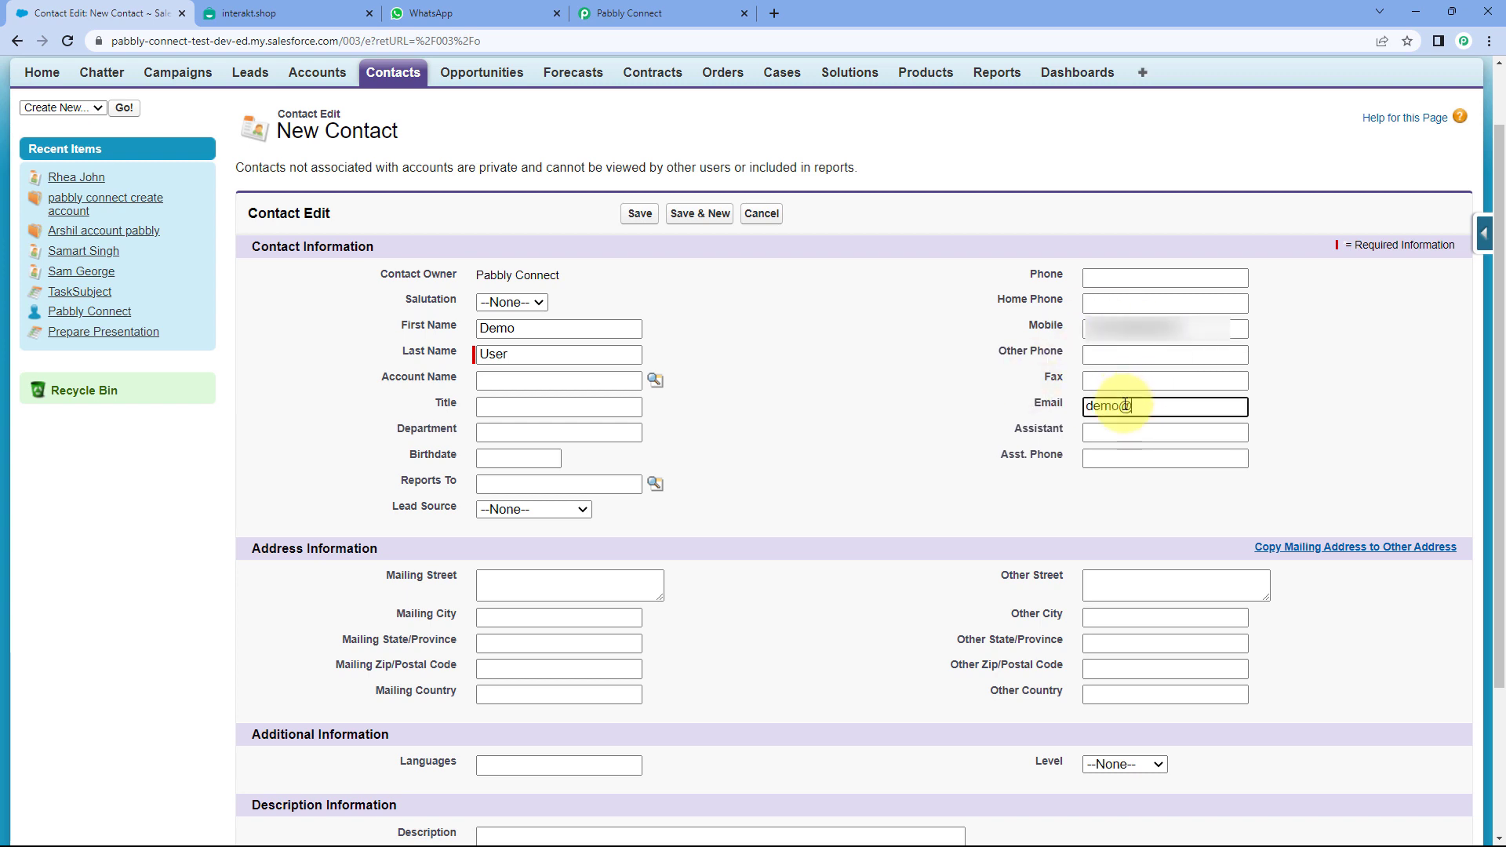
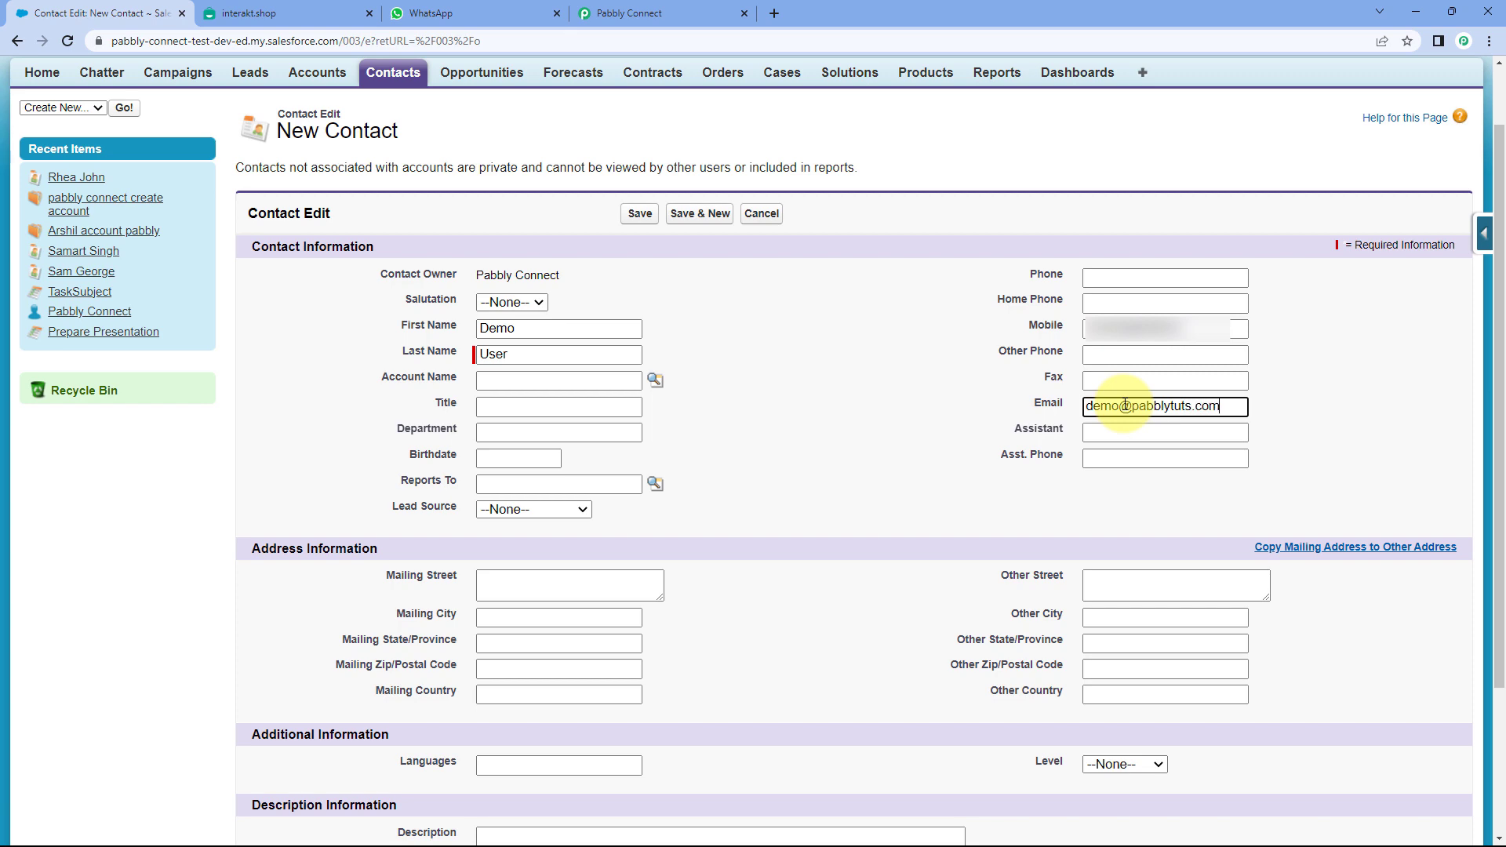
pyautogui.scroll(-2, 730, 354)
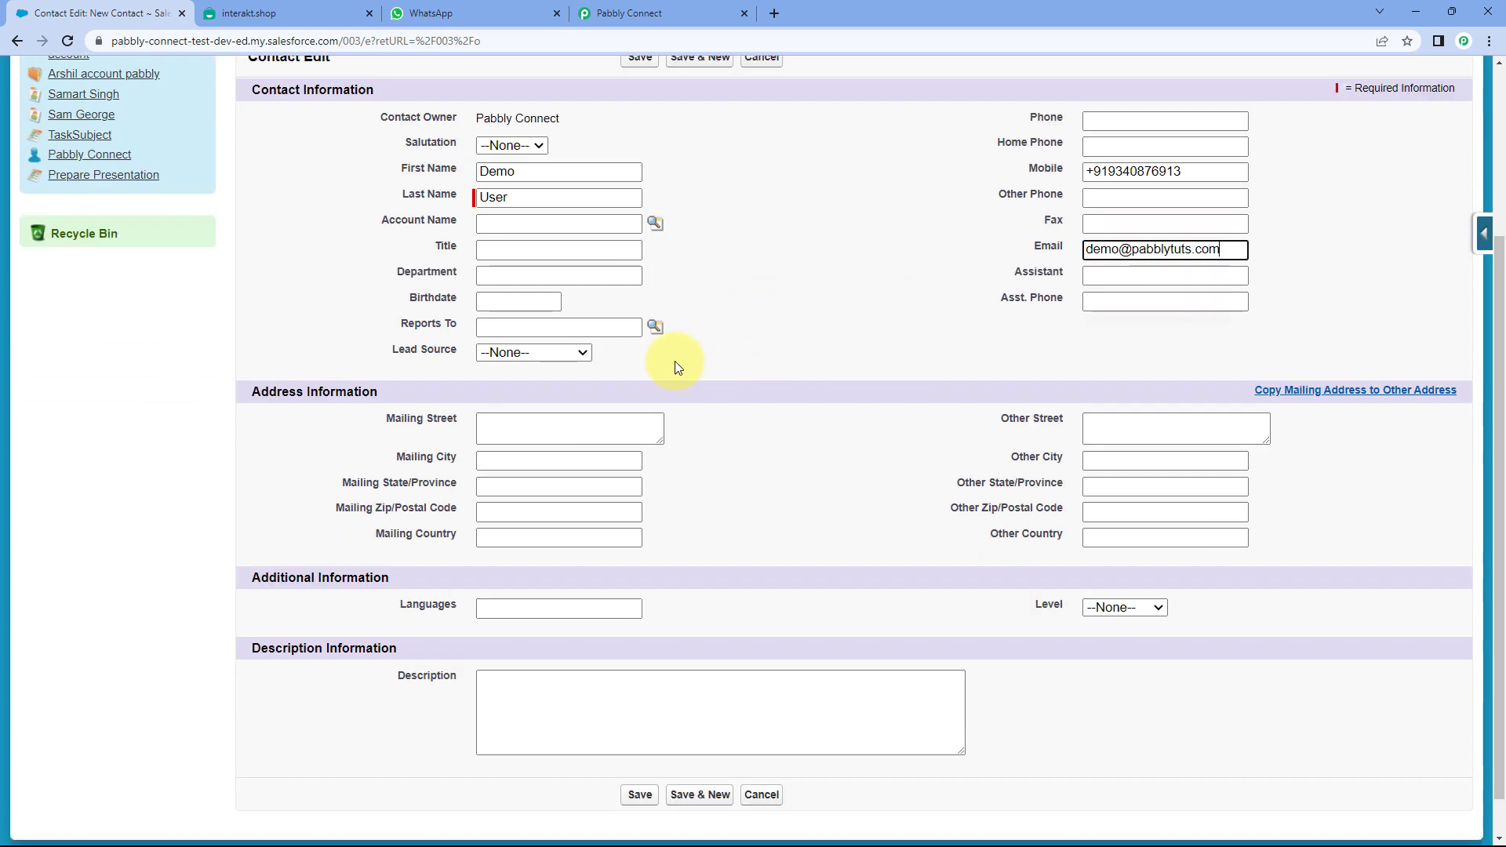
pyautogui.scroll(2, 781, 388)
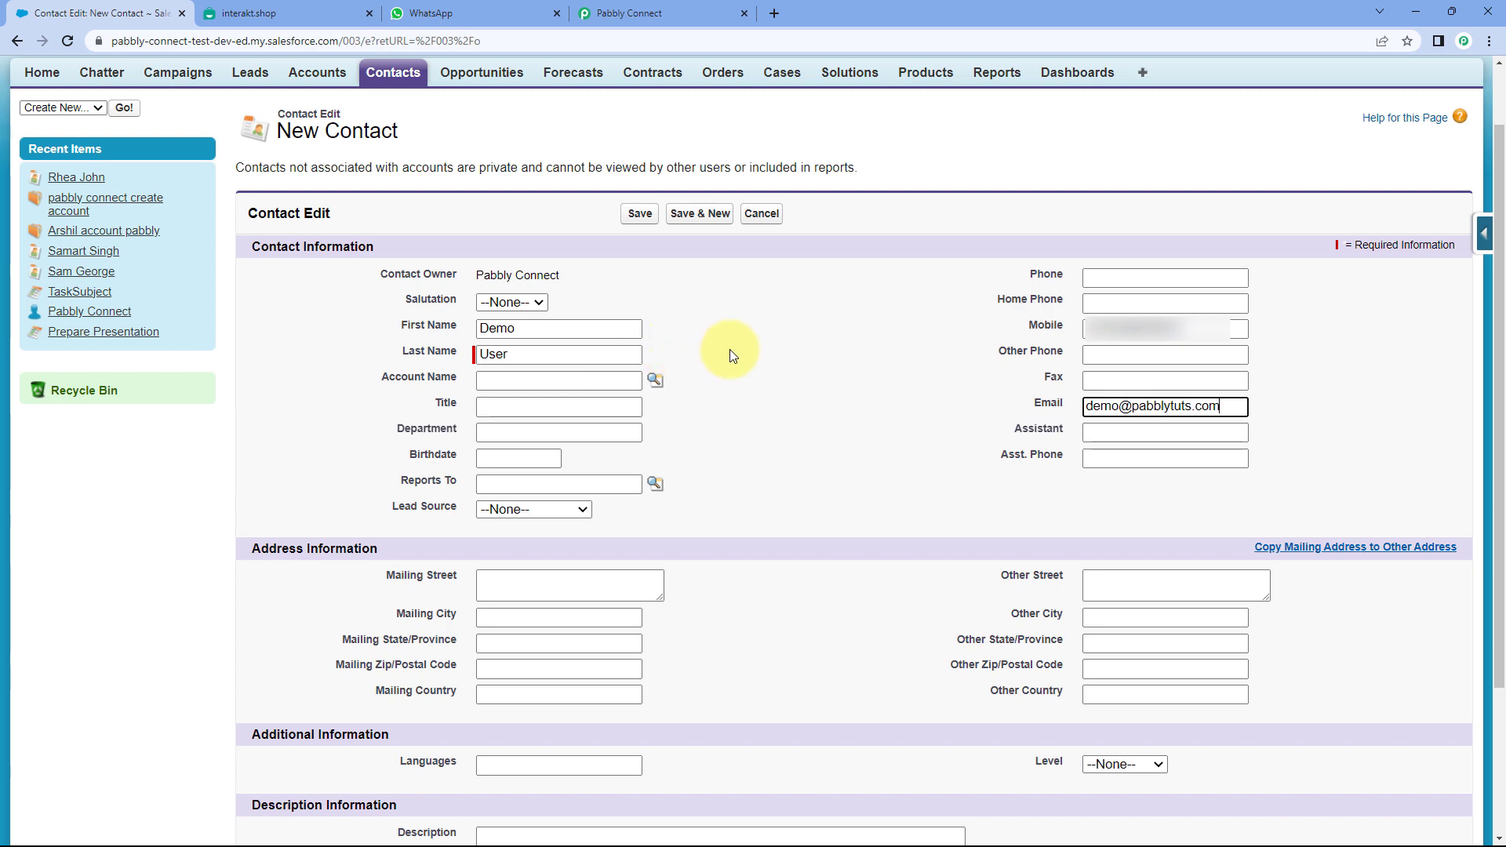
pyautogui.click(640, 217)
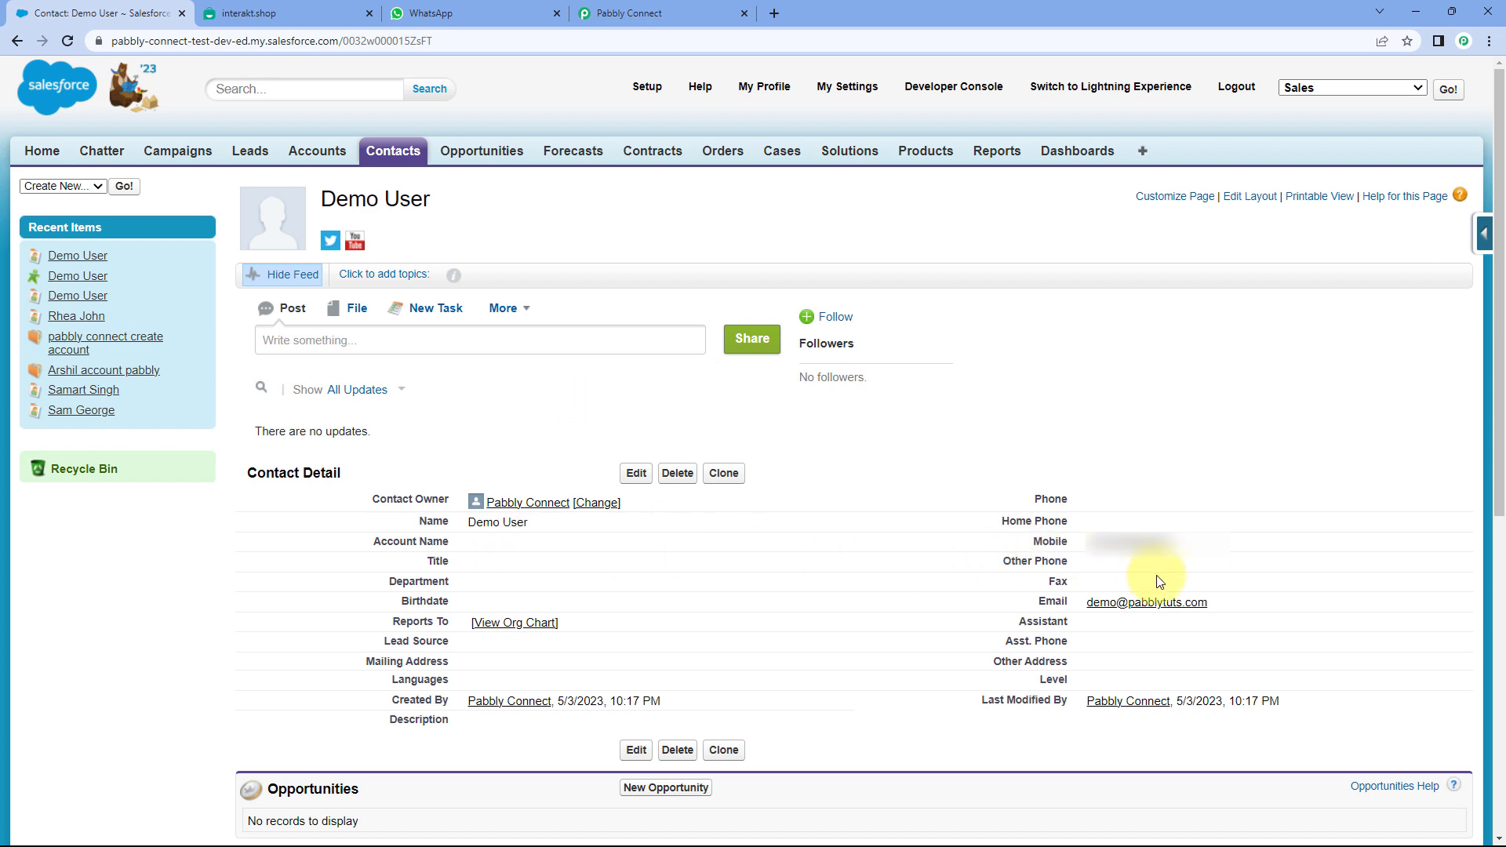
pyautogui.moveTo(1173, 545); pyautogui.dragTo(1067, 552)
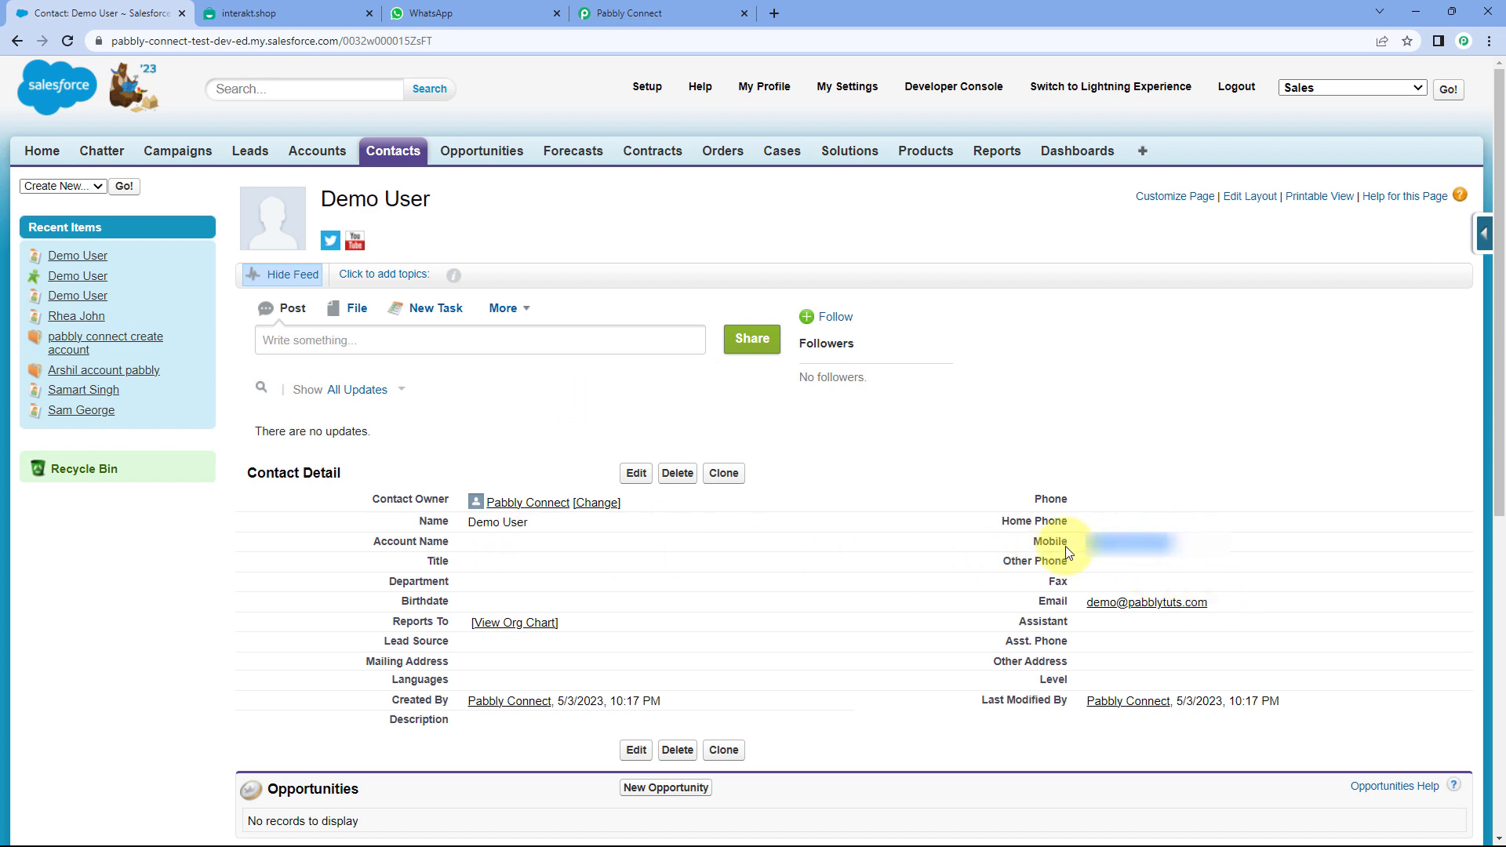
pyautogui.click(931, 475)
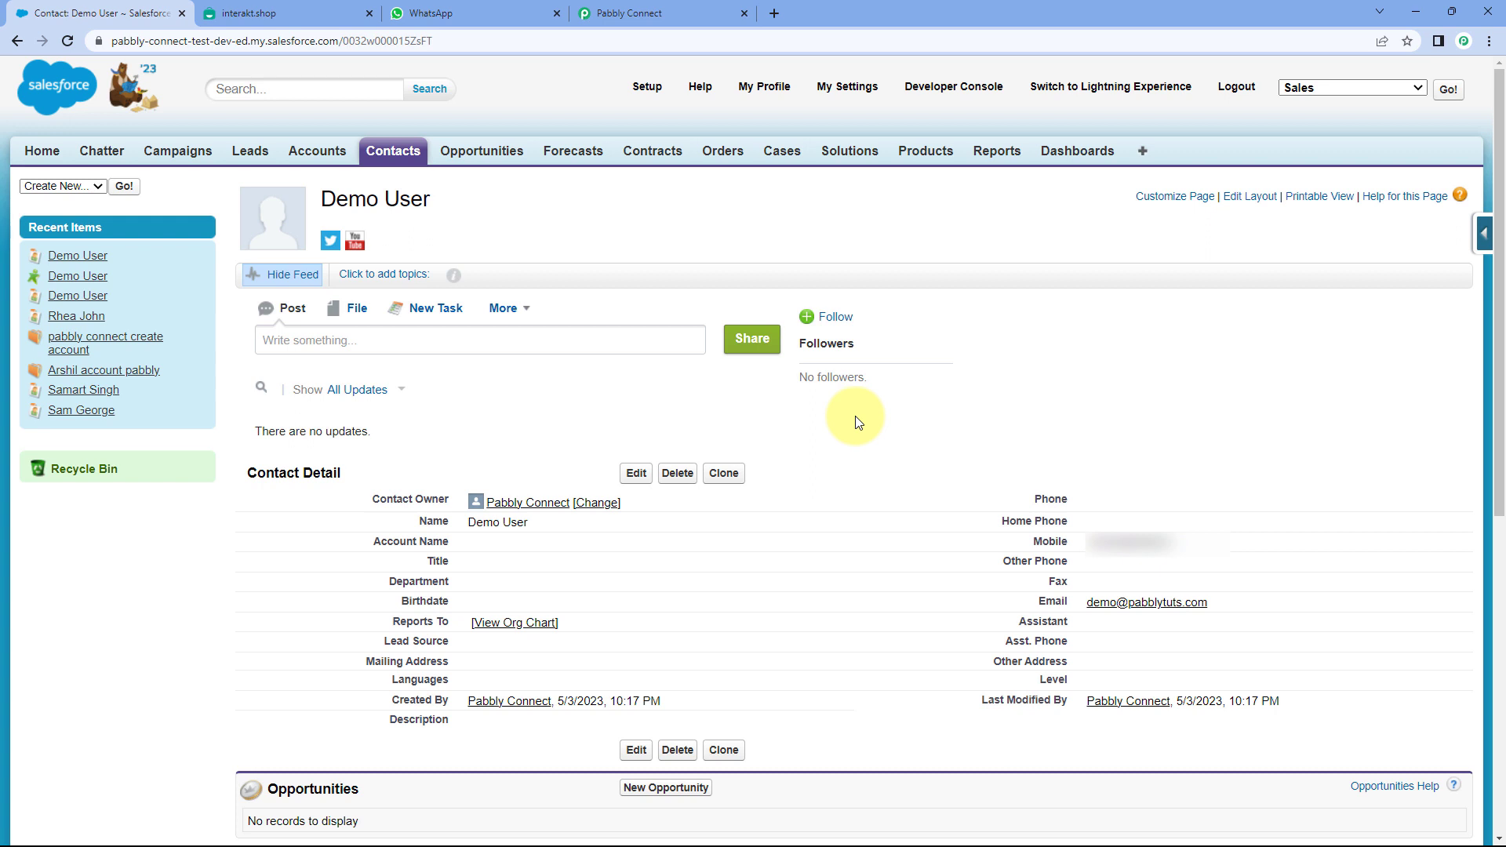
# - Back in Pabbly Connect, send a test request to fetch the new Salesforce contact
pyautogui.click(635, 12)
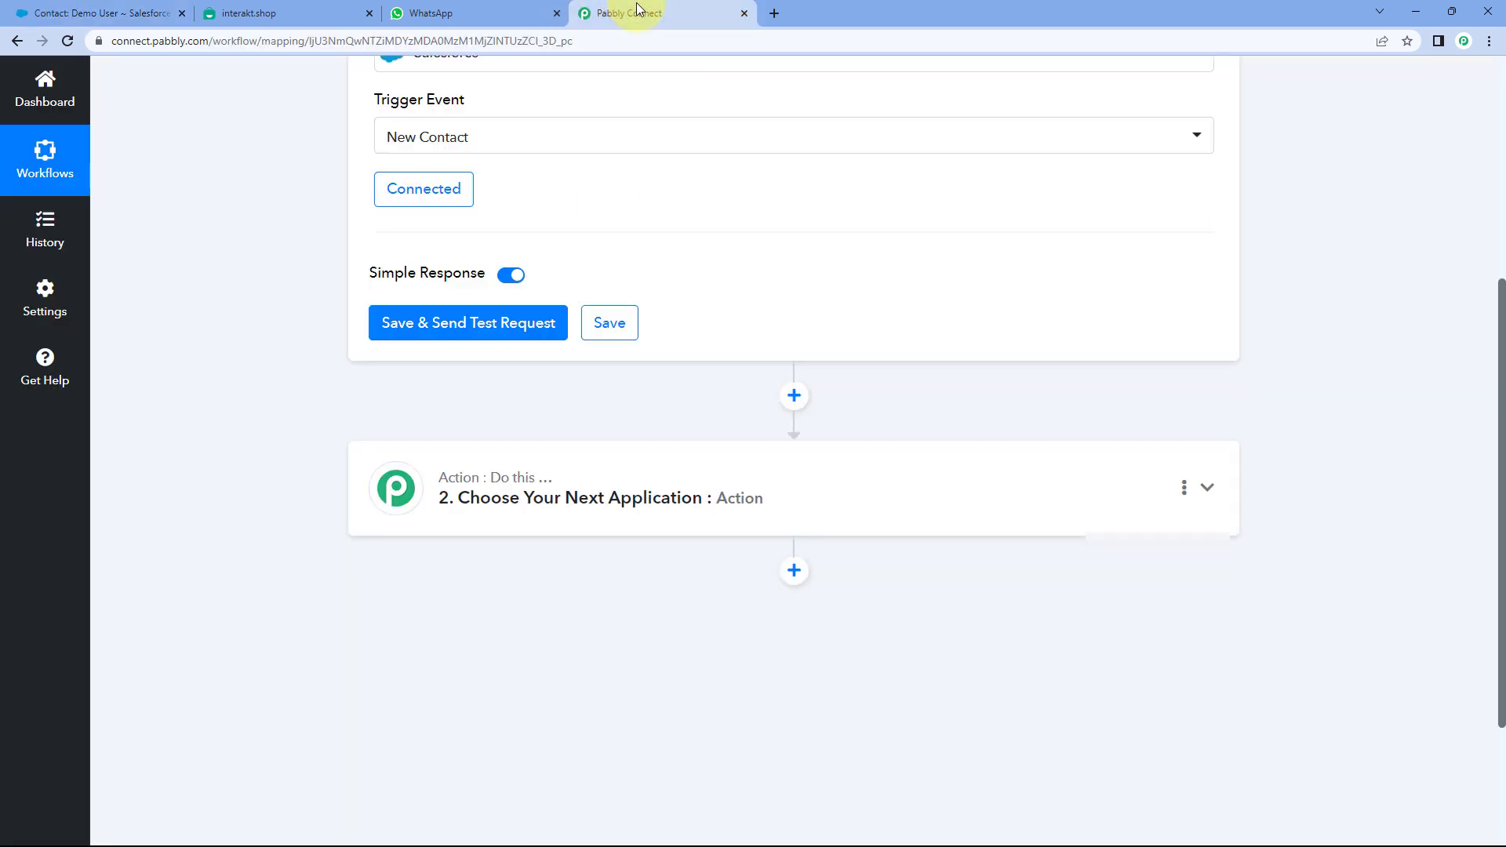
pyautogui.click(474, 325)
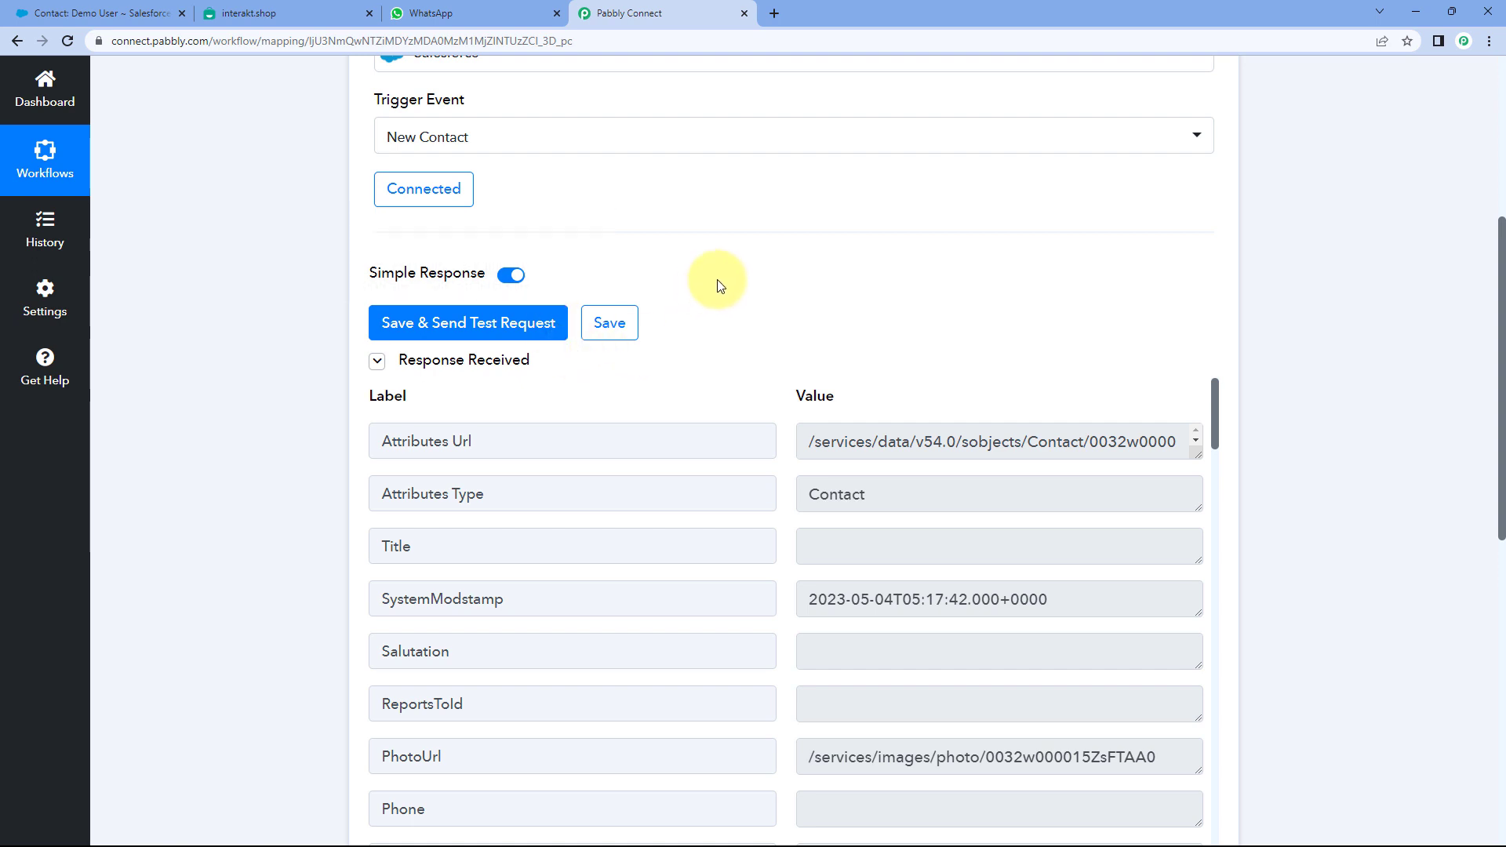
pyautogui.scroll(-1, 745, 283)
pyautogui.scroll(-1, 755, 284)
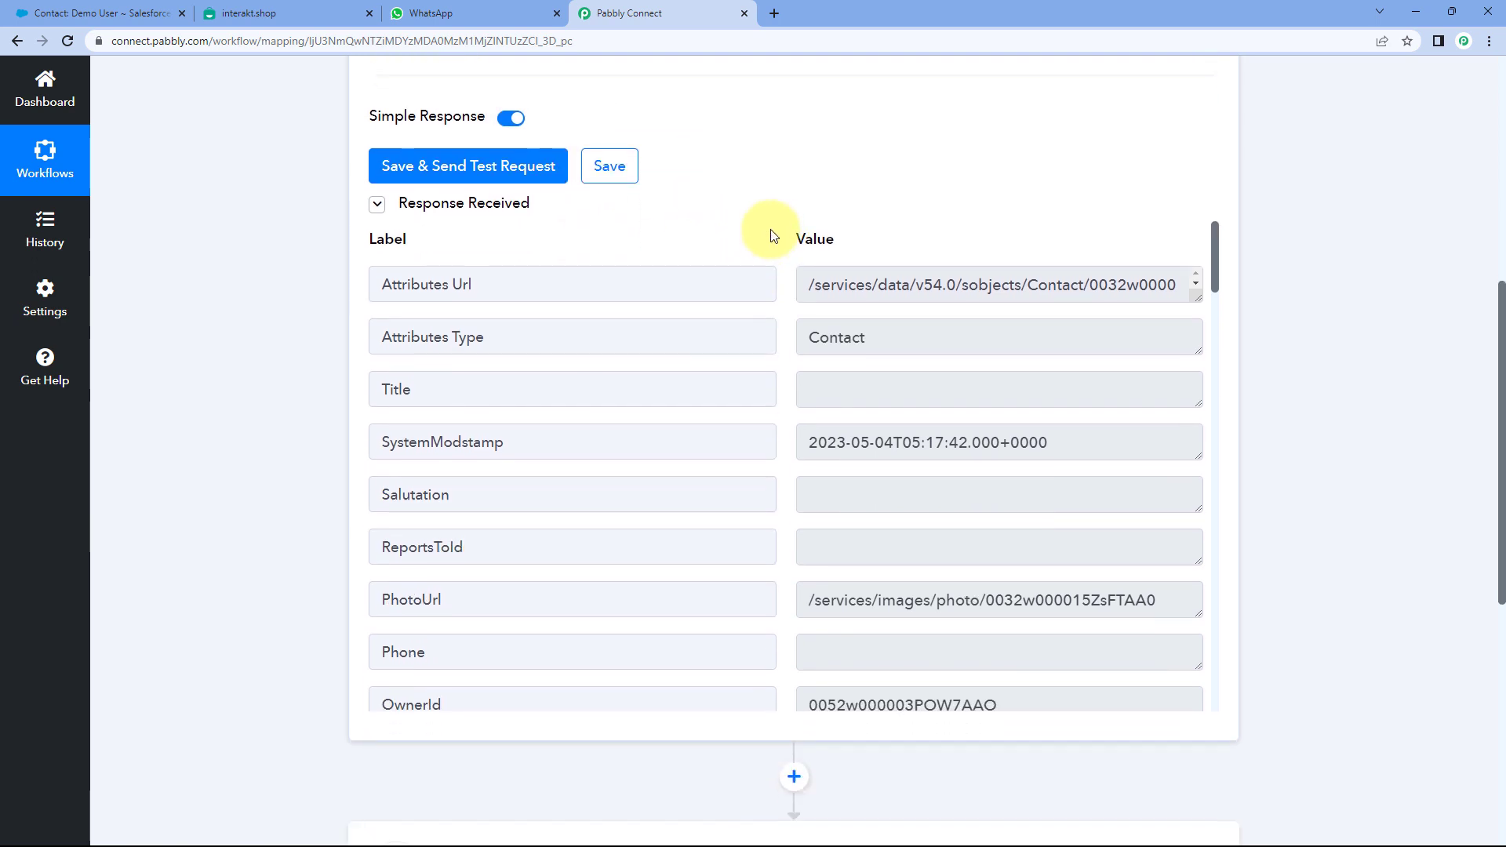
pyautogui.scroll(-1, 774, 235)
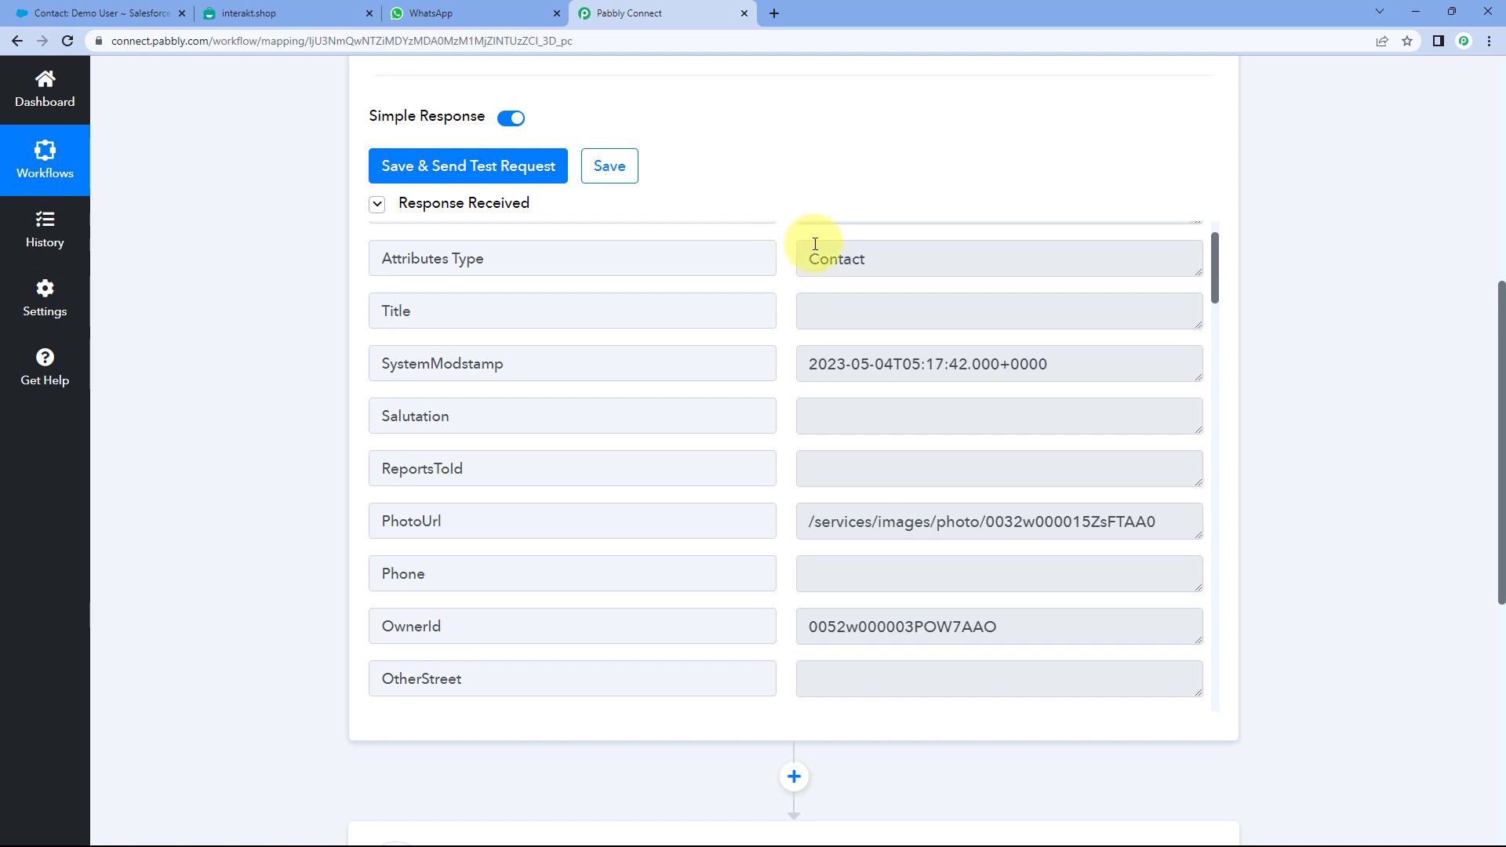
pyautogui.scroll(-6, 781, 274)
pyautogui.scroll(-6, 787, 283)
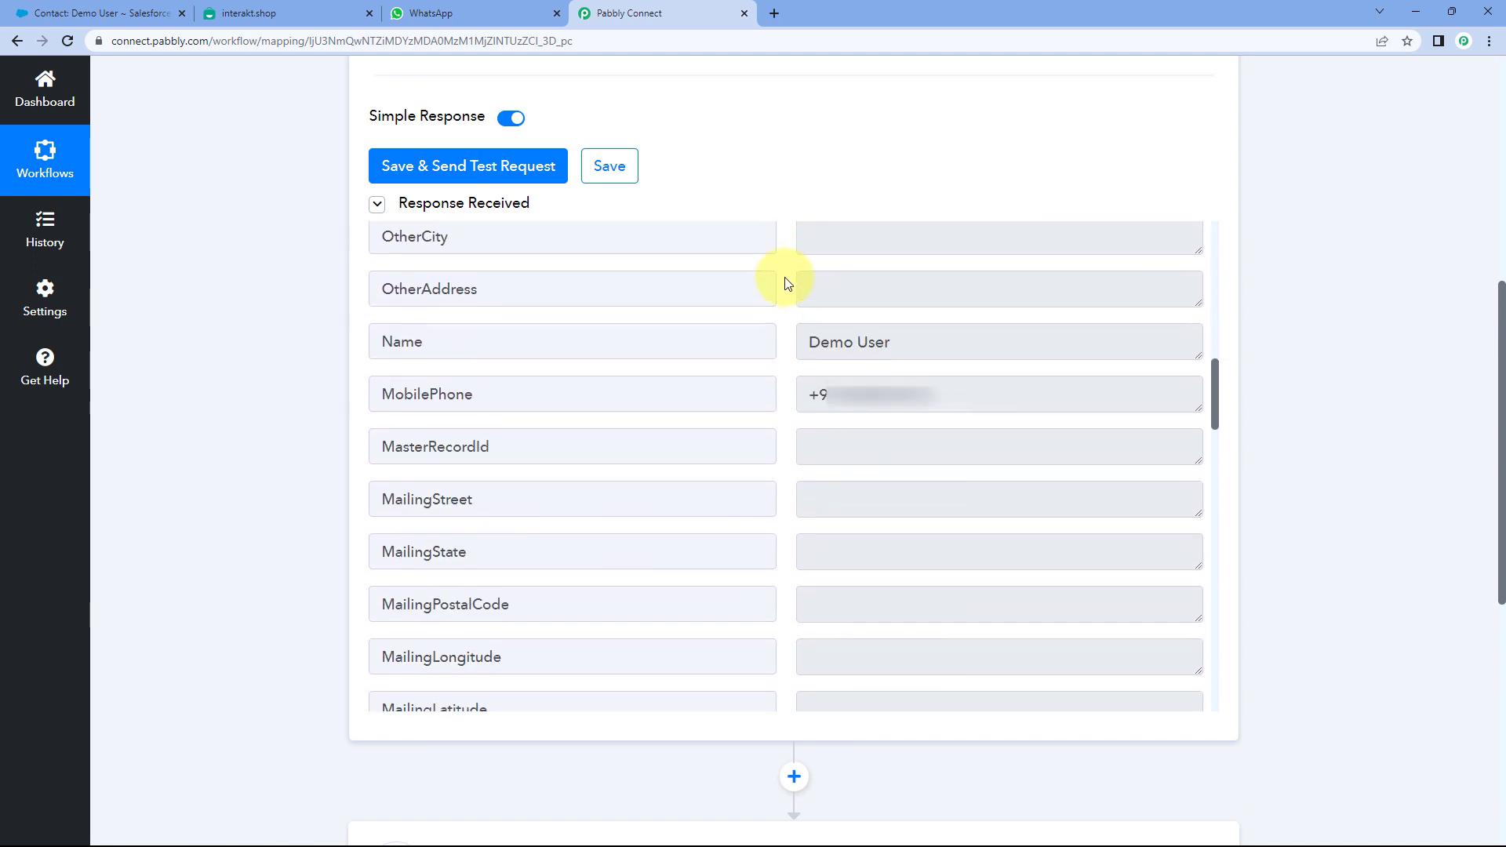
# - Highlight the Name, MobilePhone and FirstName values in the Response Received
pyautogui.moveTo(900, 258); pyautogui.dragTo(779, 269)
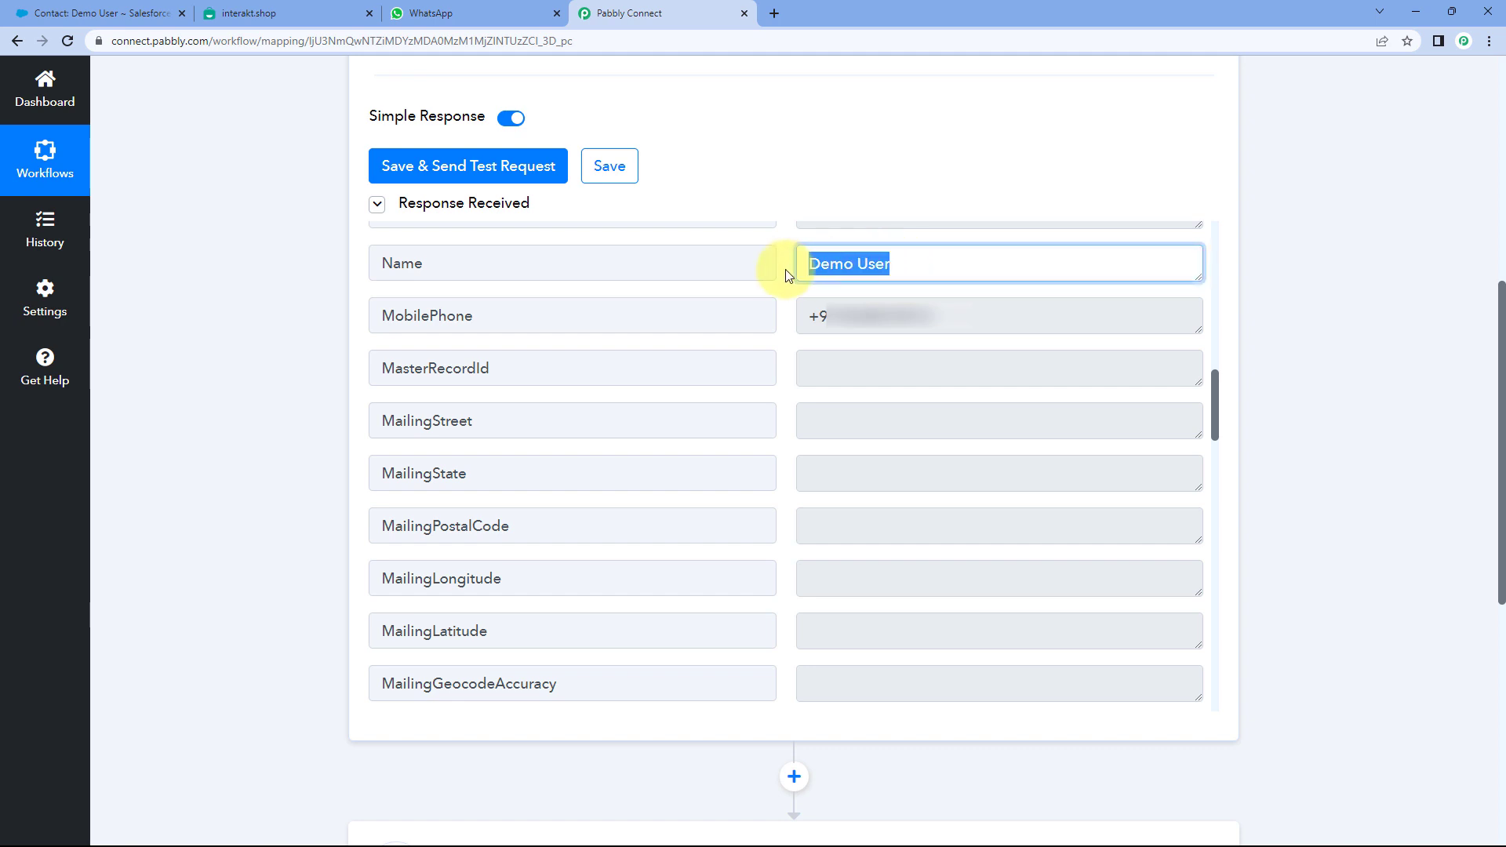
pyautogui.moveTo(951, 314); pyautogui.dragTo(812, 320)
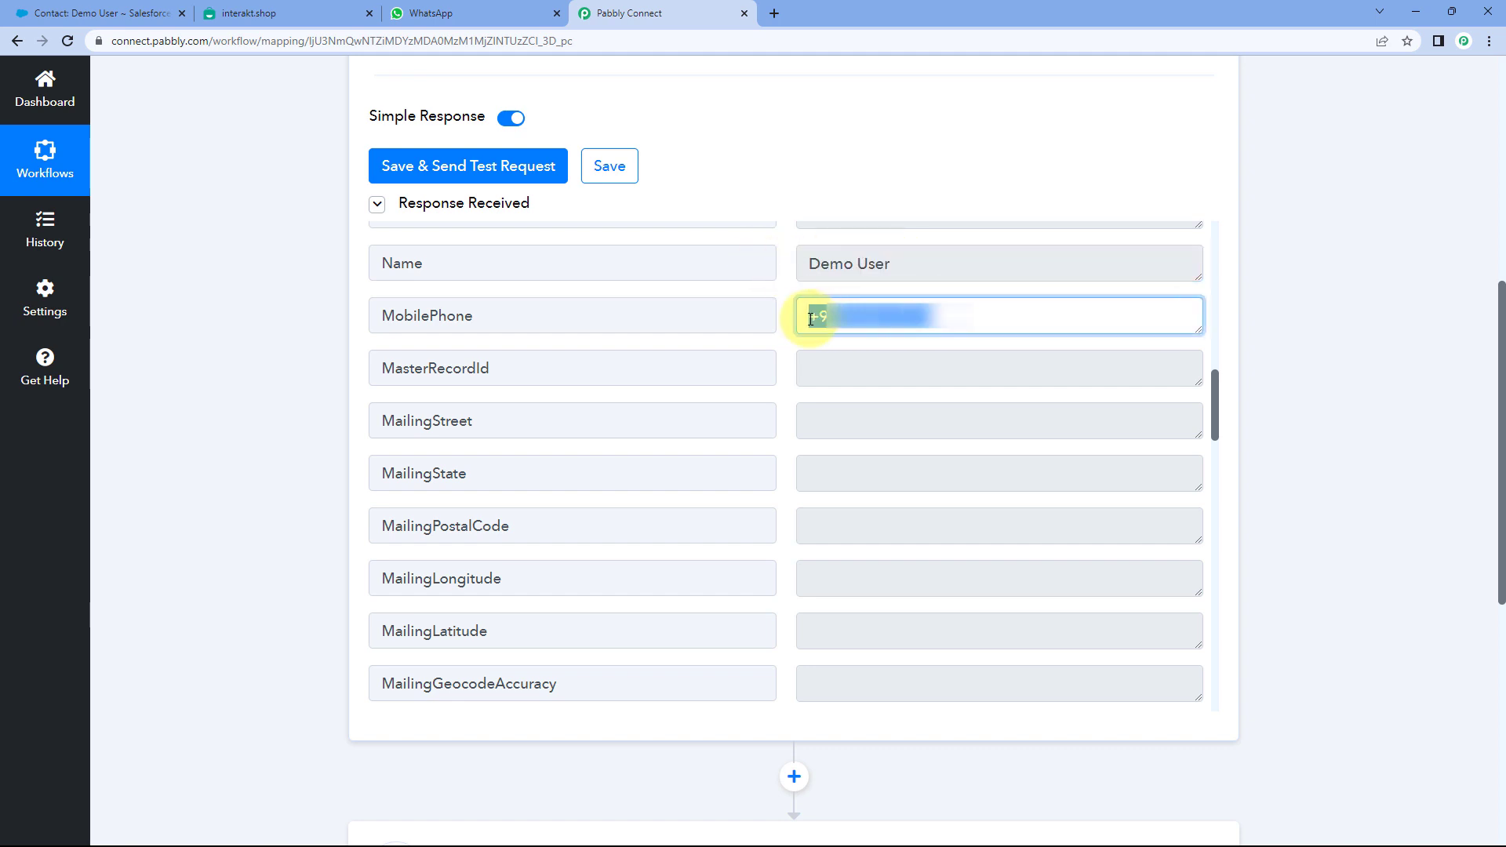
pyautogui.scroll(-5, 788, 318)
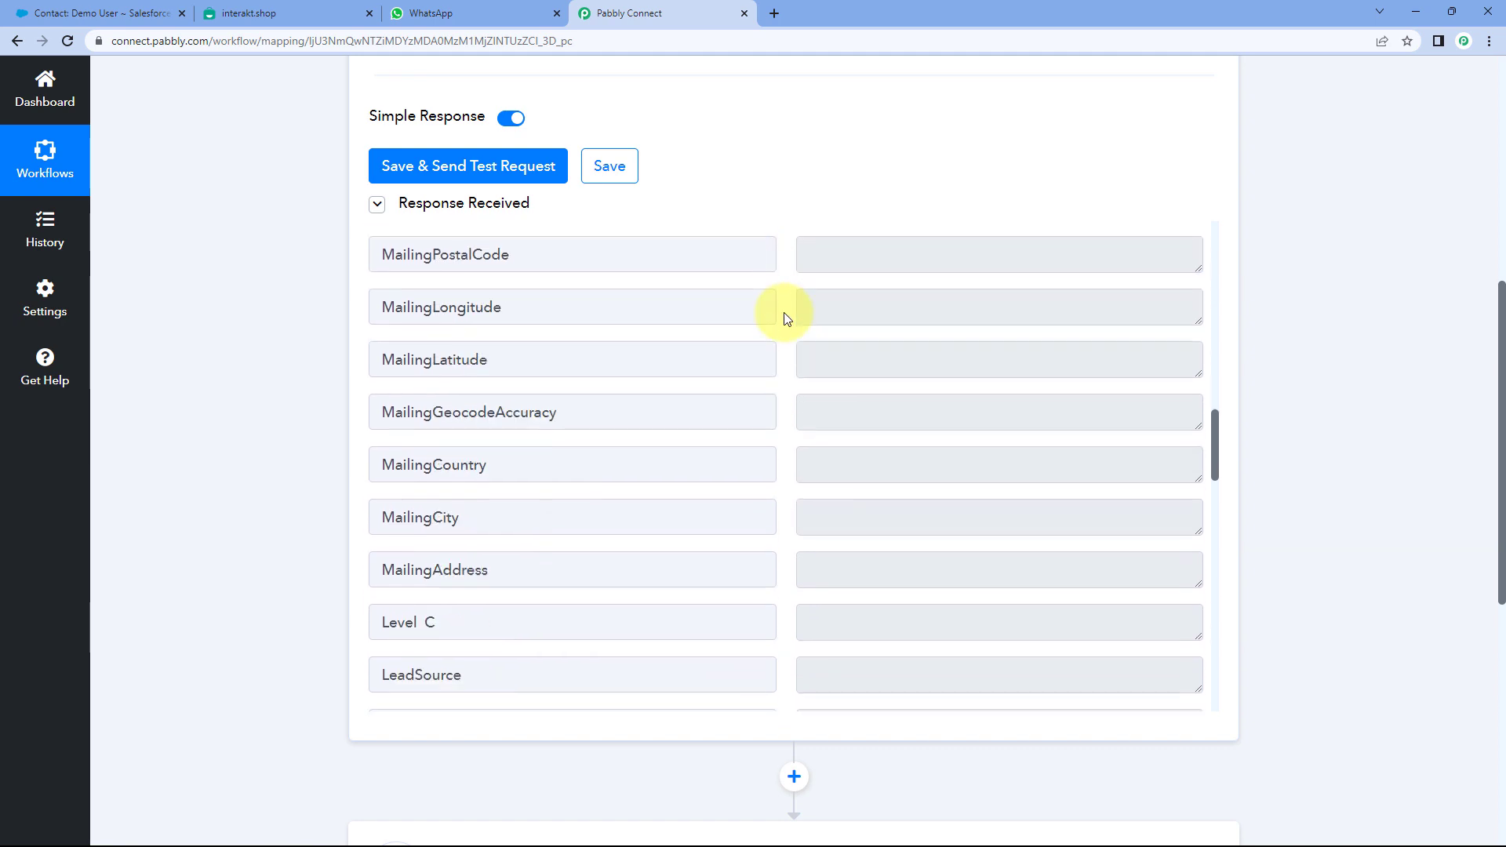
pyautogui.scroll(-4, 787, 318)
pyautogui.moveTo(857, 319); pyautogui.dragTo(780, 314)
pyautogui.click(780, 313)
pyautogui.scroll(-8, 782, 313)
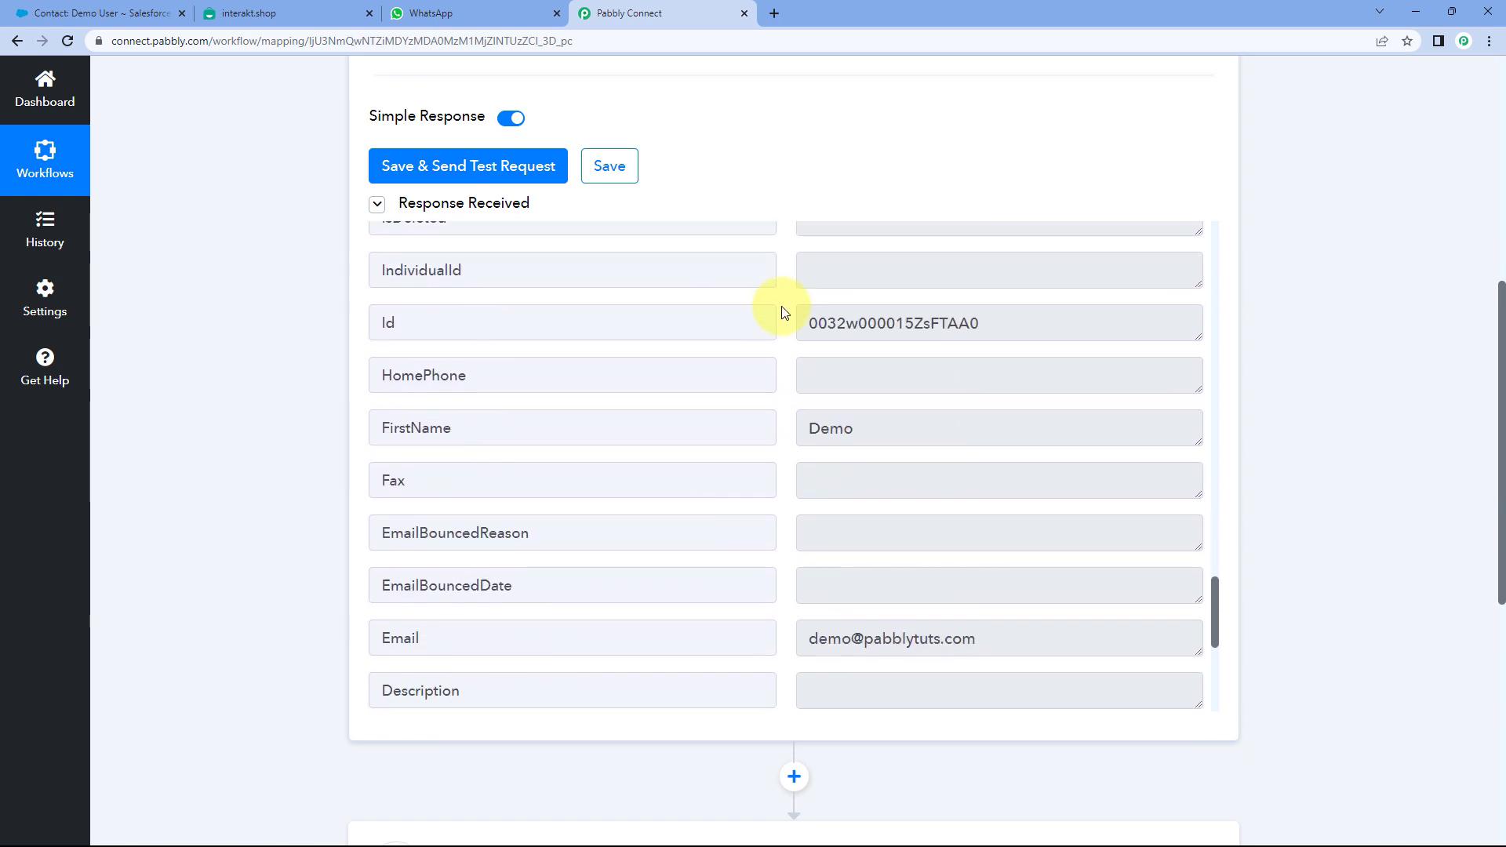
pyautogui.scroll(-2, 785, 313)
pyautogui.moveTo(855, 272); pyautogui.dragTo(765, 278)
pyautogui.click(784, 300)
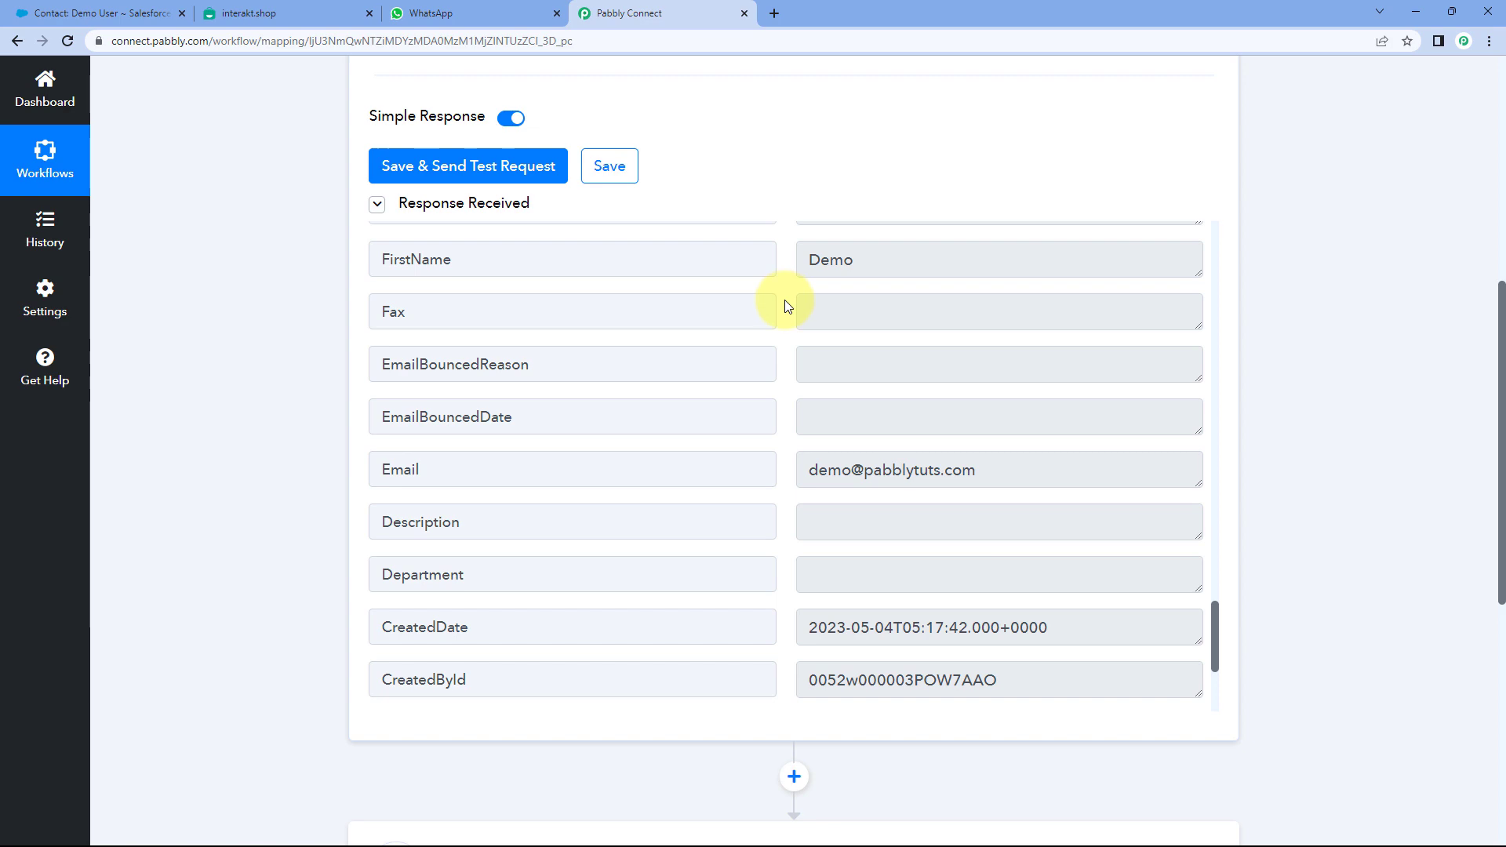
# - Highlight the Email value and the Demo User name again, then scroll to the empty action step
pyautogui.scroll(-3, 785, 303)
pyautogui.moveTo(981, 242); pyautogui.dragTo(774, 258)
pyautogui.scroll(-6, 784, 322)
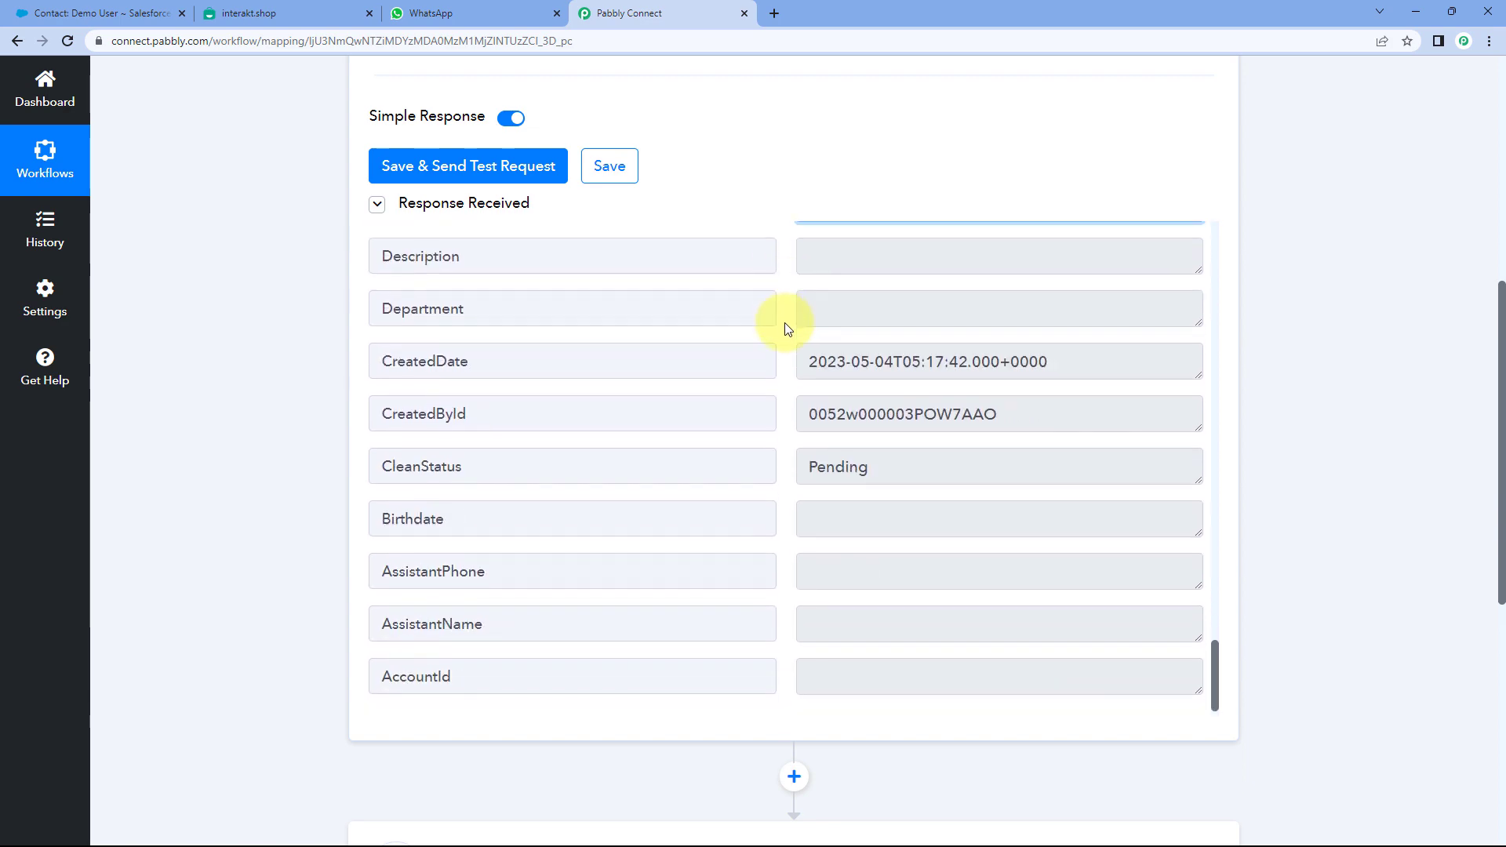
pyautogui.scroll(5, 817, 416)
pyautogui.scroll(8, 792, 408)
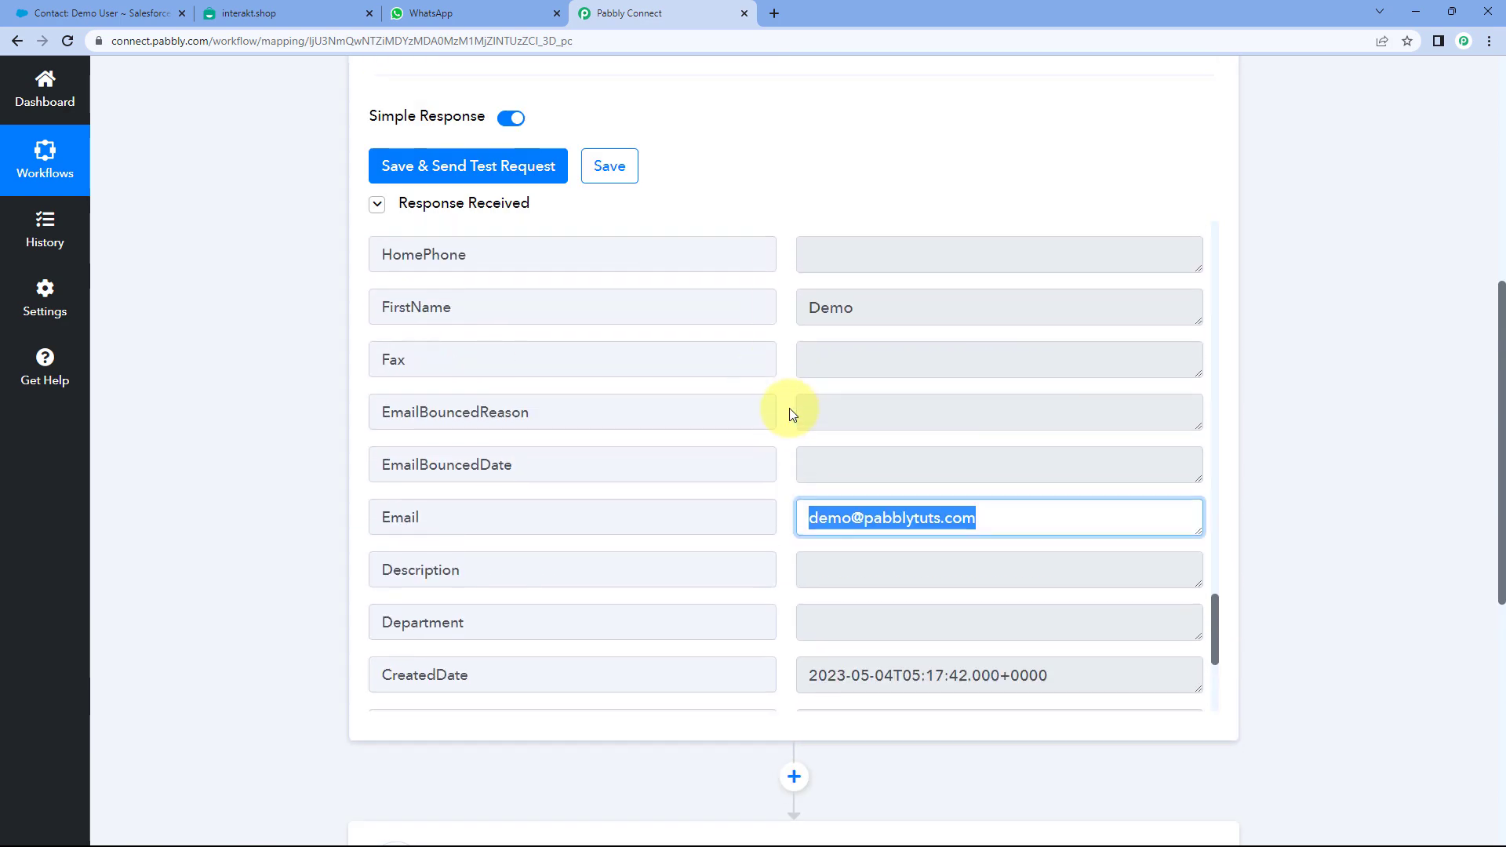
pyautogui.scroll(12, 787, 393)
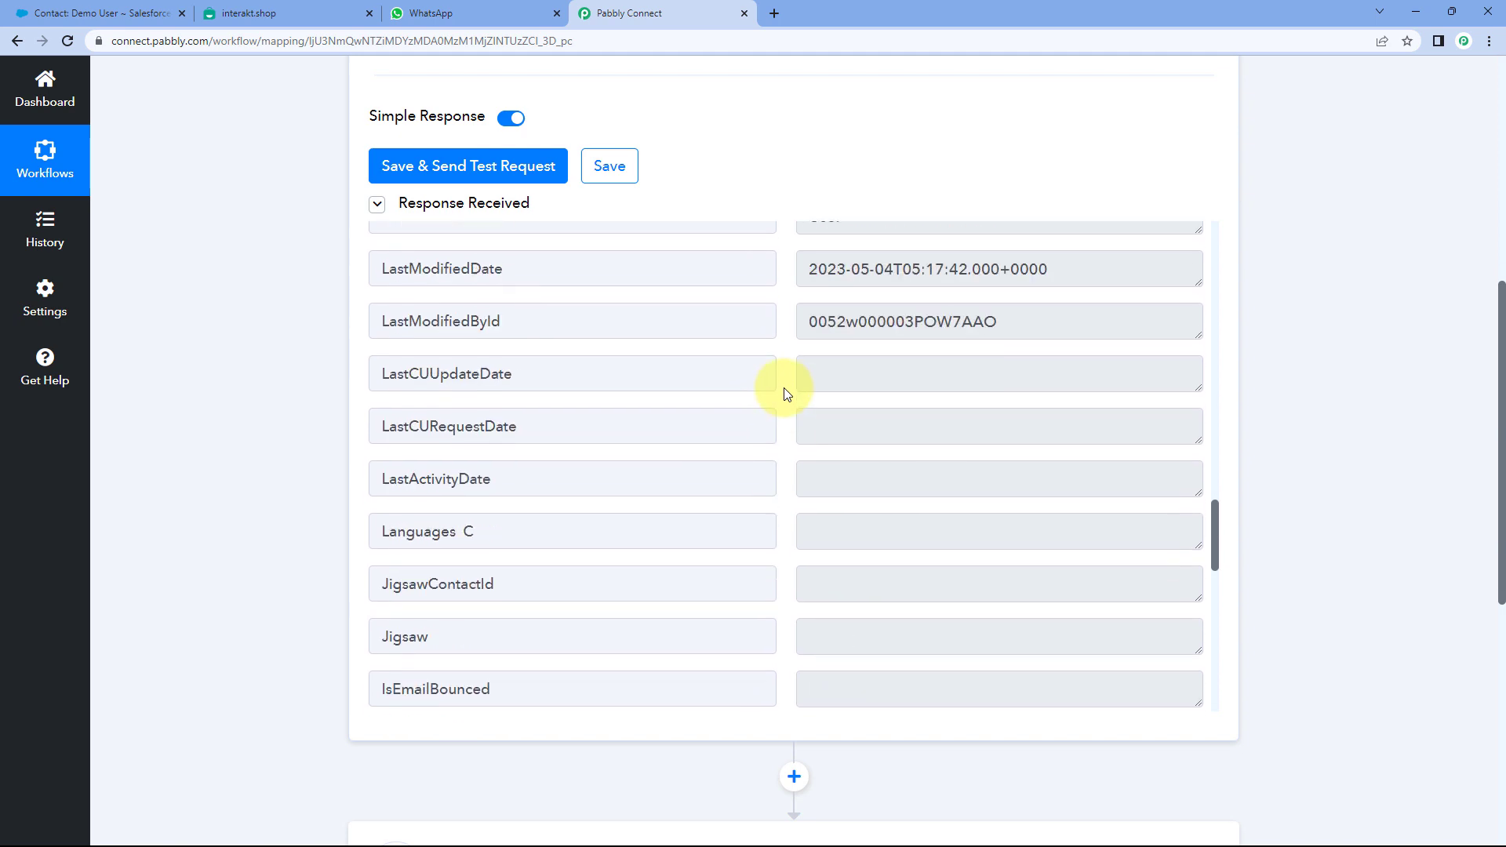
pyautogui.scroll(1, 787, 394)
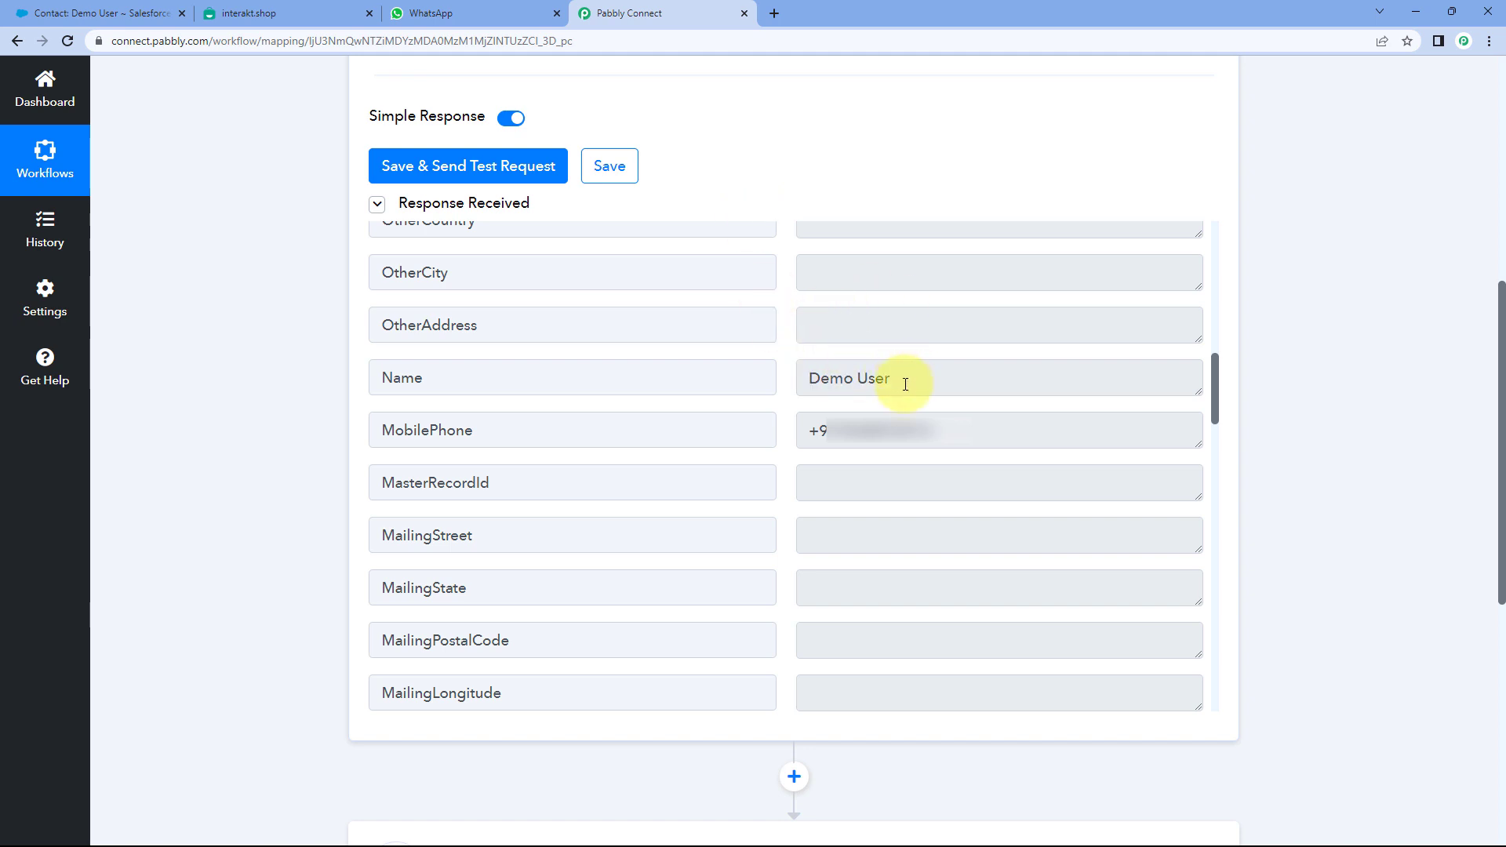
pyautogui.moveTo(899, 380); pyautogui.dragTo(770, 379)
pyautogui.click(789, 368)
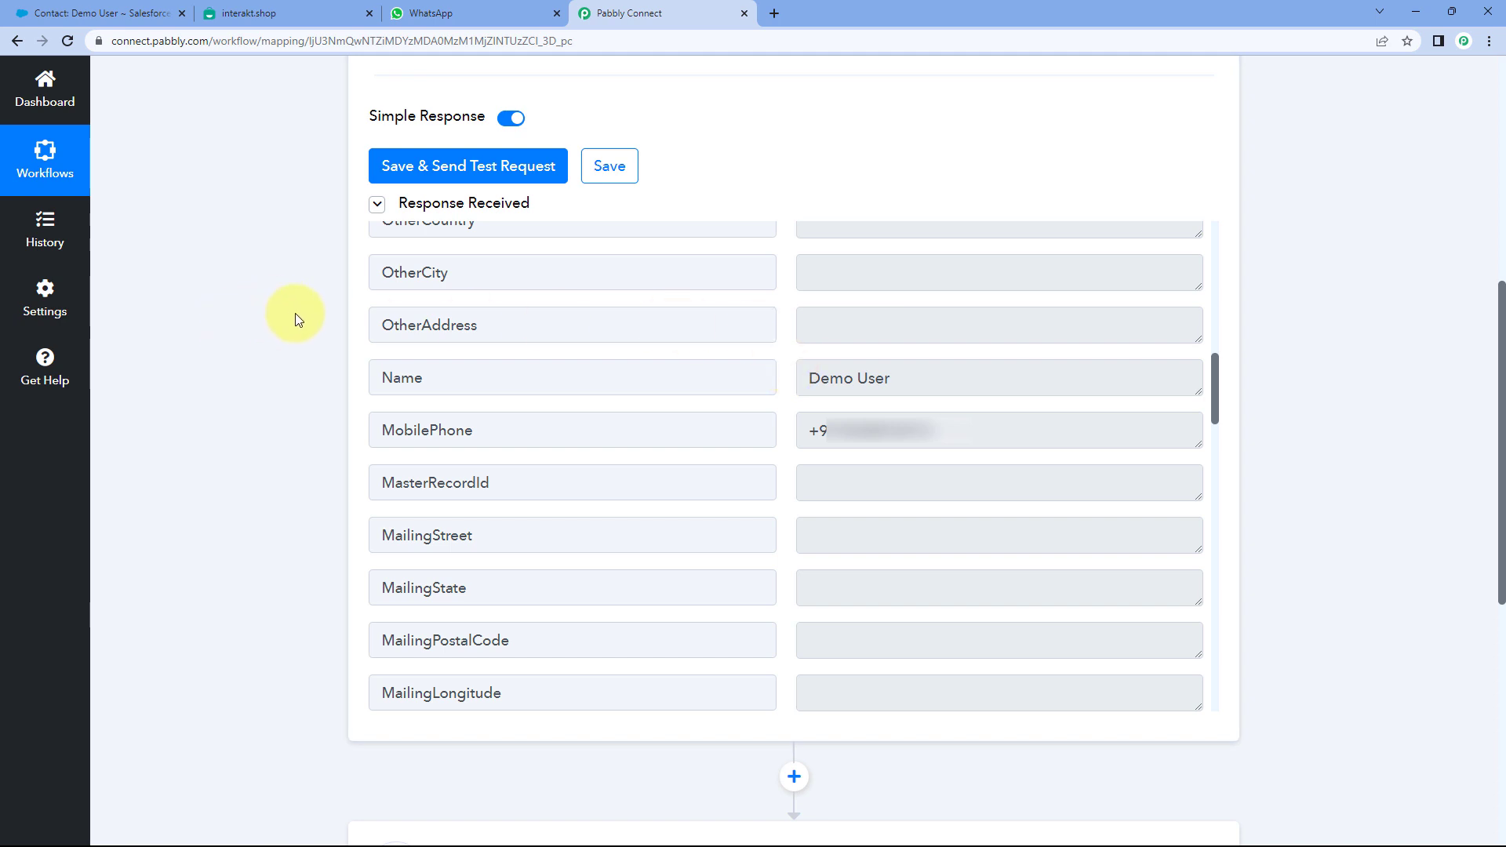
pyautogui.scroll(-8, 296, 326)
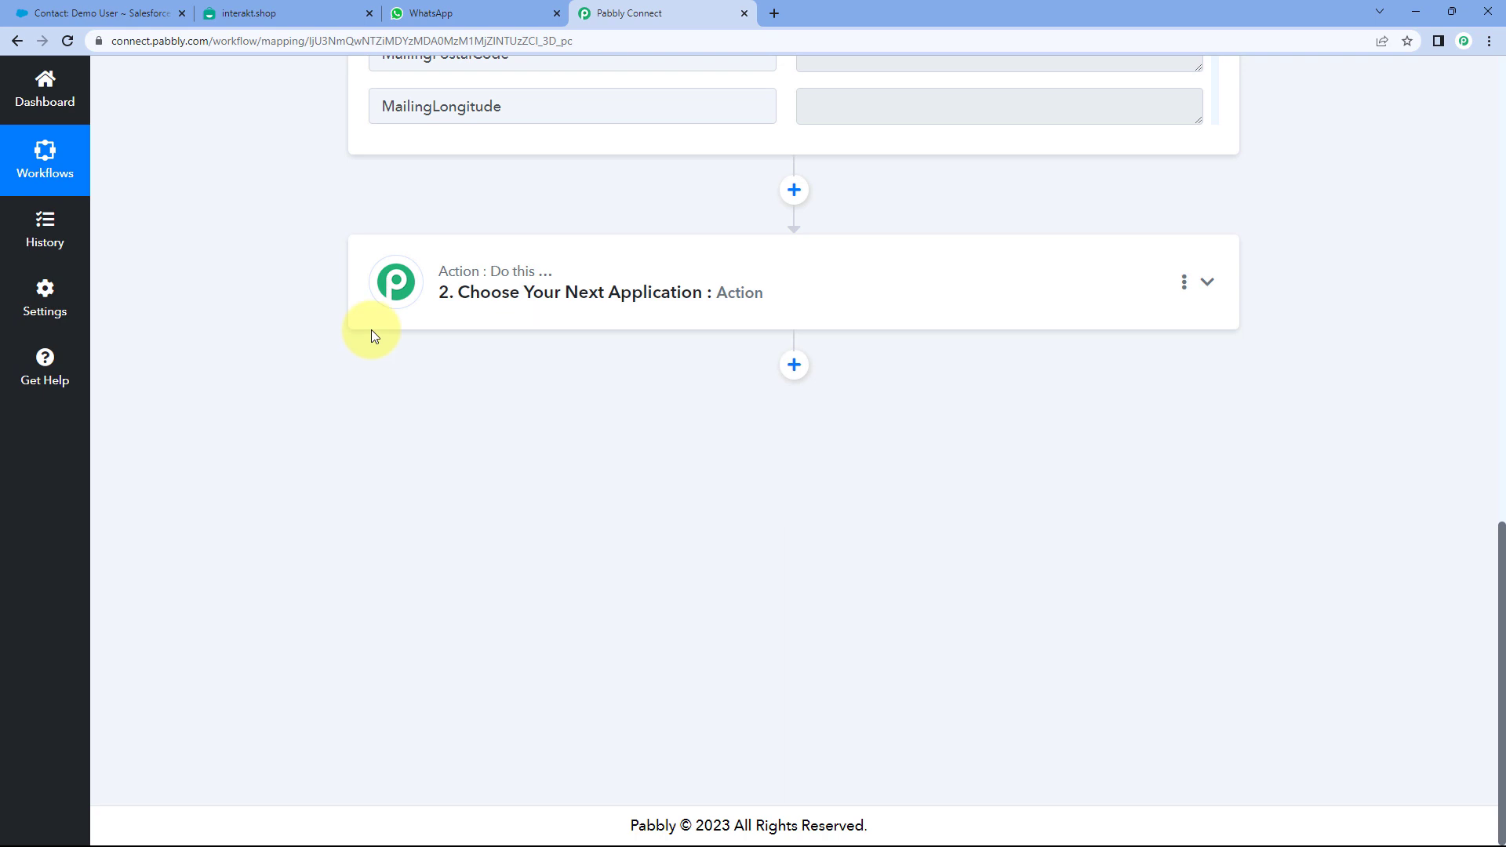
# - Set the action to Interakt's Send WhatsApp Template Message event and open its Connect panel
pyautogui.click(612, 290)
pyautogui.scroll(-2, 265, 317)
pyautogui.click(449, 238)
pyautogui.write('Interakt')
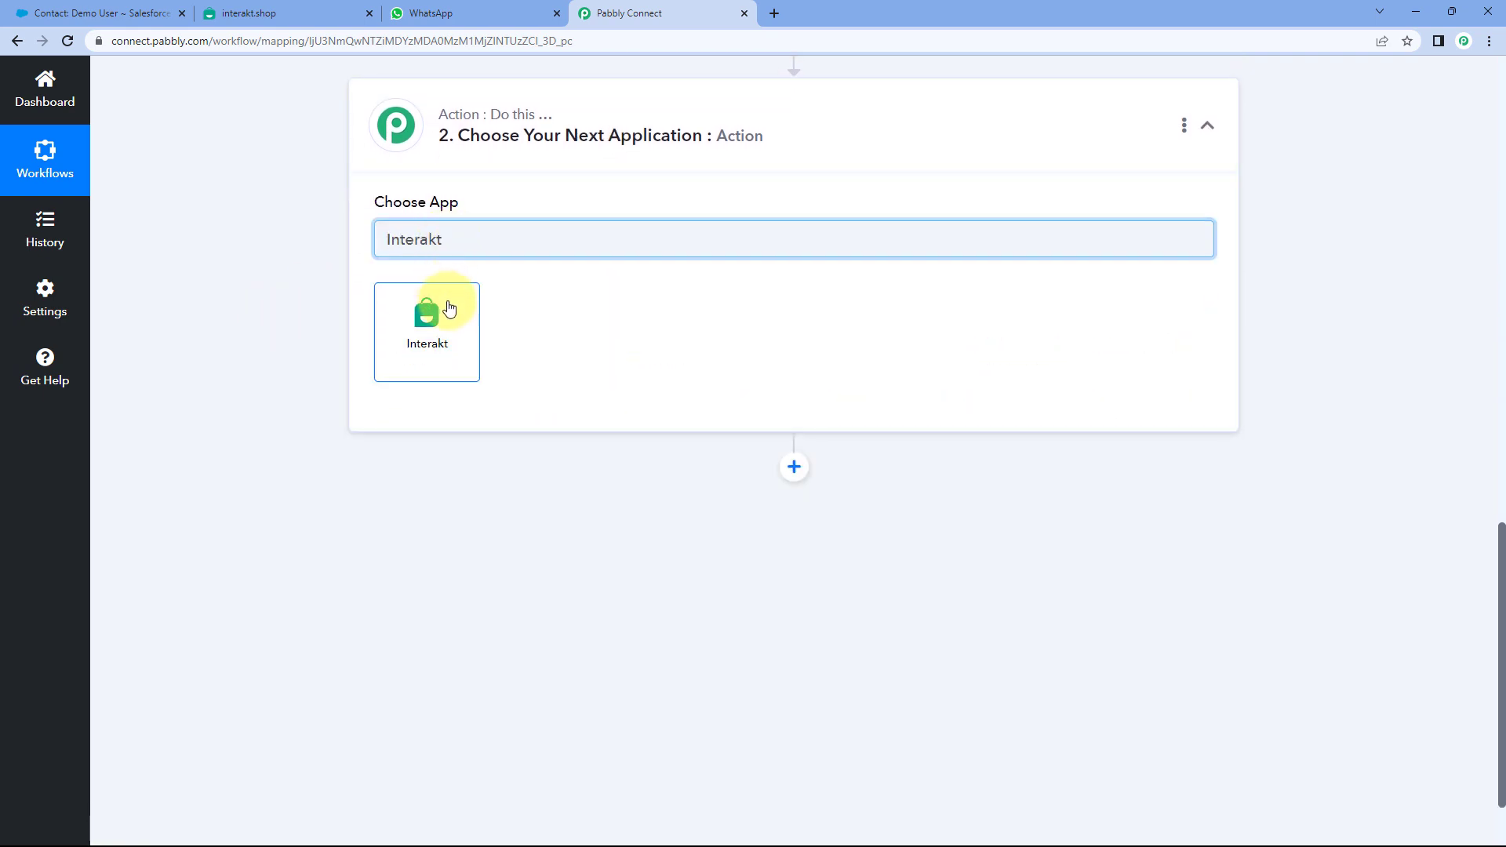
pyautogui.click(450, 308)
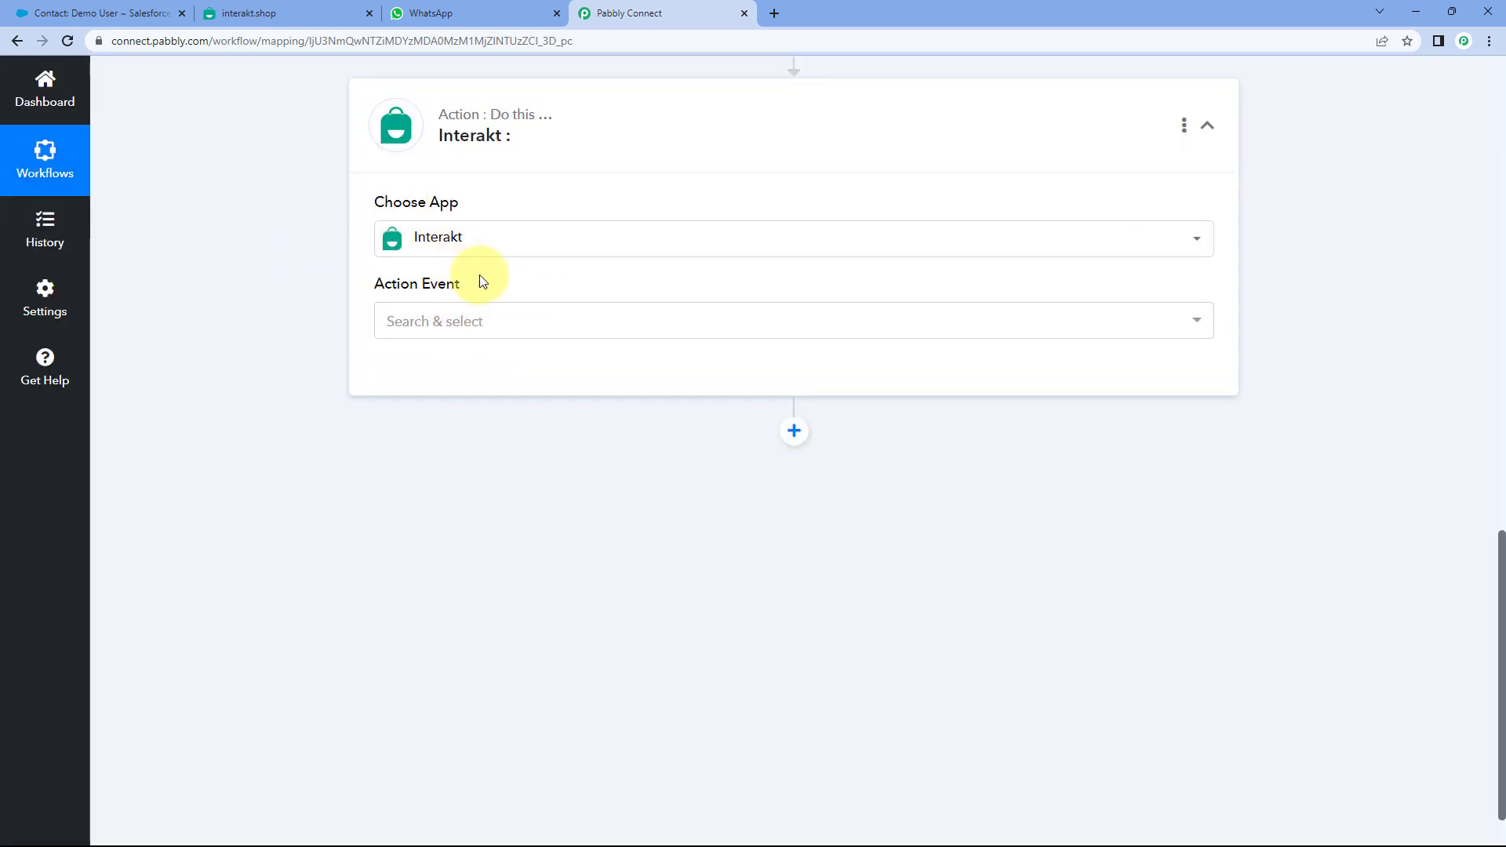
pyautogui.click(511, 321)
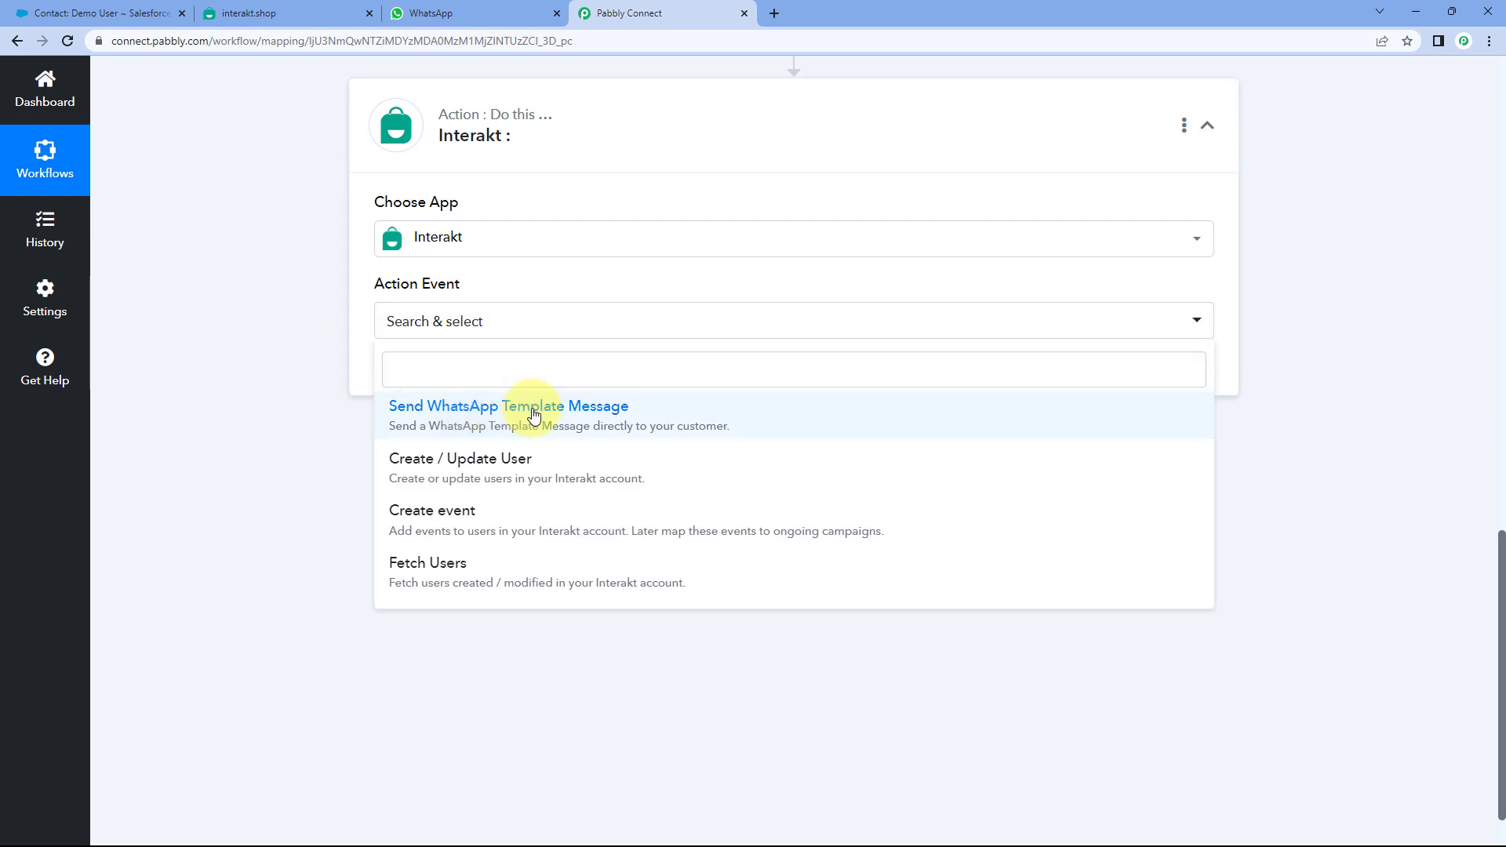
pyautogui.click(471, 424)
pyautogui.click(413, 376)
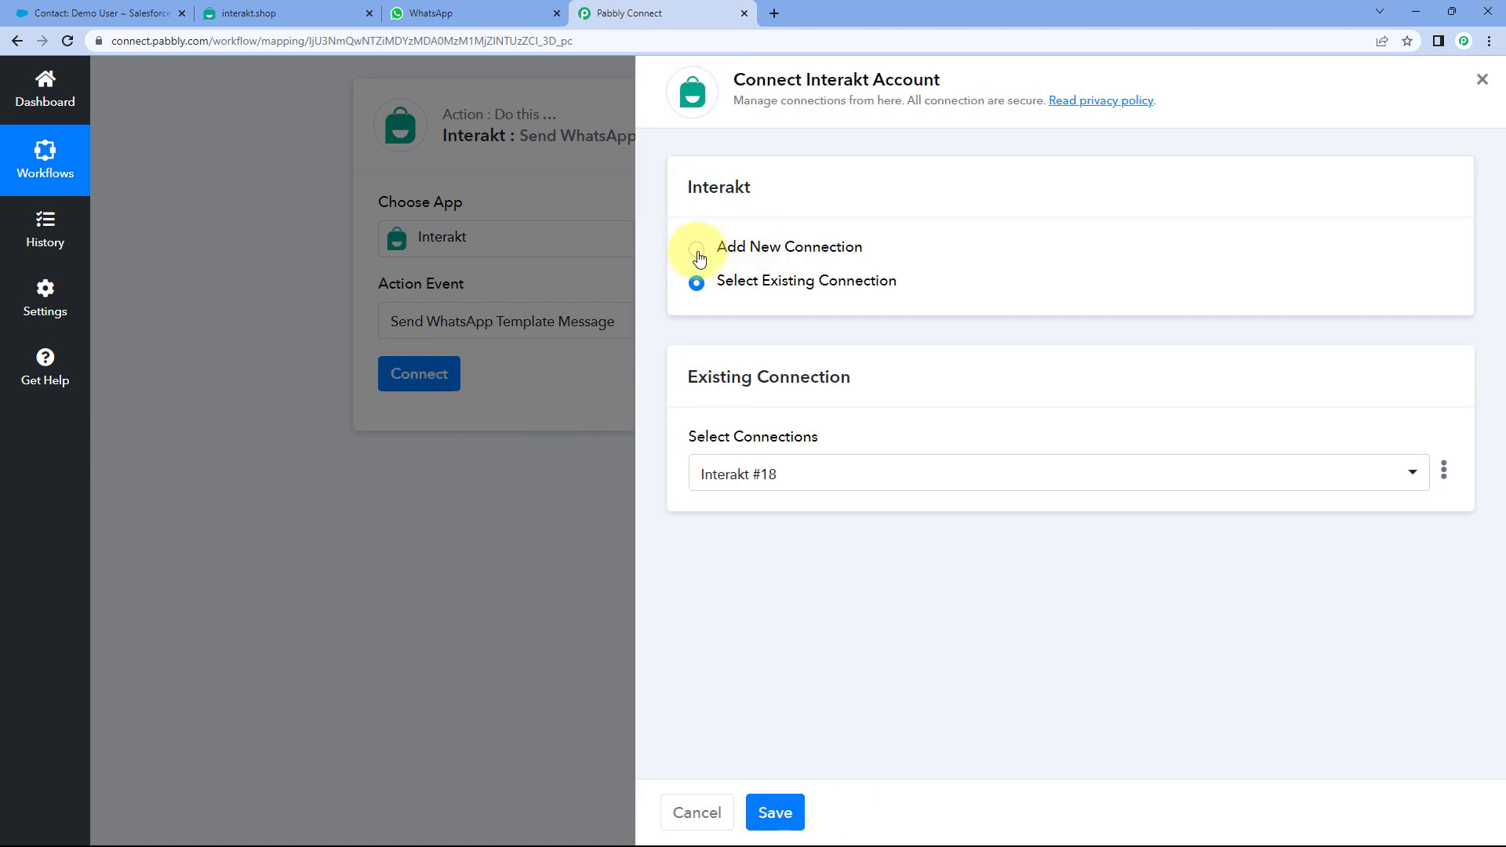
# - Choose Add New Connection for Interakt, then go to the interakt.shop dashboard tab
pyautogui.click(698, 249)
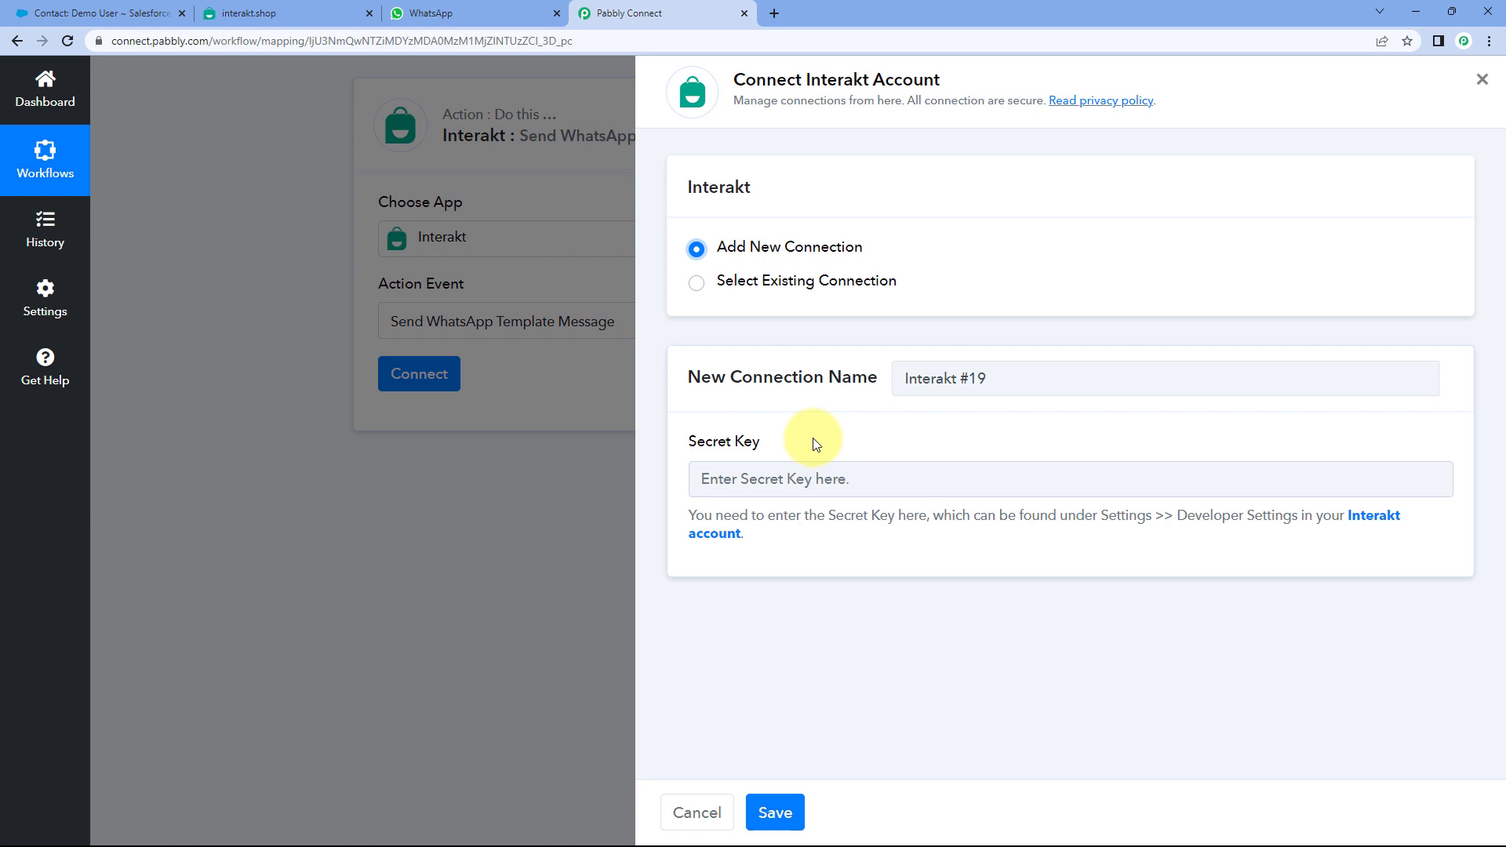
pyautogui.click(286, 13)
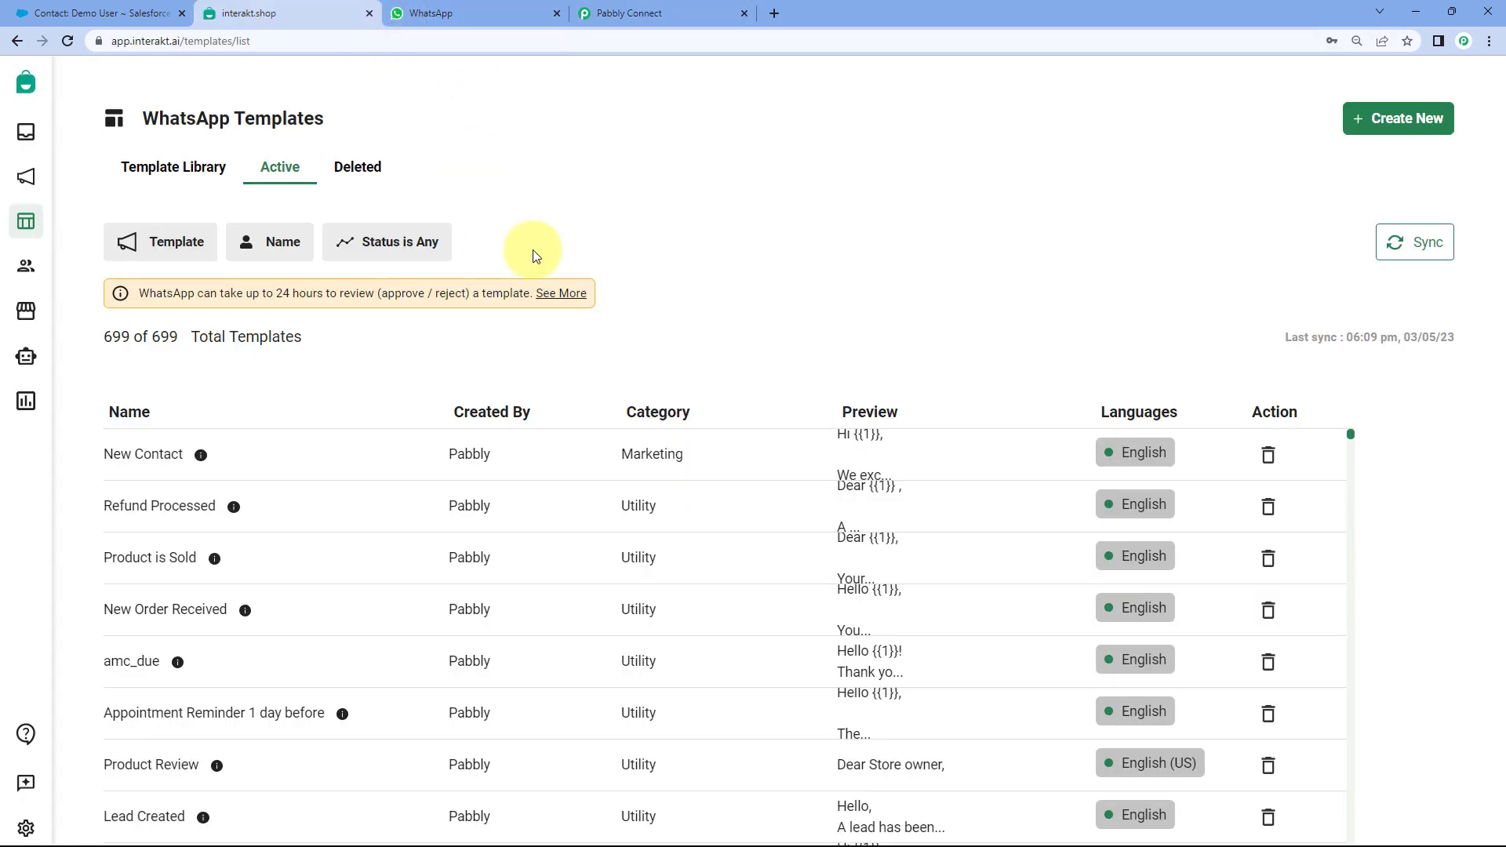
# - Copy the Secret Key from Interakt's Developer Setting page and go back to the Pabbly Connect form
pyautogui.click(26, 831)
pyautogui.click(95, 701)
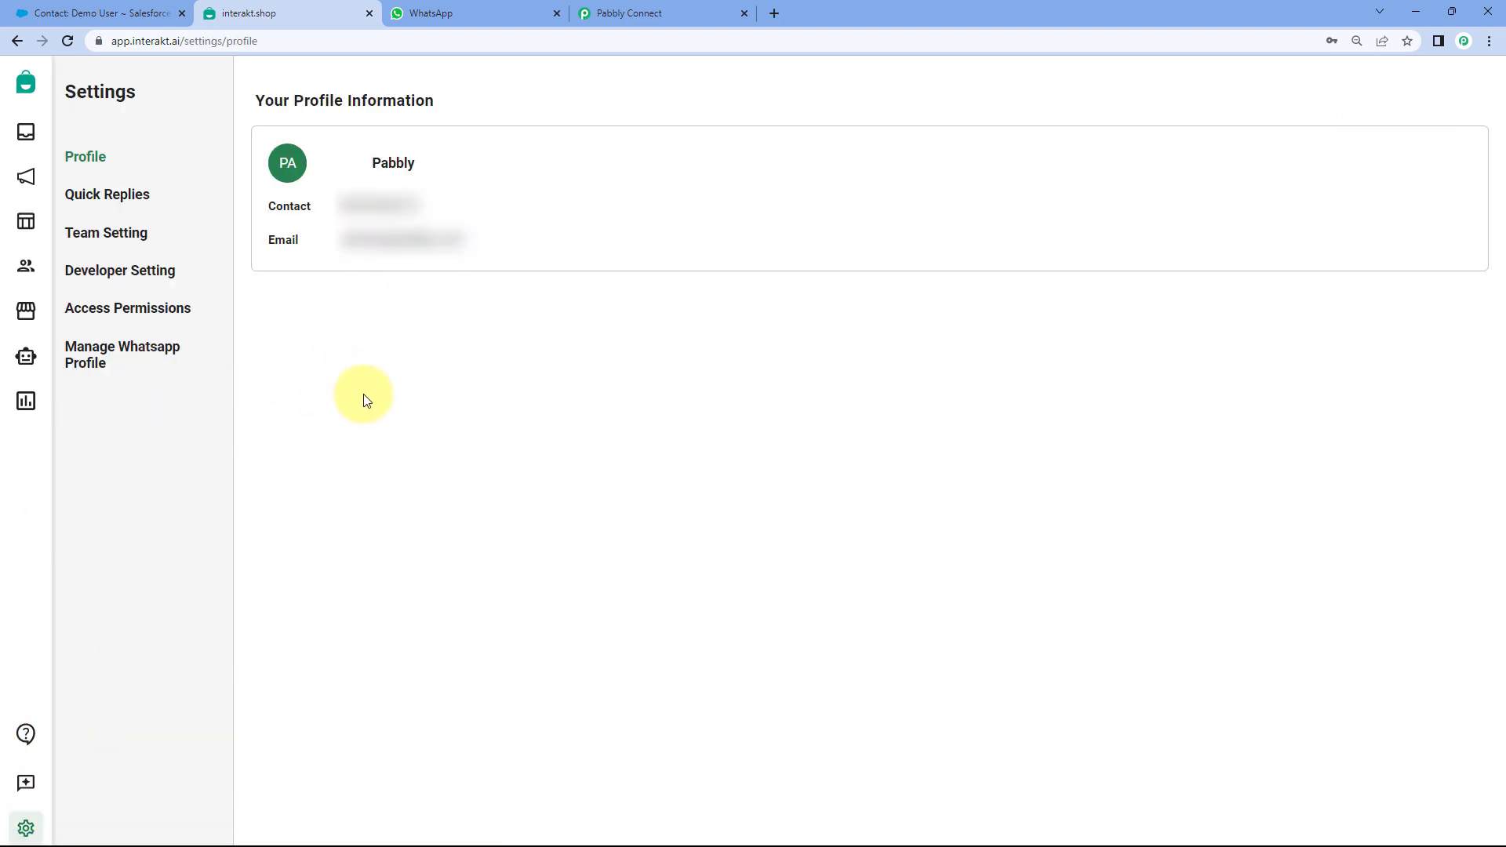
pyautogui.click(140, 275)
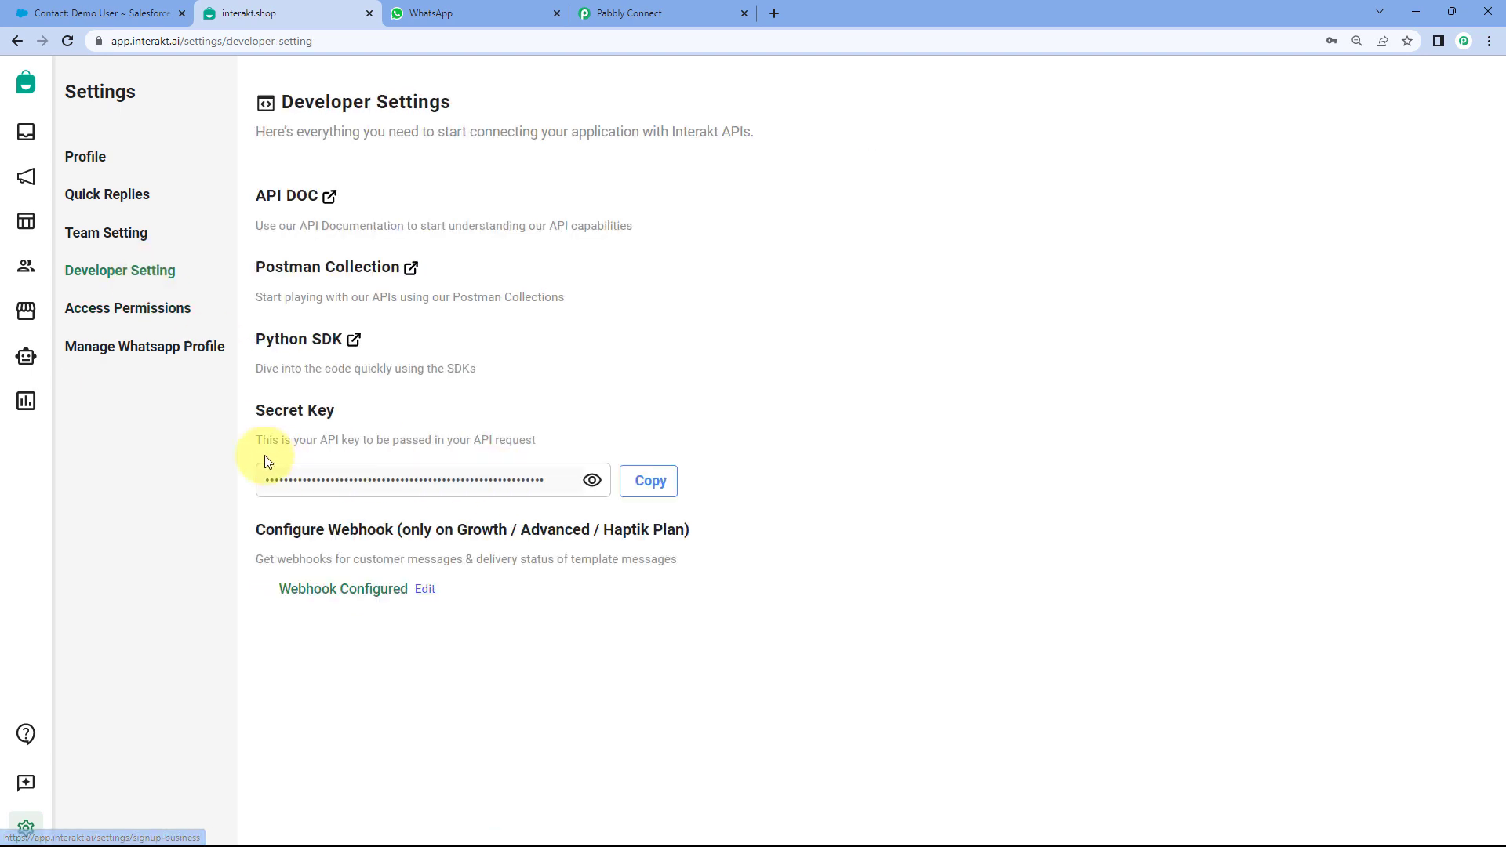
pyautogui.click(656, 481)
pyautogui.click(629, 13)
pyautogui.click(761, 480)
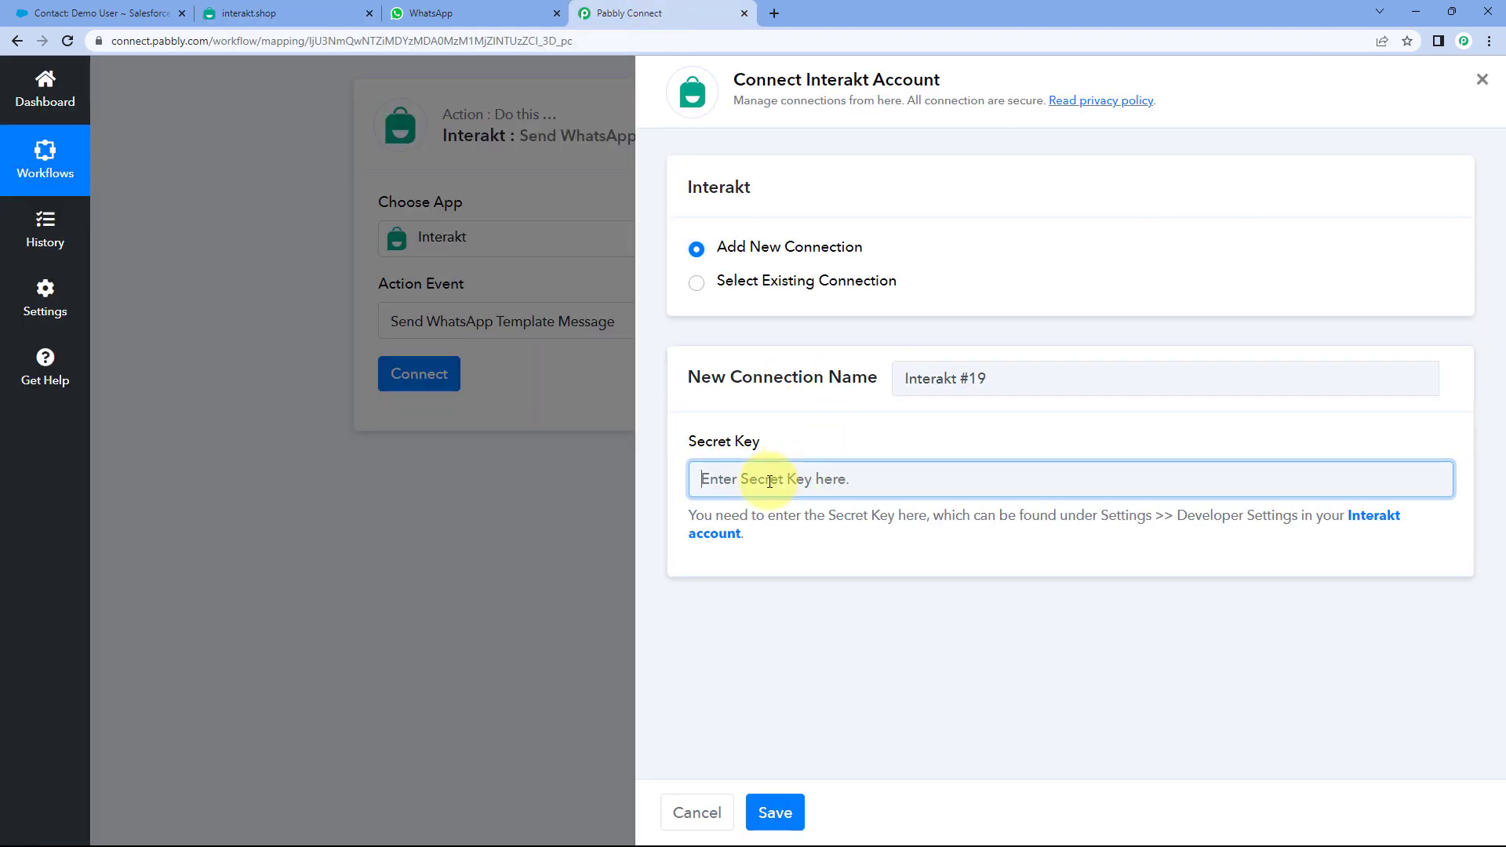
# - Paste the Interakt secret key into the Secret Key field and save the connection
pyautogui.rightClick(768, 482)
pyautogui.click(823, 609)
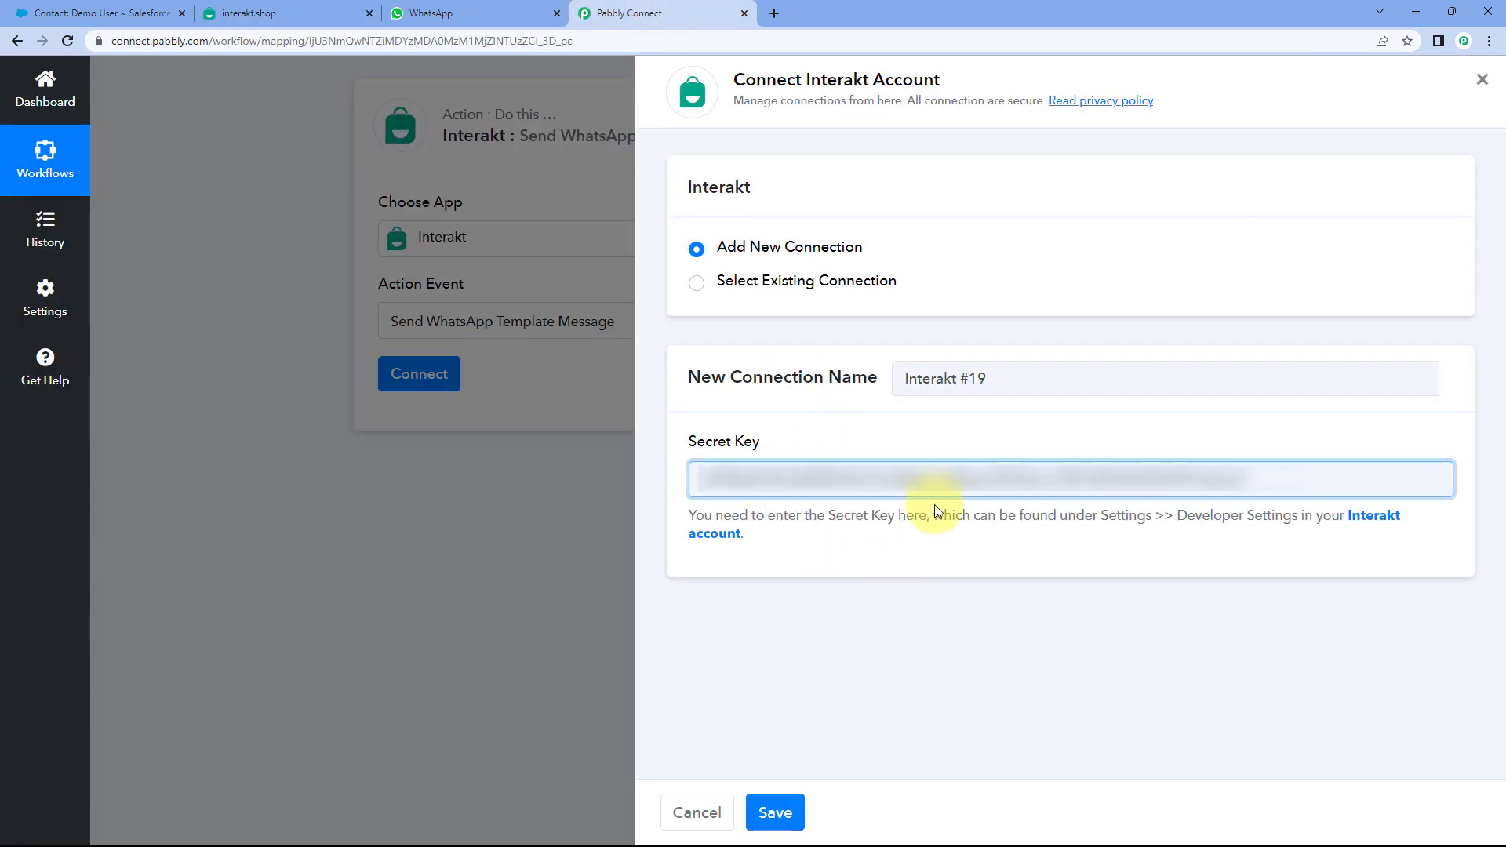
pyautogui.click(796, 800)
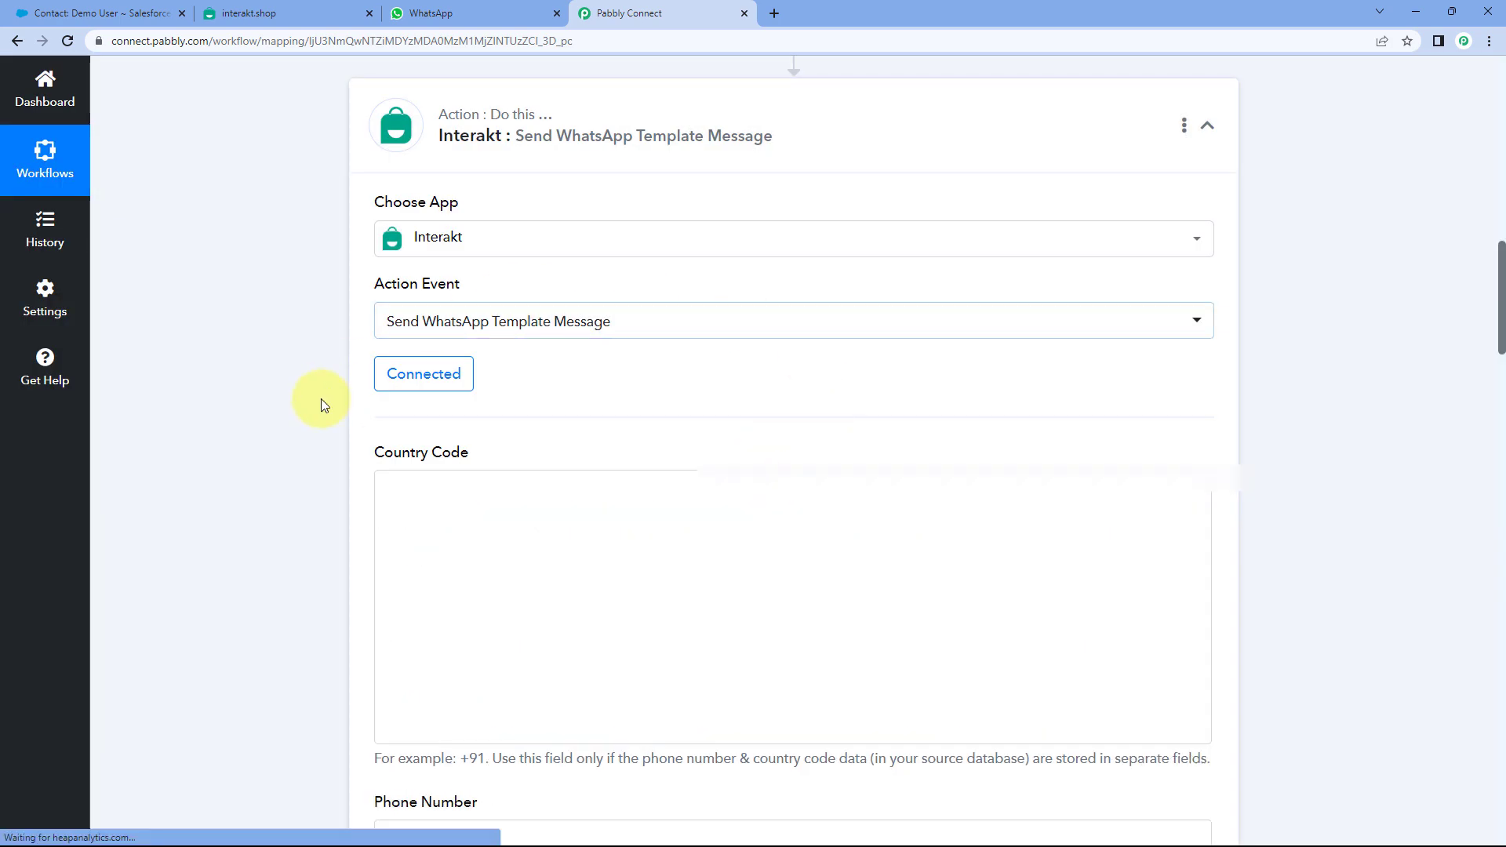
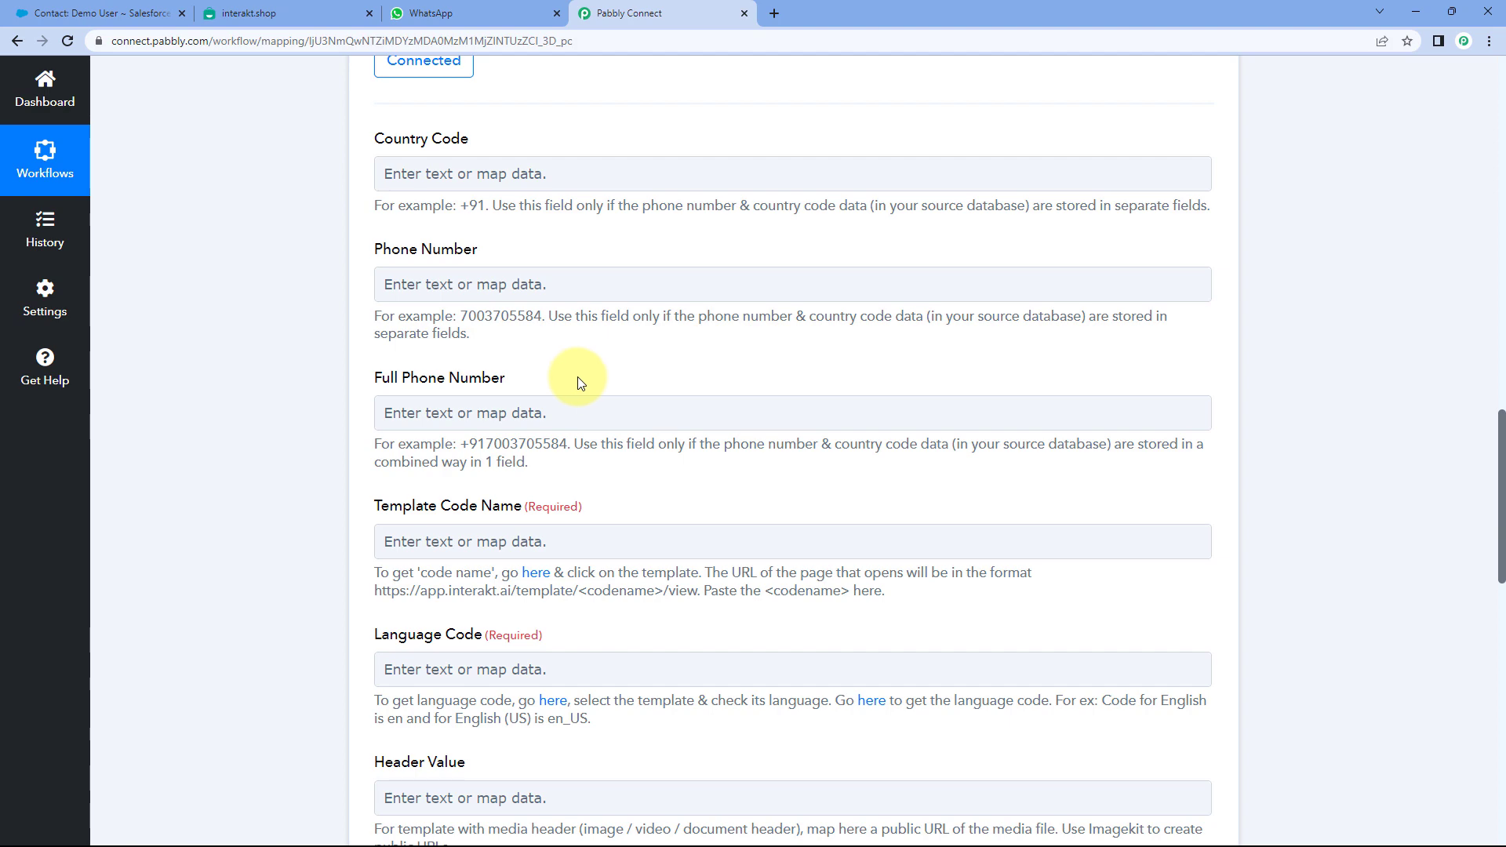
# - Scroll up to the connected Interakt action's empty phone, template code and language fields
pyautogui.scroll(9, 579, 382)
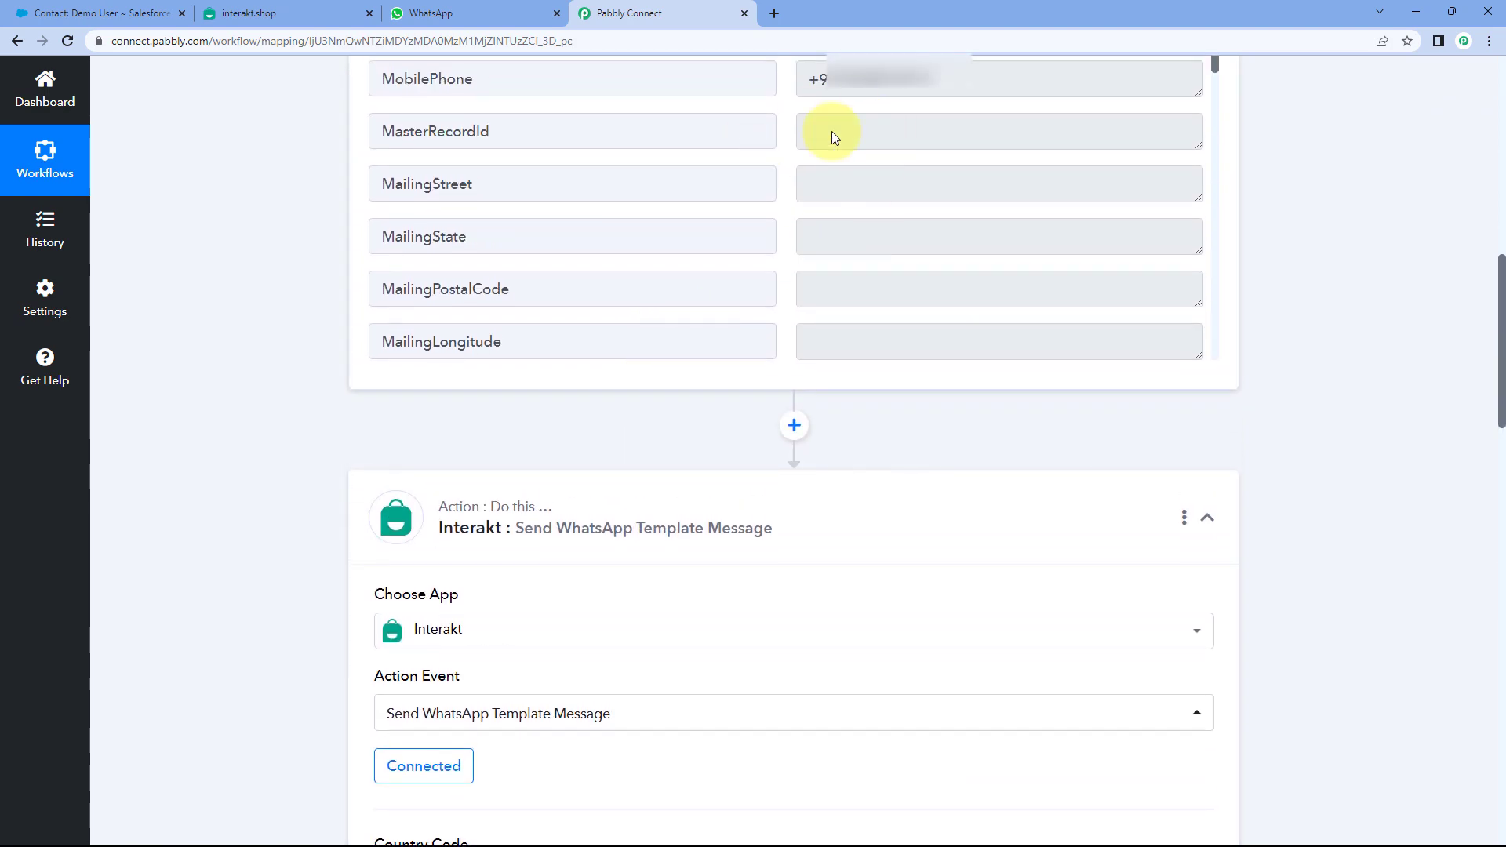
pyautogui.scroll(-6, 254, 228)
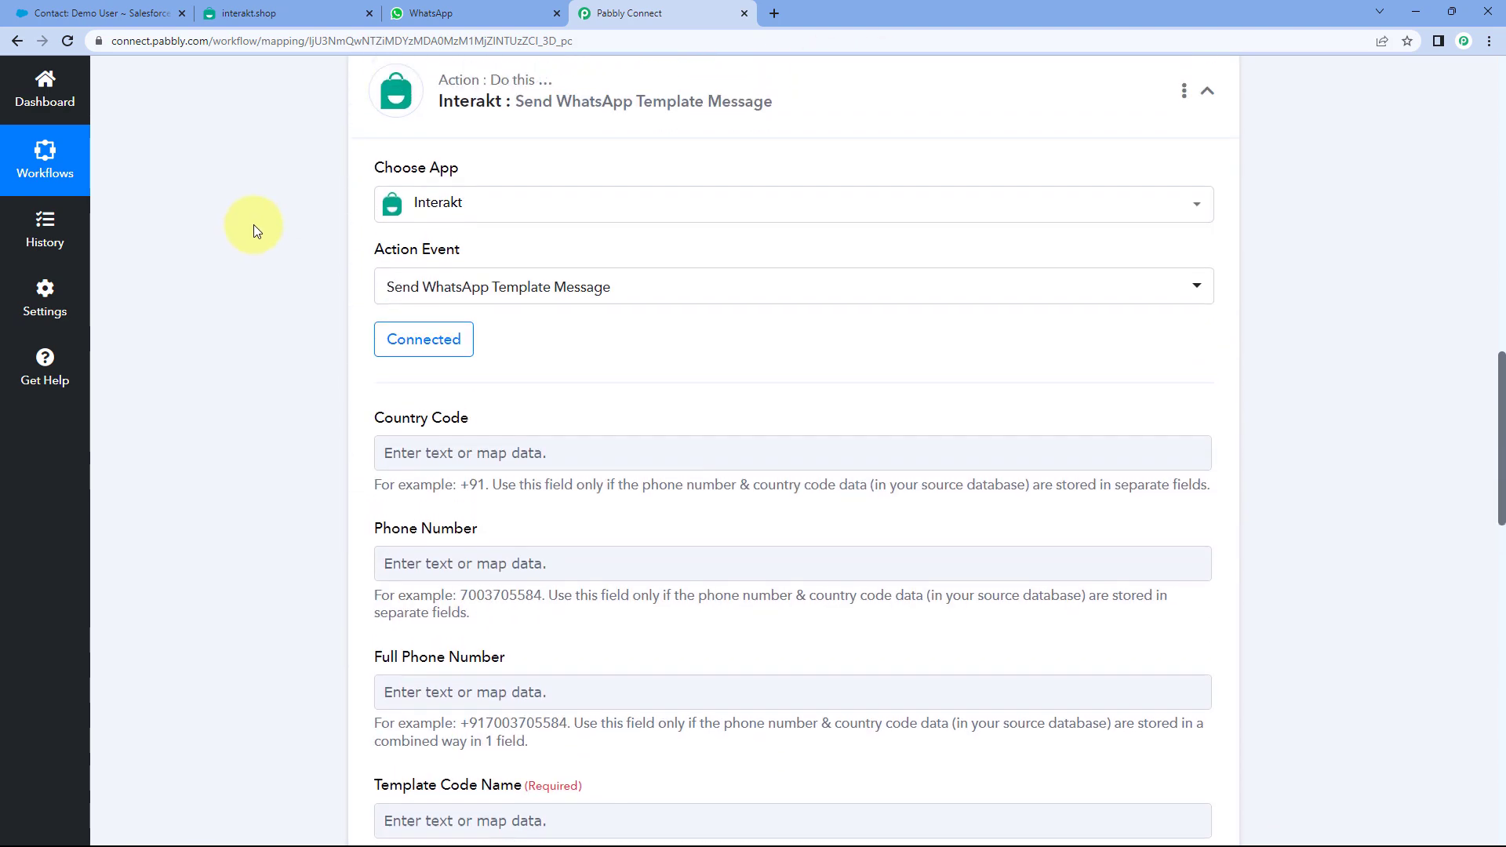
pyautogui.scroll(12, 252, 224)
pyautogui.moveTo(947, 548); pyautogui.dragTo(803, 549)
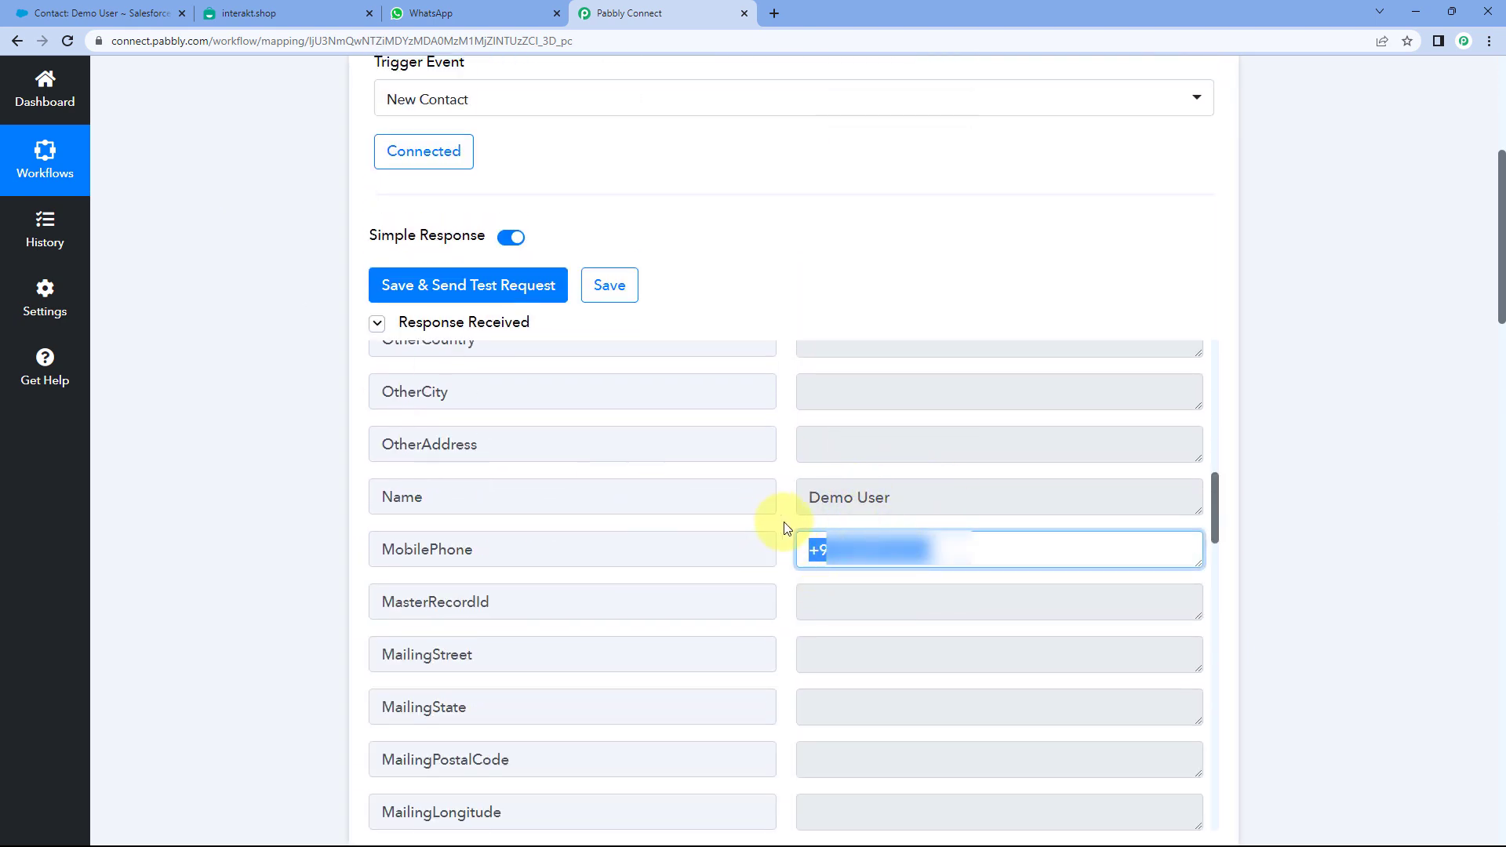
pyautogui.click(787, 528)
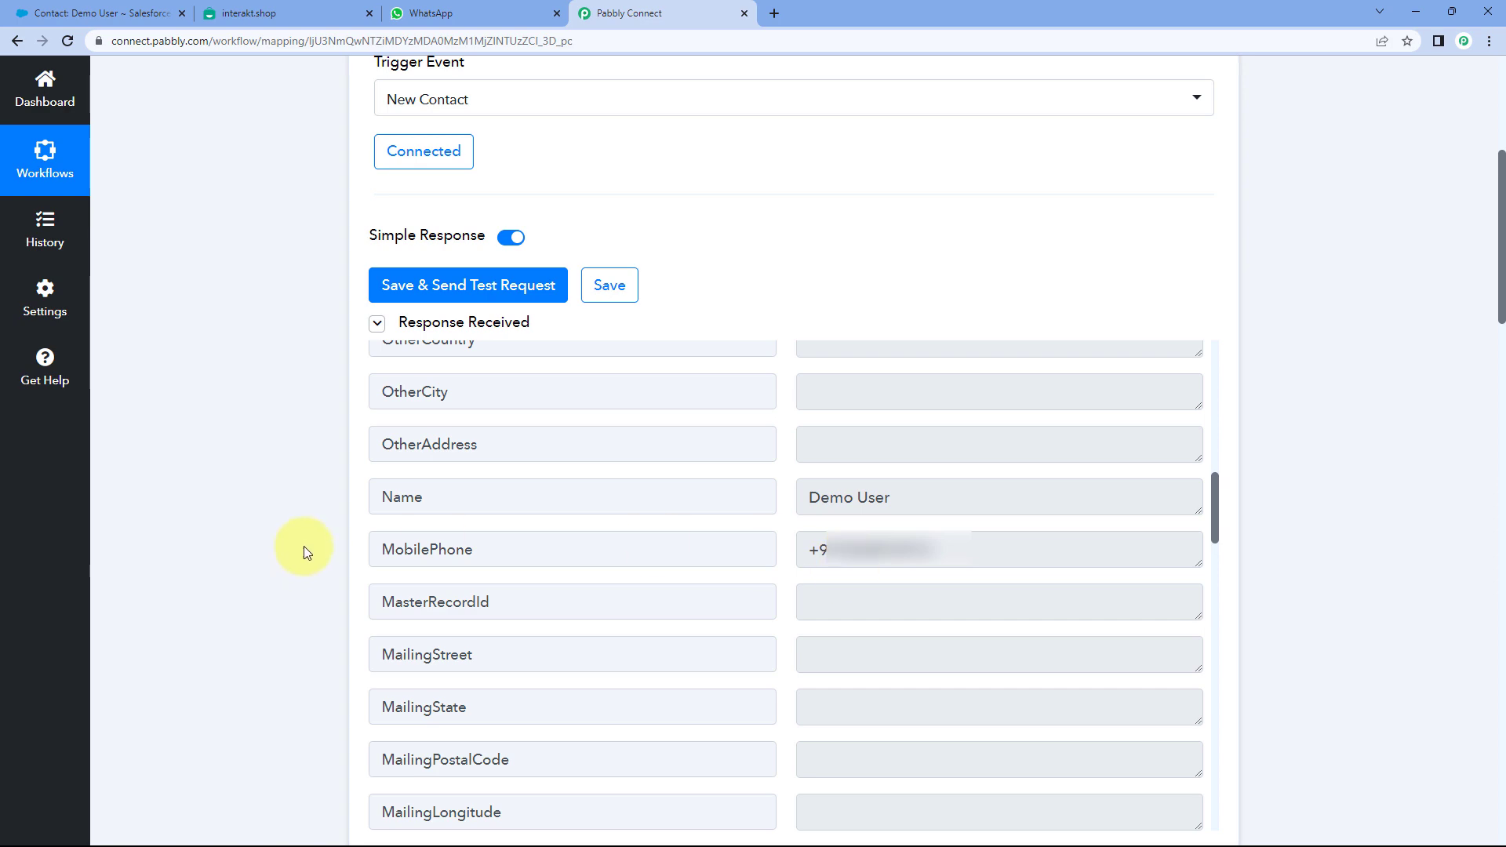
pyautogui.scroll(-13, 302, 545)
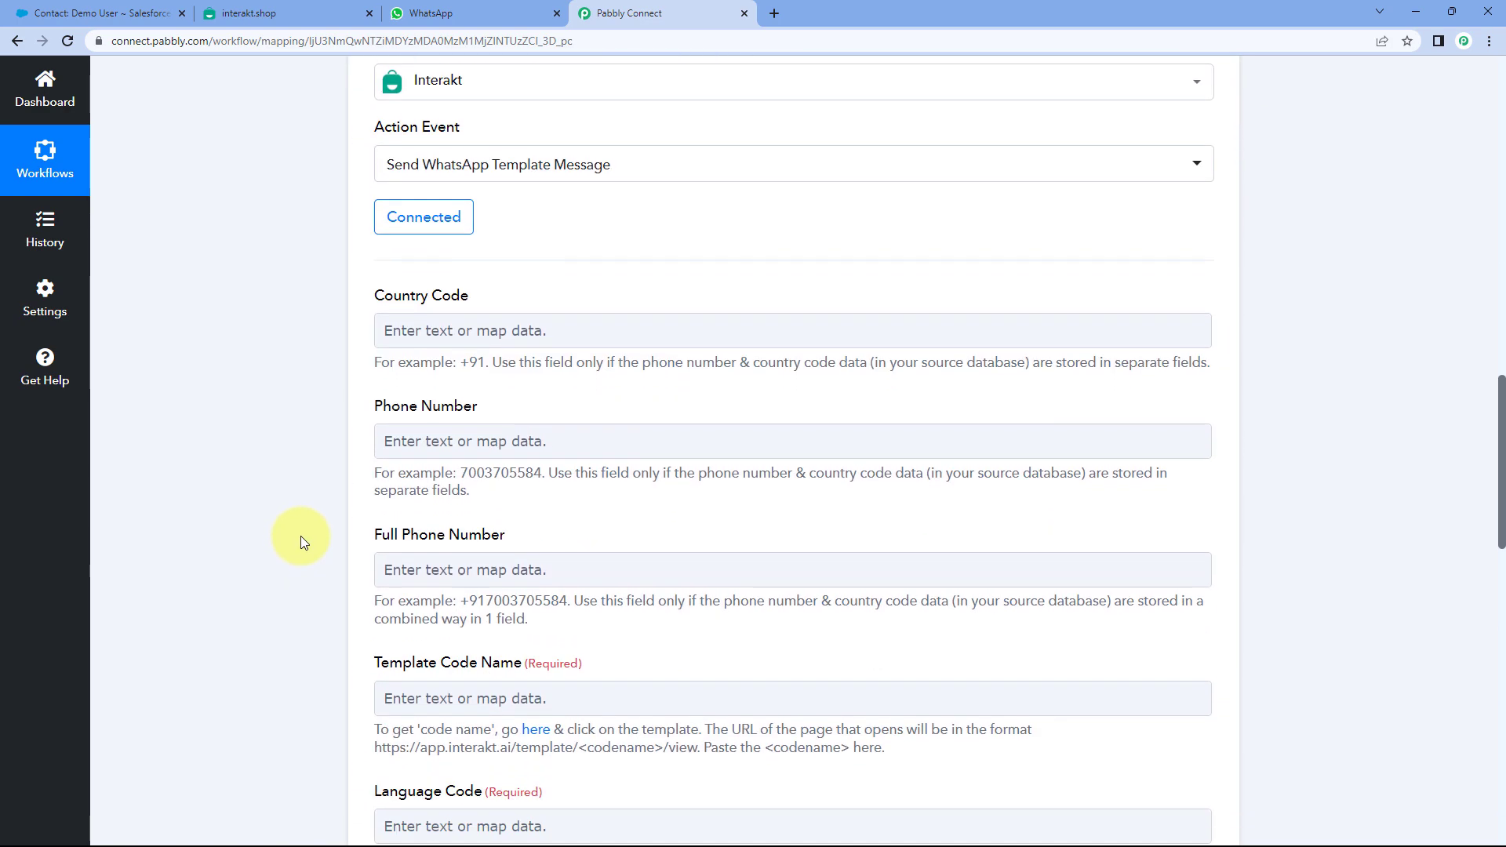
pyautogui.scroll(-1, 303, 505)
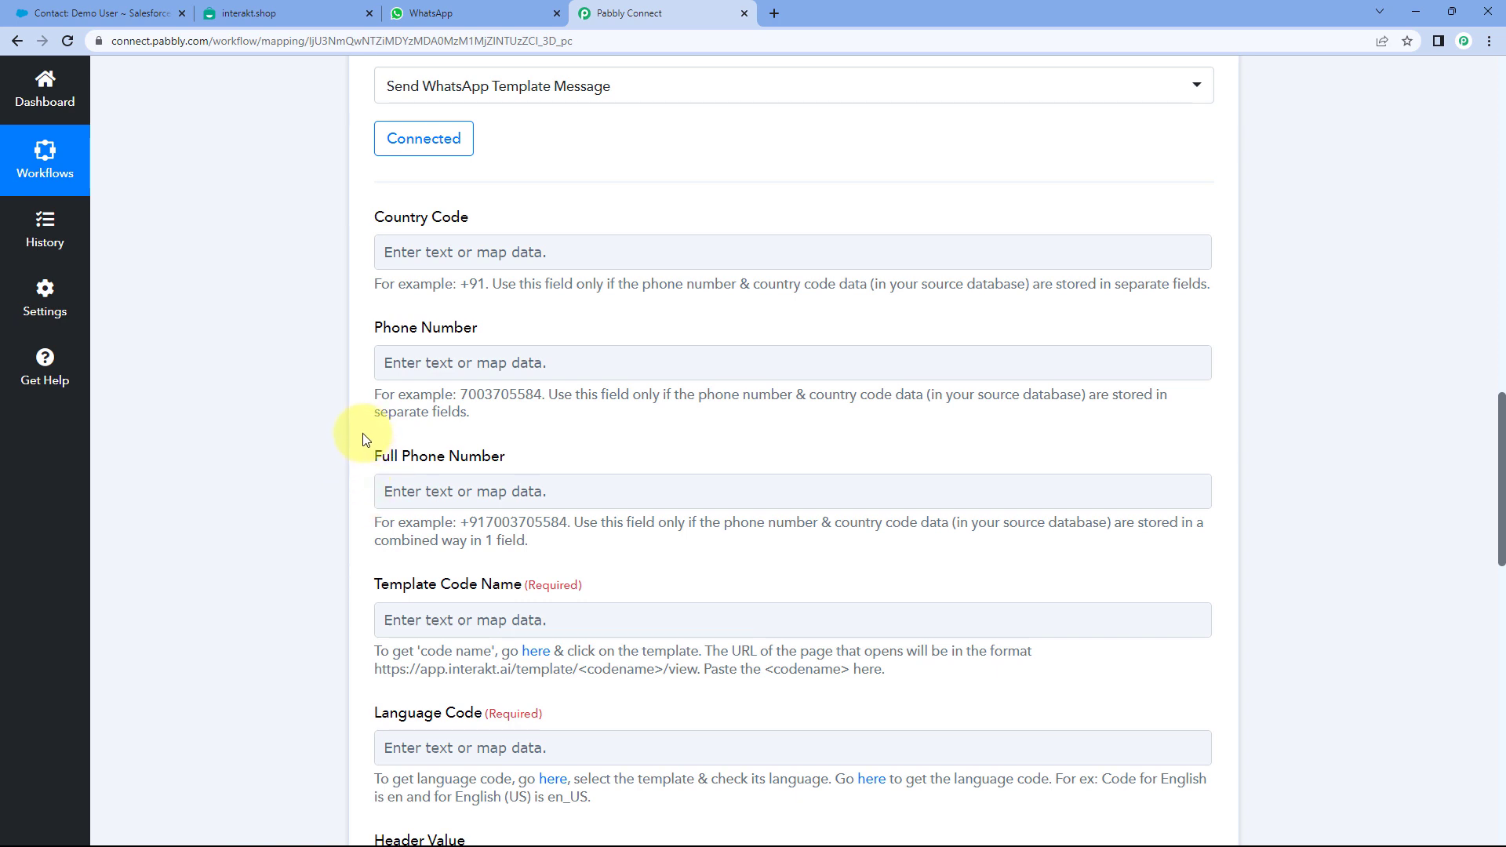
pyautogui.click(497, 245)
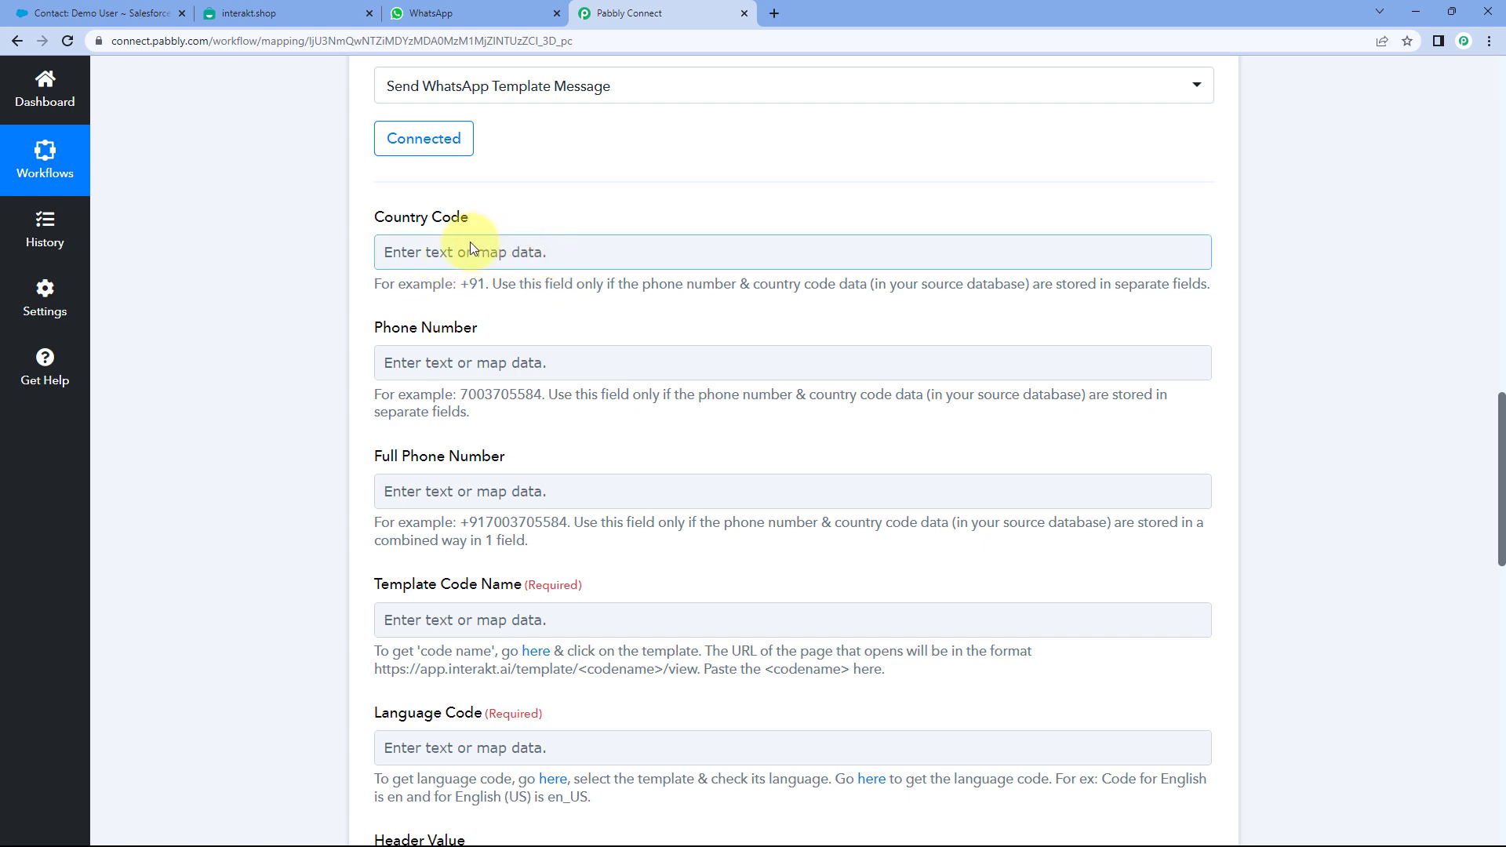
pyautogui.click(390, 296)
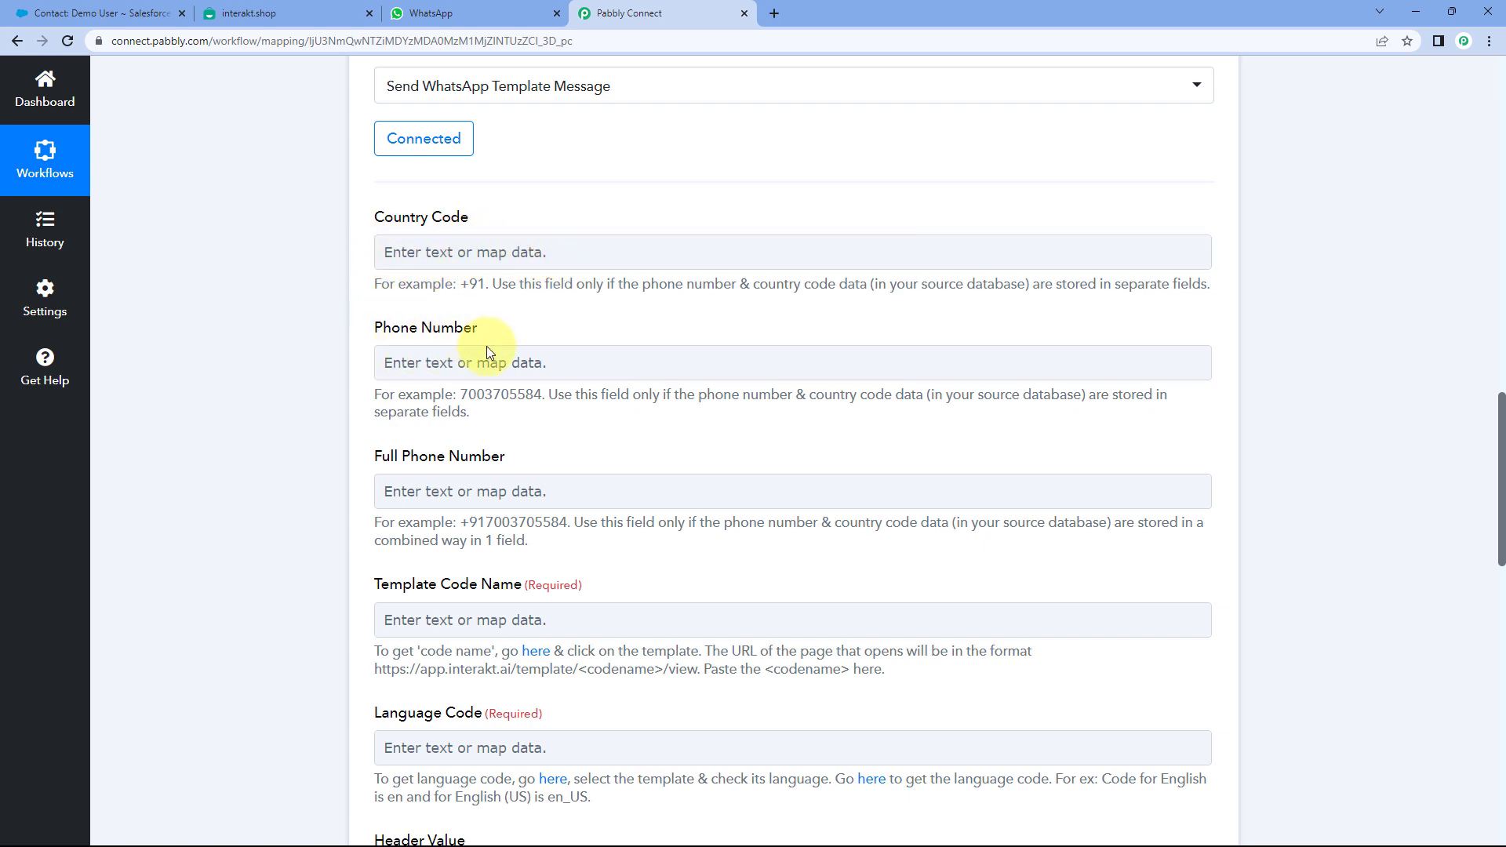
pyautogui.click(432, 244)
pyautogui.click(340, 311)
pyautogui.scroll(-2, 355, 314)
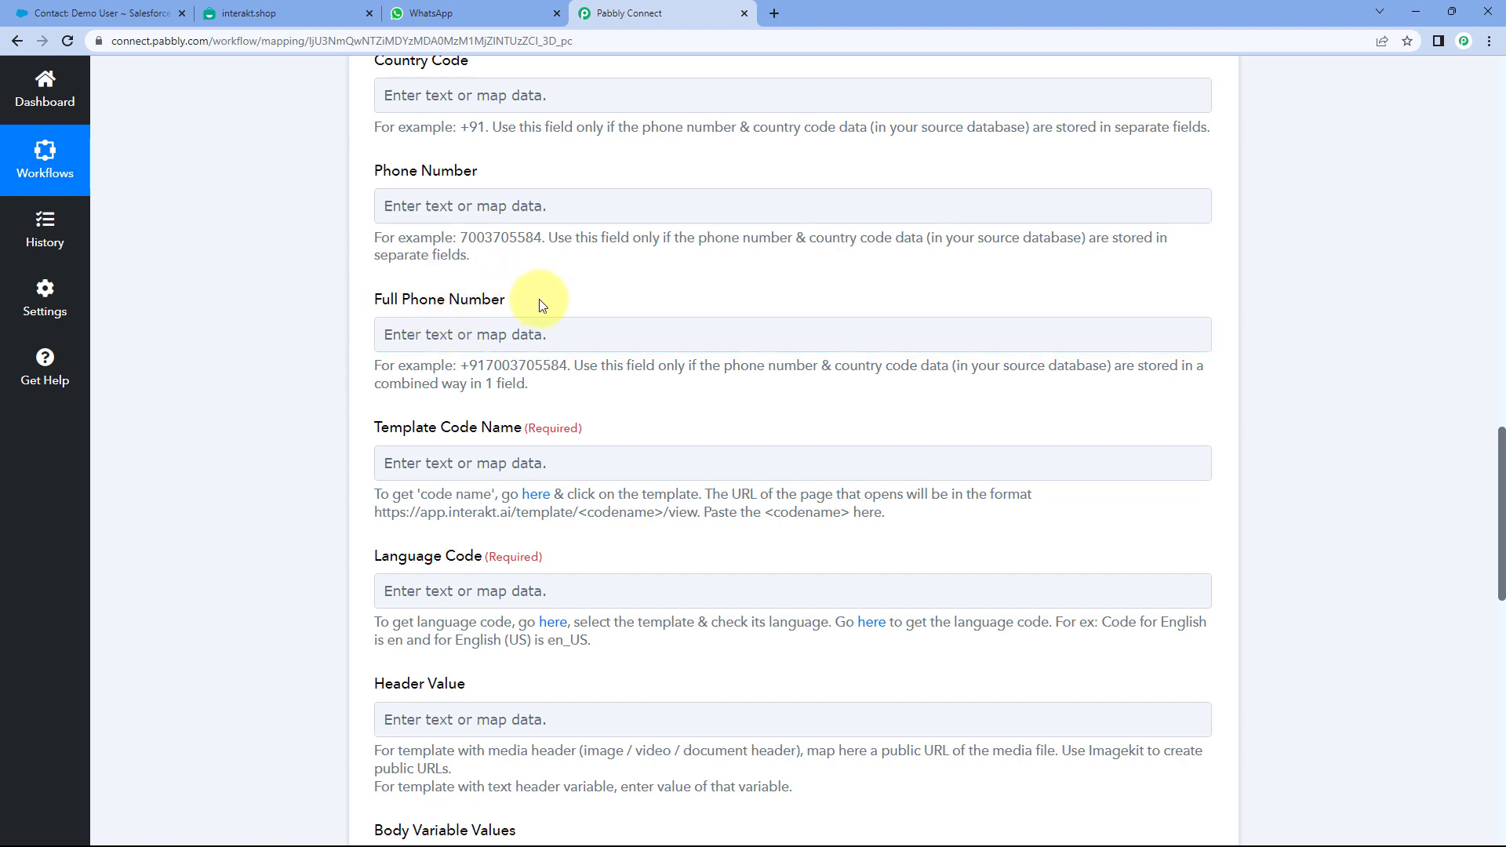
pyautogui.moveTo(461, 366); pyautogui.dragTo(563, 366)
pyautogui.click(436, 368)
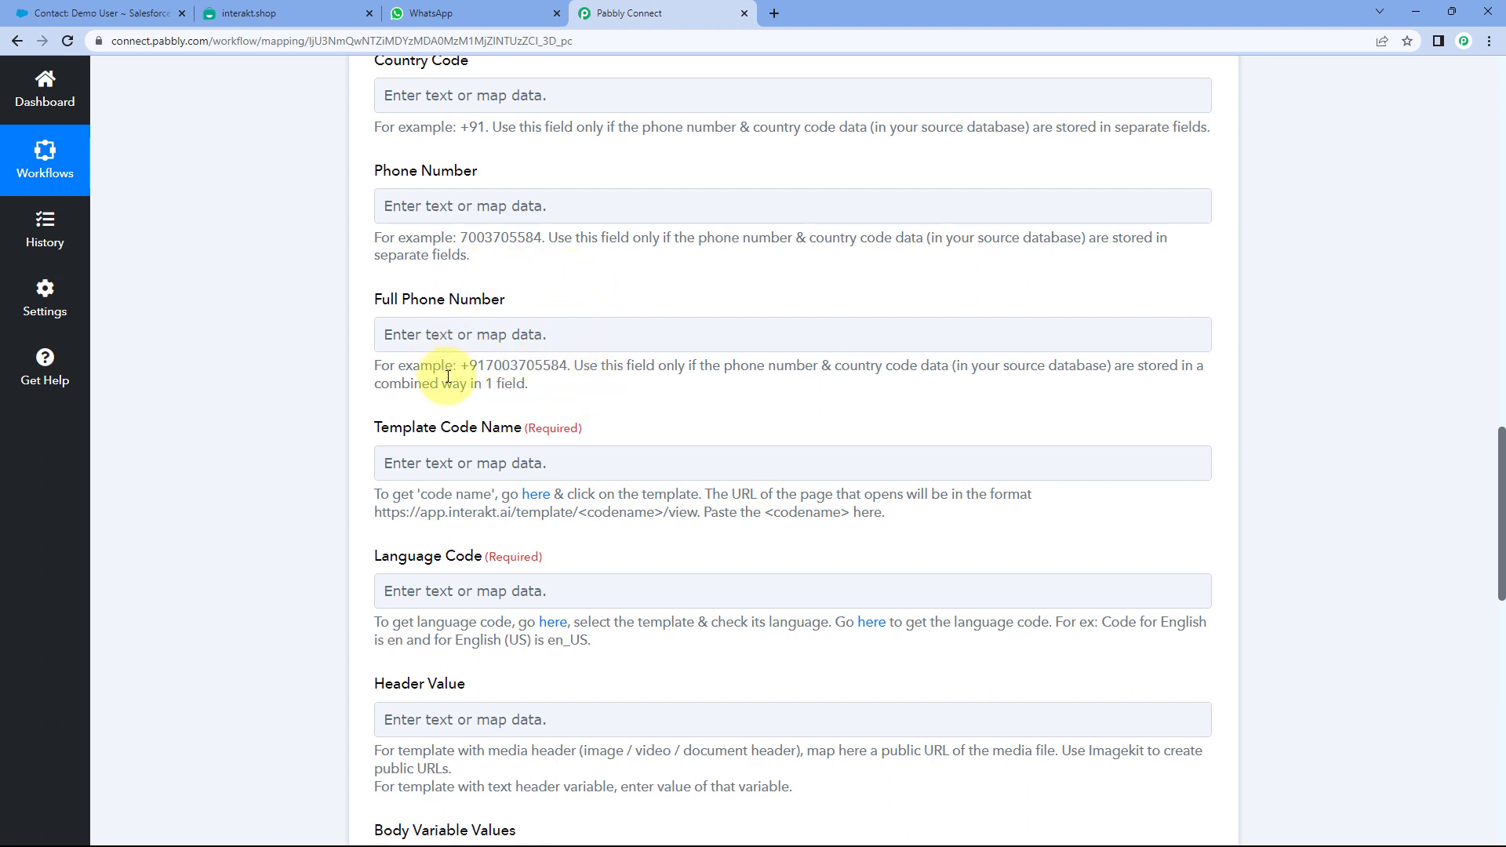
# - Focus Full Phone Number and bring up the Salesforce: New Contact data, including the contact's mobile number
pyautogui.click(393, 337)
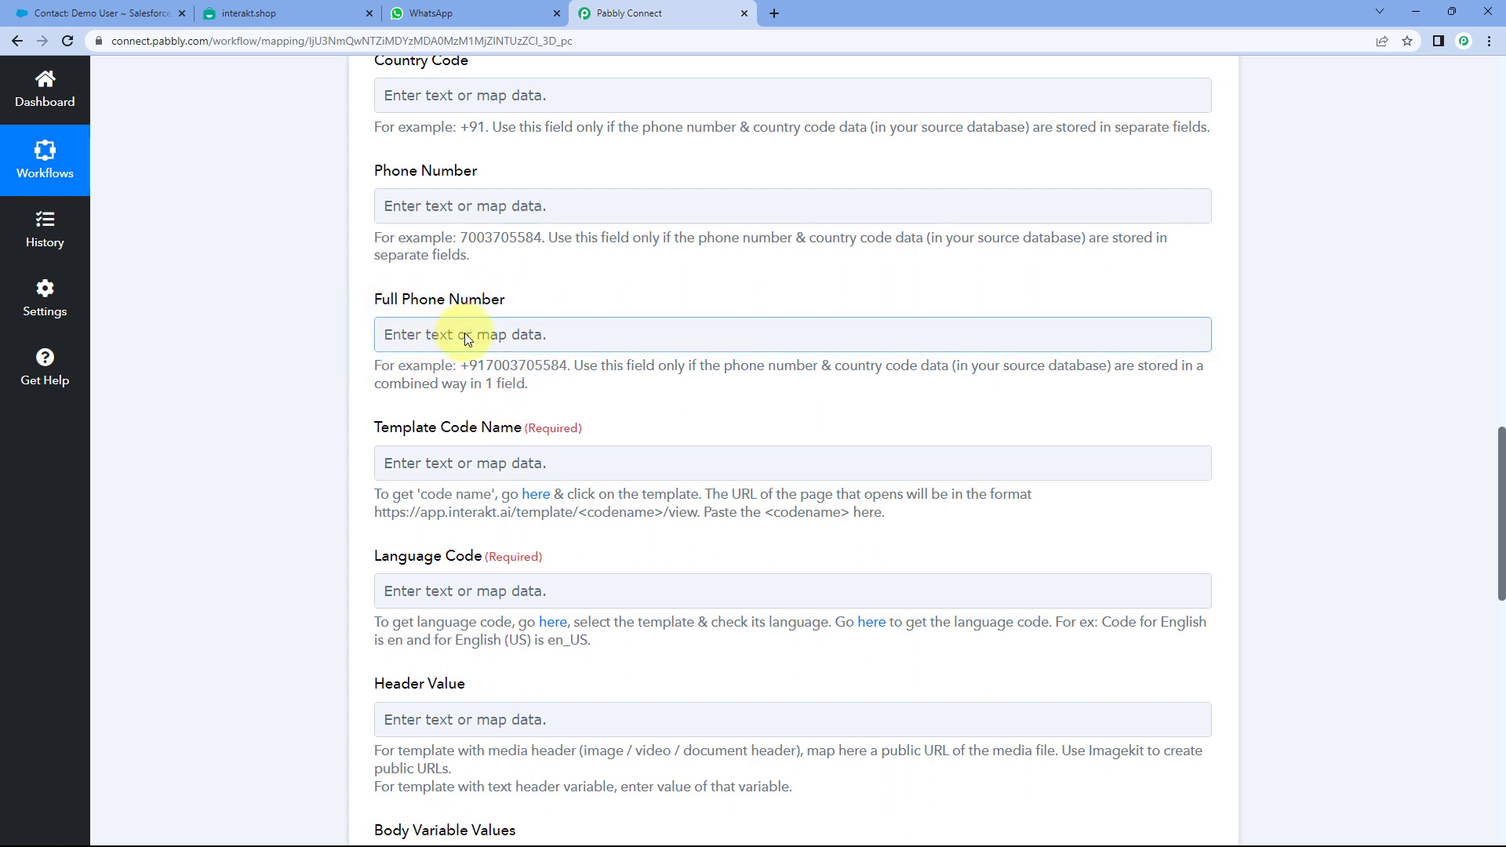
pyautogui.scroll(1, 464, 332)
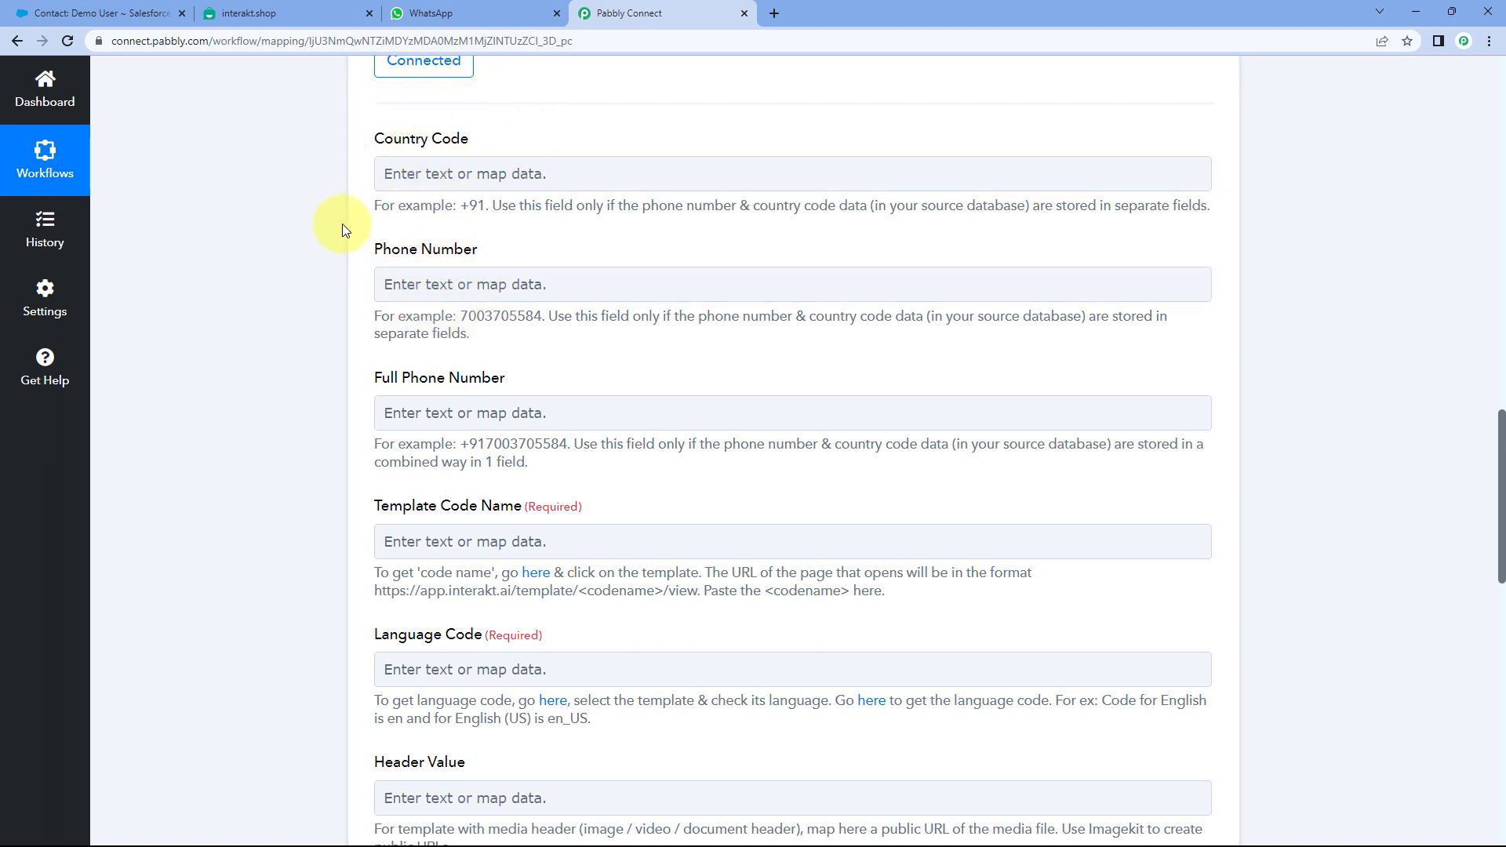
pyautogui.scroll(-2, 342, 224)
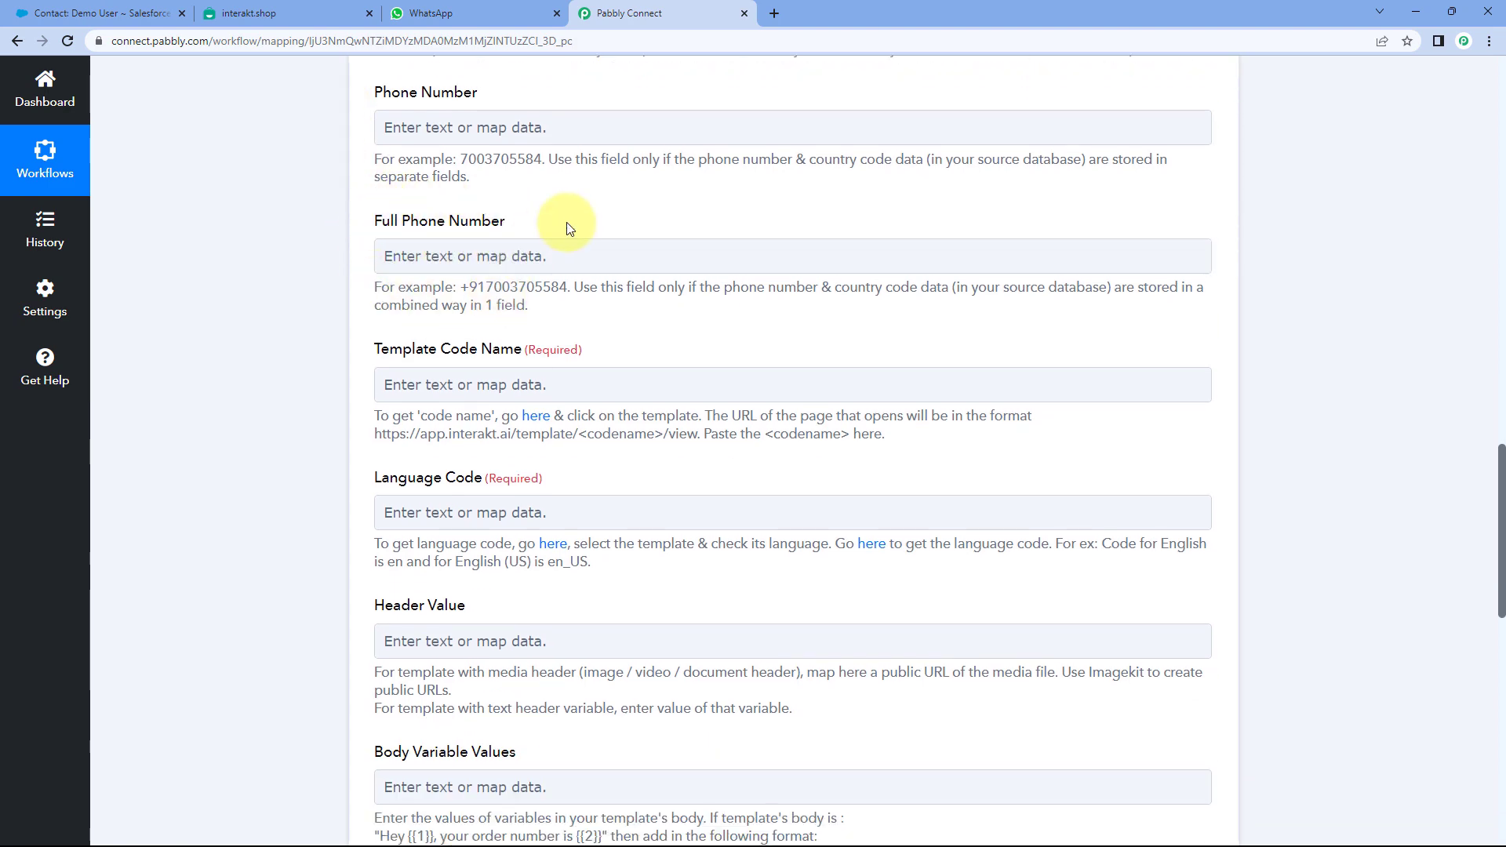
pyautogui.scroll(13, 562, 229)
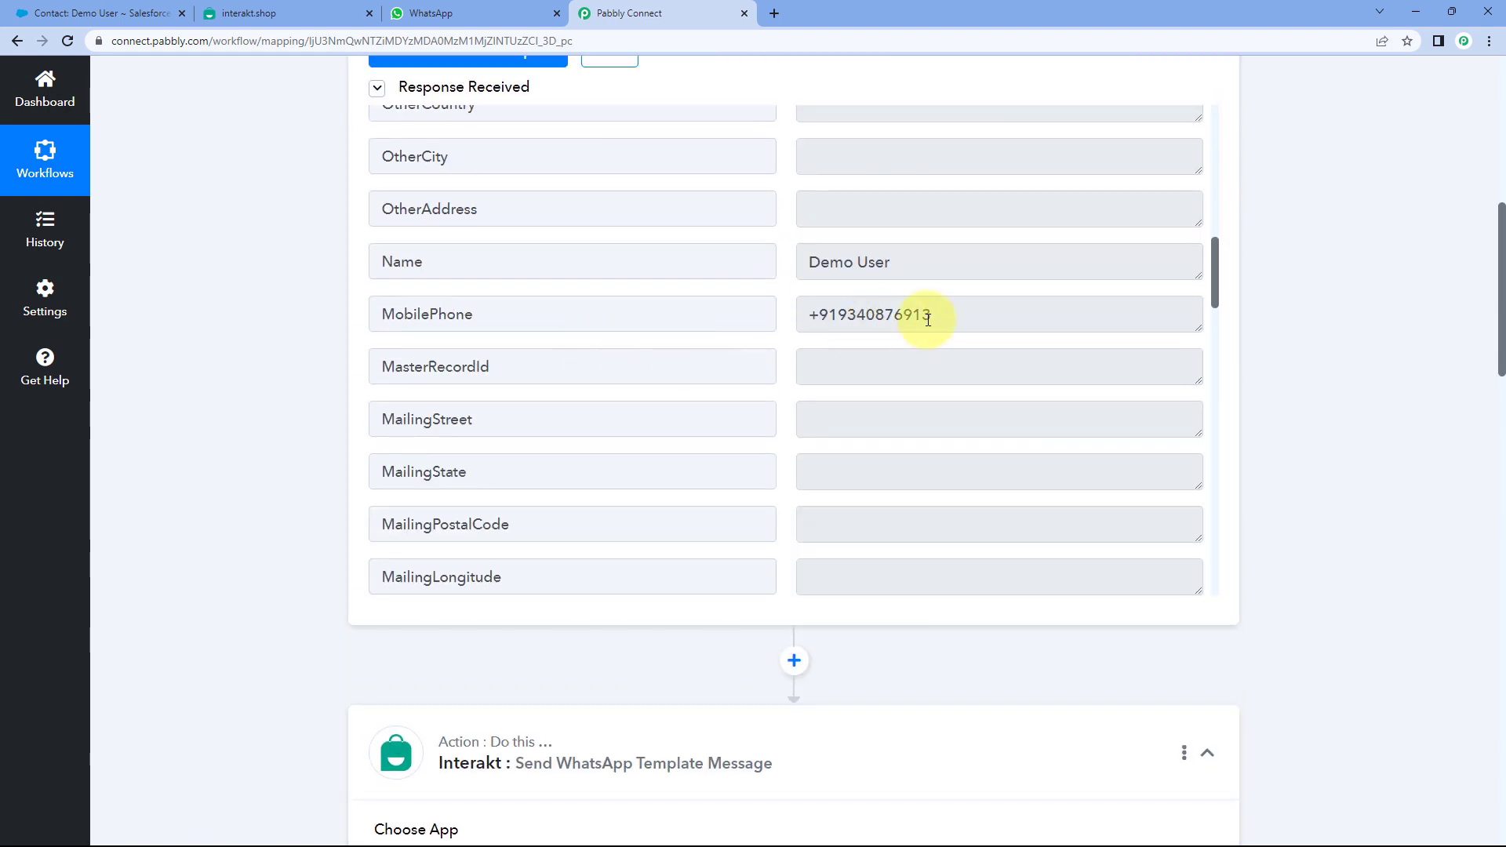
pyautogui.moveTo(965, 314); pyautogui.dragTo(935, 319)
pyautogui.click(787, 323)
pyautogui.click(938, 319)
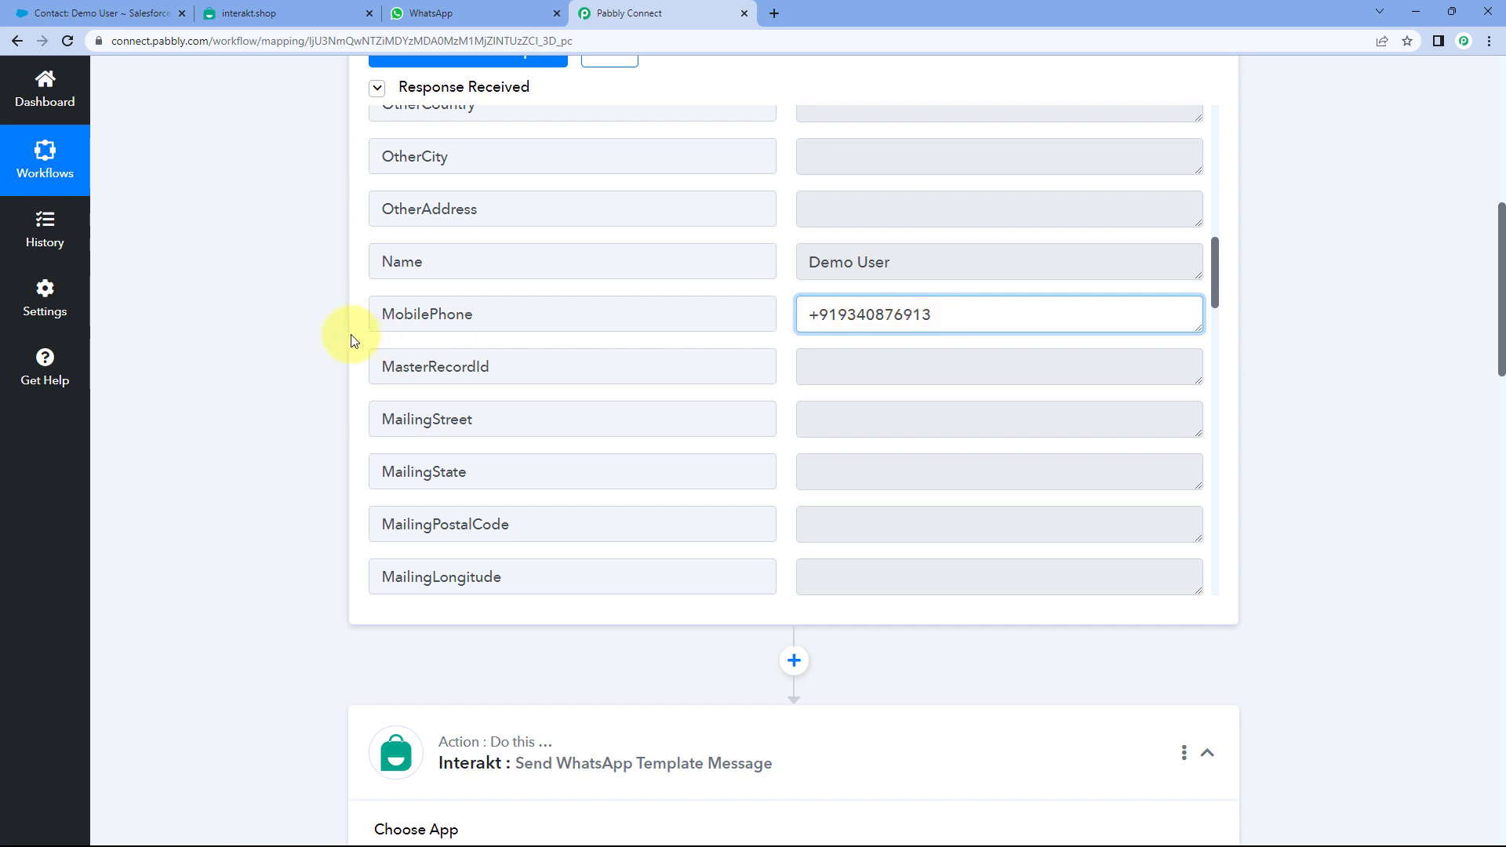
pyautogui.click(307, 327)
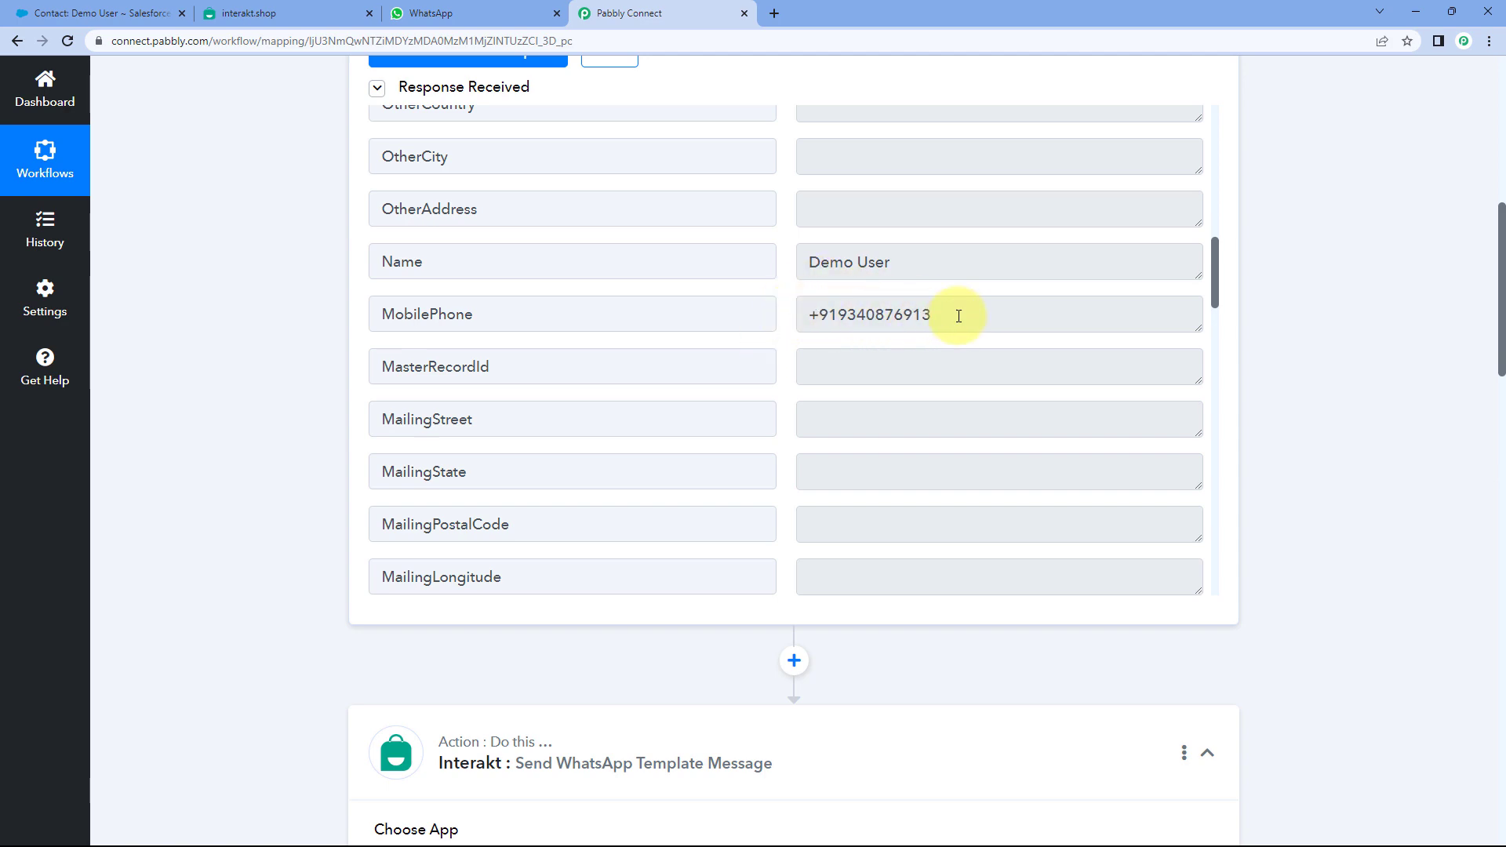
pyautogui.scroll(-13, 284, 289)
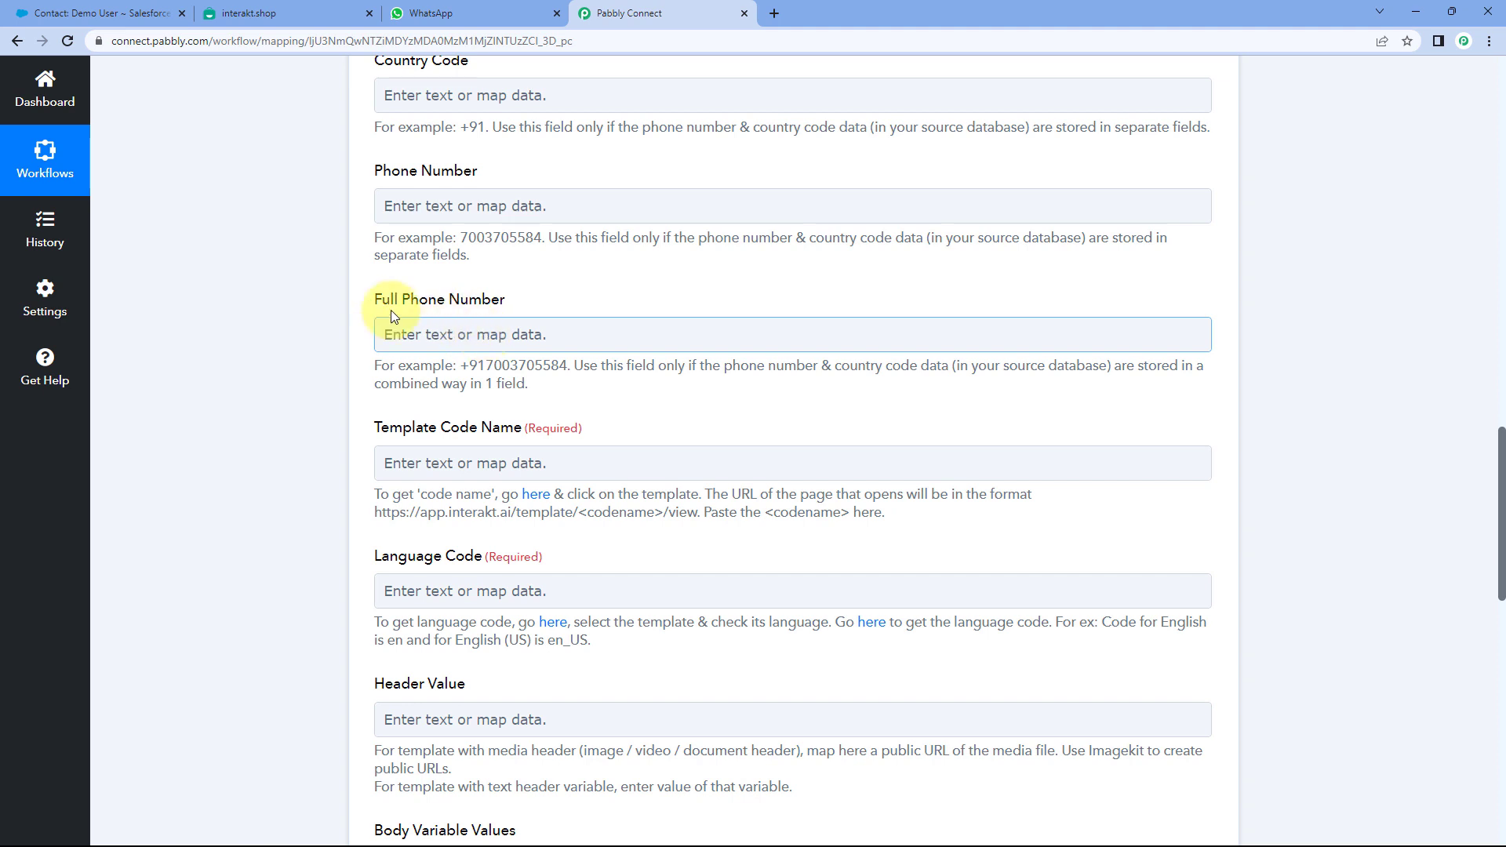
pyautogui.scroll(-1, 319, 309)
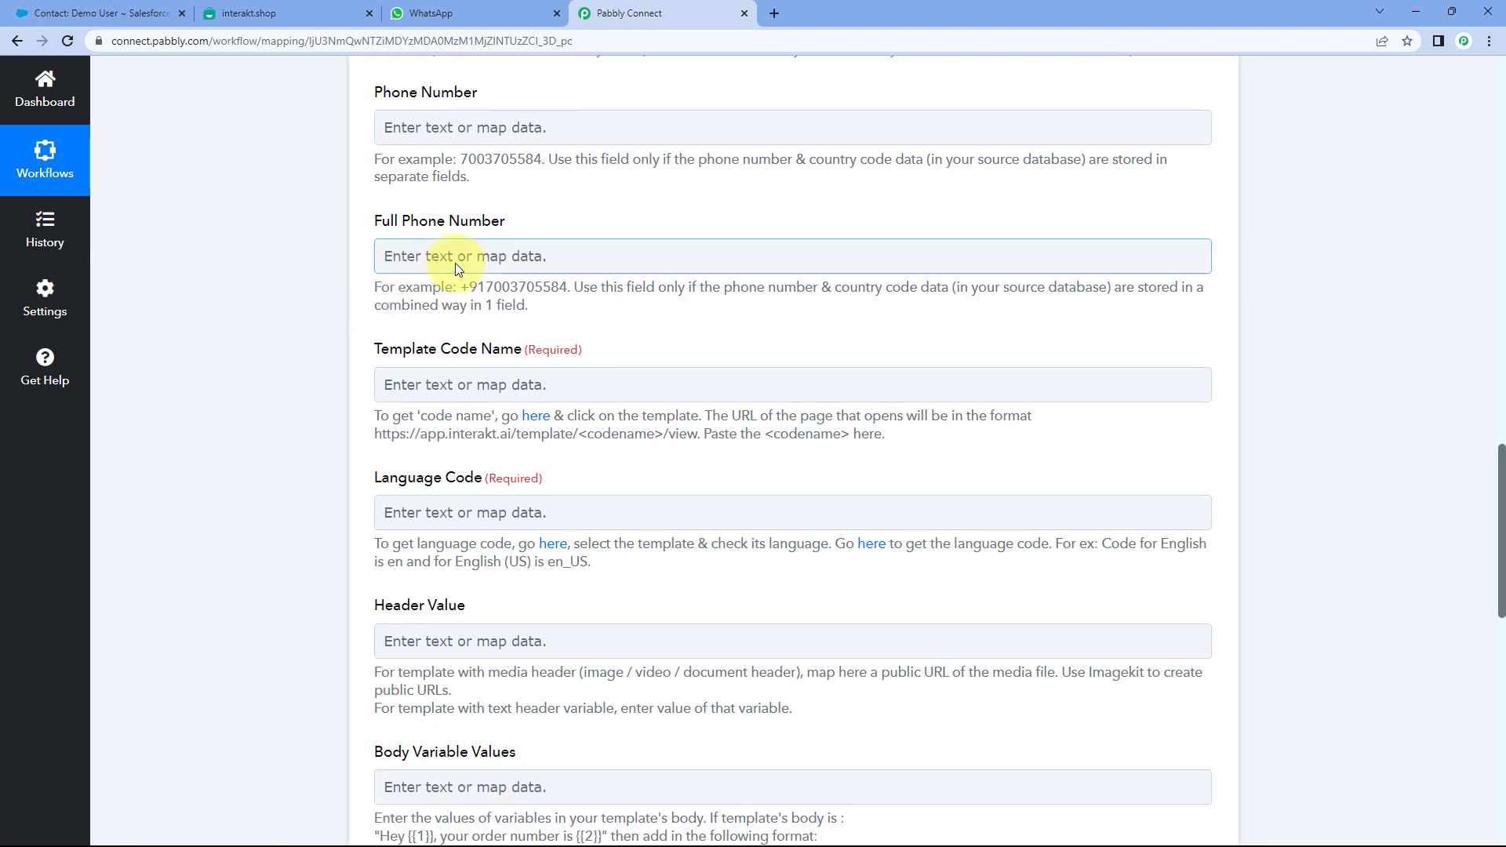
pyautogui.scroll(-1, 455, 262)
# - Map MobilePhone from 1. Salesforce: New Contact into the Full Phone Number field
pyautogui.click(434, 175)
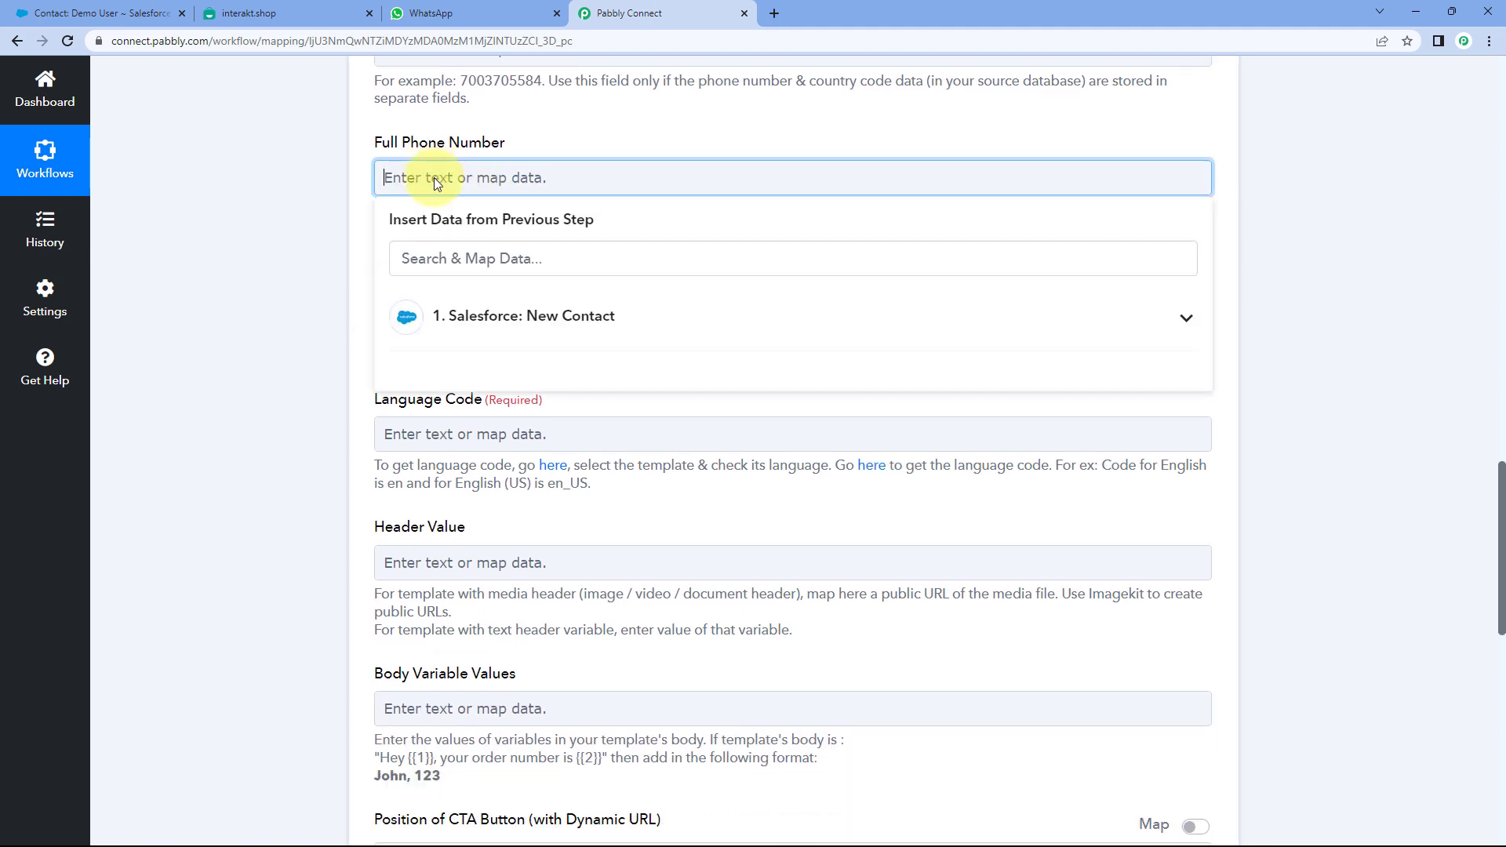
pyautogui.click(470, 310)
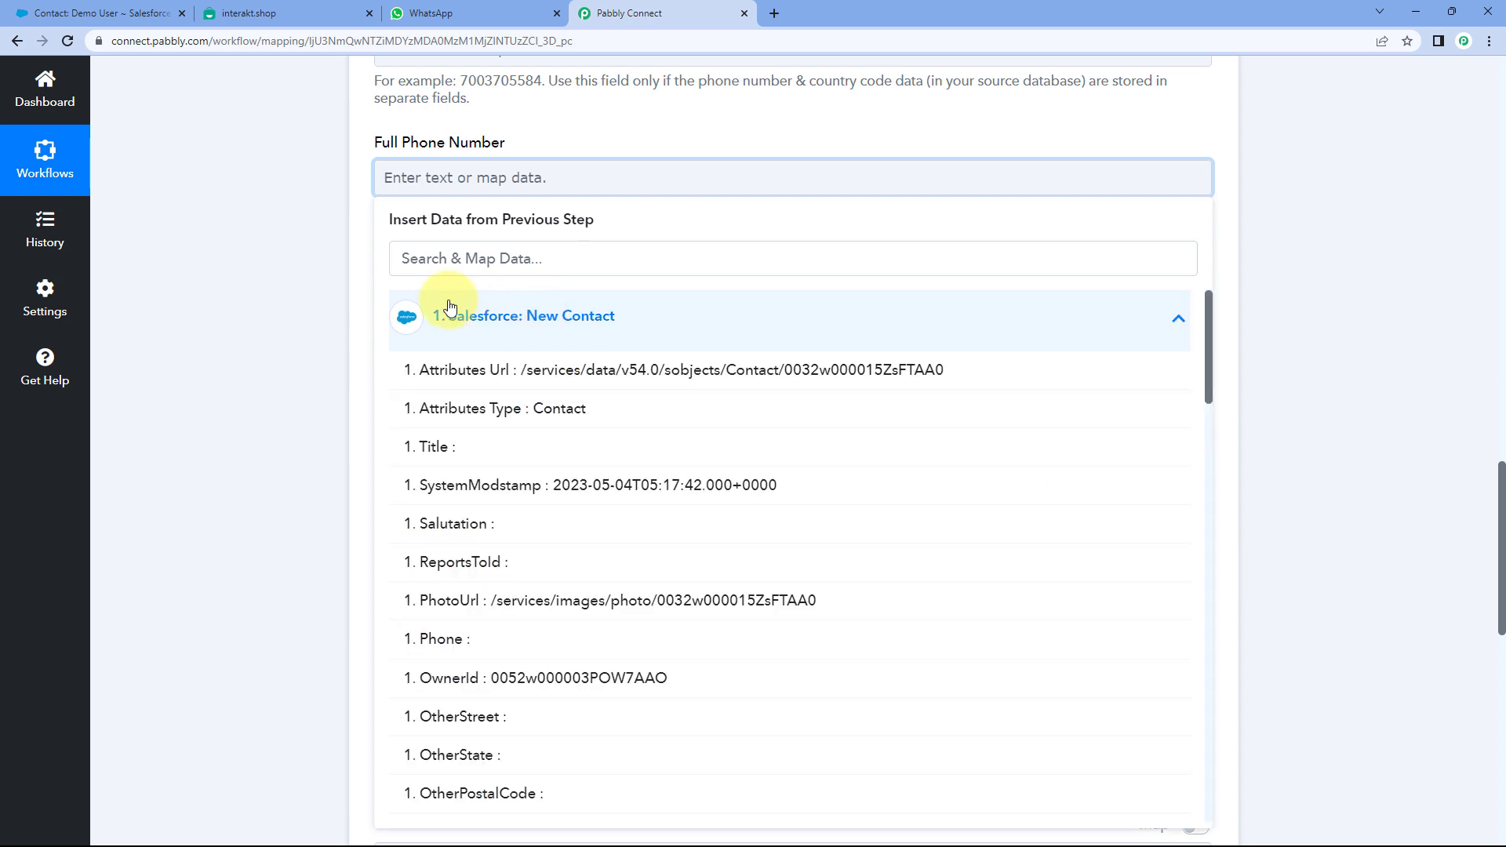
pyautogui.scroll(-2, 319, 359)
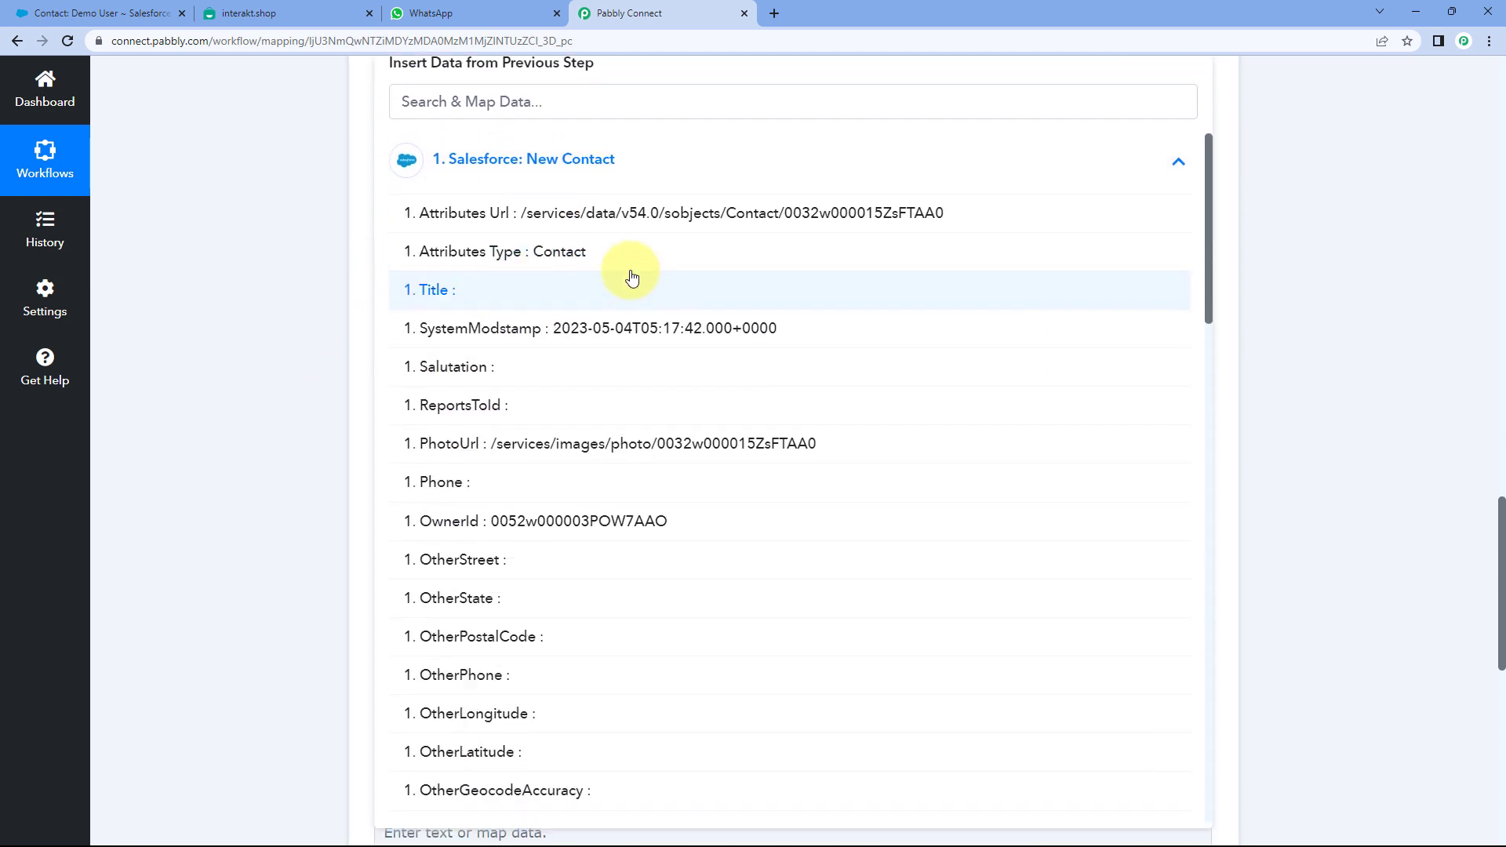
pyautogui.scroll(-4, 580, 291)
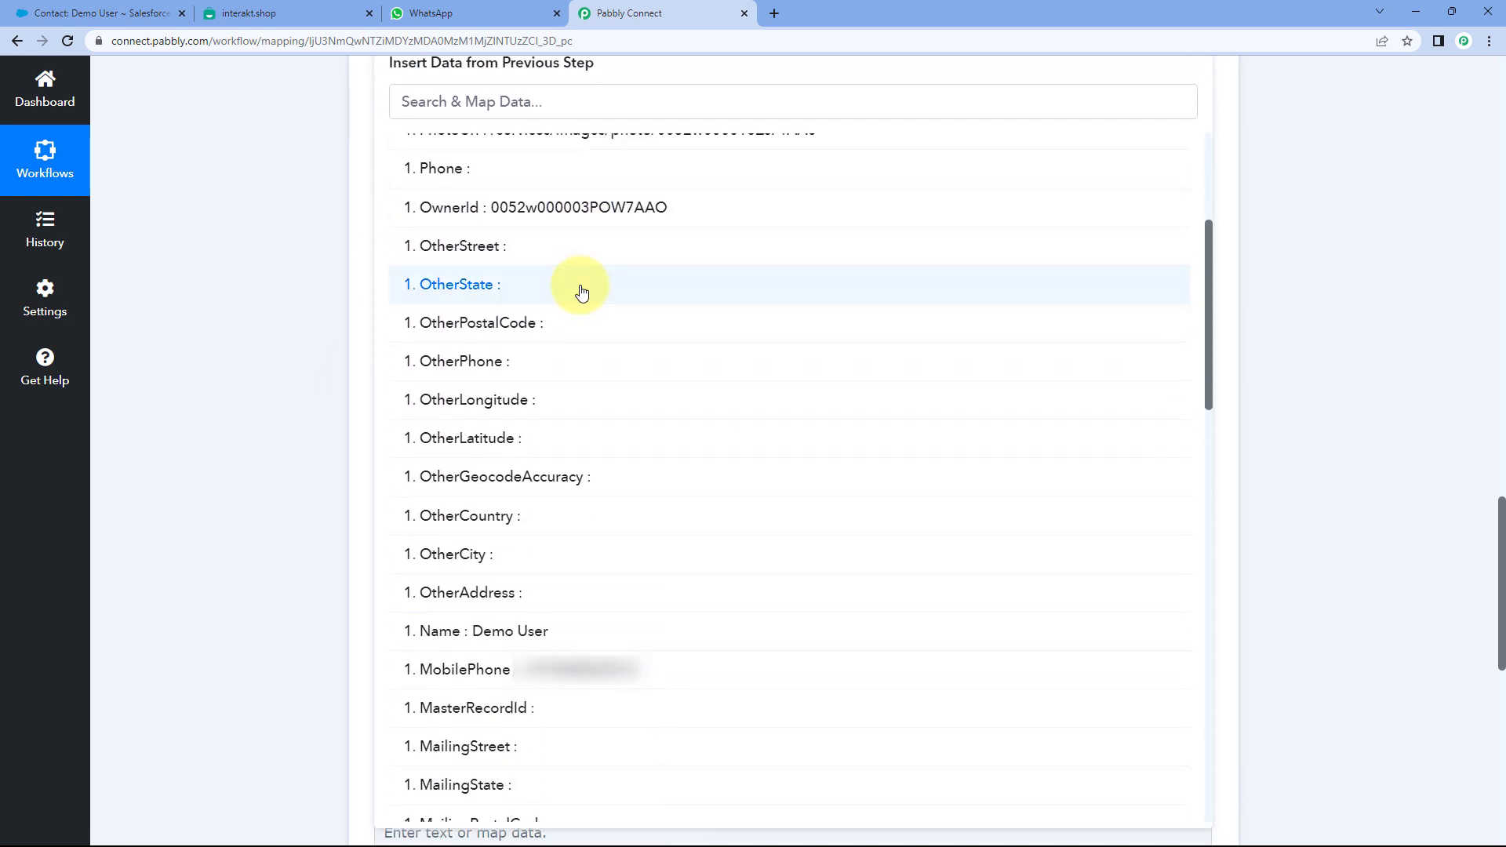
pyautogui.click(486, 671)
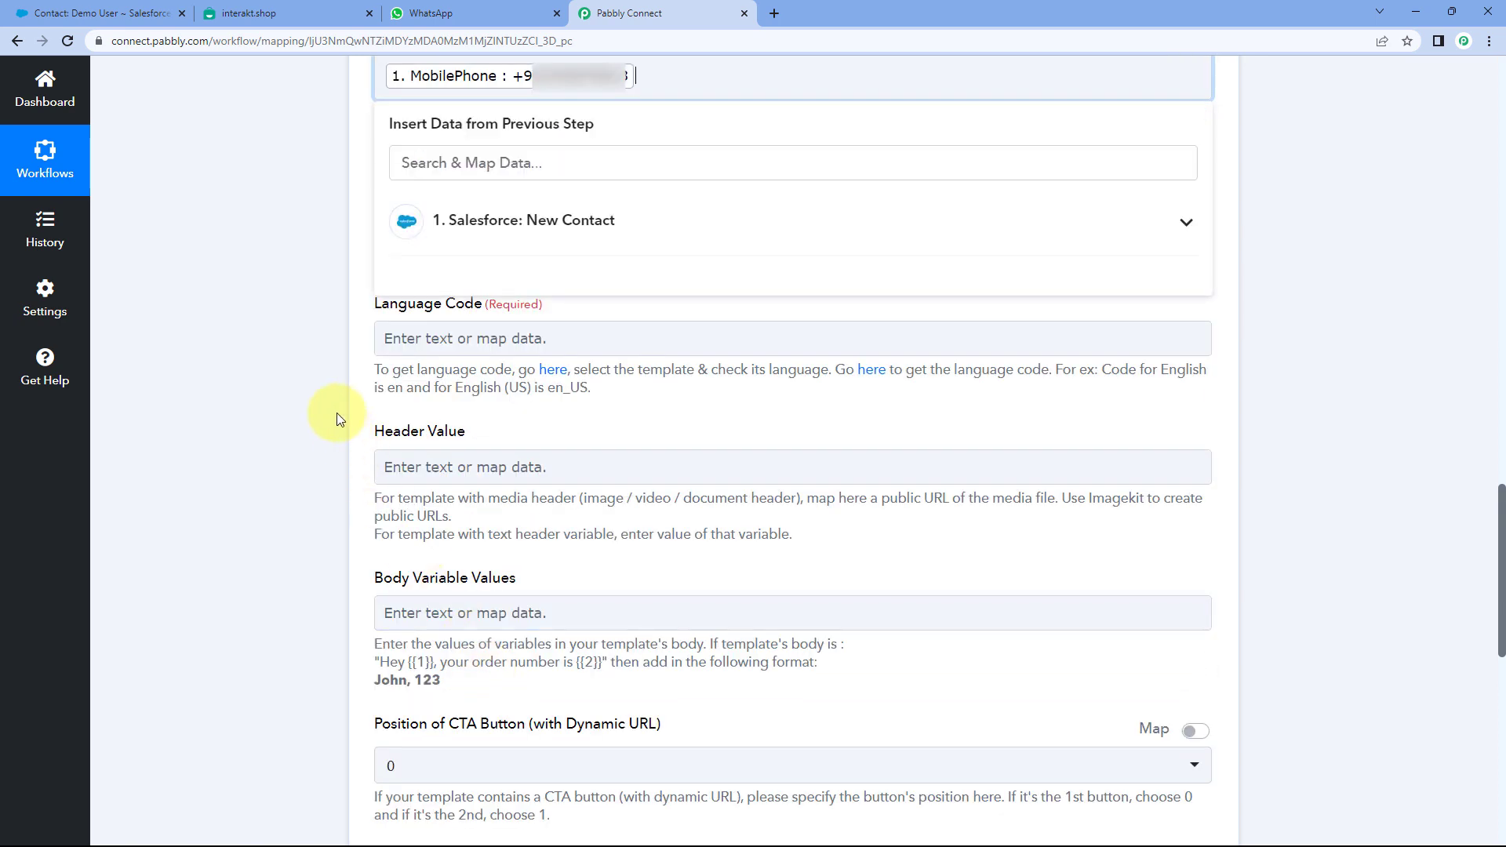
pyautogui.click(307, 376)
pyautogui.scroll(1, 397, 303)
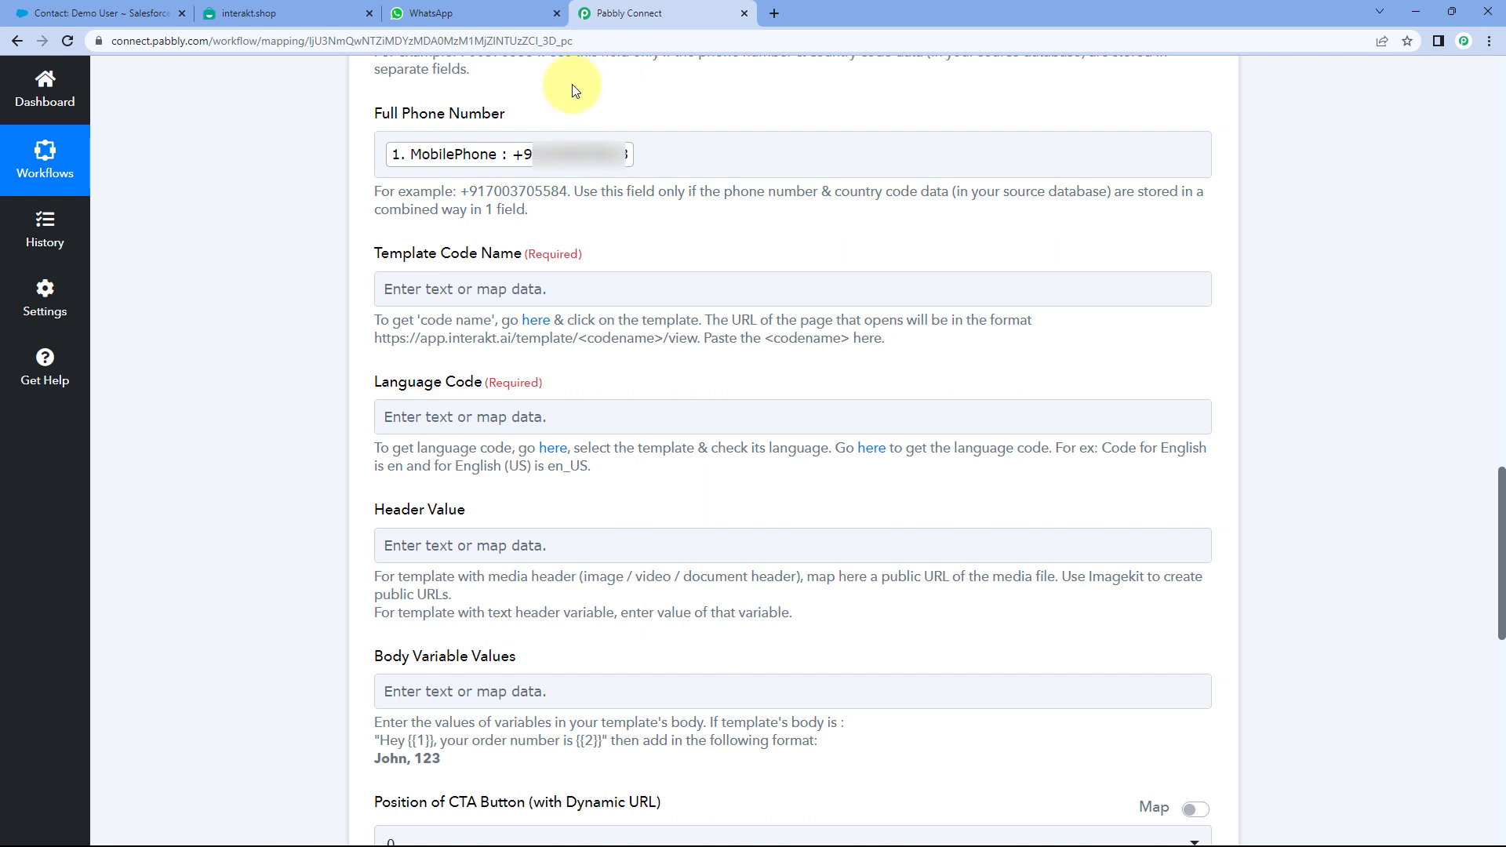
pyautogui.scroll(-2, 298, 172)
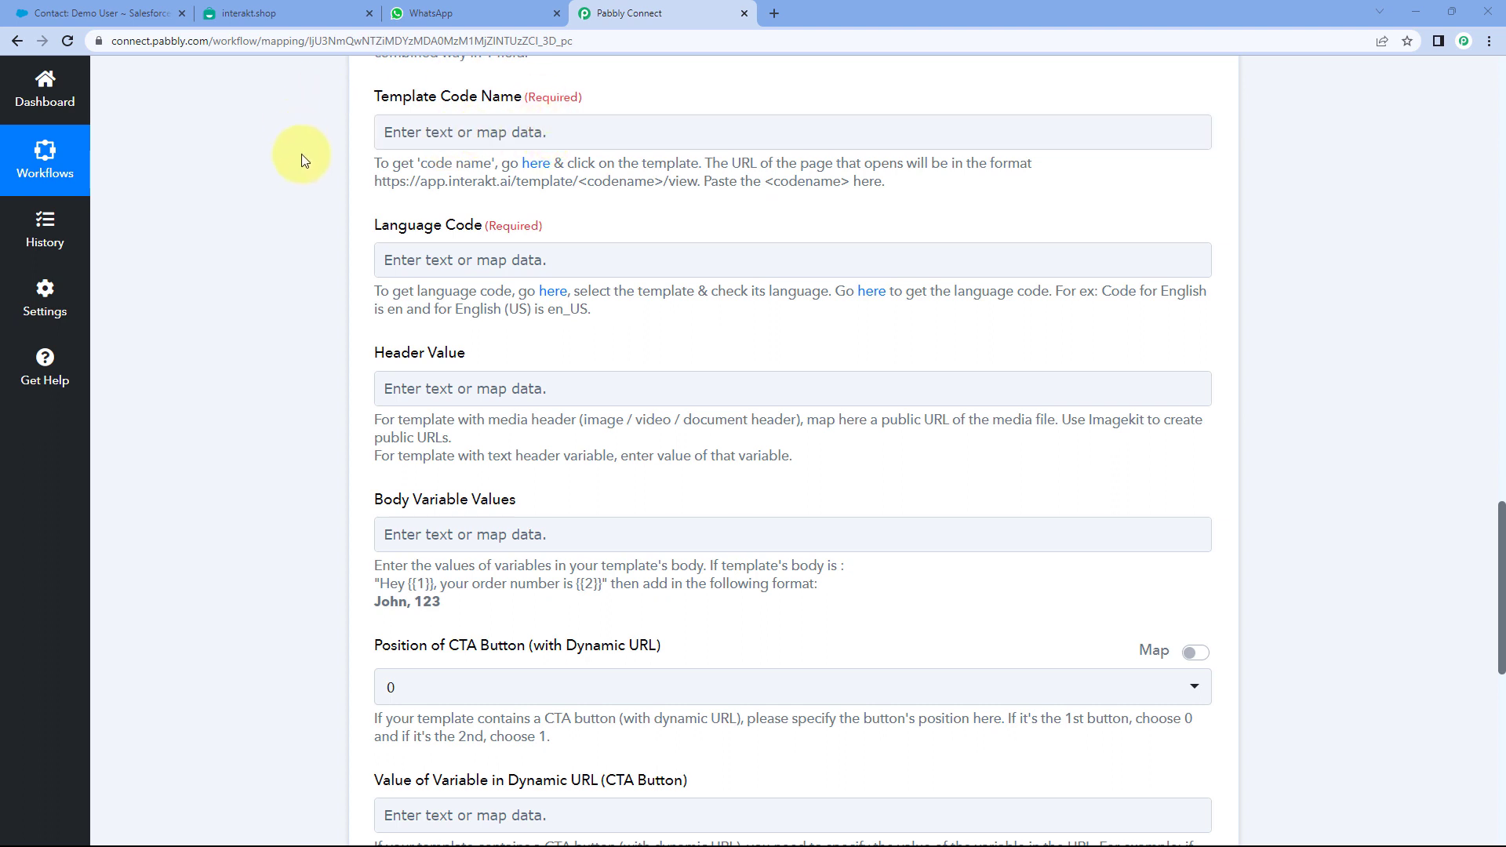
# - Open the New Contact template from Interakt's WhatsApp templates list
pyautogui.click(309, 3)
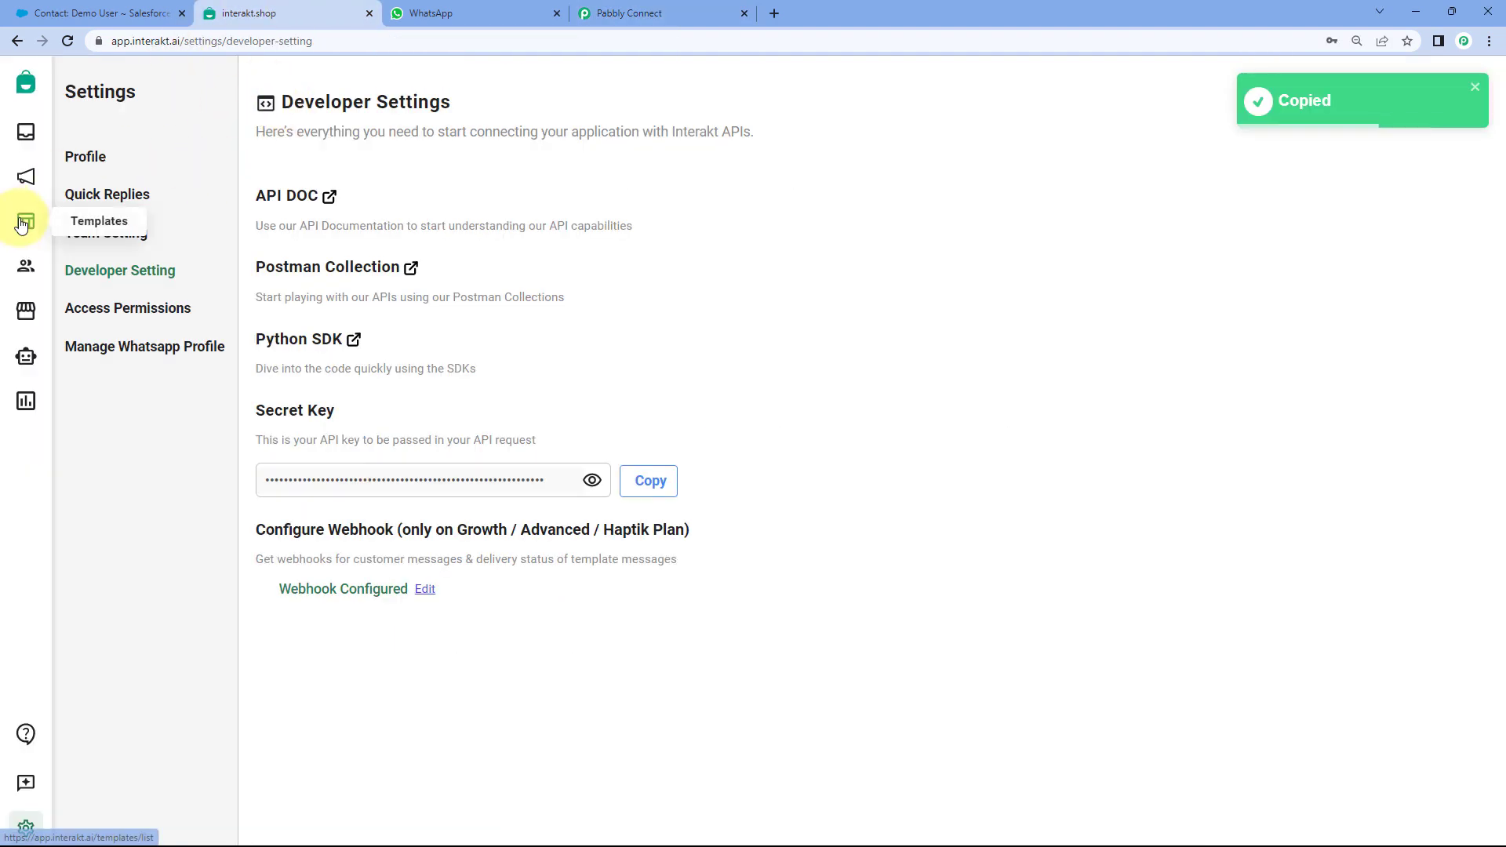
pyautogui.click(25, 219)
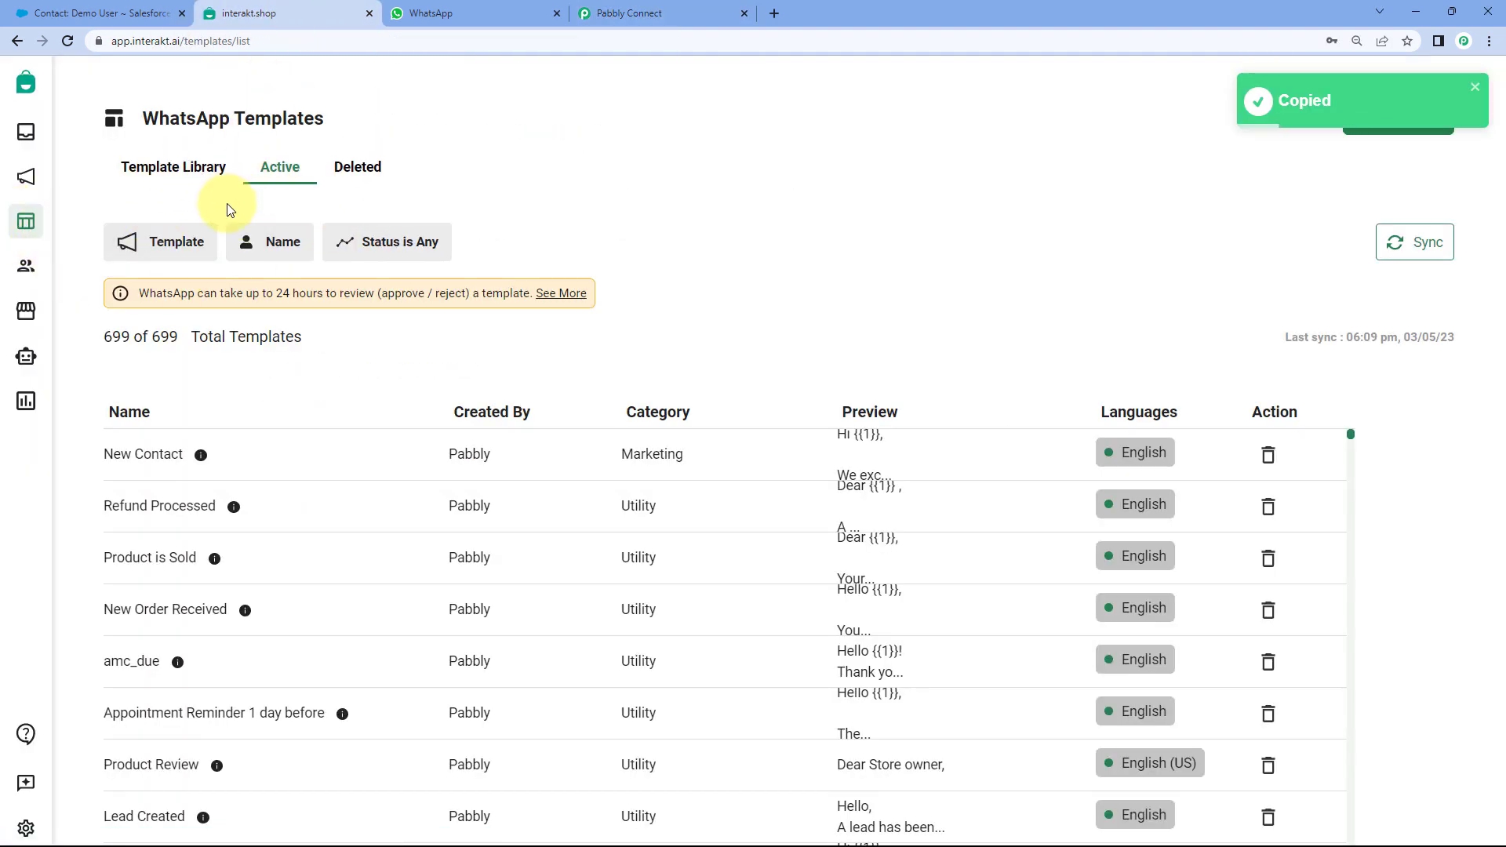
pyautogui.scroll(-3, 428, 322)
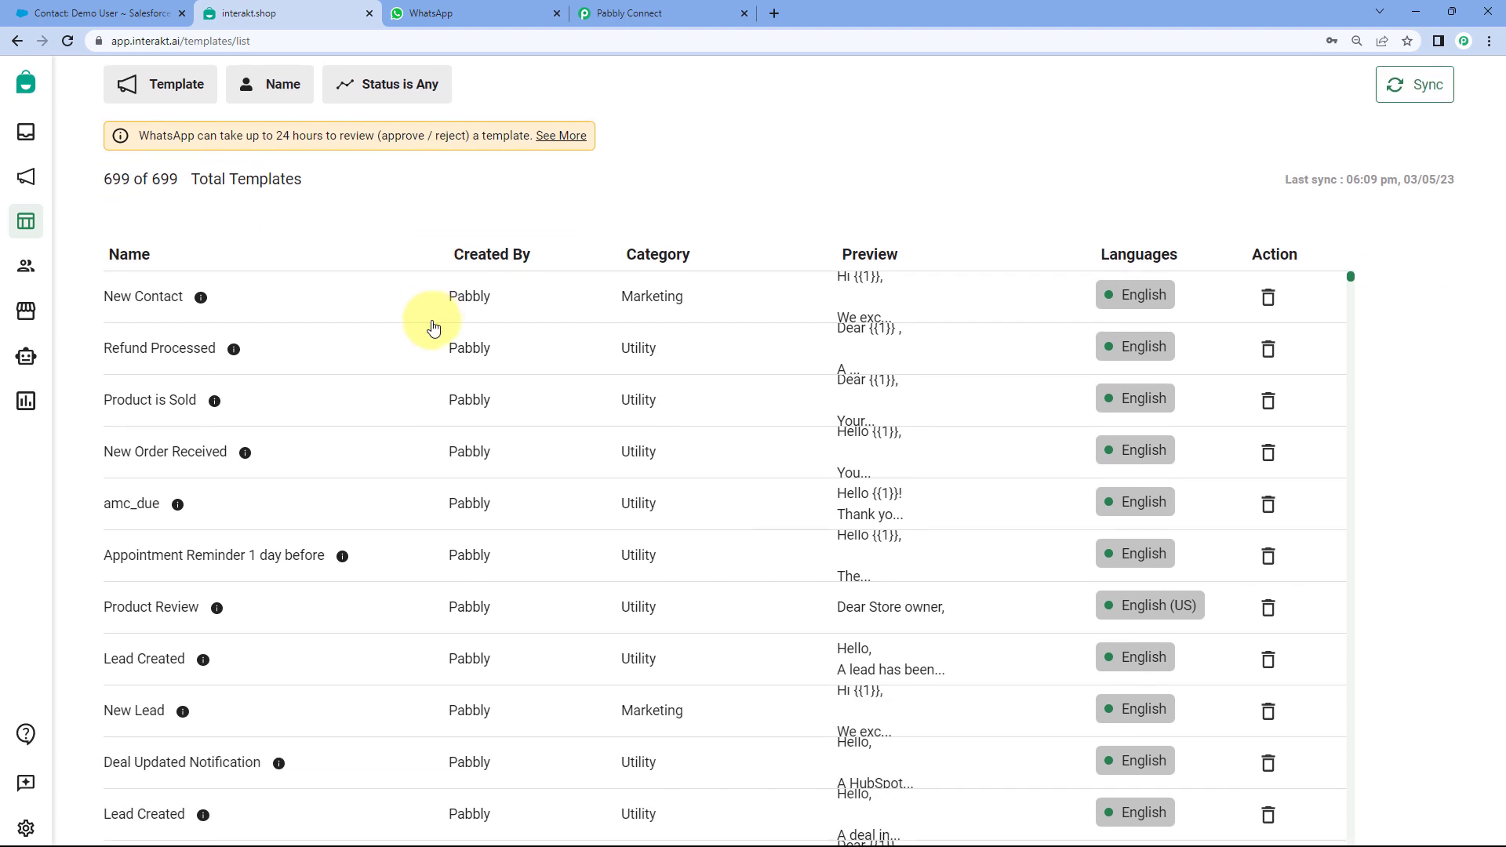
pyautogui.scroll(3, 427, 322)
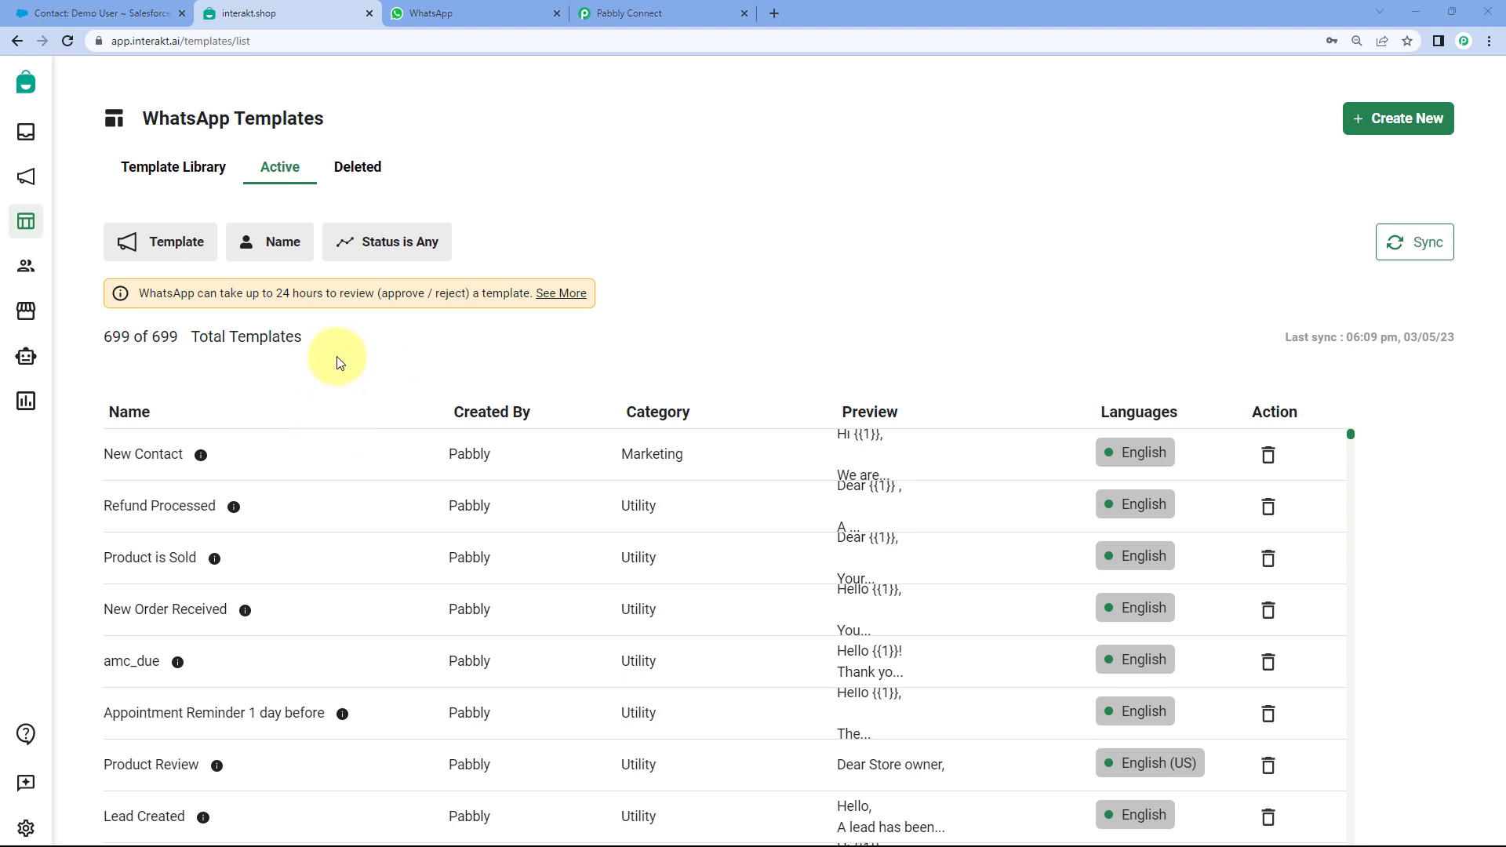
pyautogui.click(159, 457)
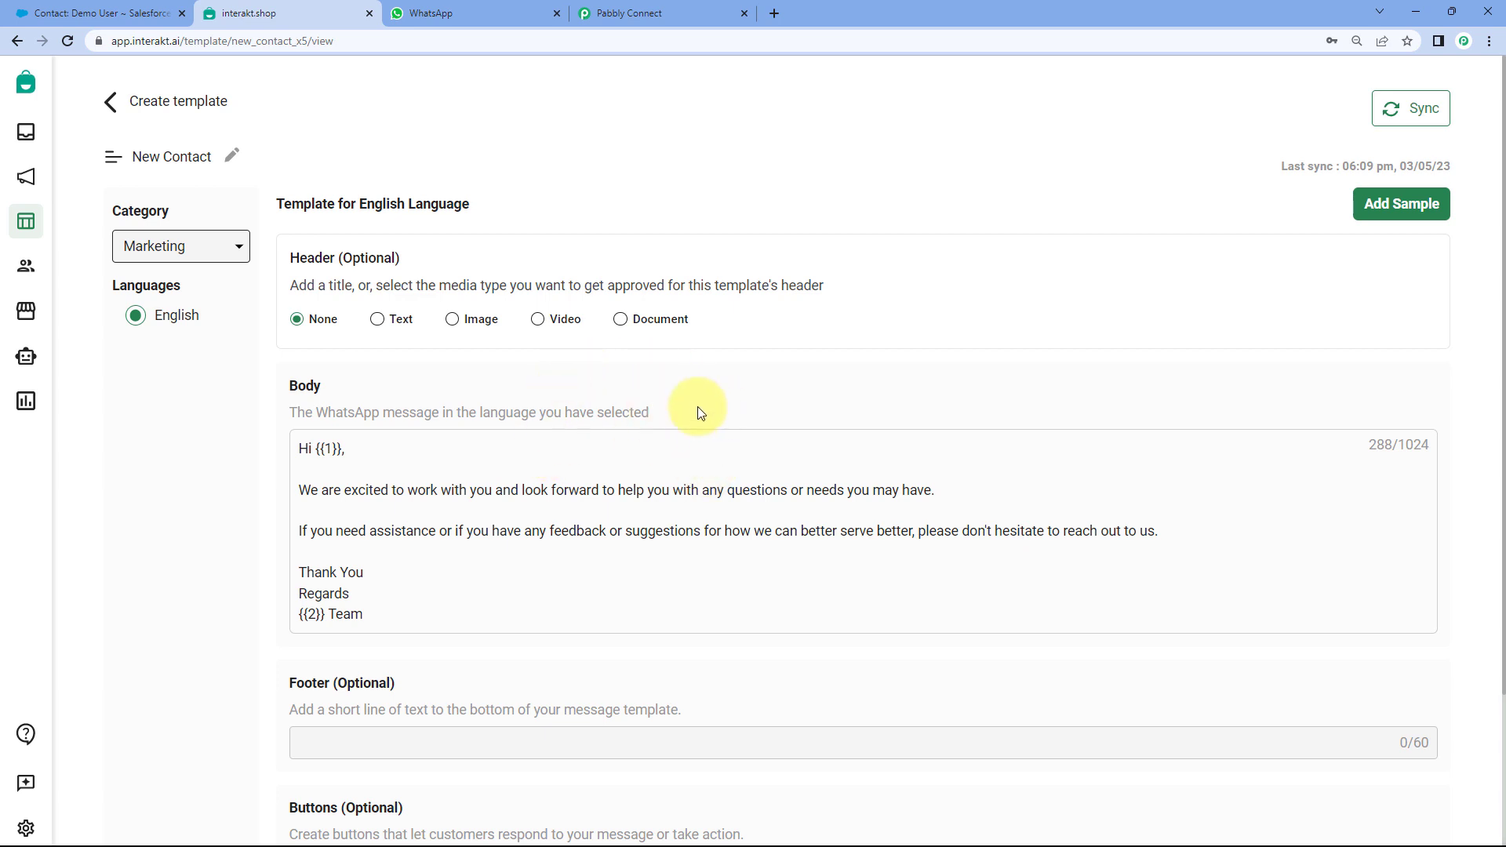
pyautogui.click(111, 102)
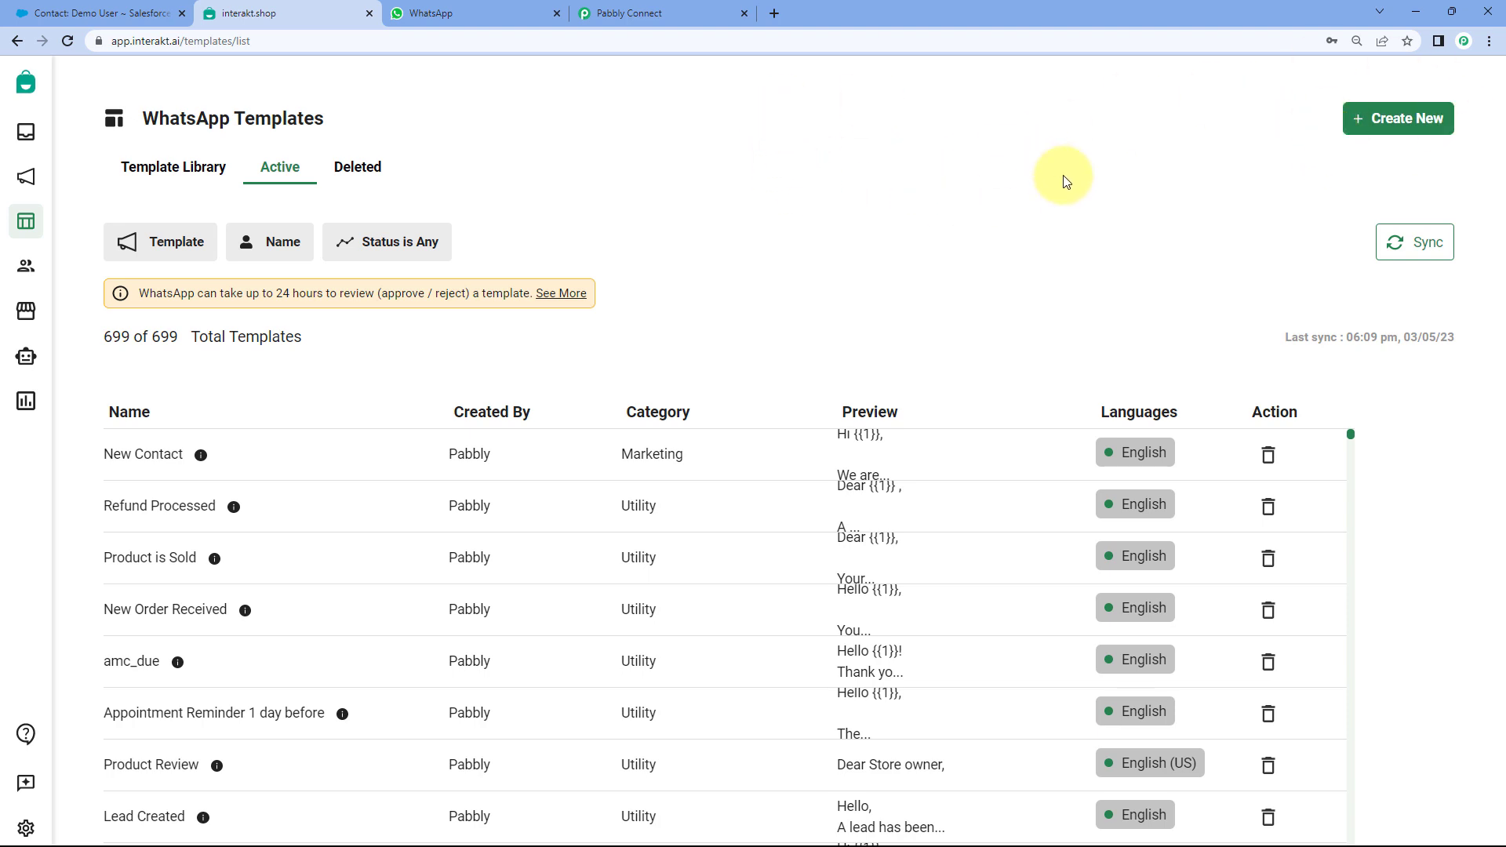
pyautogui.click(236, 454)
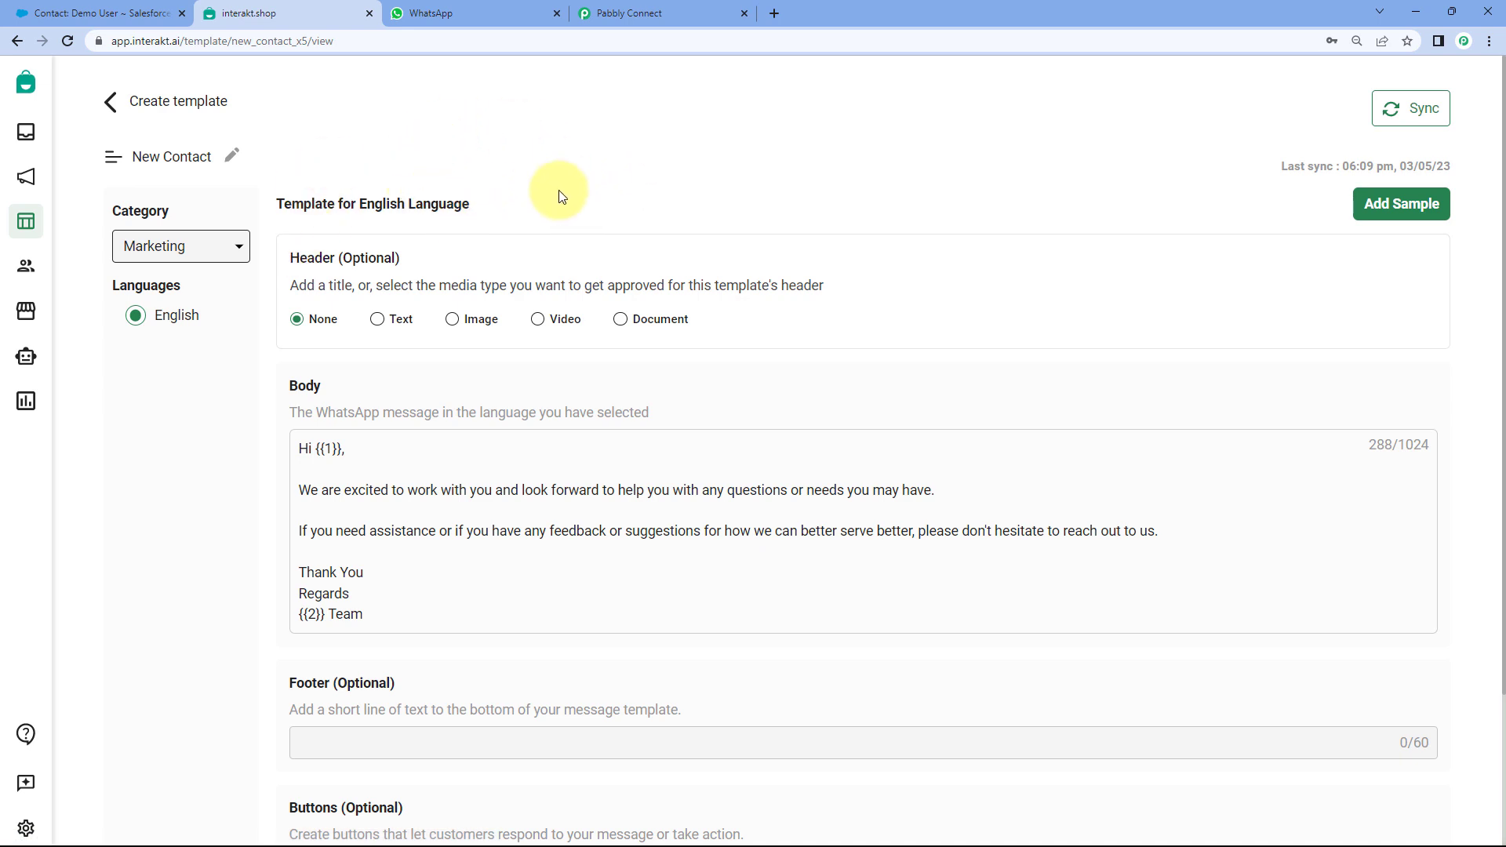
# - Copy the template code name new_contact_x5 from the URL and return to Pabbly Connect
pyautogui.doubleClick(265, 44)
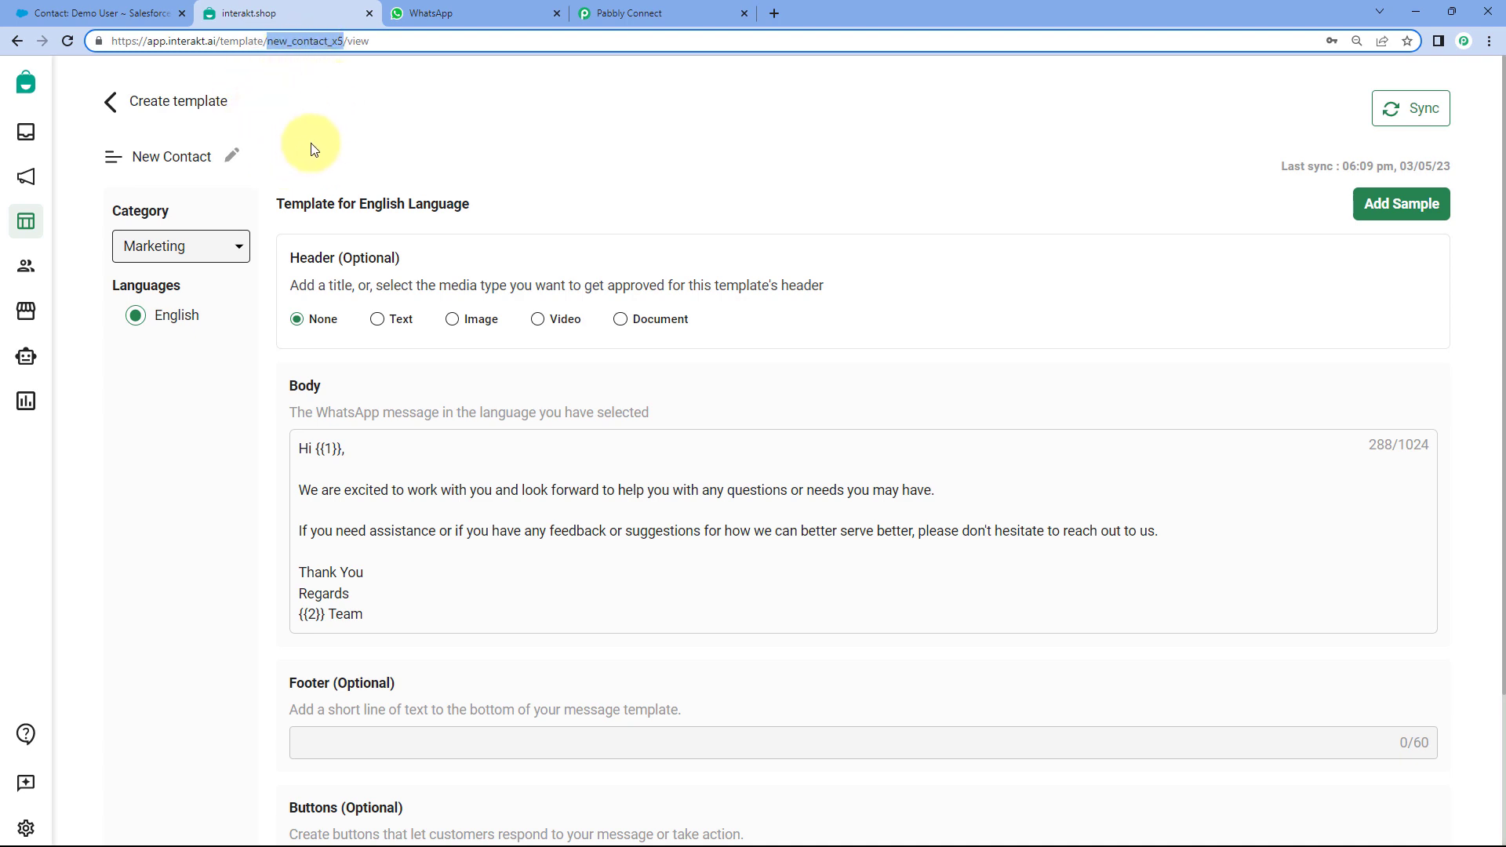
pyautogui.rightClick(309, 41)
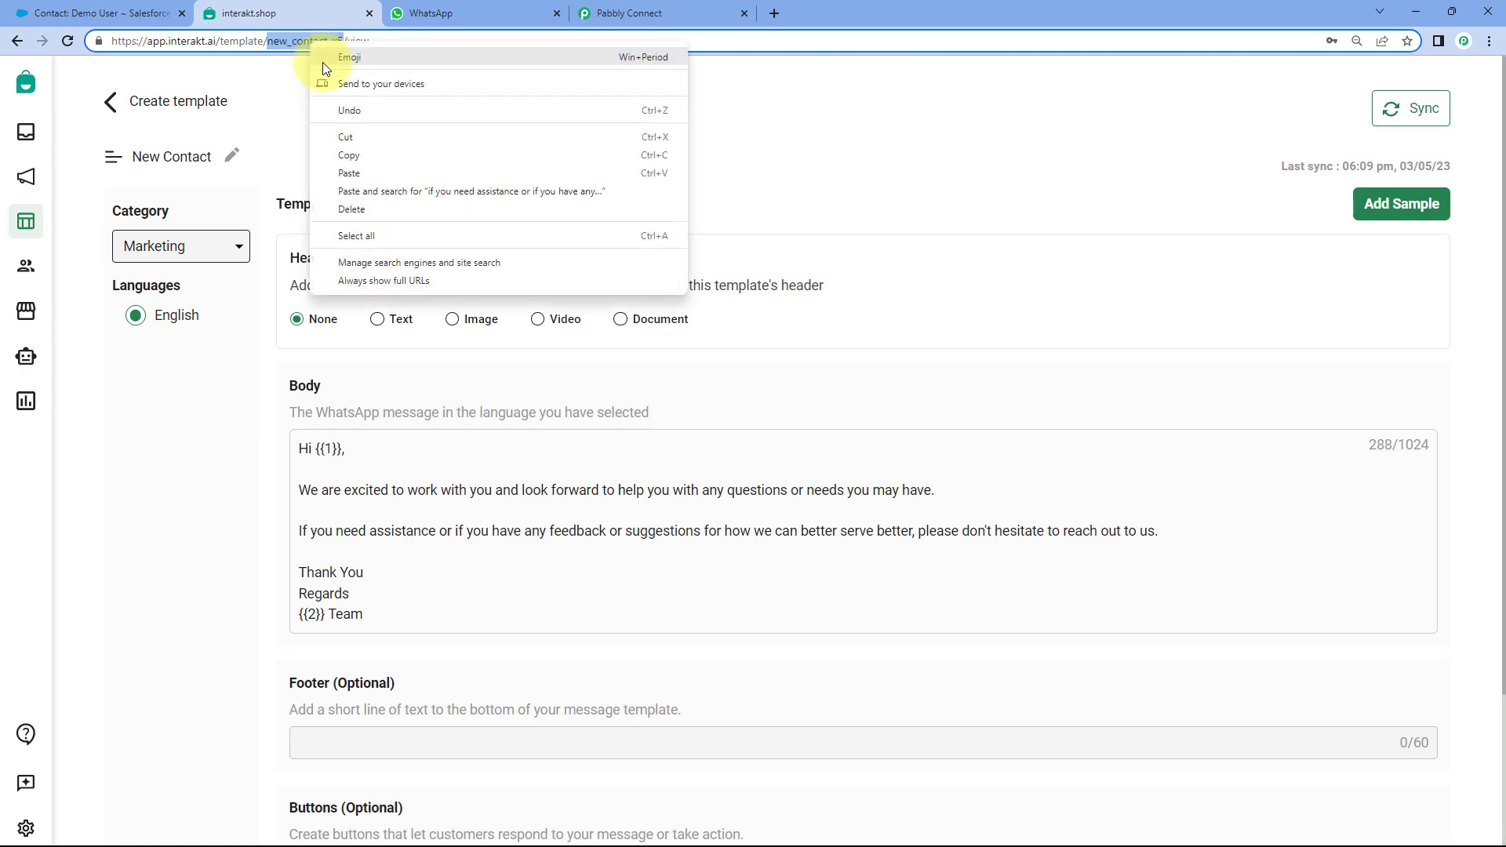
pyautogui.click(363, 154)
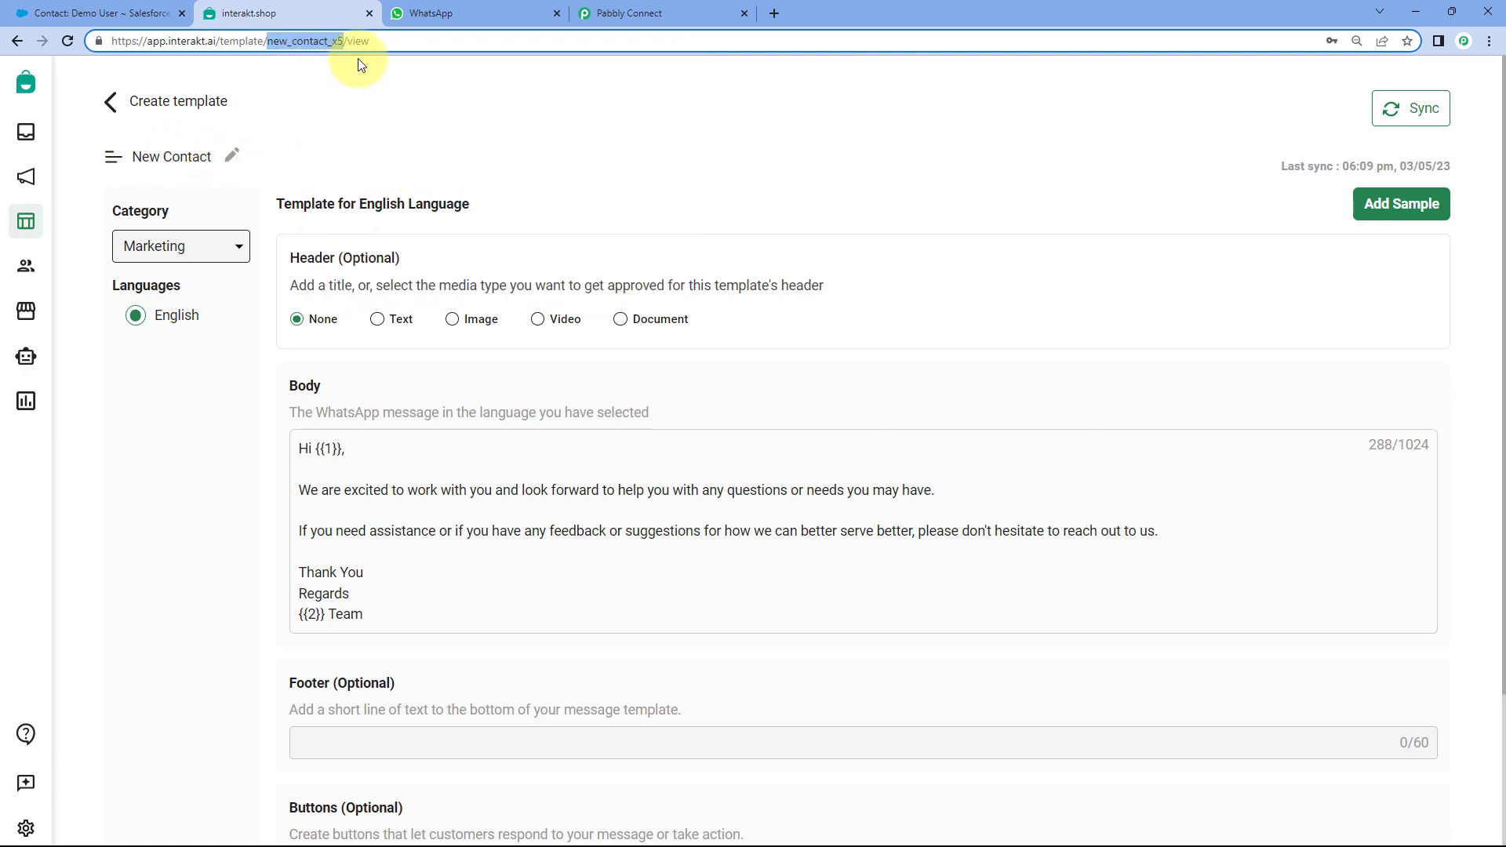
pyautogui.click(492, 127)
pyautogui.click(657, 10)
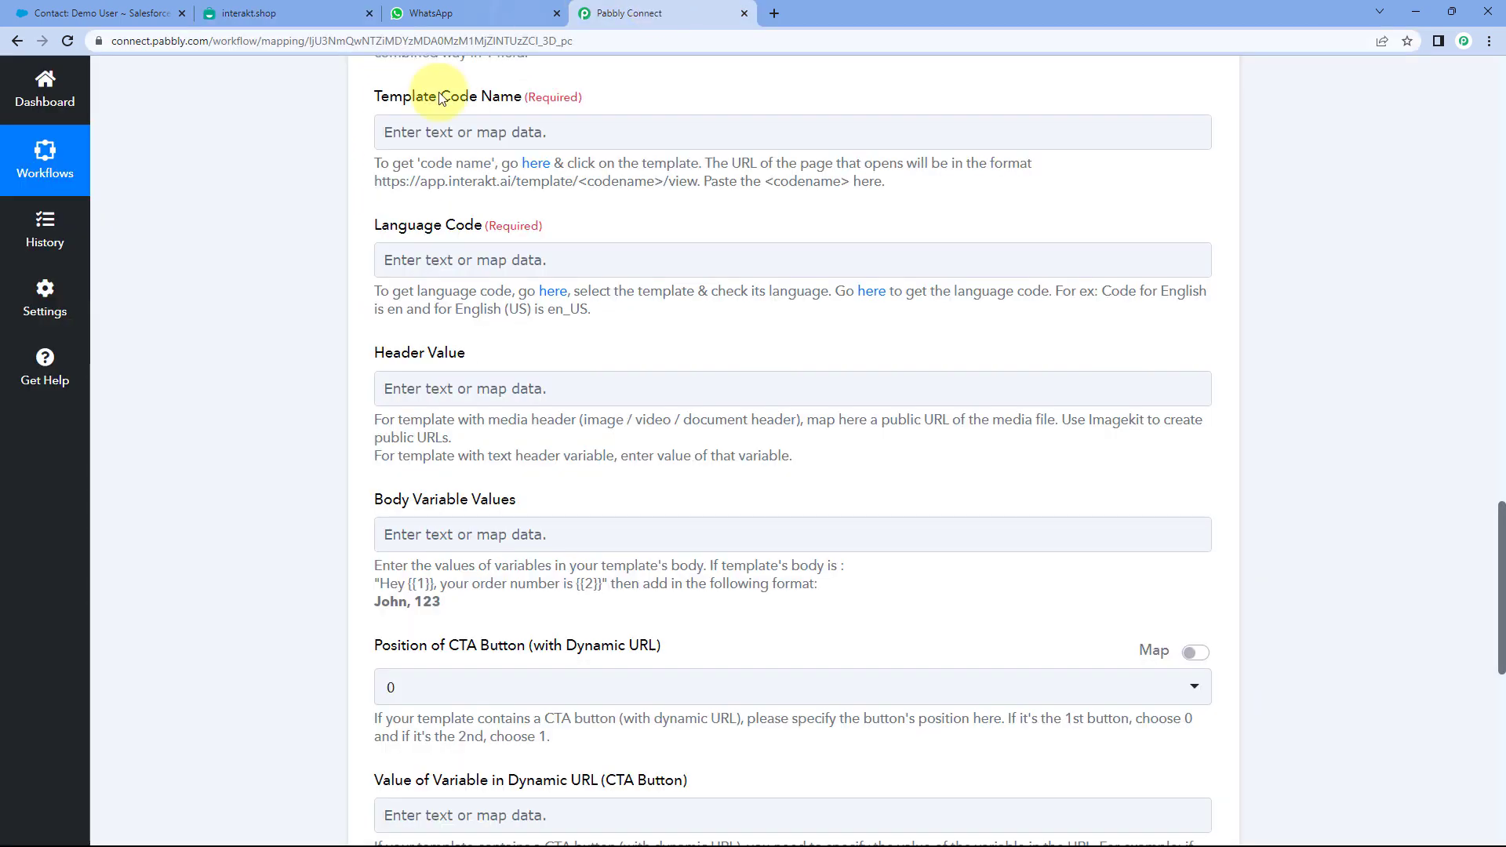
pyautogui.click(487, 134)
# - Paste new_contact_x5 into the Template Code Name field
pyautogui.rightClick(489, 133)
pyautogui.click(549, 264)
pyautogui.click(327, 172)
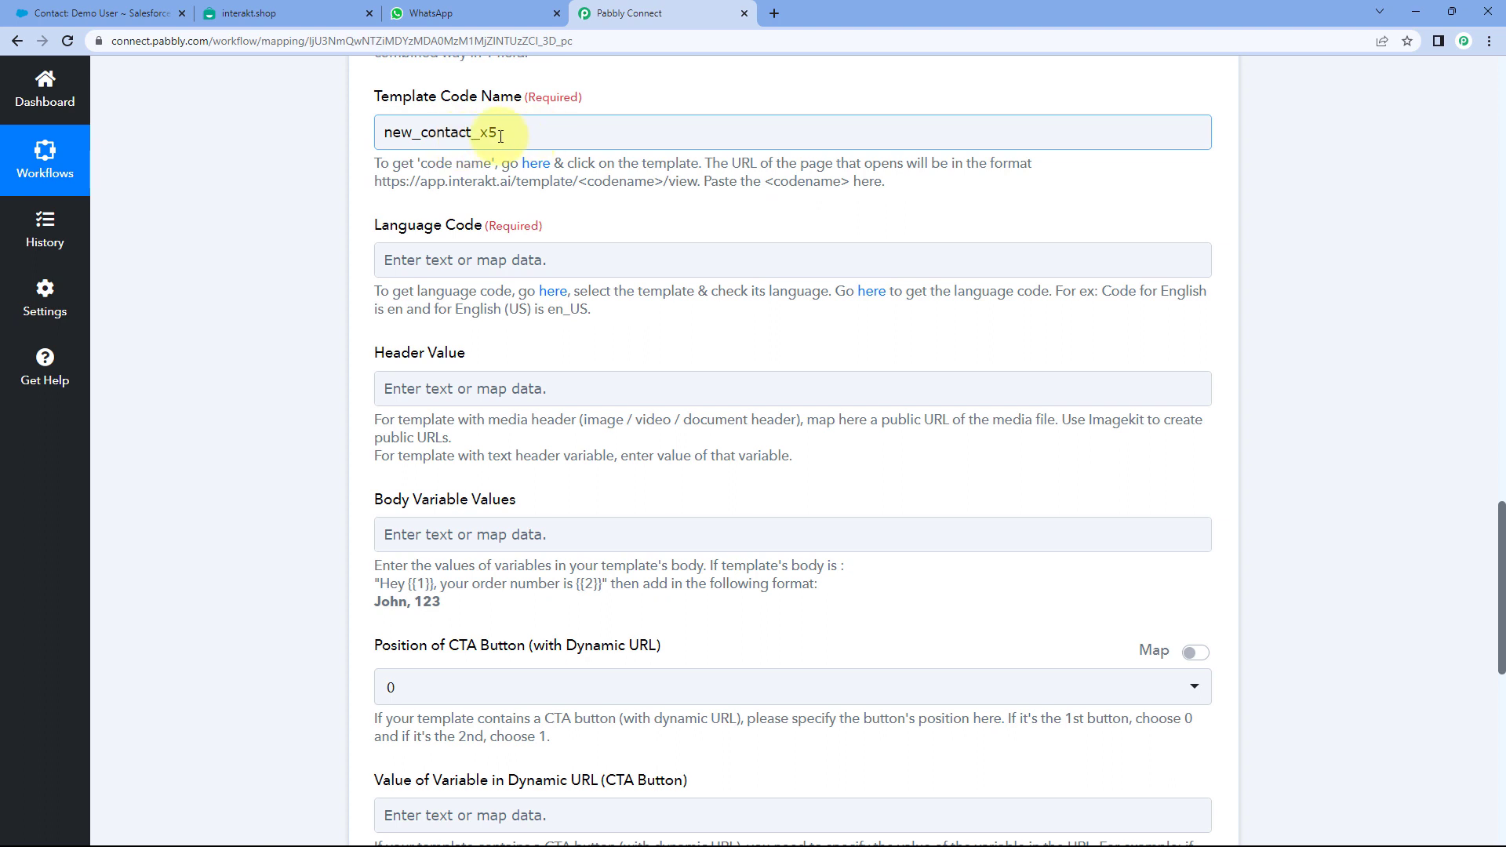
pyautogui.scroll(-1, 369, 178)
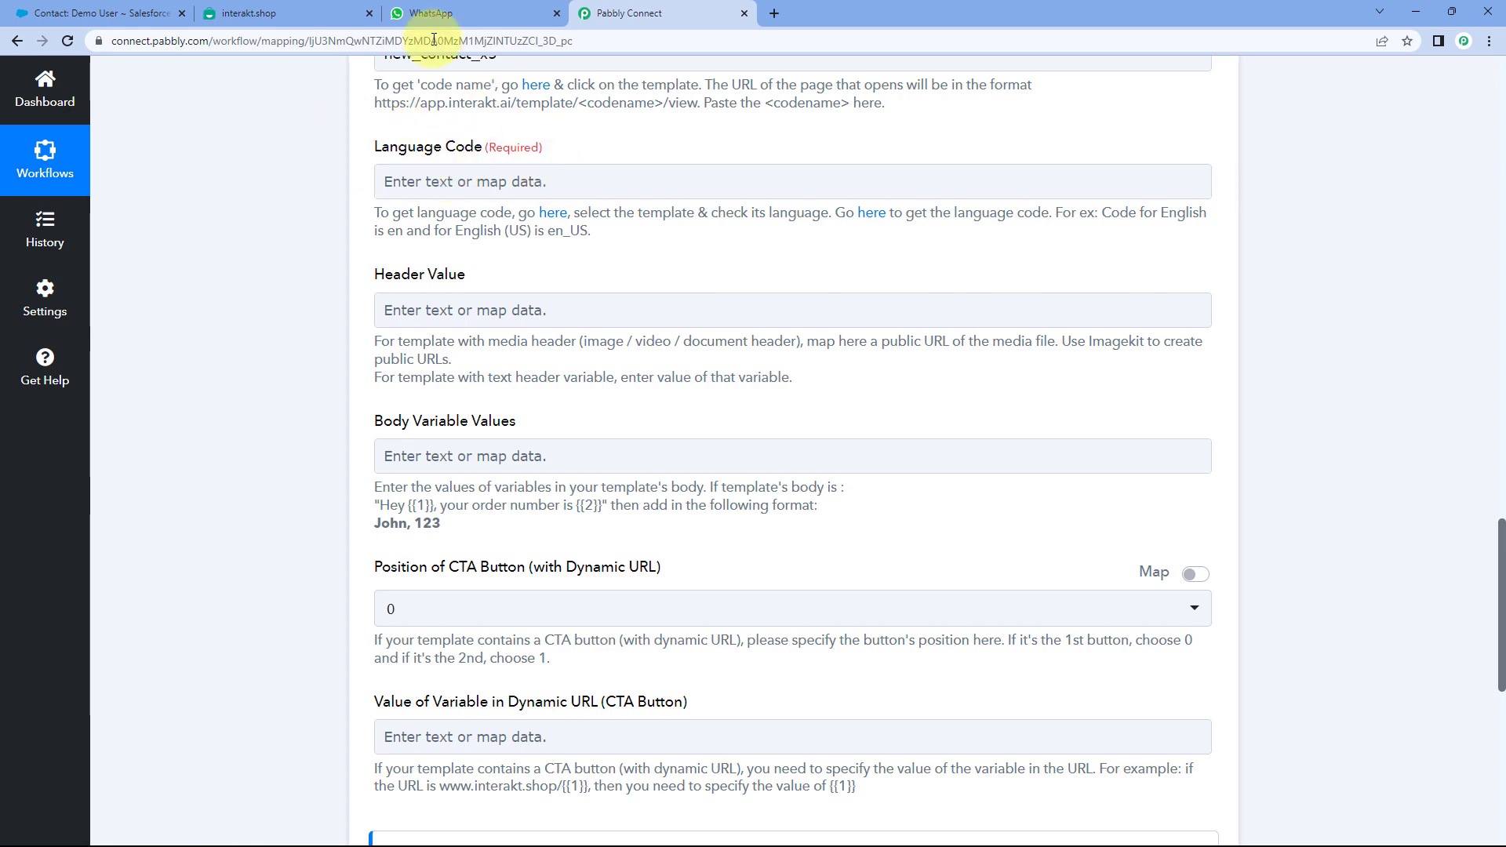
pyautogui.click(282, 14)
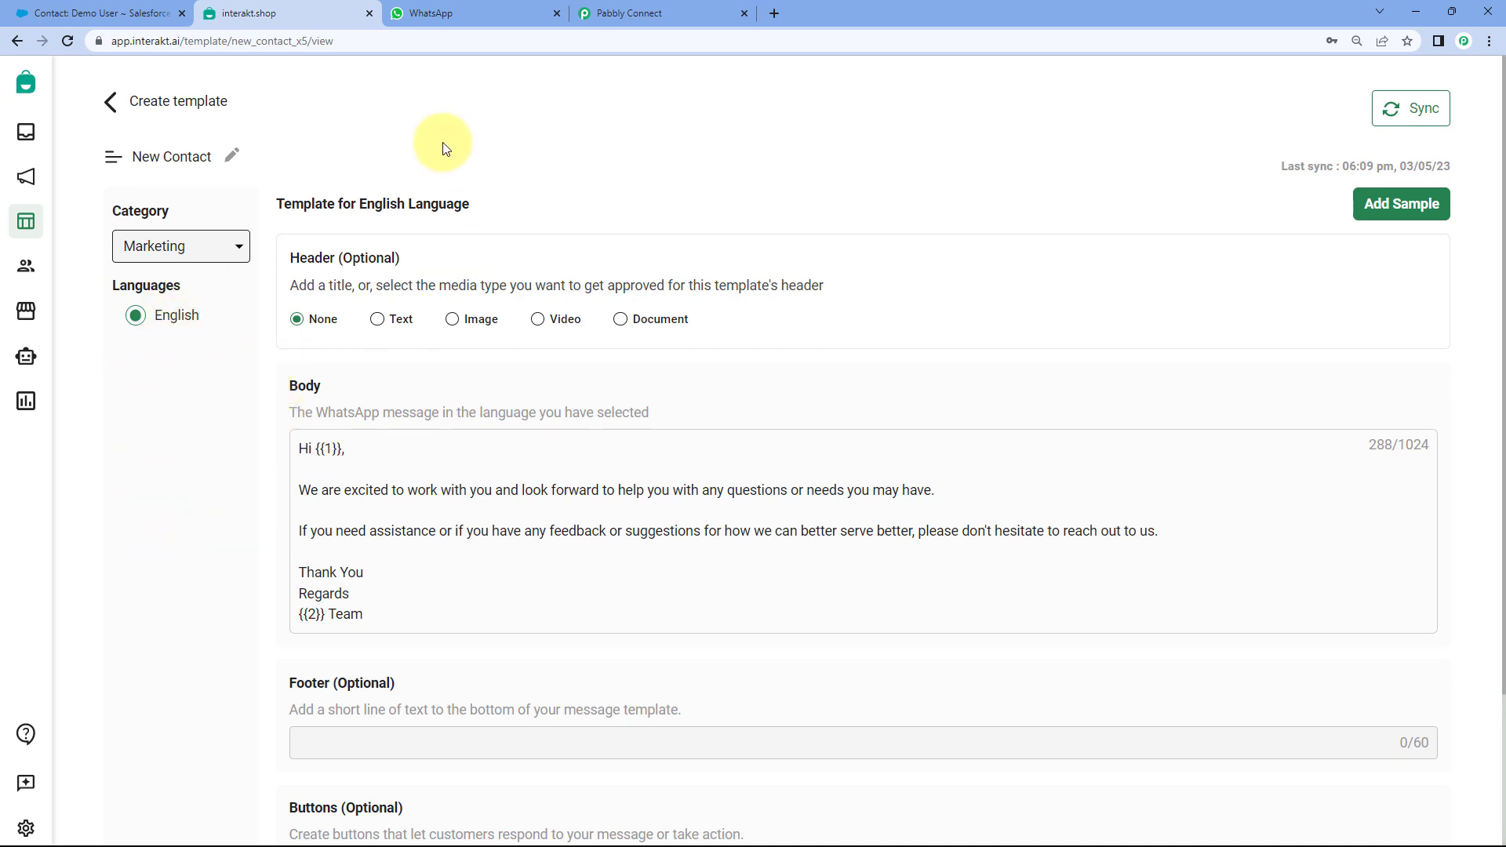
# - Confirm in Interakt that the New Contact template's language is English
pyautogui.click(660, 13)
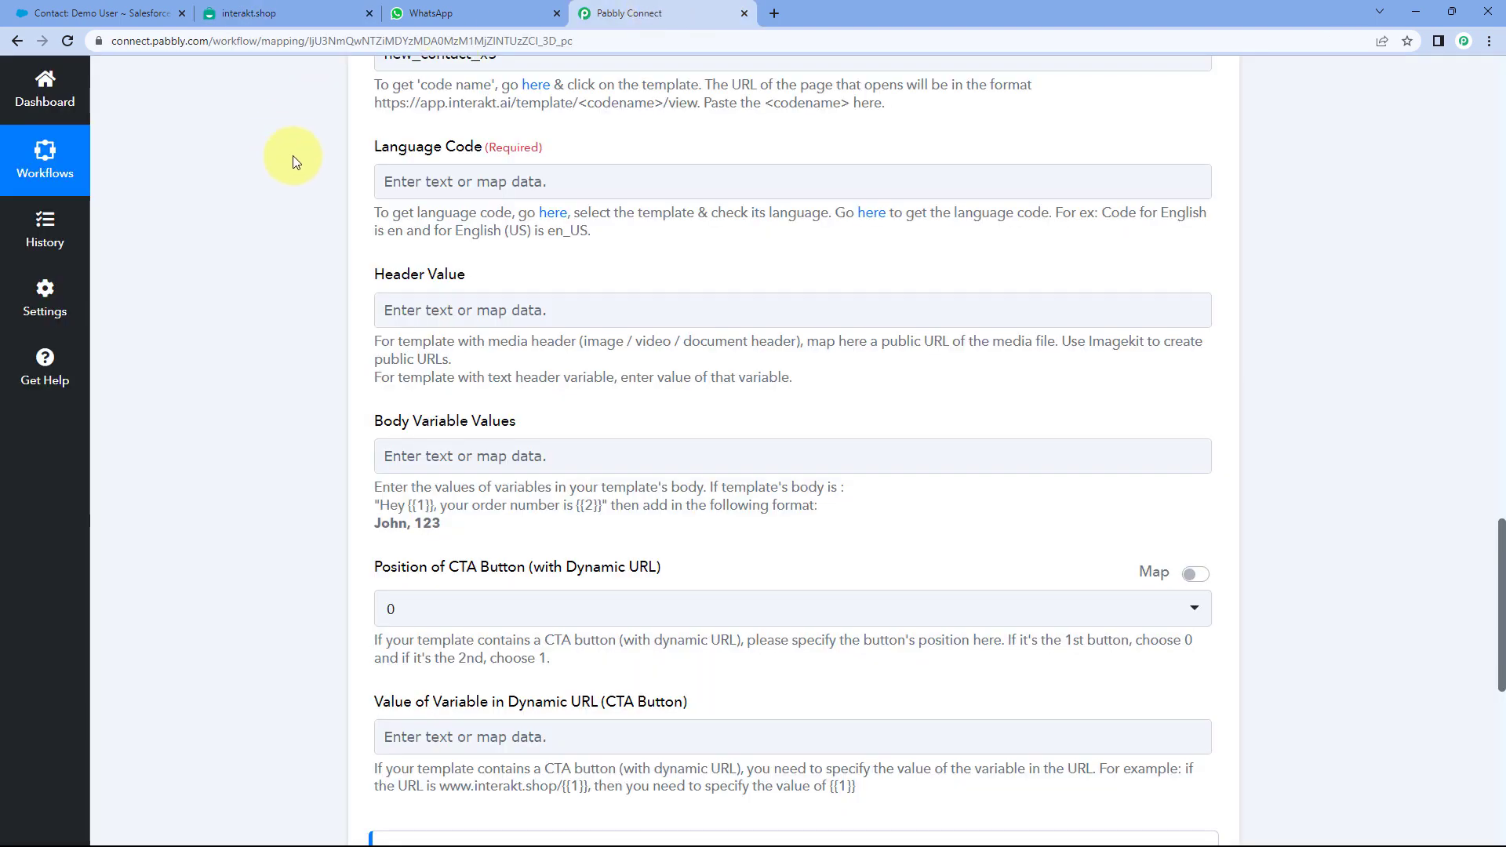
pyautogui.click(251, 10)
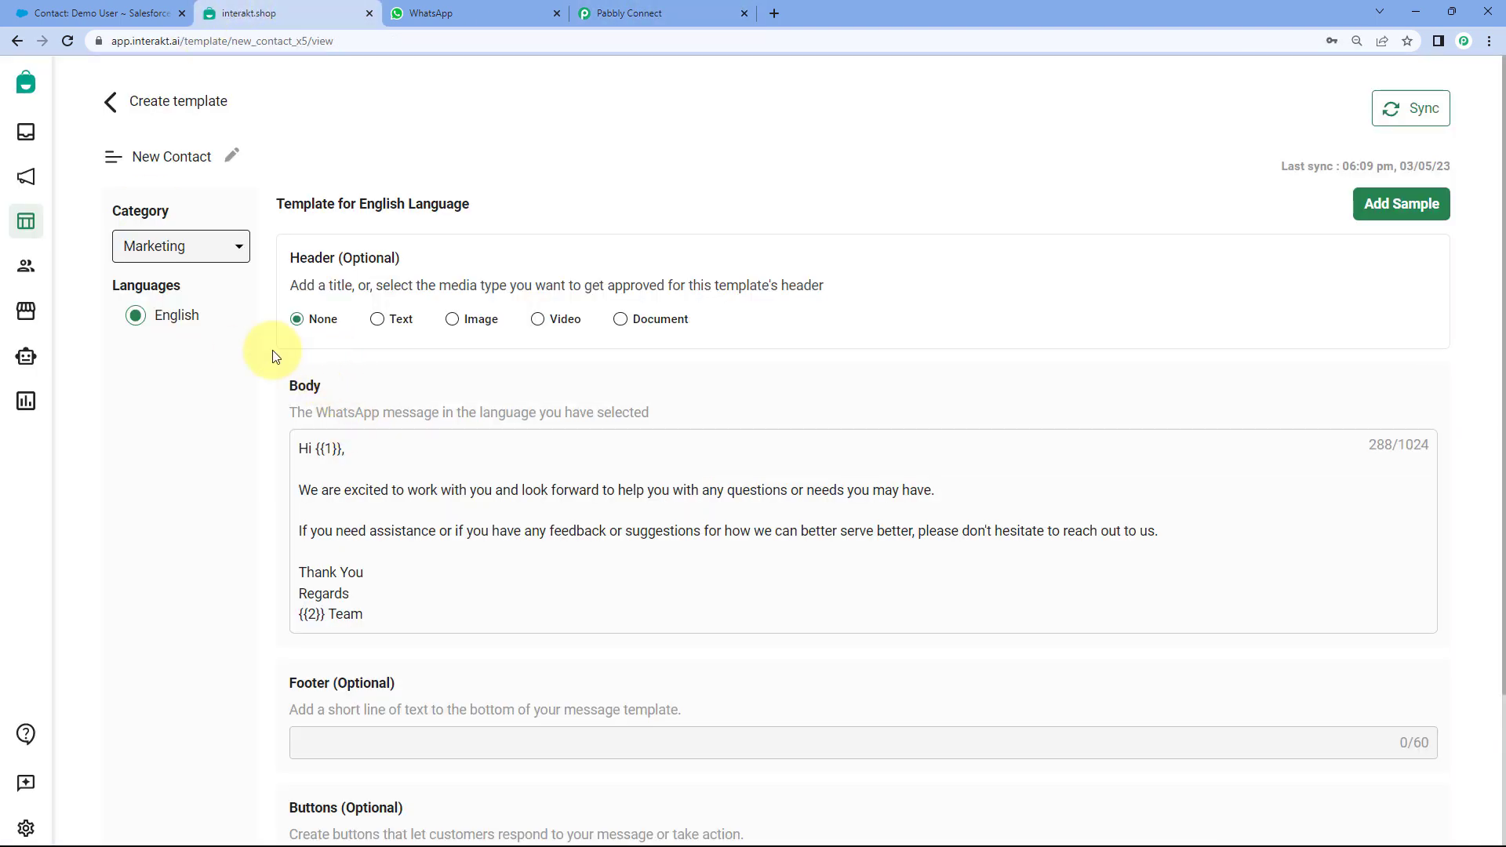
pyautogui.click(647, 12)
pyautogui.click(478, 185)
# - Enter en as the Language Code
pyautogui.write('en')
pyautogui.click(573, 144)
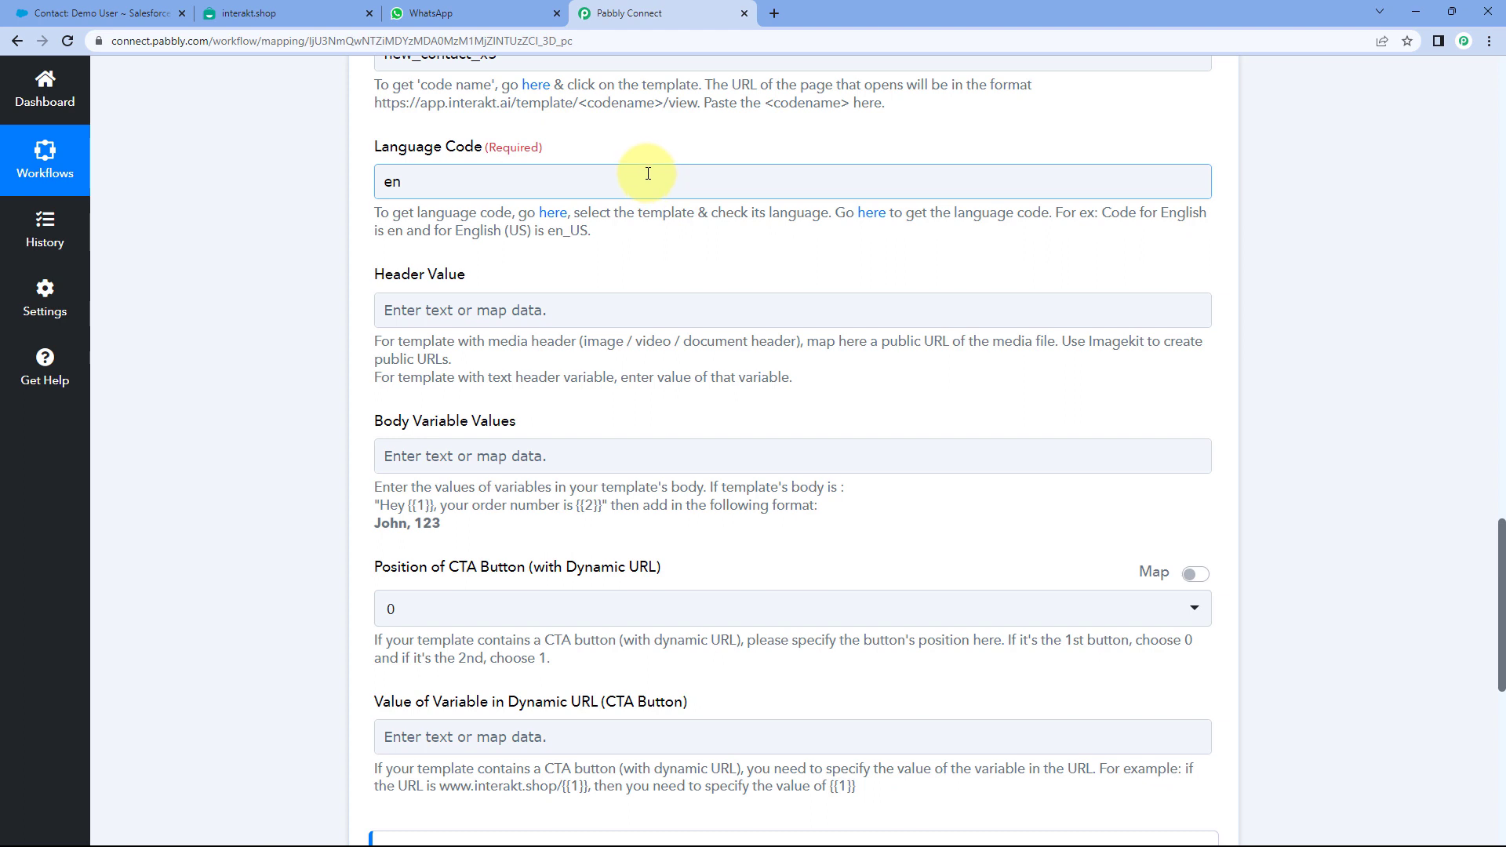
# - Check Meta's WhatsApp supported languages table, which lists English as en
pyautogui.click(872, 215)
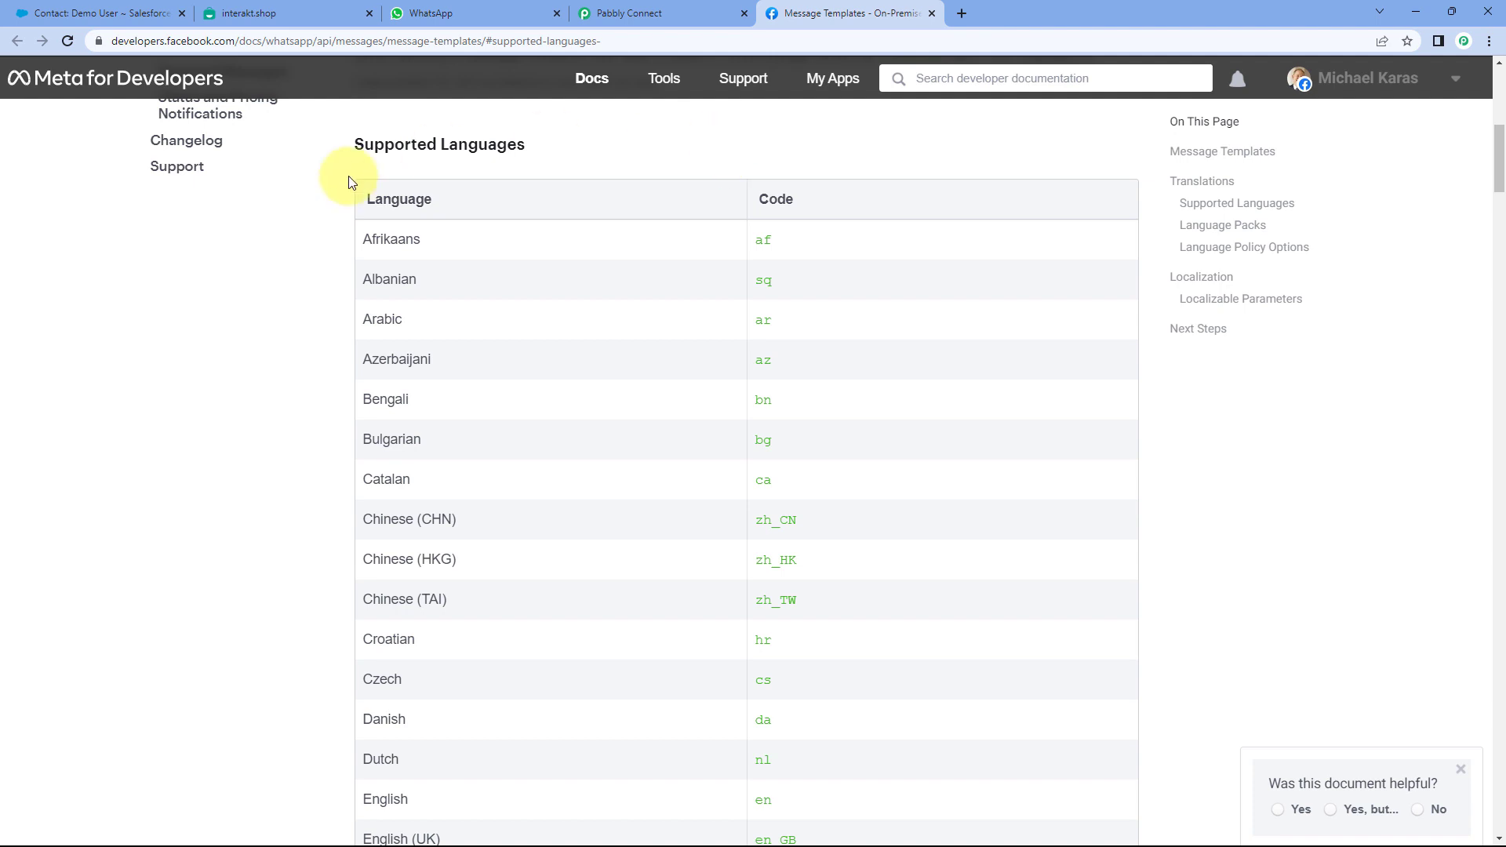
pyautogui.scroll(-1, 315, 225)
pyautogui.scroll(-8, 316, 225)
pyautogui.scroll(5, 315, 225)
pyautogui.scroll(5, 316, 225)
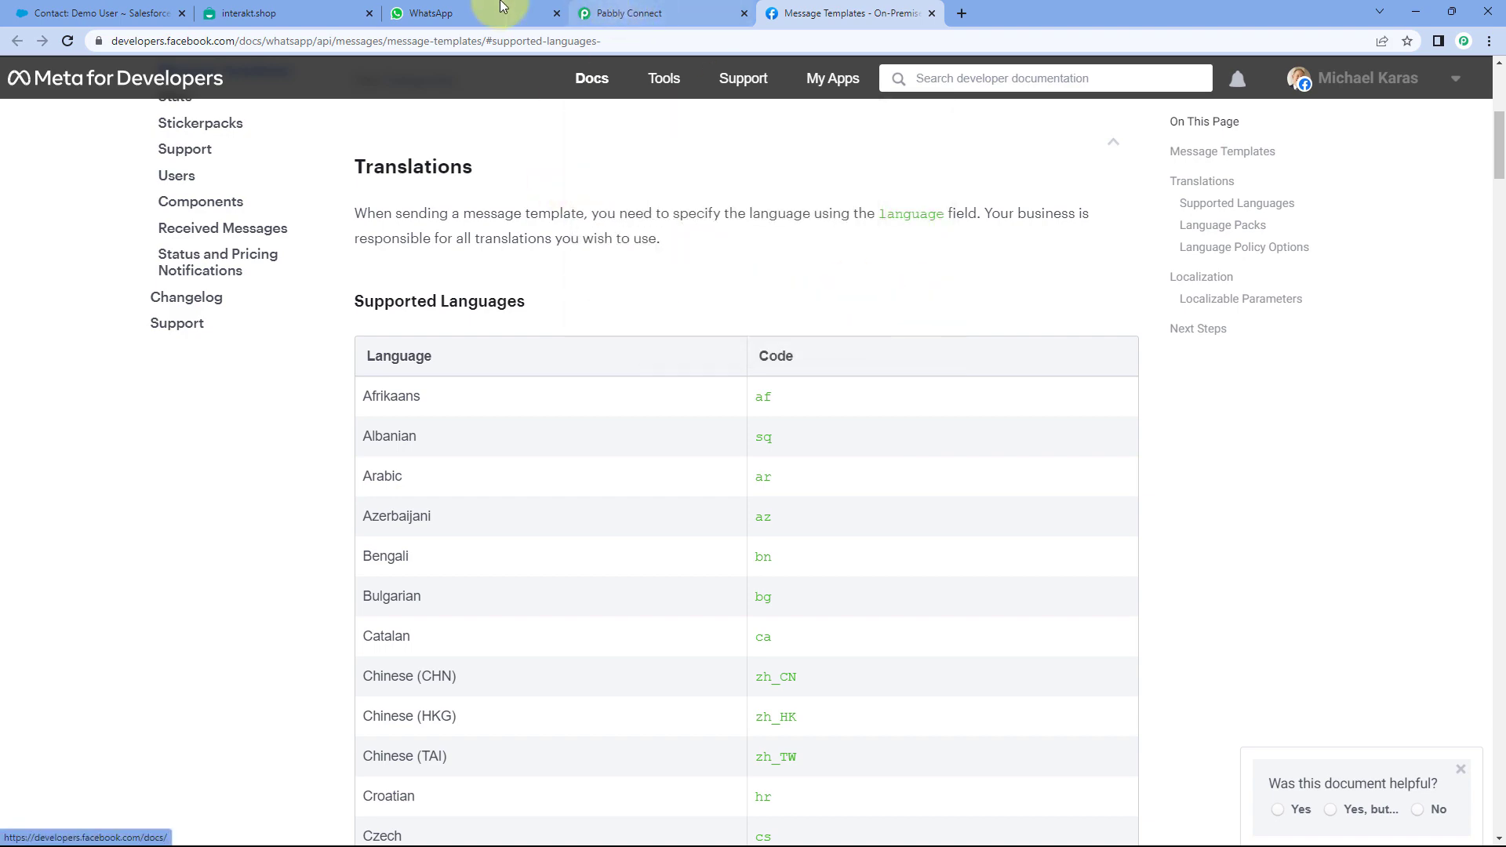
pyautogui.click(651, 13)
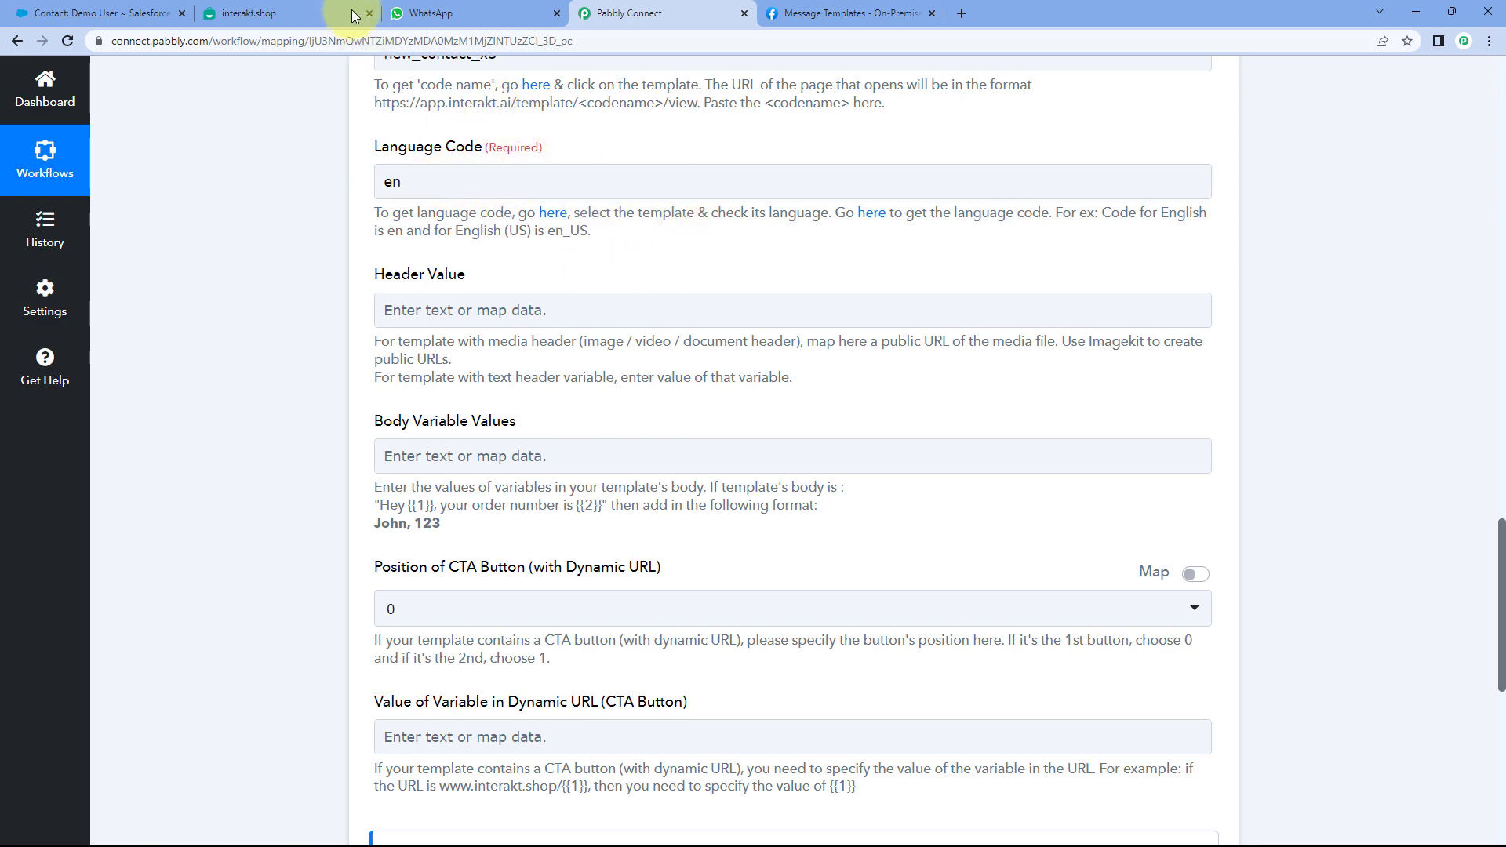
pyautogui.click(328, 7)
pyautogui.click(690, 13)
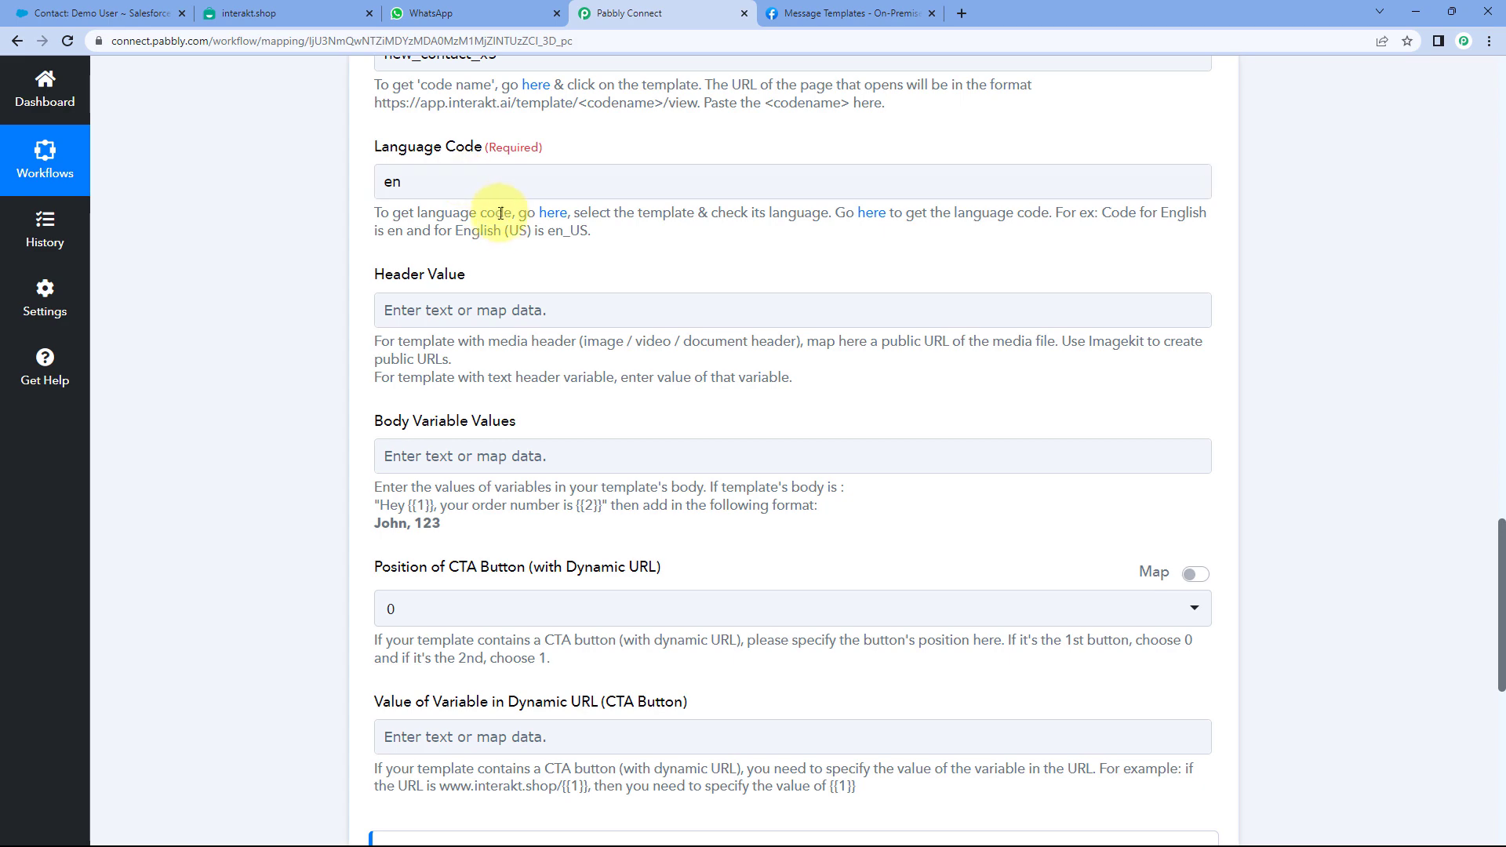
pyautogui.scroll(-1, 503, 228)
pyautogui.scroll(-1, 503, 224)
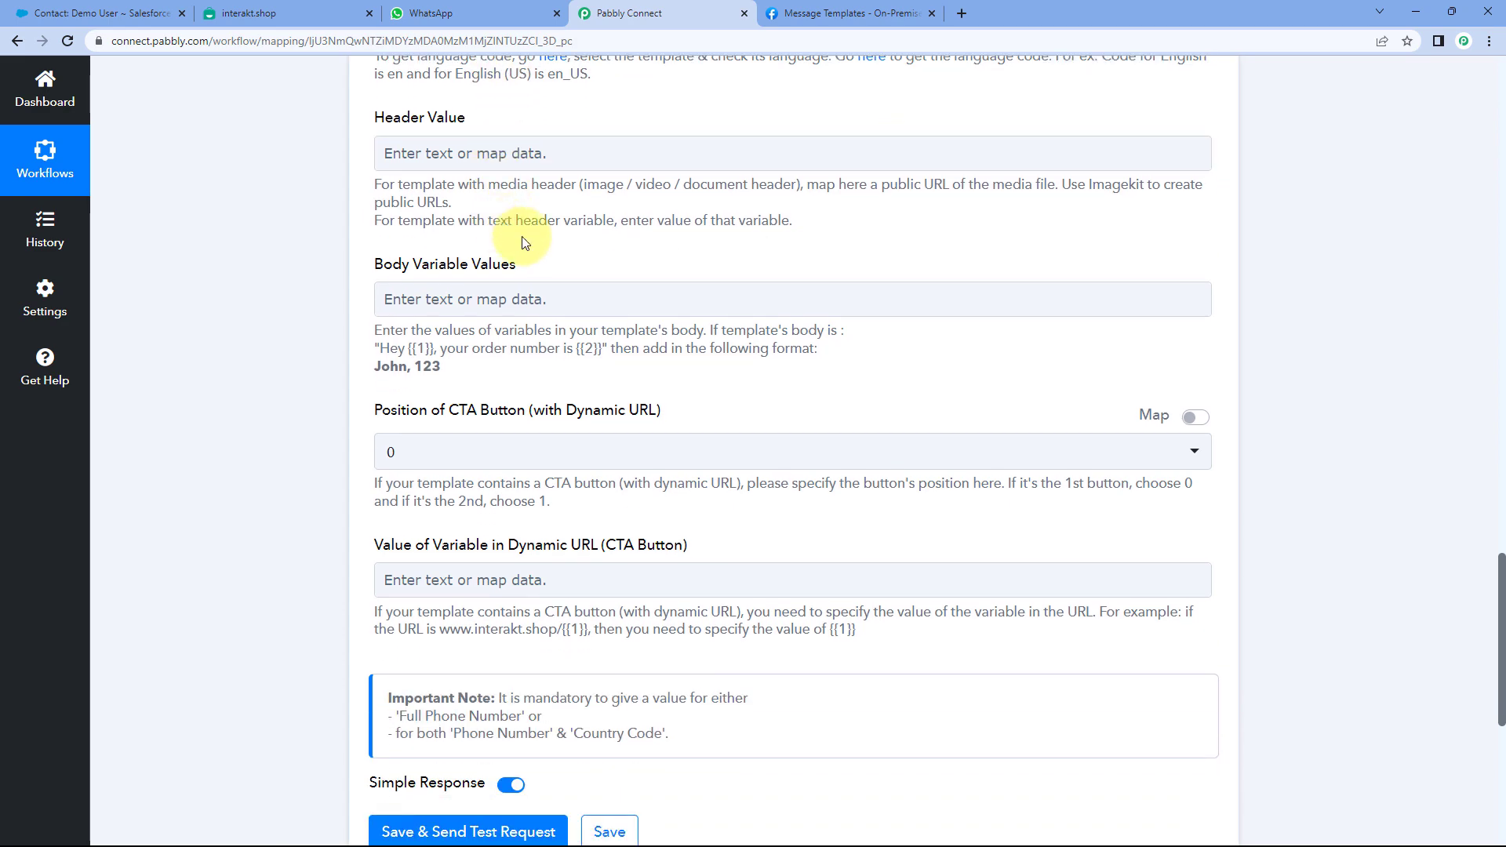
pyautogui.click(326, 7)
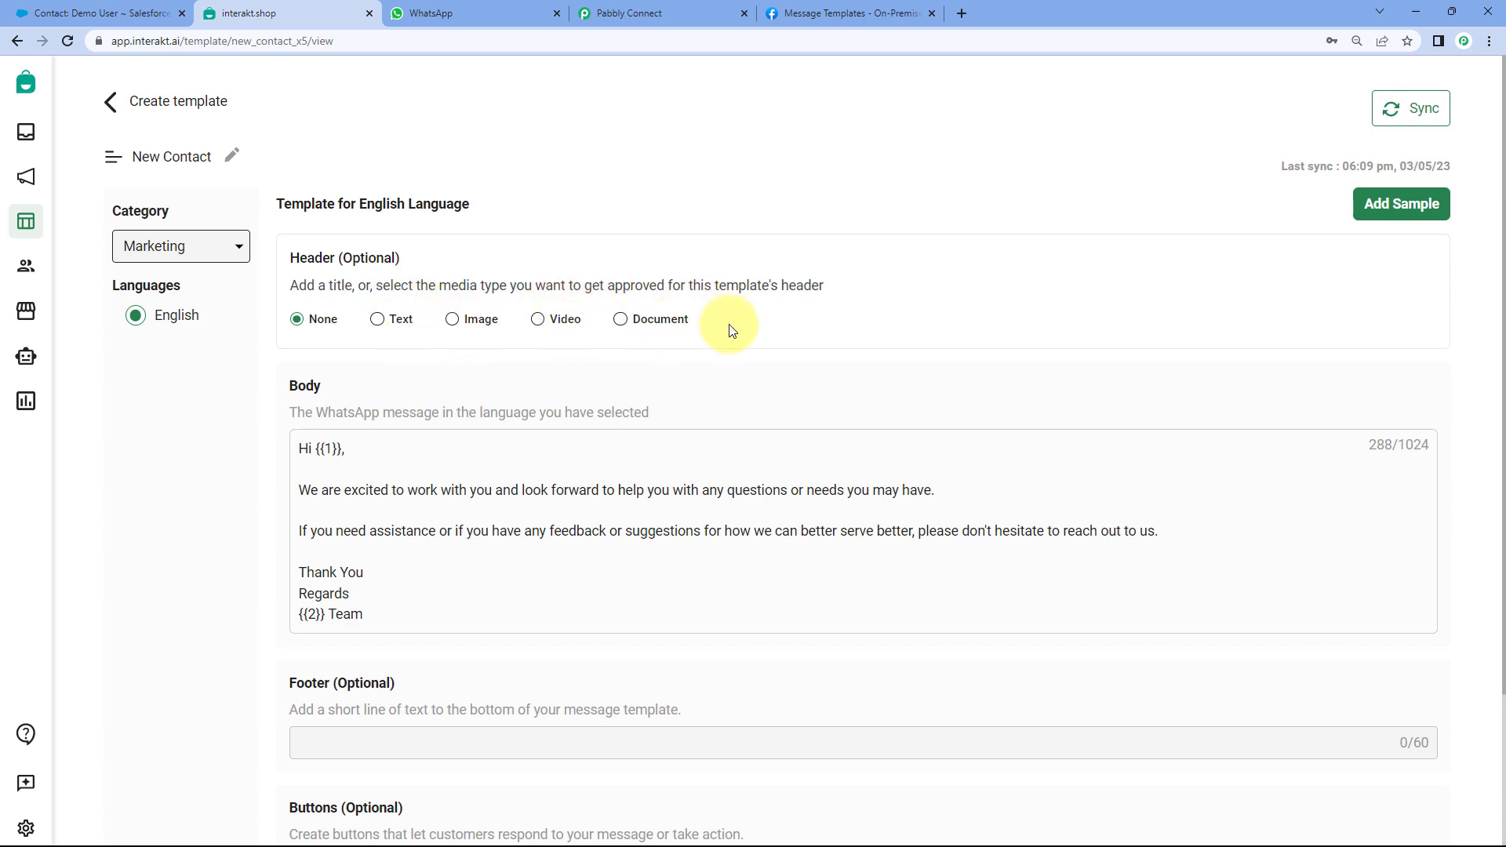
# - Verify in Interakt that the New Contact template's Header (Optional) is None
pyautogui.click(648, 14)
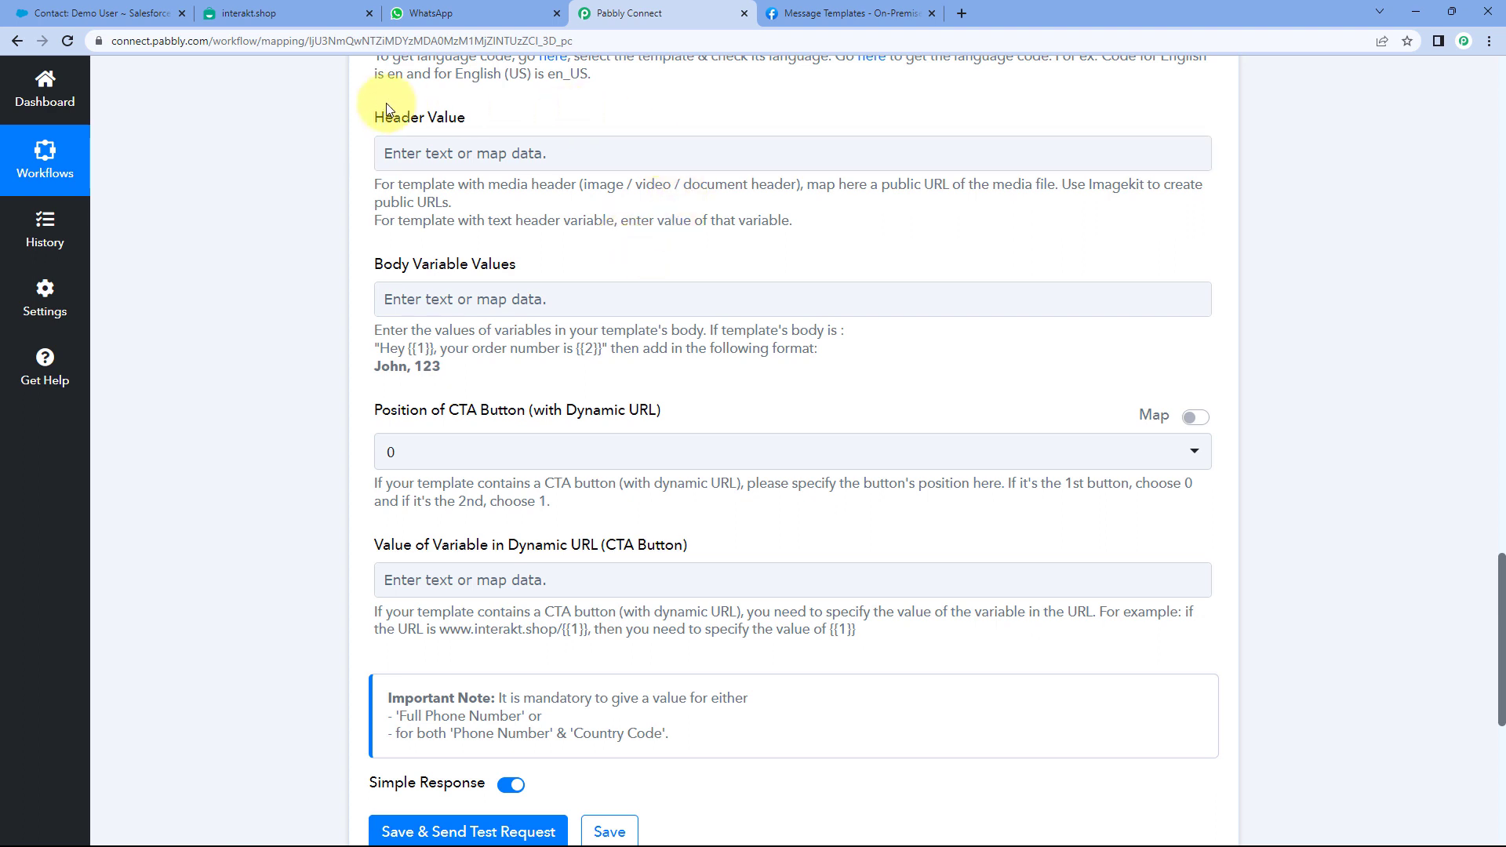
pyautogui.click(454, 163)
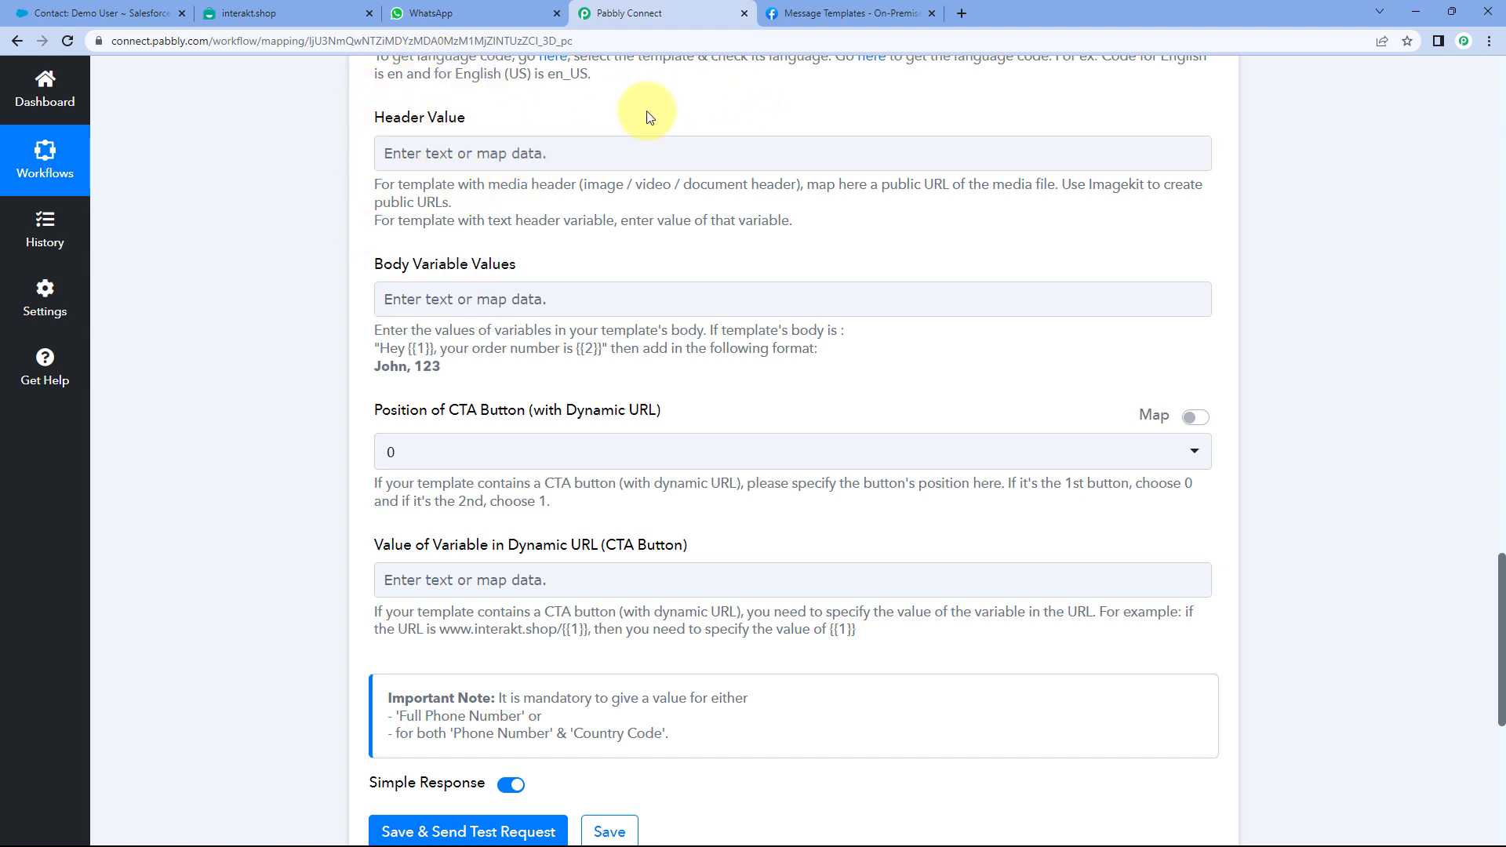
pyautogui.click(310, 13)
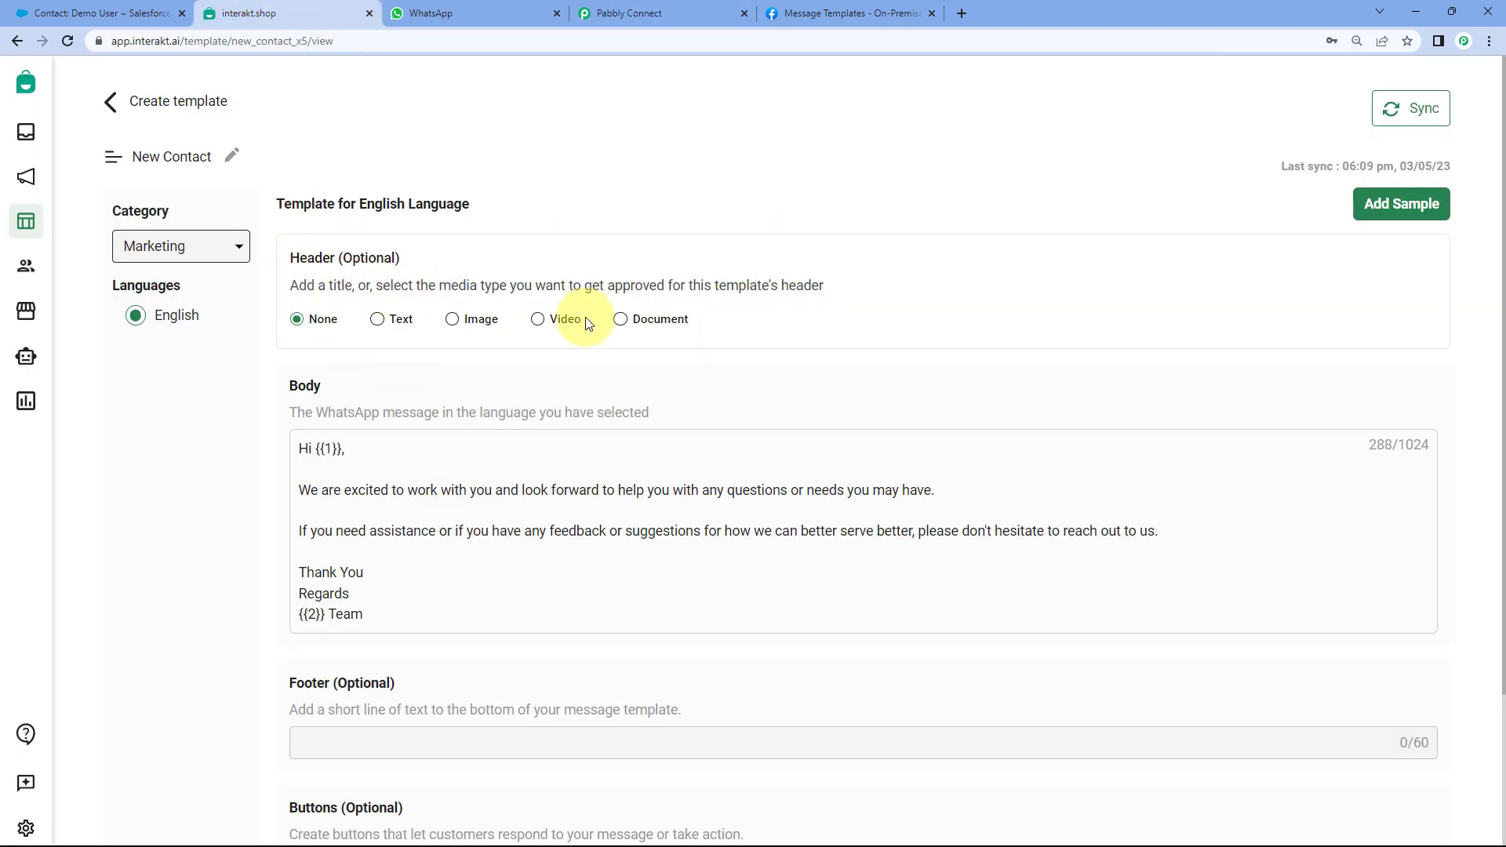
pyautogui.scroll(-1, 588, 319)
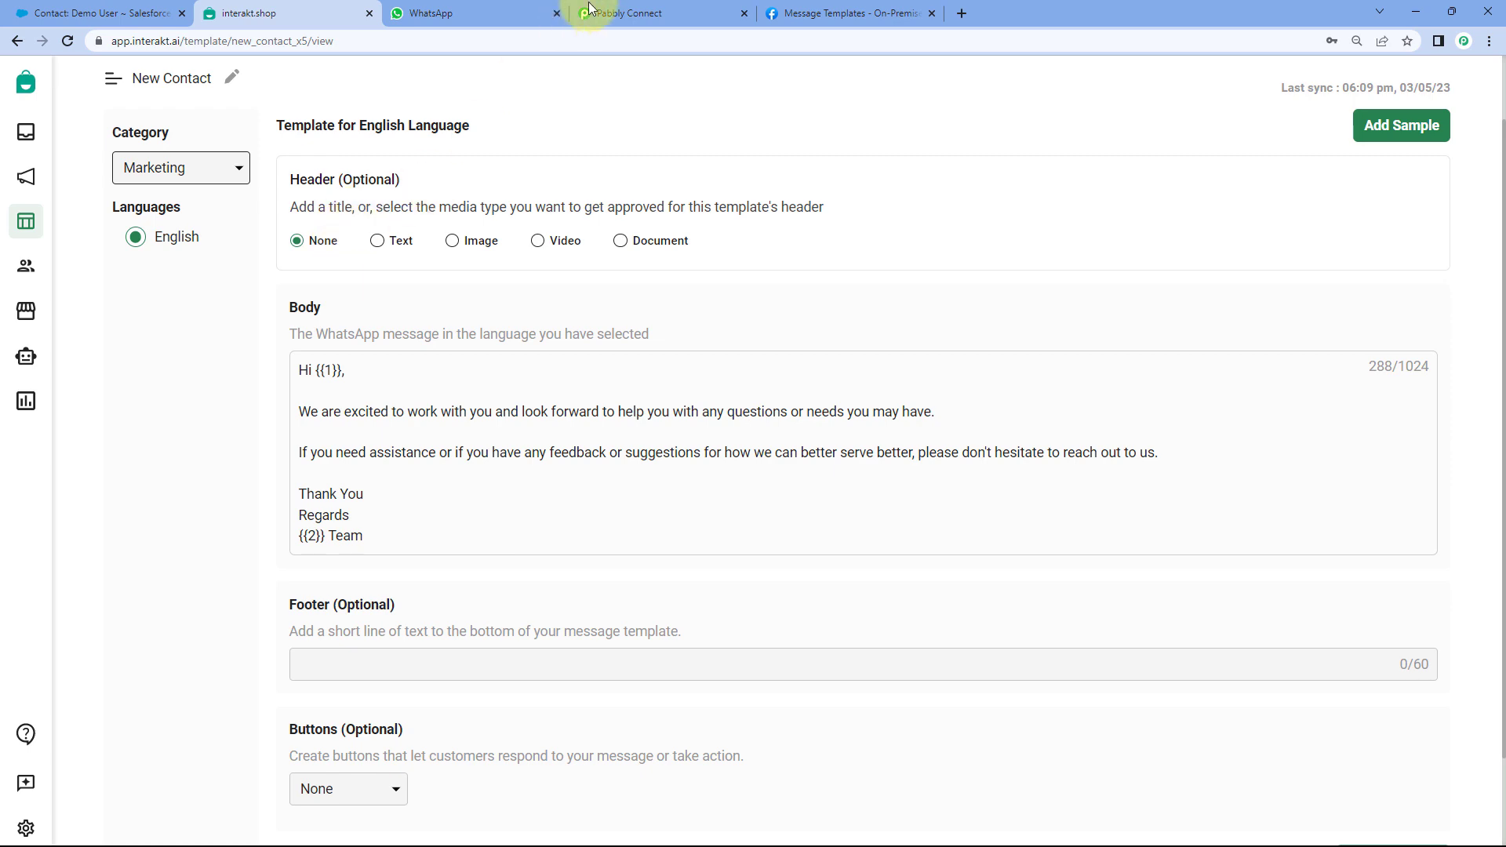
pyautogui.click(636, 13)
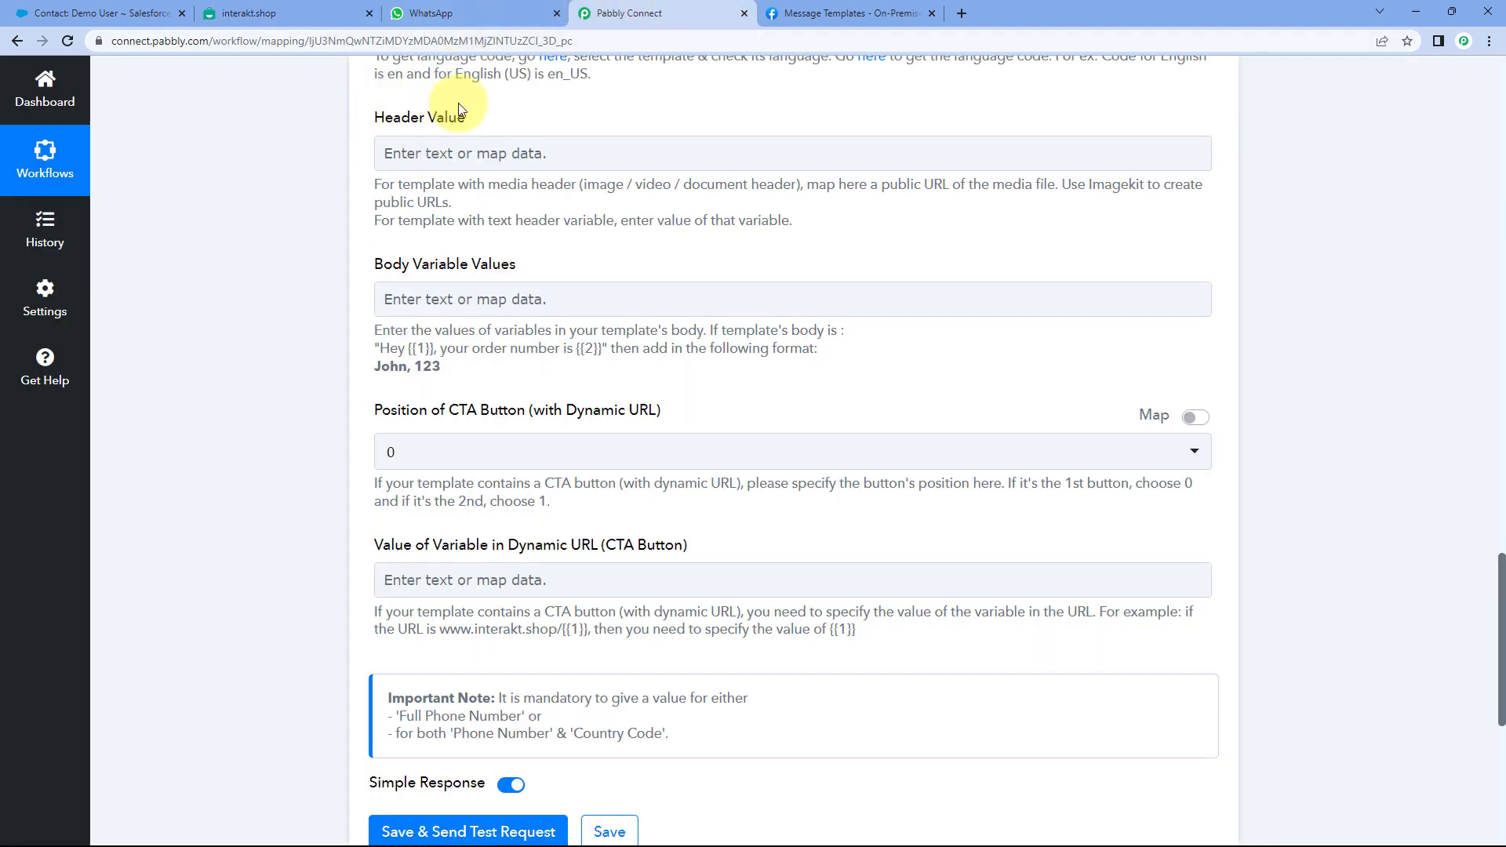
pyautogui.scroll(-1, 363, 180)
pyautogui.scroll(-1, 363, 181)
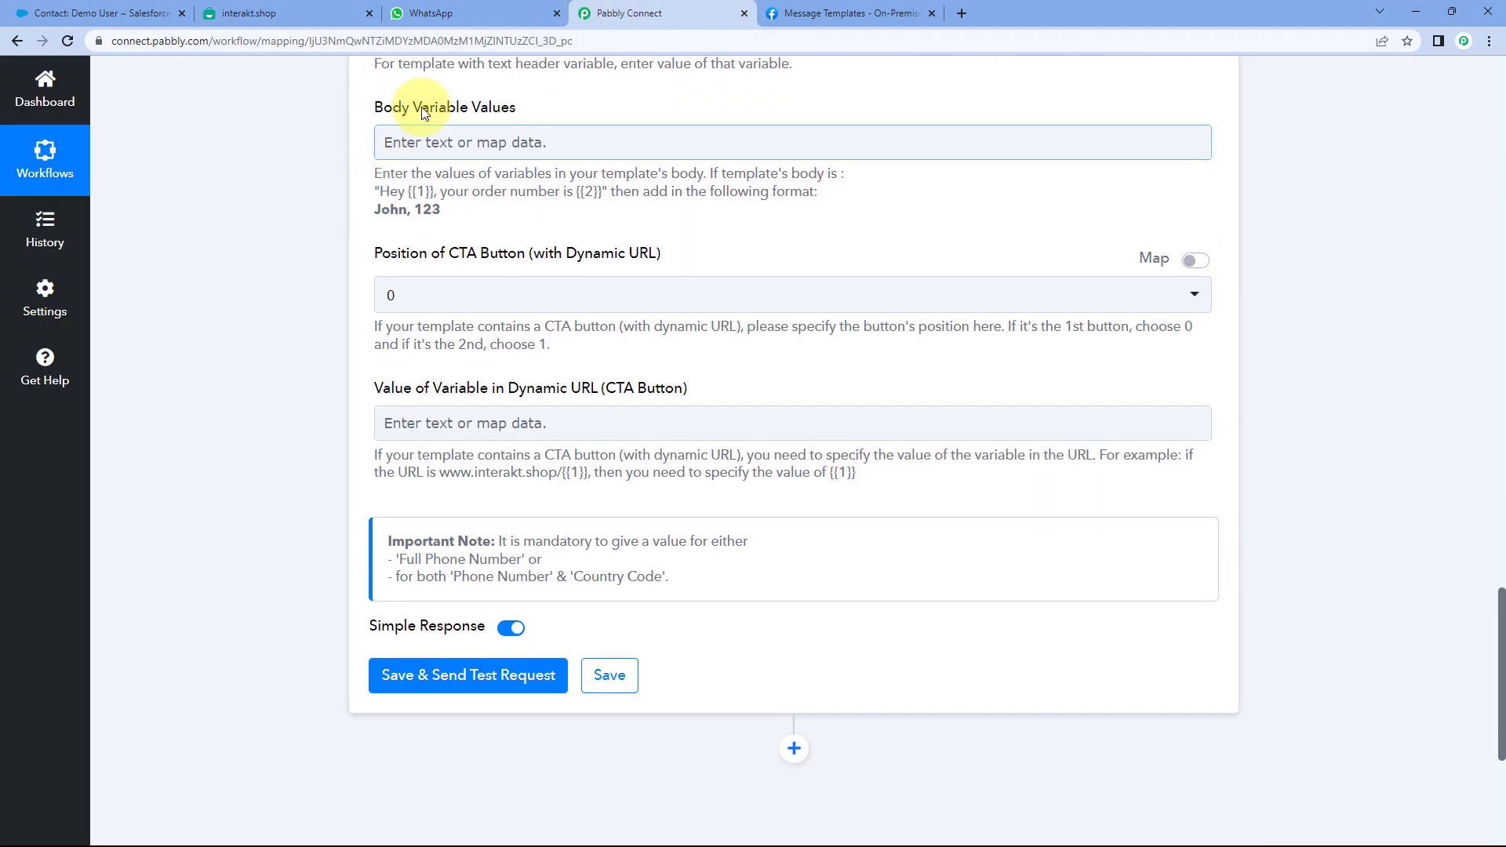
pyautogui.click(510, 96)
pyautogui.click(543, 100)
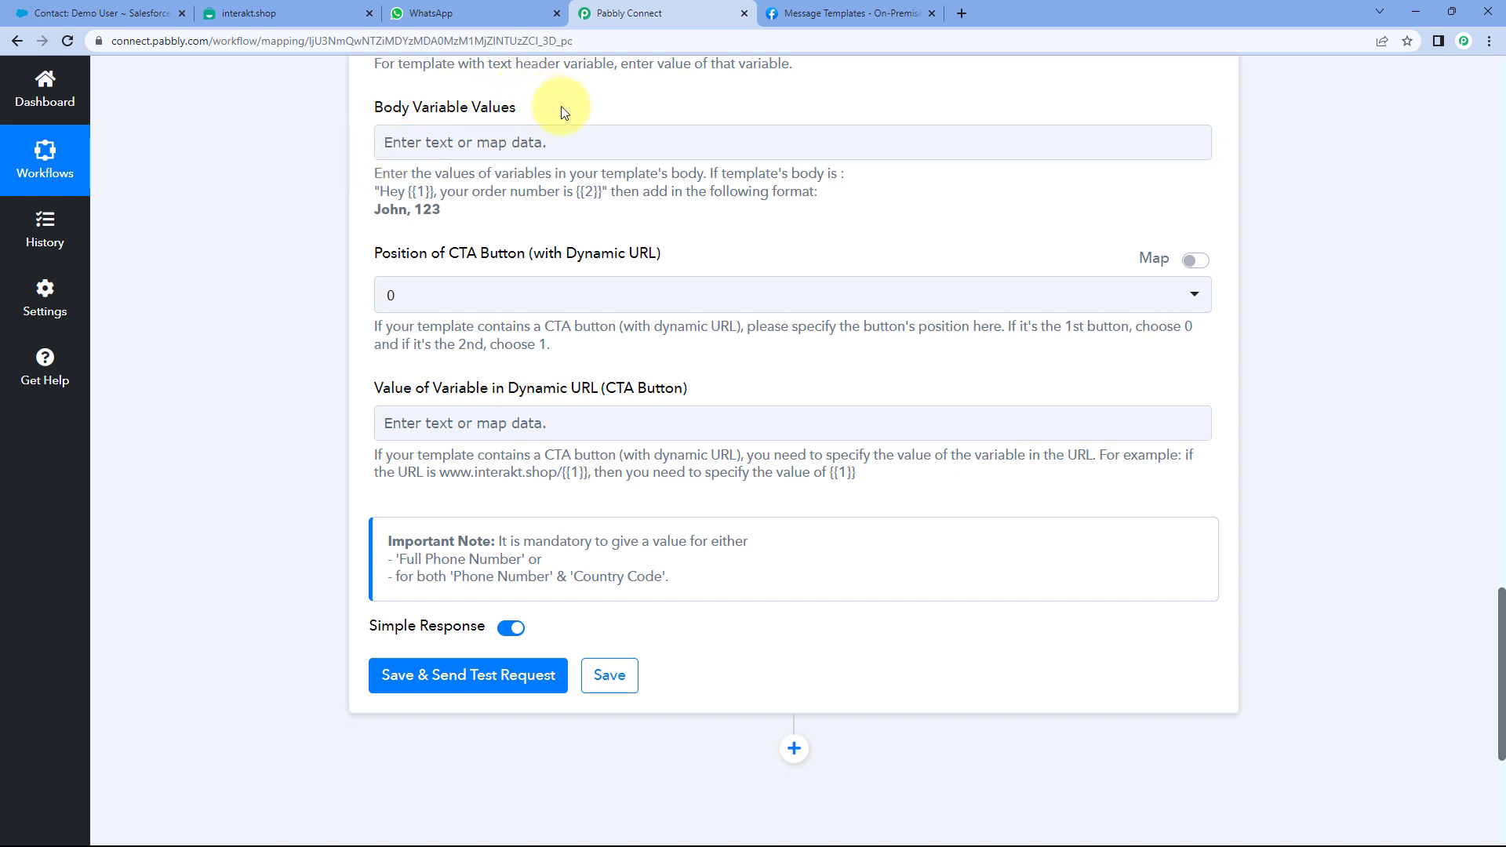
pyautogui.click(350, 13)
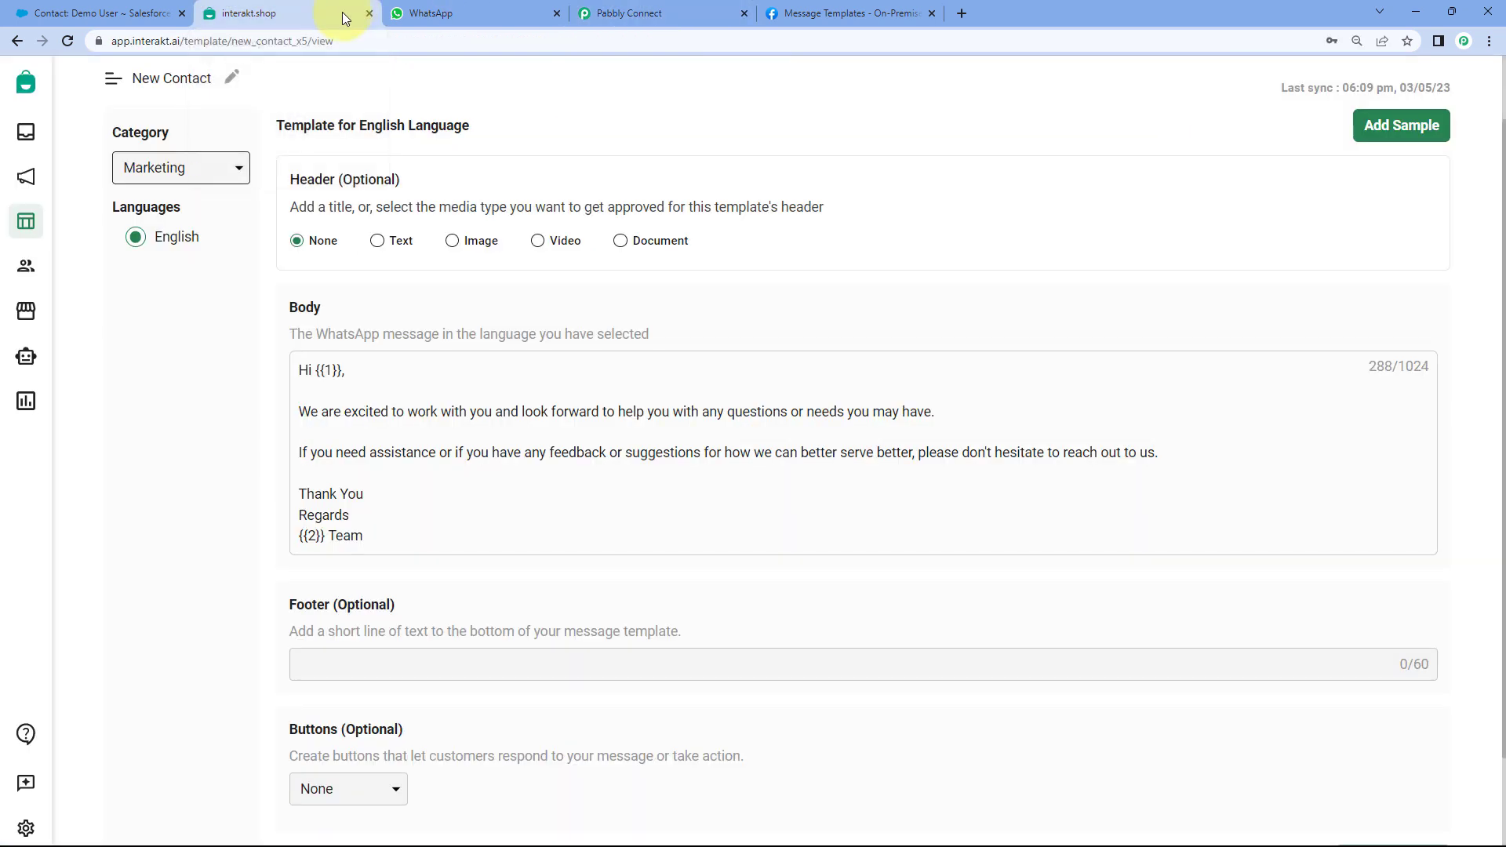
# - Highlight the {{1}} greeting variable and the {{2}} variable before Team in the template body
pyautogui.scroll(-1, 414, 302)
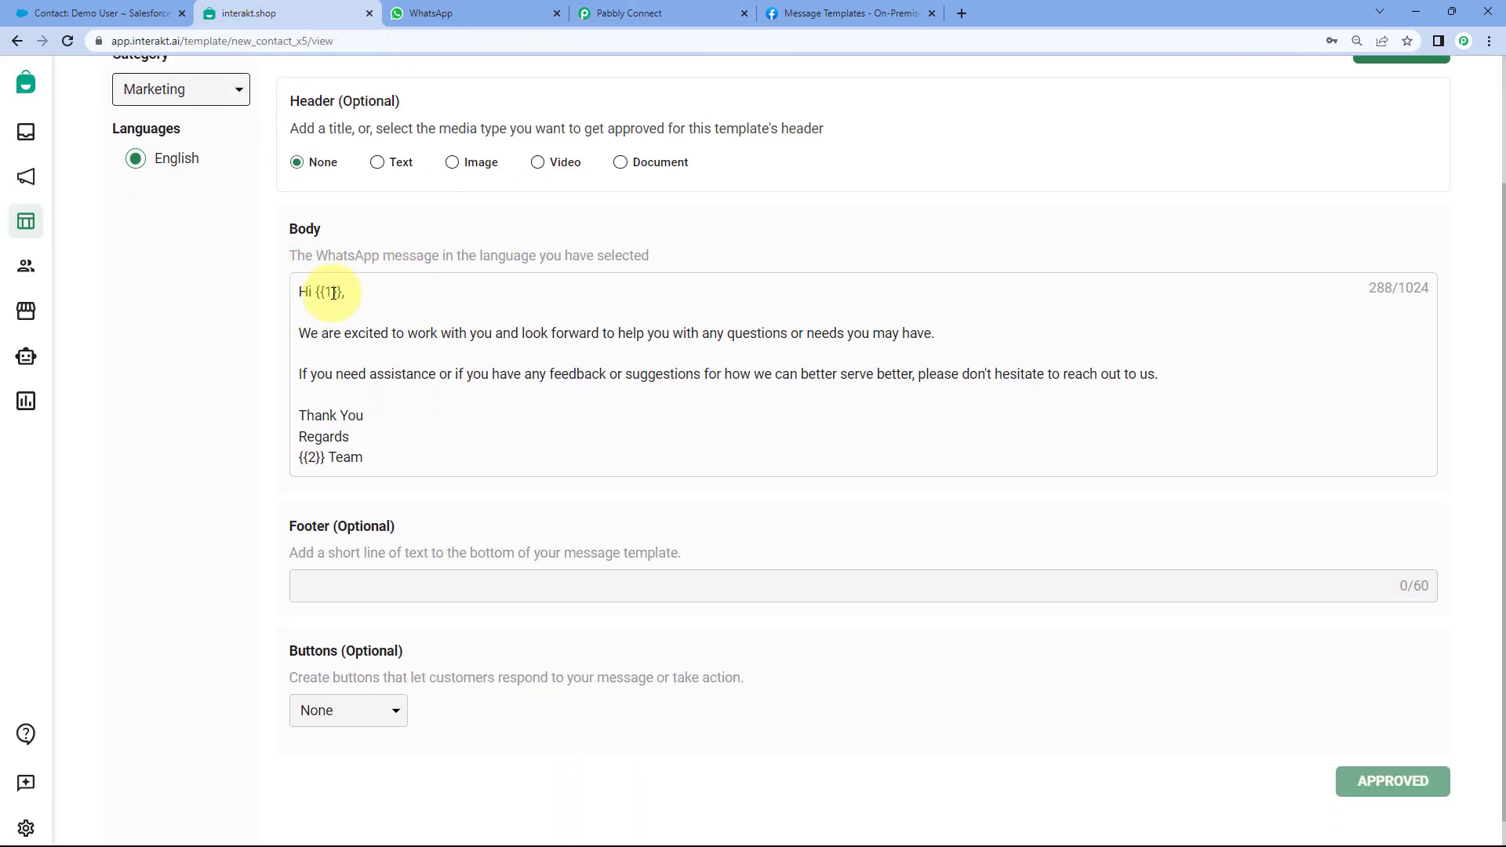
pyautogui.moveTo(316, 292); pyautogui.dragTo(344, 297)
pyautogui.click(305, 457)
pyautogui.moveTo(306, 458); pyautogui.dragTo(298, 458)
pyautogui.click(299, 305)
pyautogui.moveTo(336, 293); pyautogui.dragTo(324, 293)
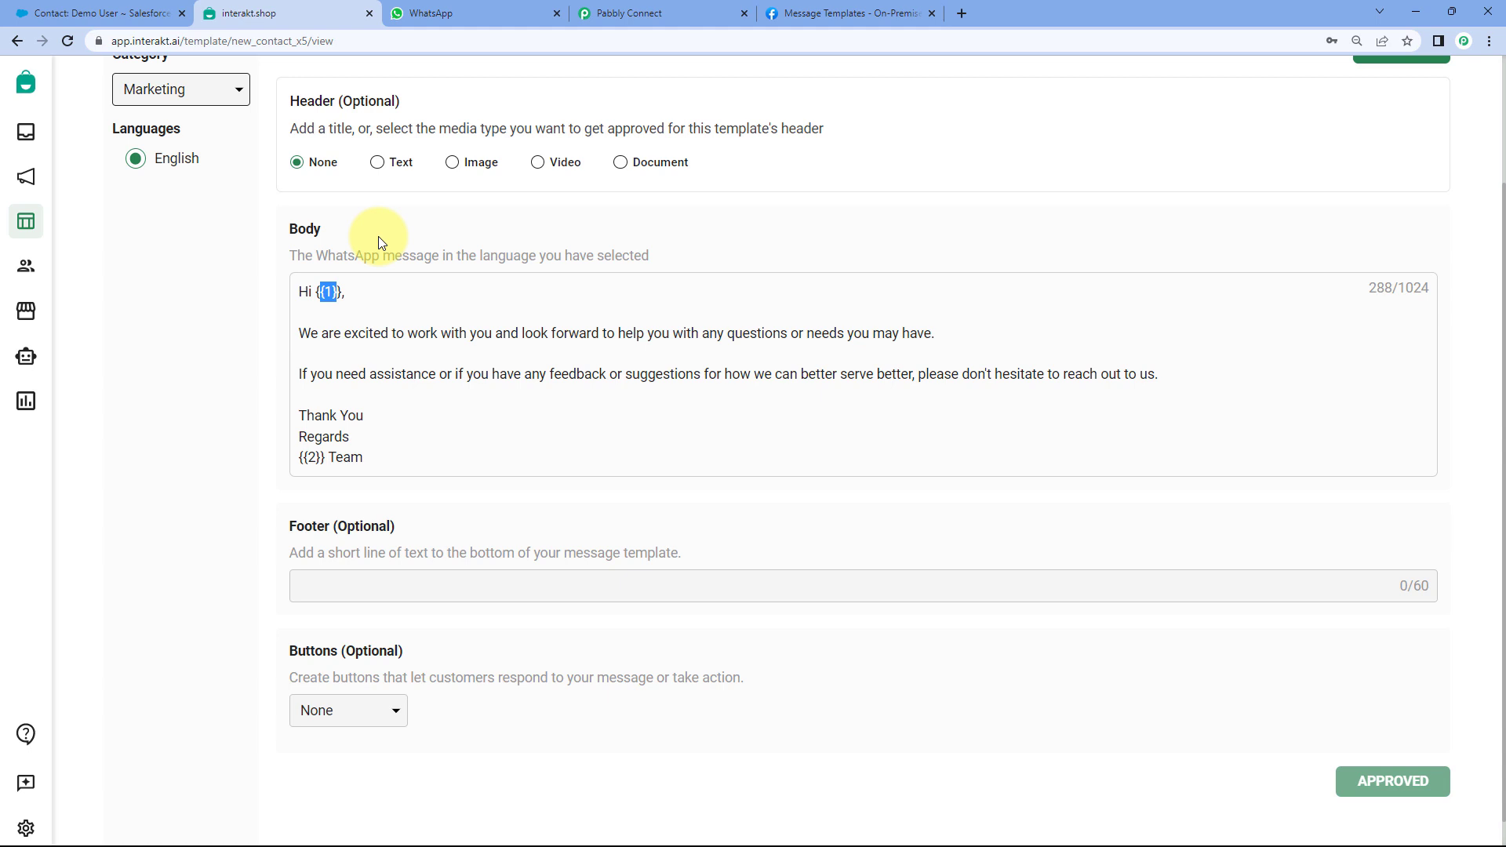
pyautogui.click(330, 294)
pyautogui.moveTo(342, 292); pyautogui.dragTo(312, 292)
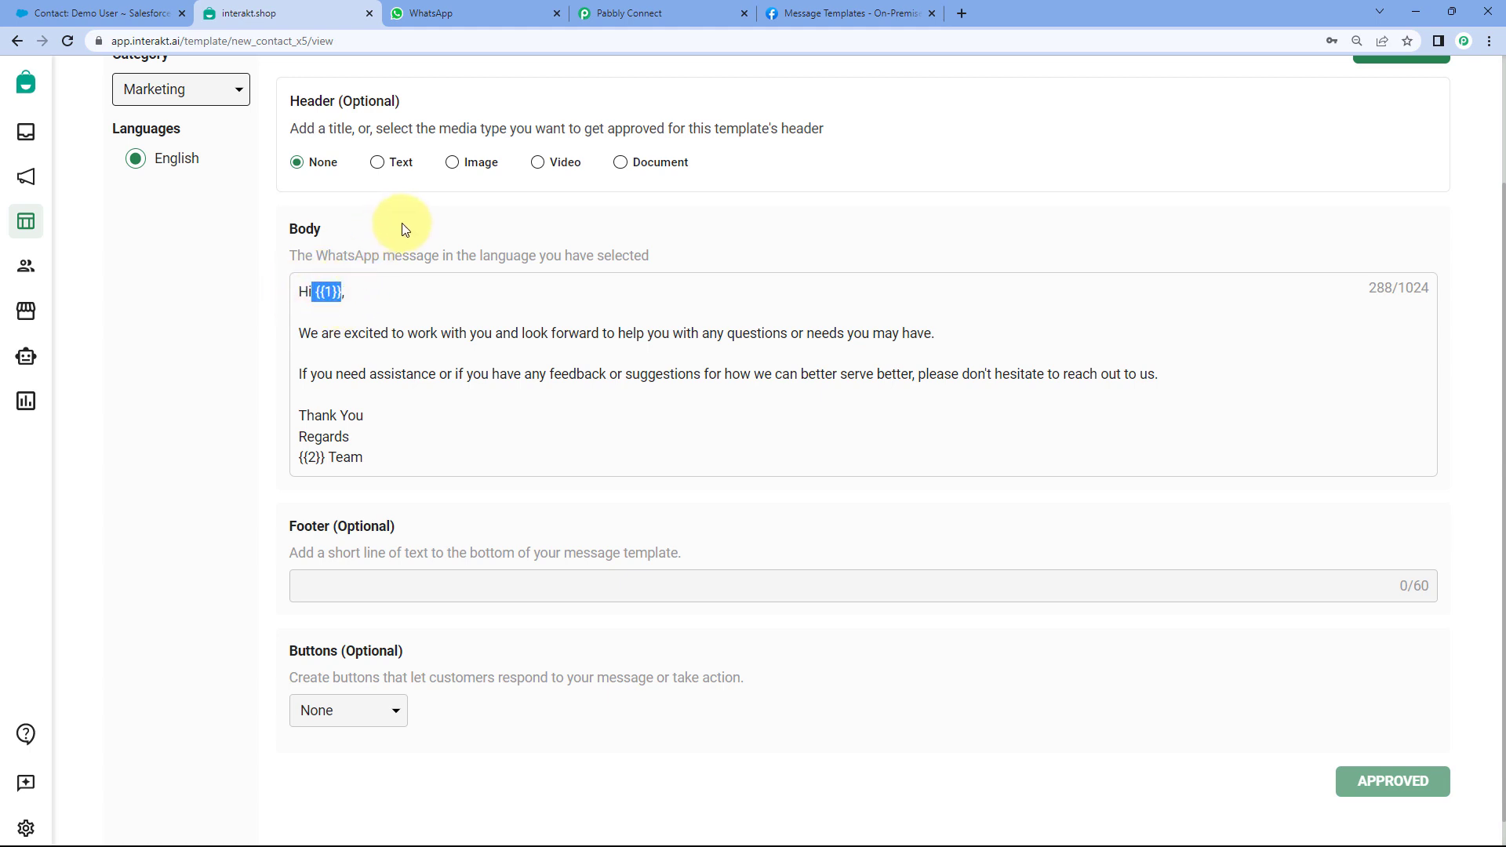
pyautogui.click(324, 293)
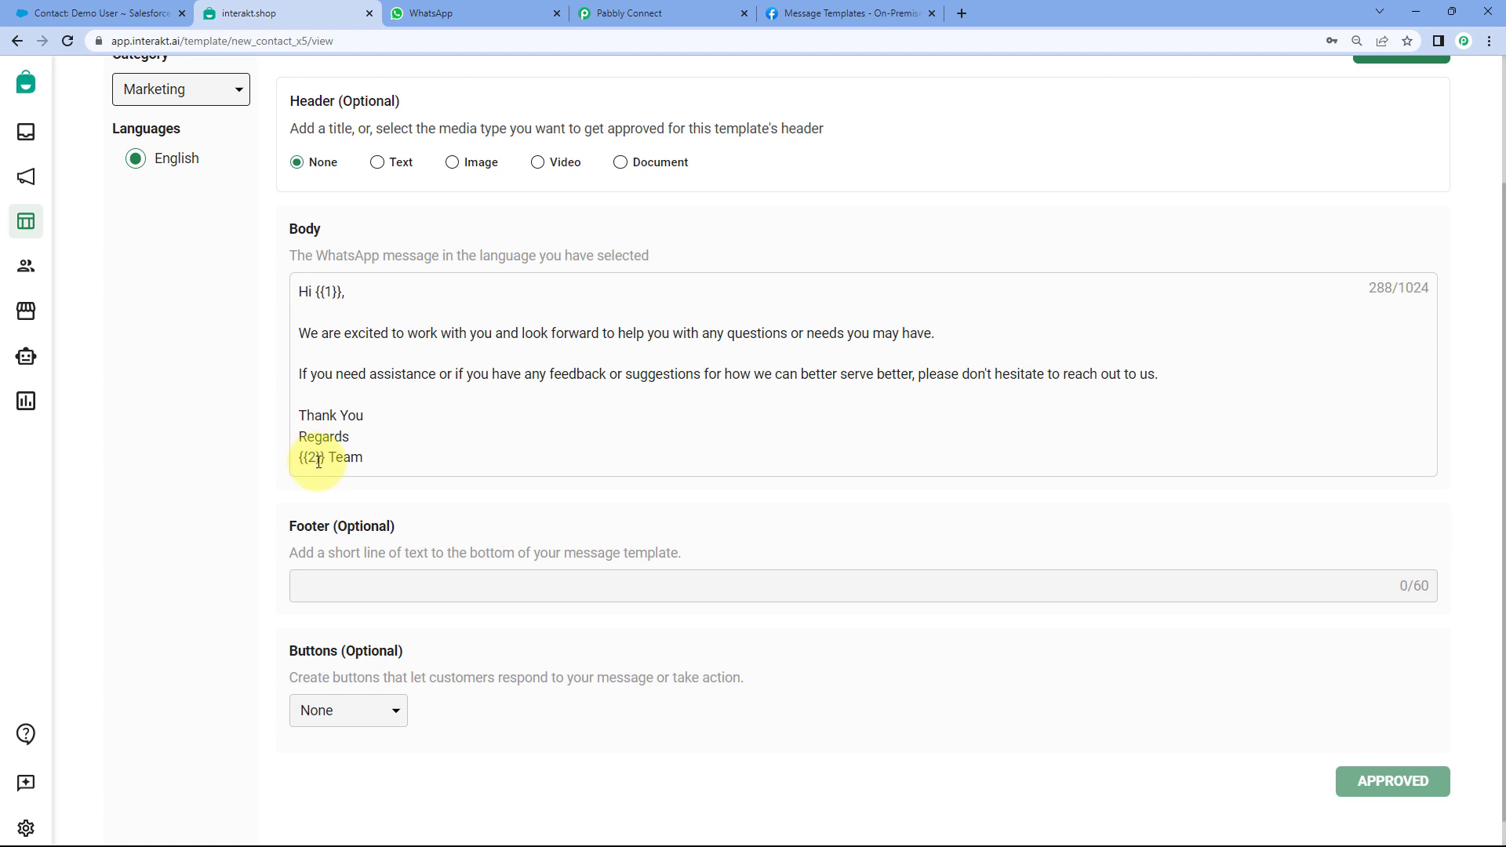
pyautogui.moveTo(319, 461); pyautogui.dragTo(303, 457)
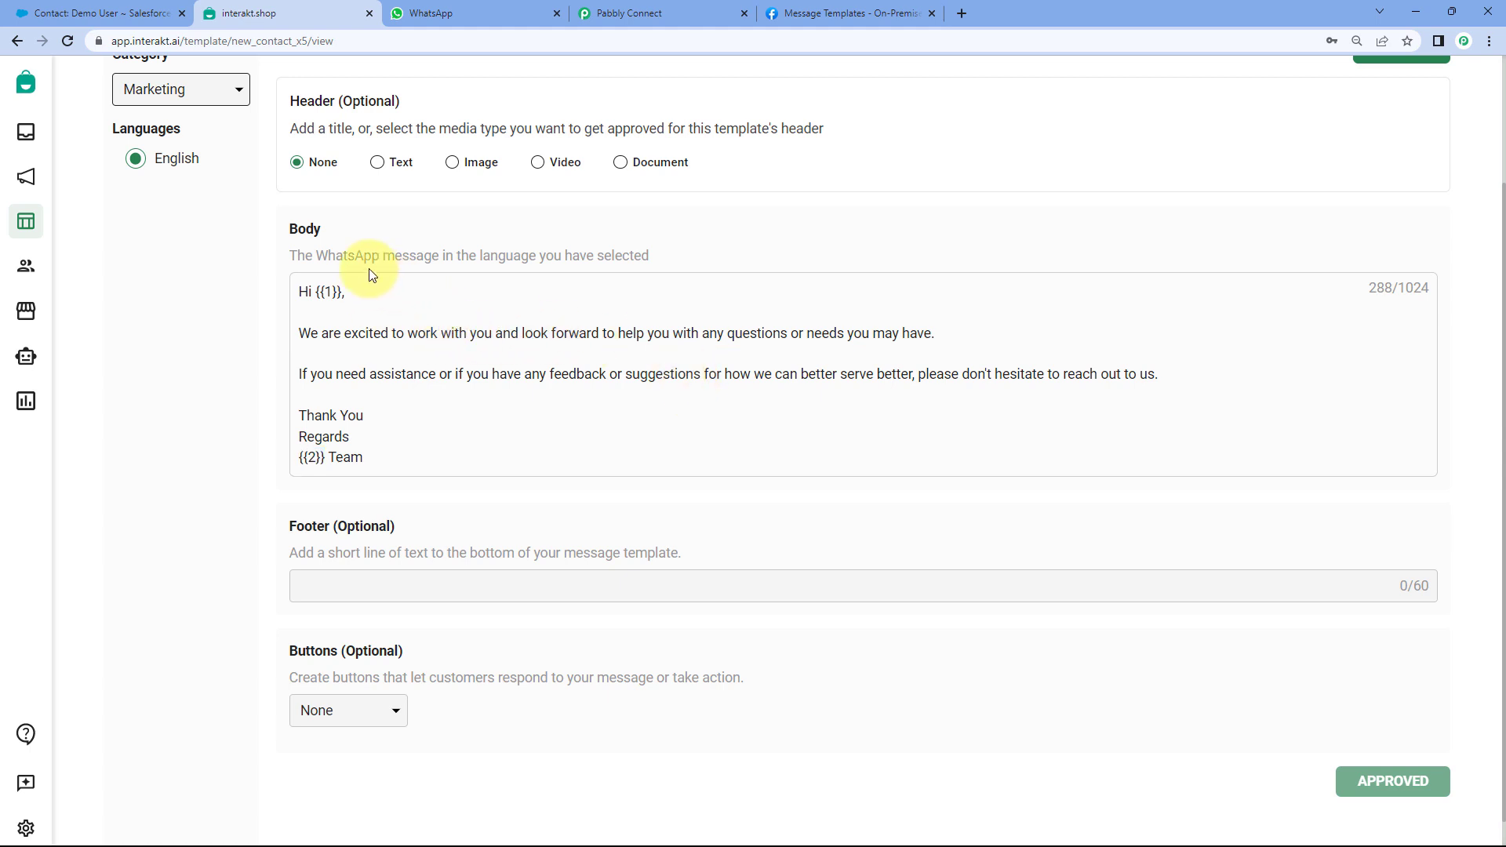
# - Select {{1}} again, then go to Pabbly Connect's Body Variable Values field
pyautogui.doubleClick(328, 292)
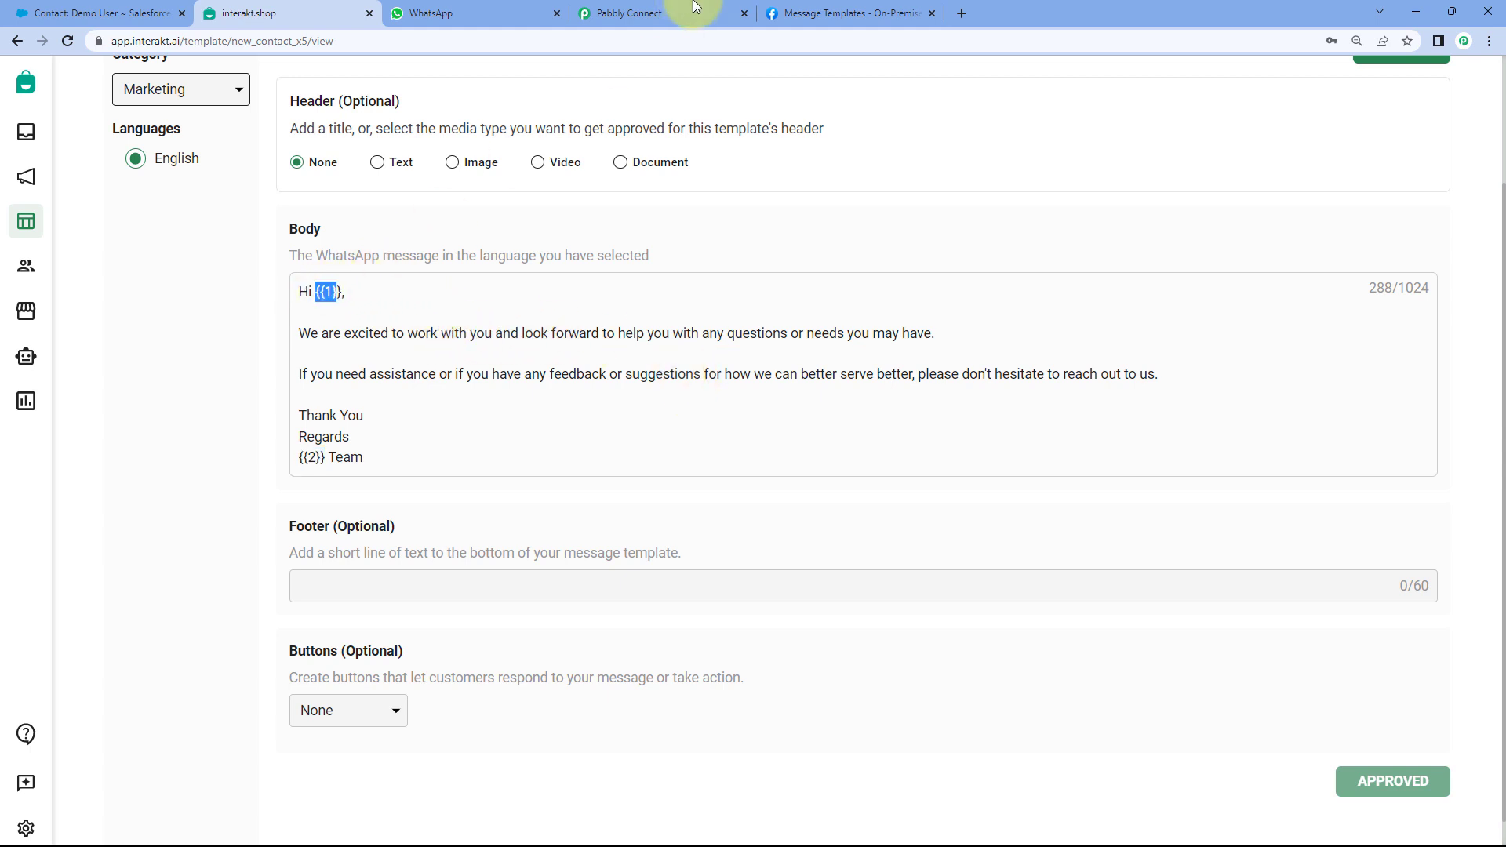
pyautogui.click(677, 2)
pyautogui.click(494, 146)
pyautogui.scroll(1, 488, 206)
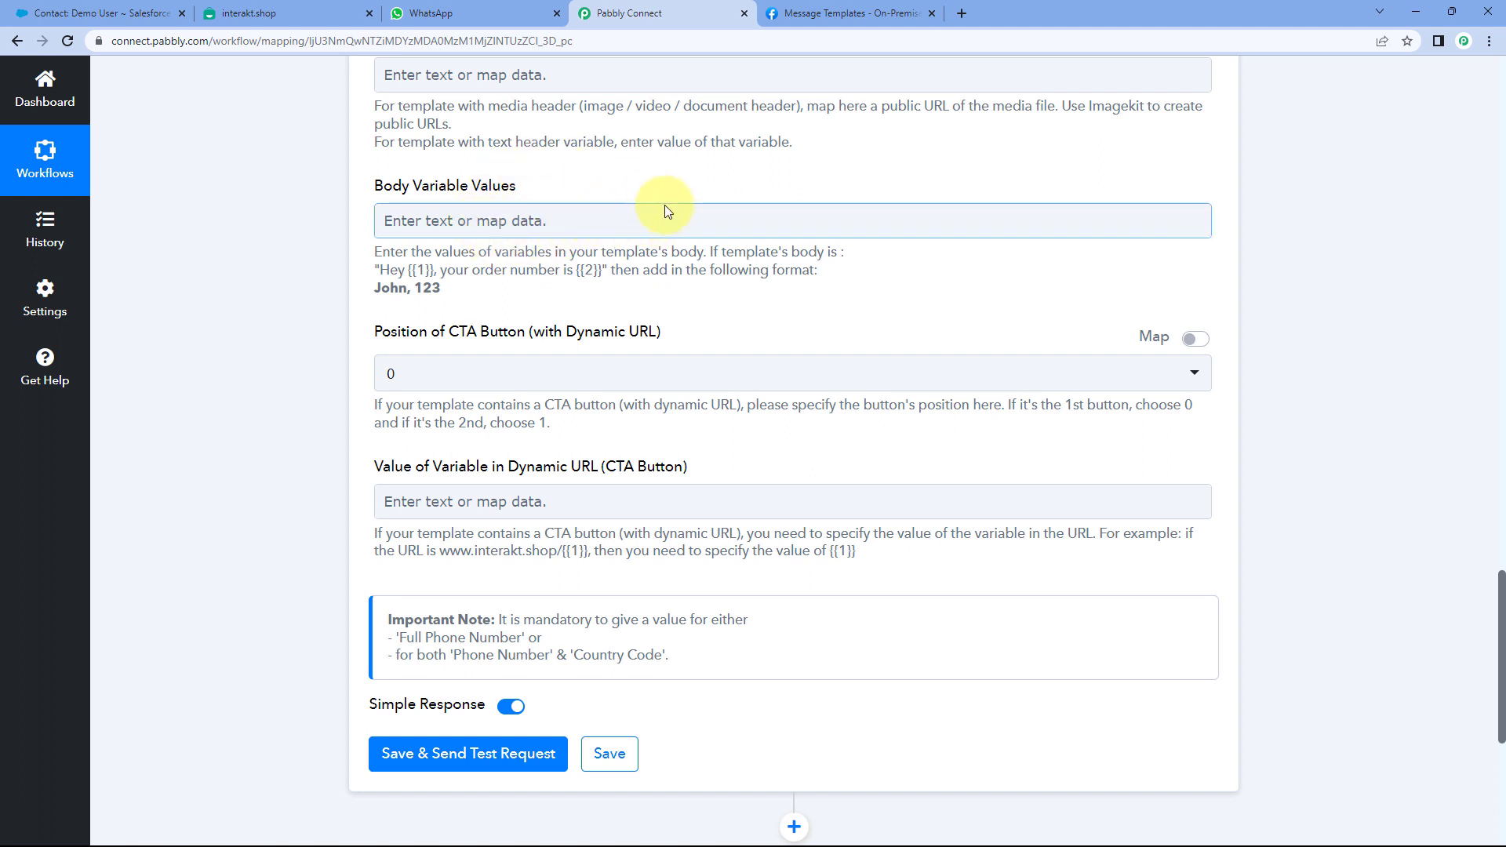
# - Compare the Interakt template's {{1}} variable with the Salesforce contact's FirstName value Demo
pyautogui.click(267, 14)
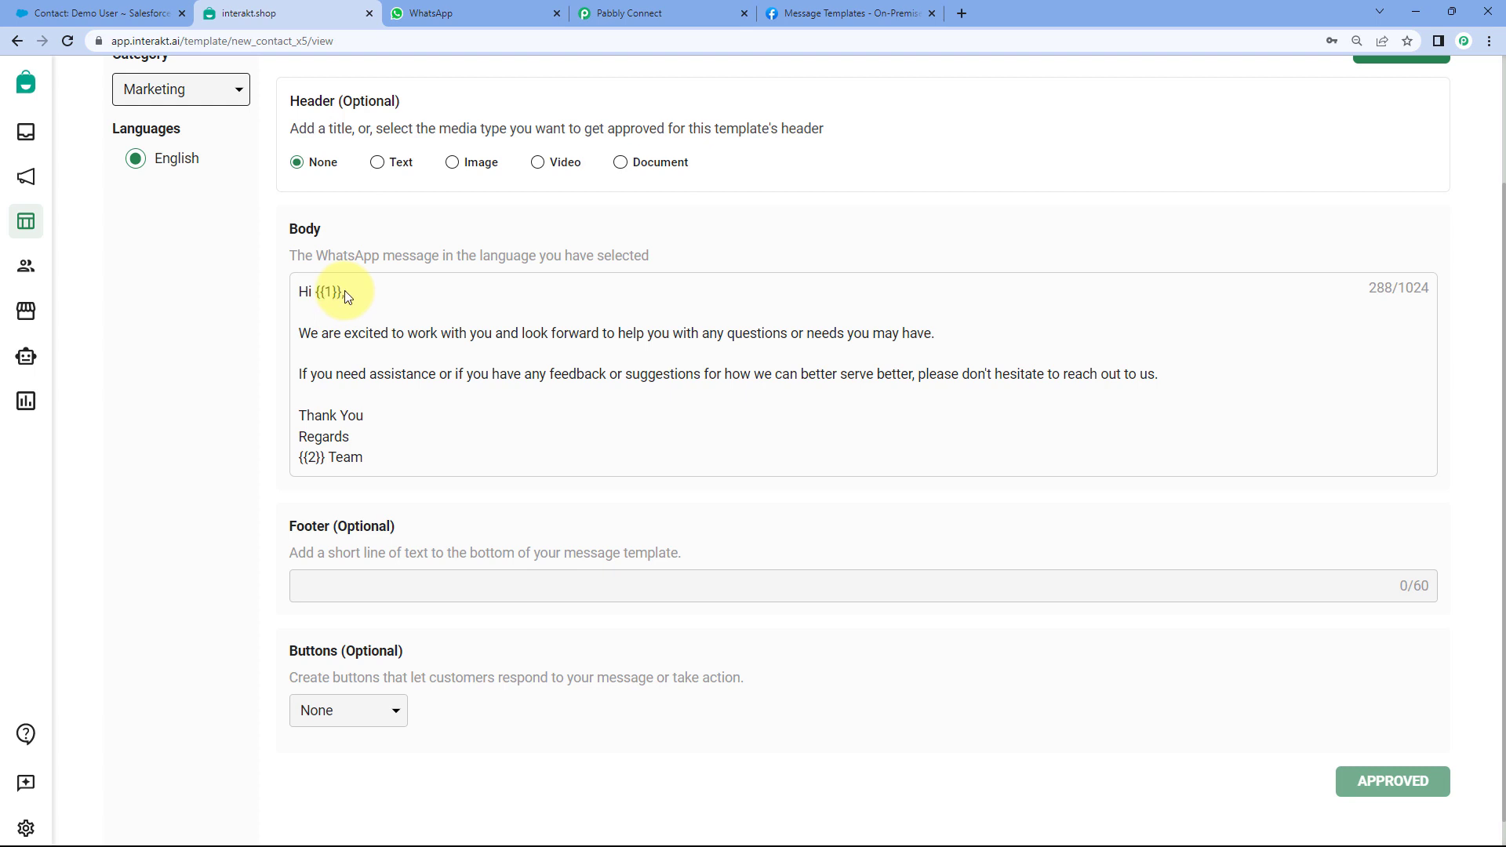
pyautogui.moveTo(337, 291); pyautogui.dragTo(320, 291)
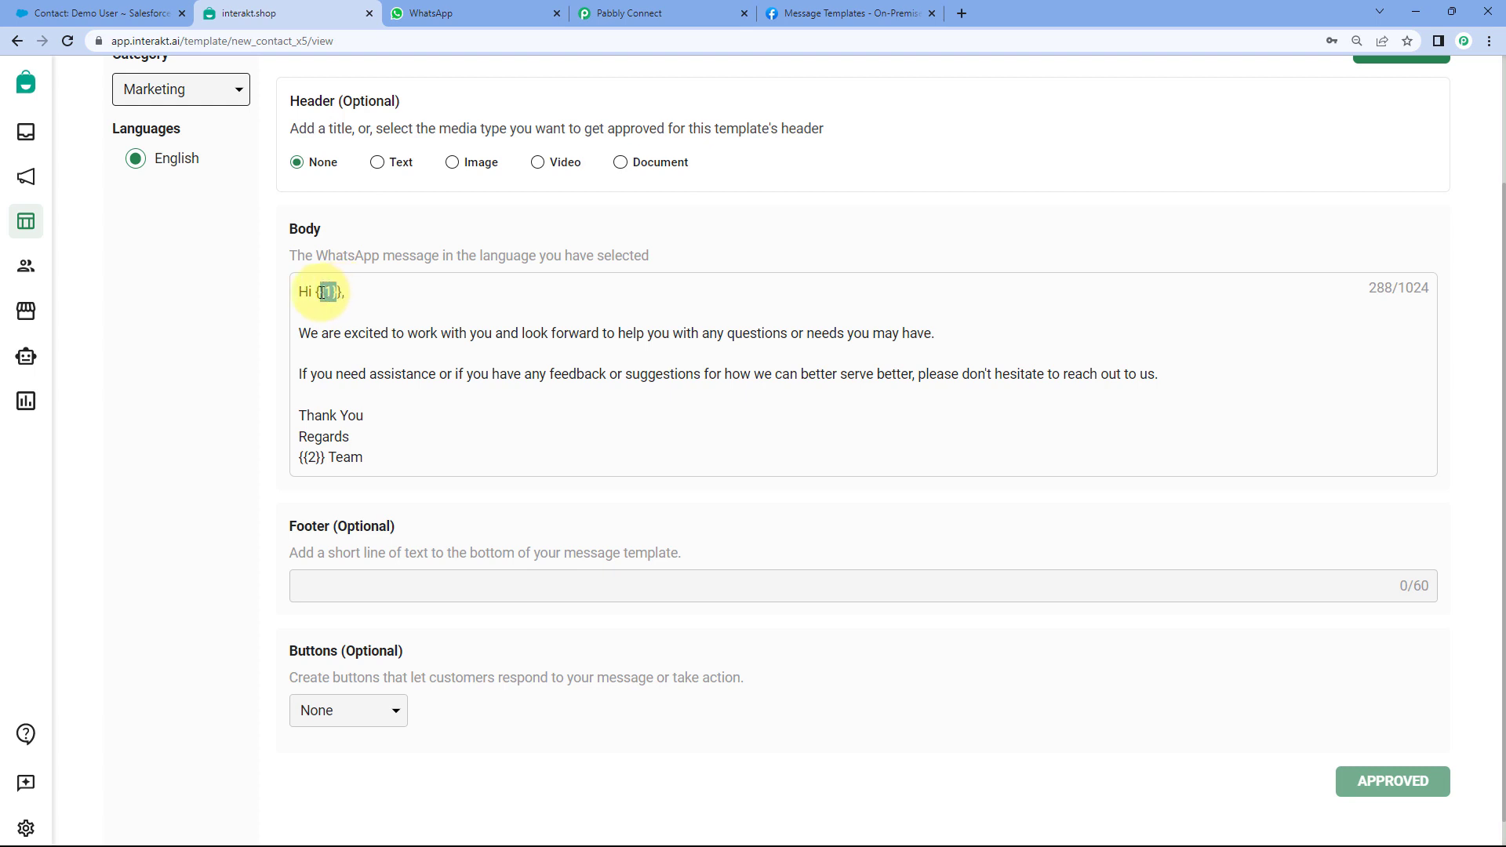
pyautogui.click(621, 13)
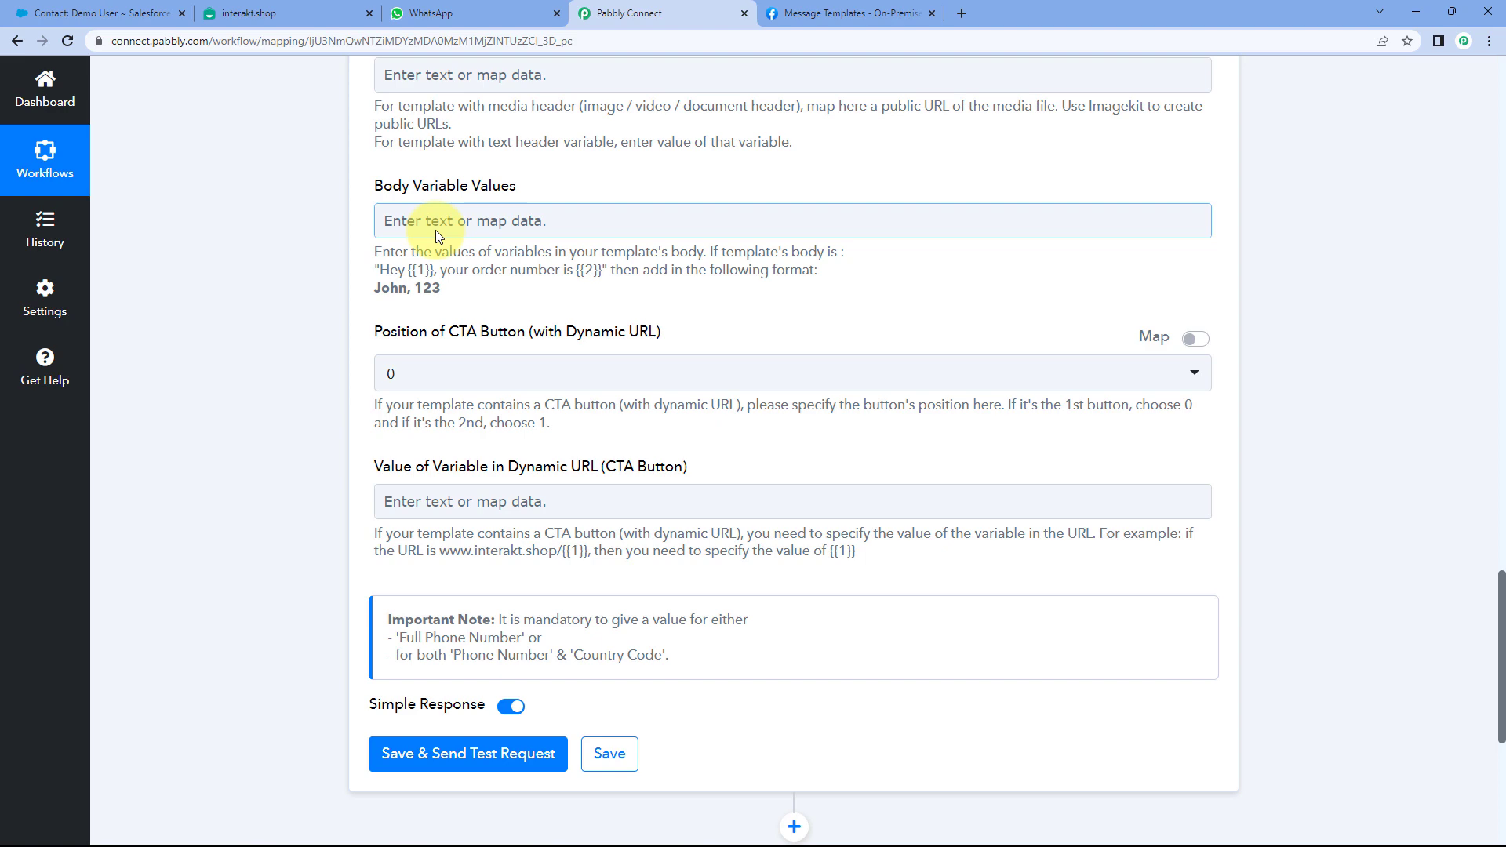
pyautogui.scroll(9, 649, 194)
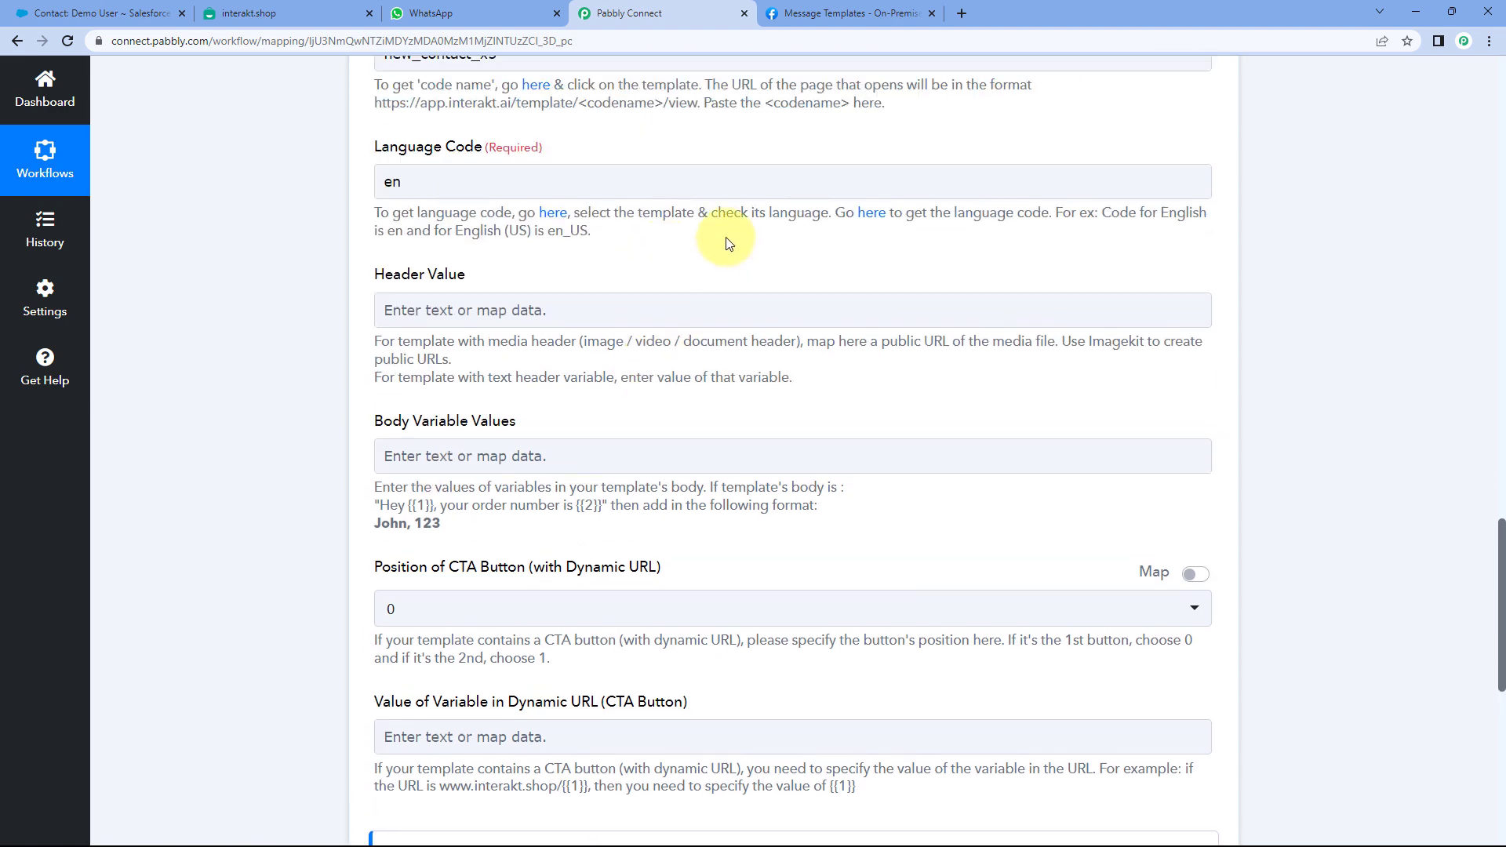
pyautogui.scroll(10, 749, 329)
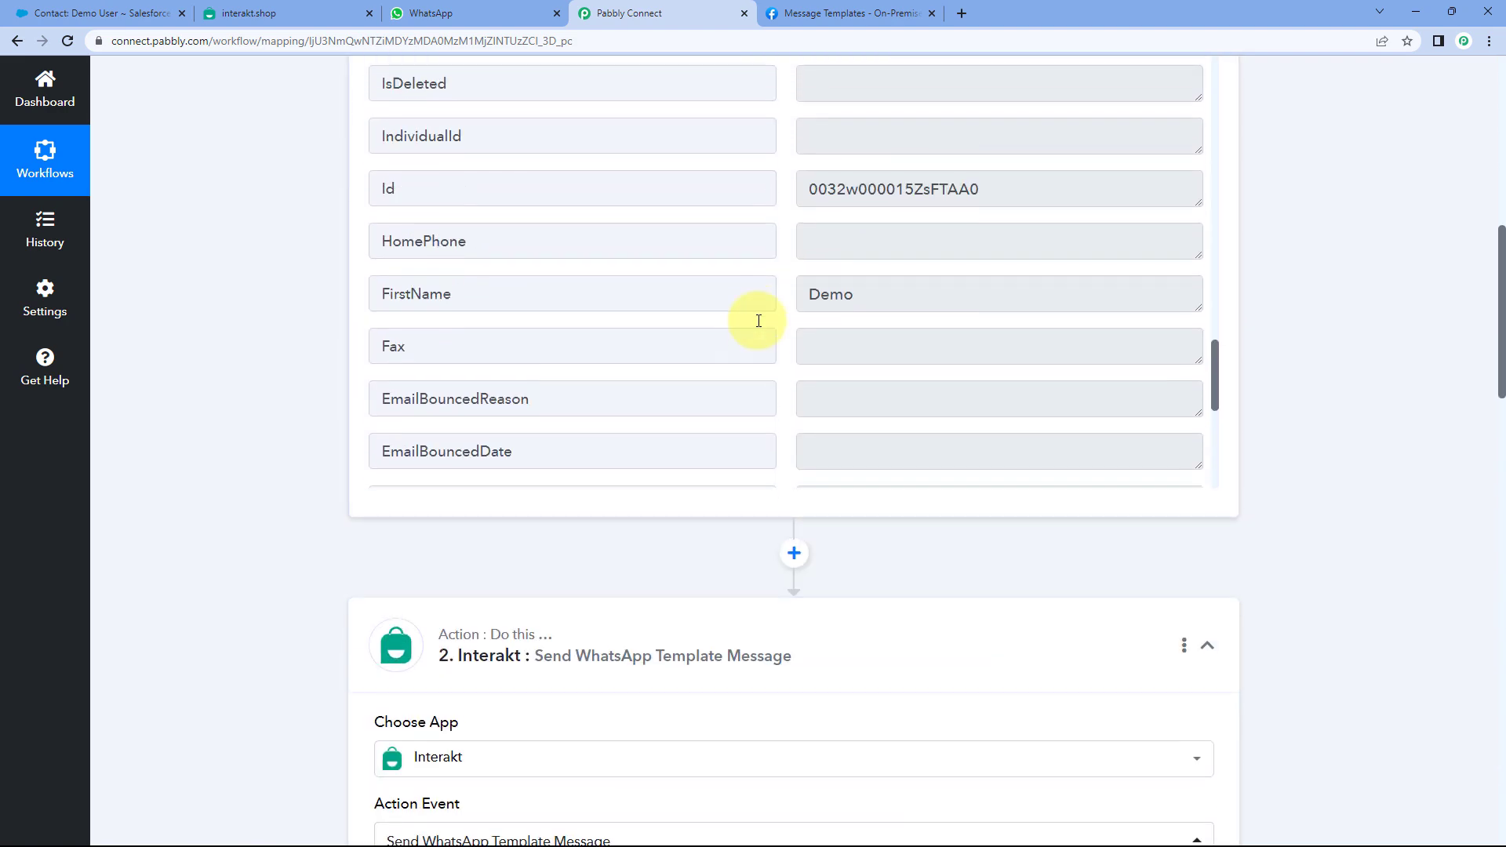
pyautogui.moveTo(894, 336); pyautogui.dragTo(764, 326)
pyautogui.click(787, 313)
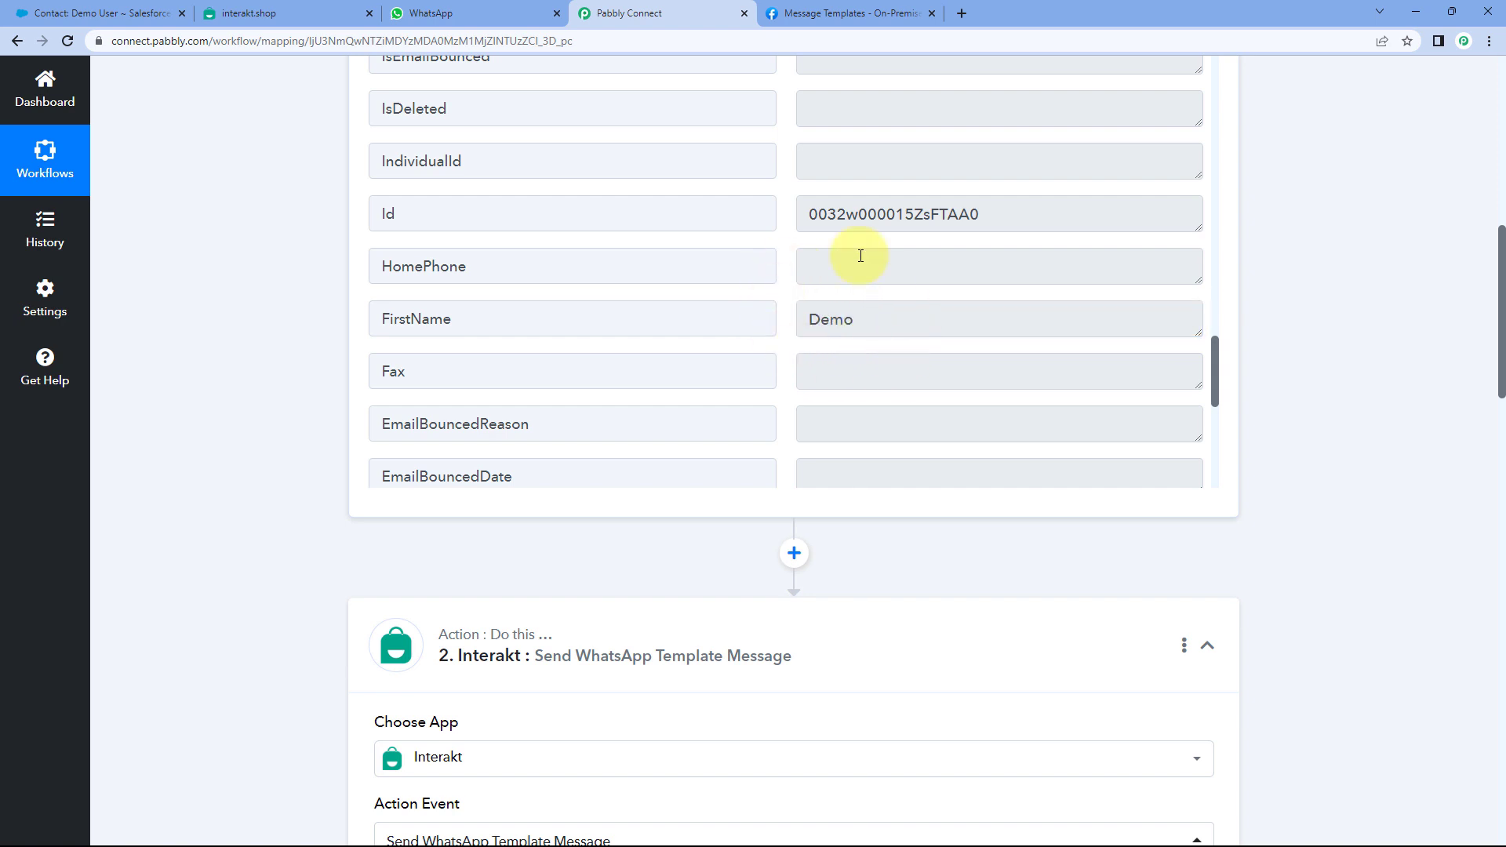
pyautogui.scroll(-15, 311, 405)
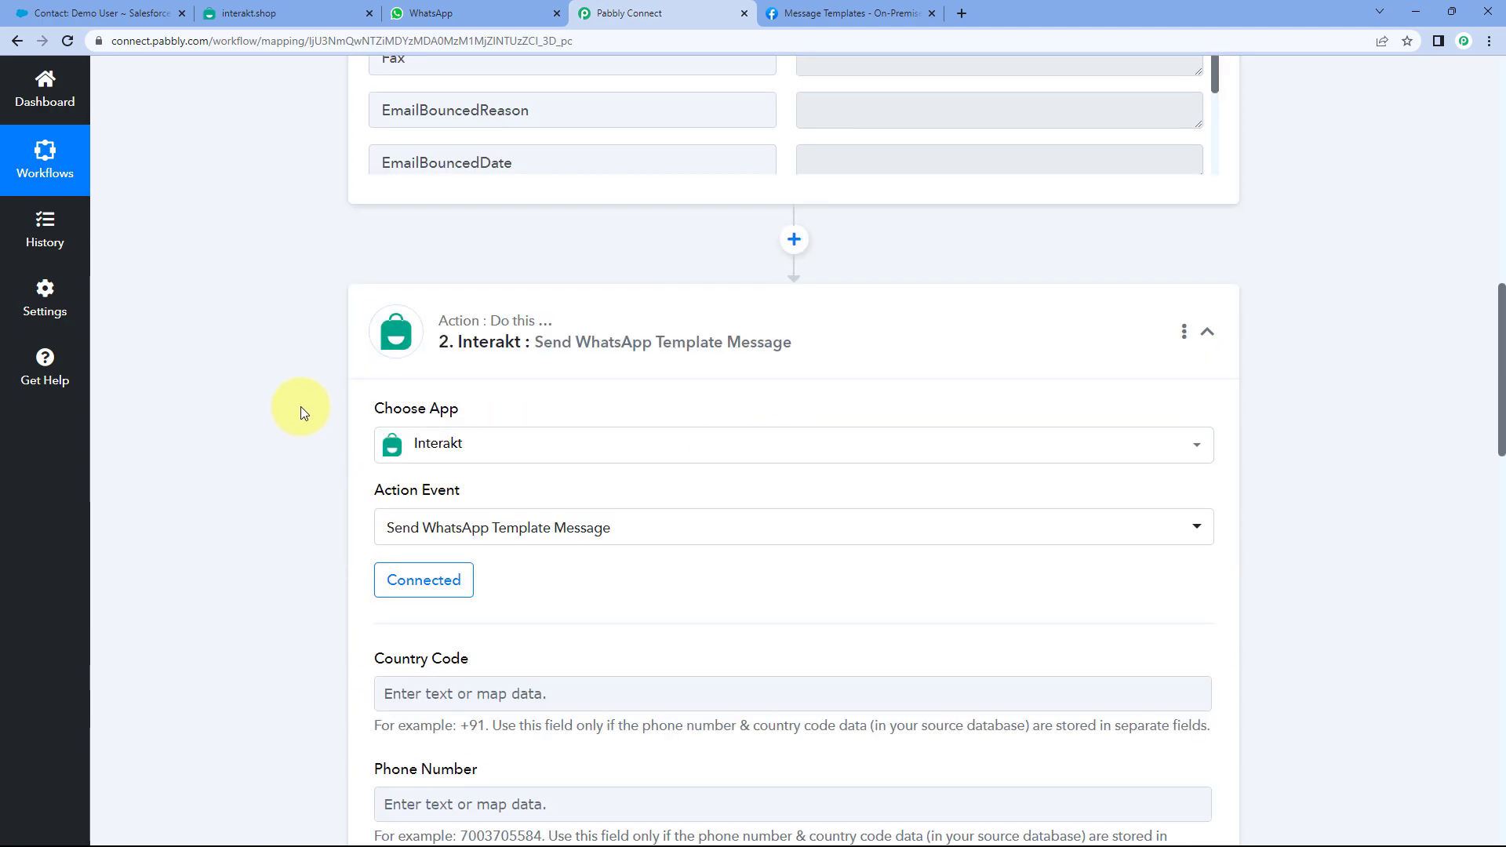
pyautogui.scroll(-3, 313, 404)
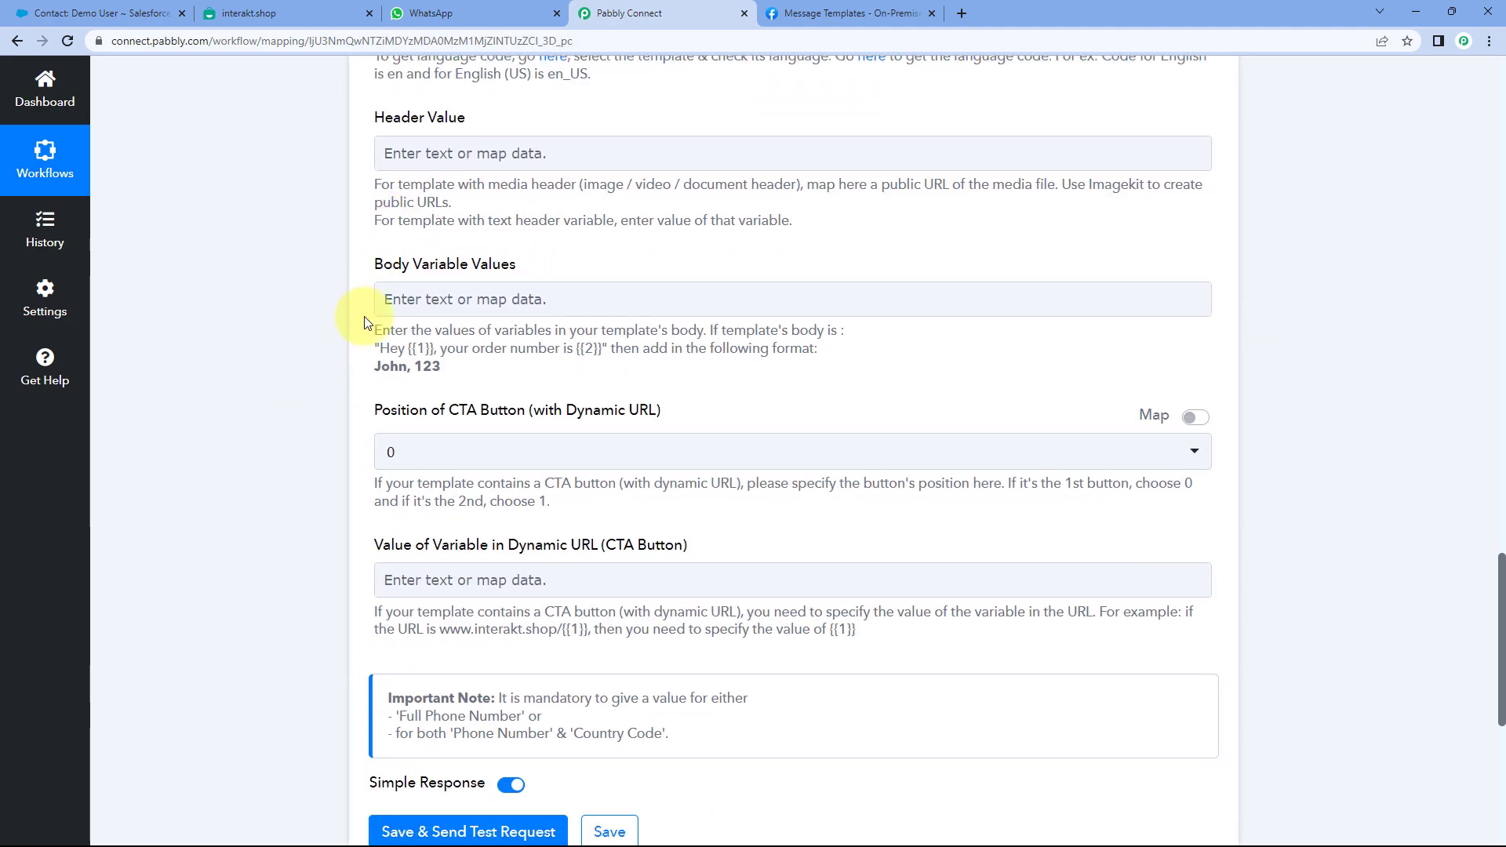
# - Map the Salesforce: New Contact FirstName field into Body Variable Values
pyautogui.click(396, 302)
pyautogui.scroll(-3, 295, 302)
pyautogui.scroll(1, 279, 252)
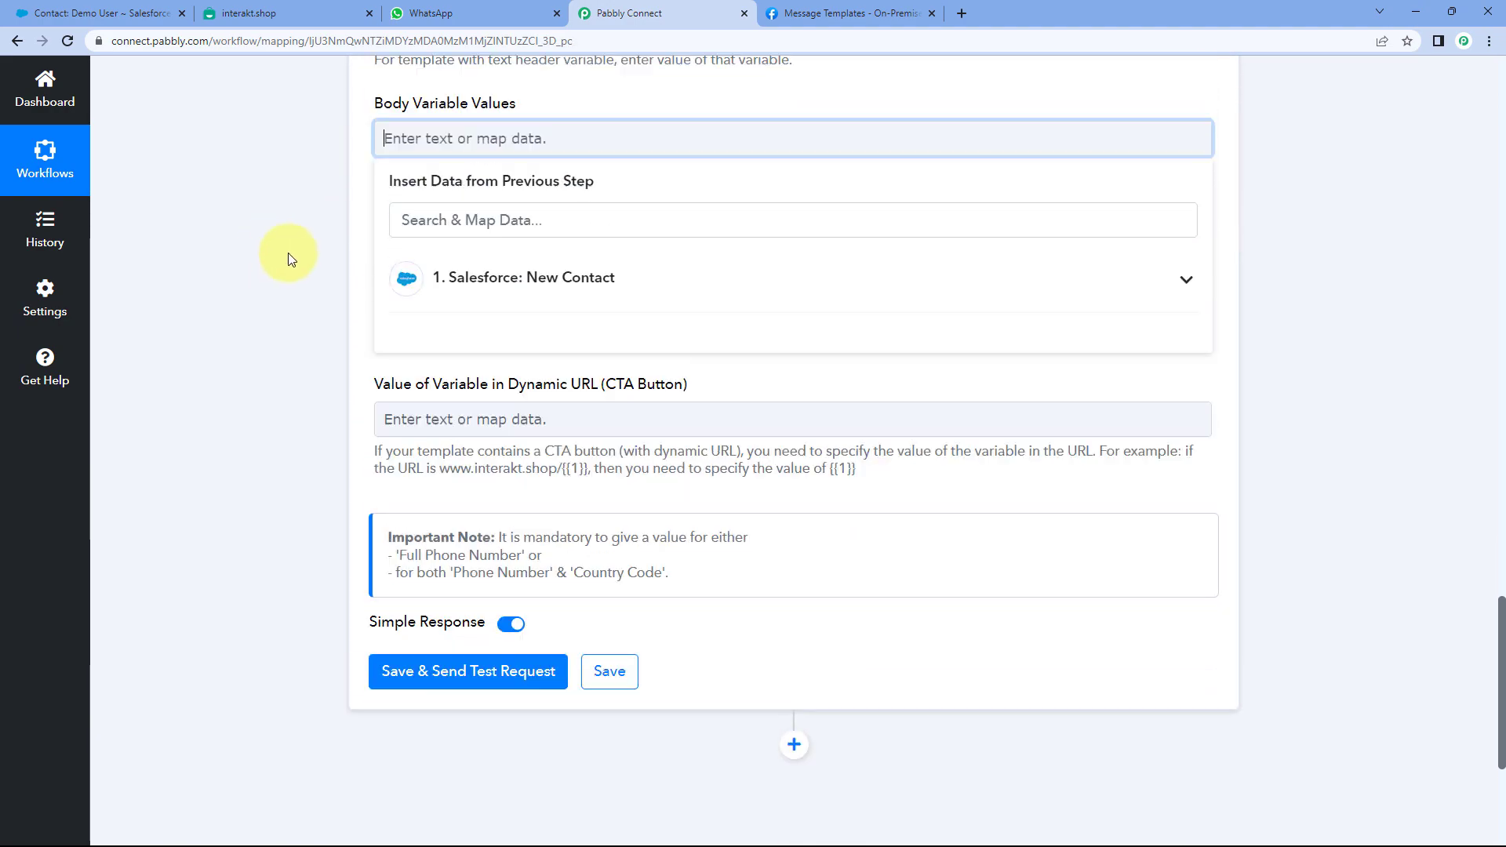
pyautogui.click(434, 292)
pyautogui.scroll(-10, 563, 412)
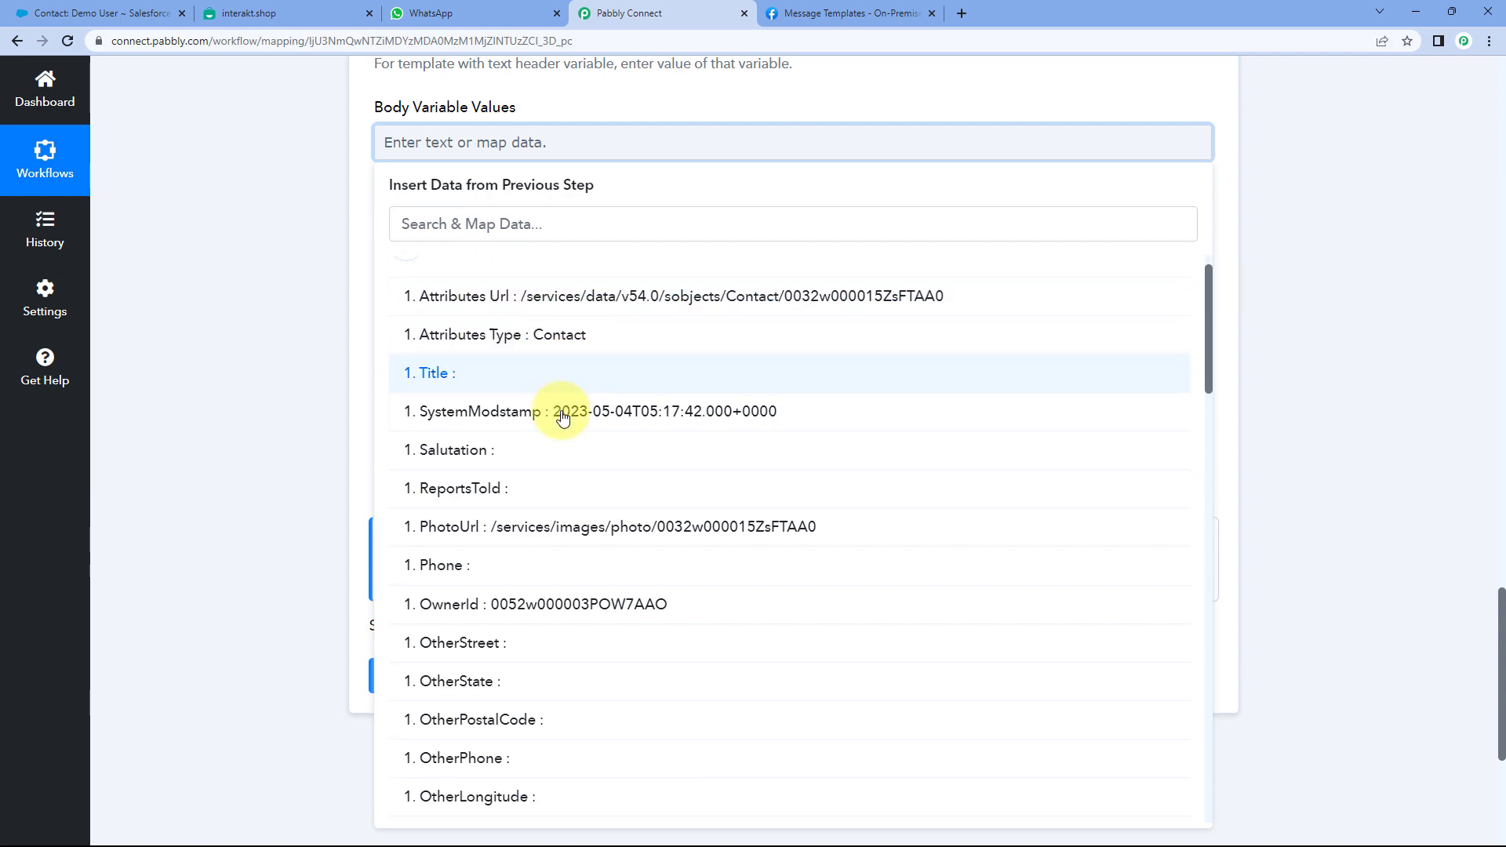
pyautogui.scroll(-12, 562, 419)
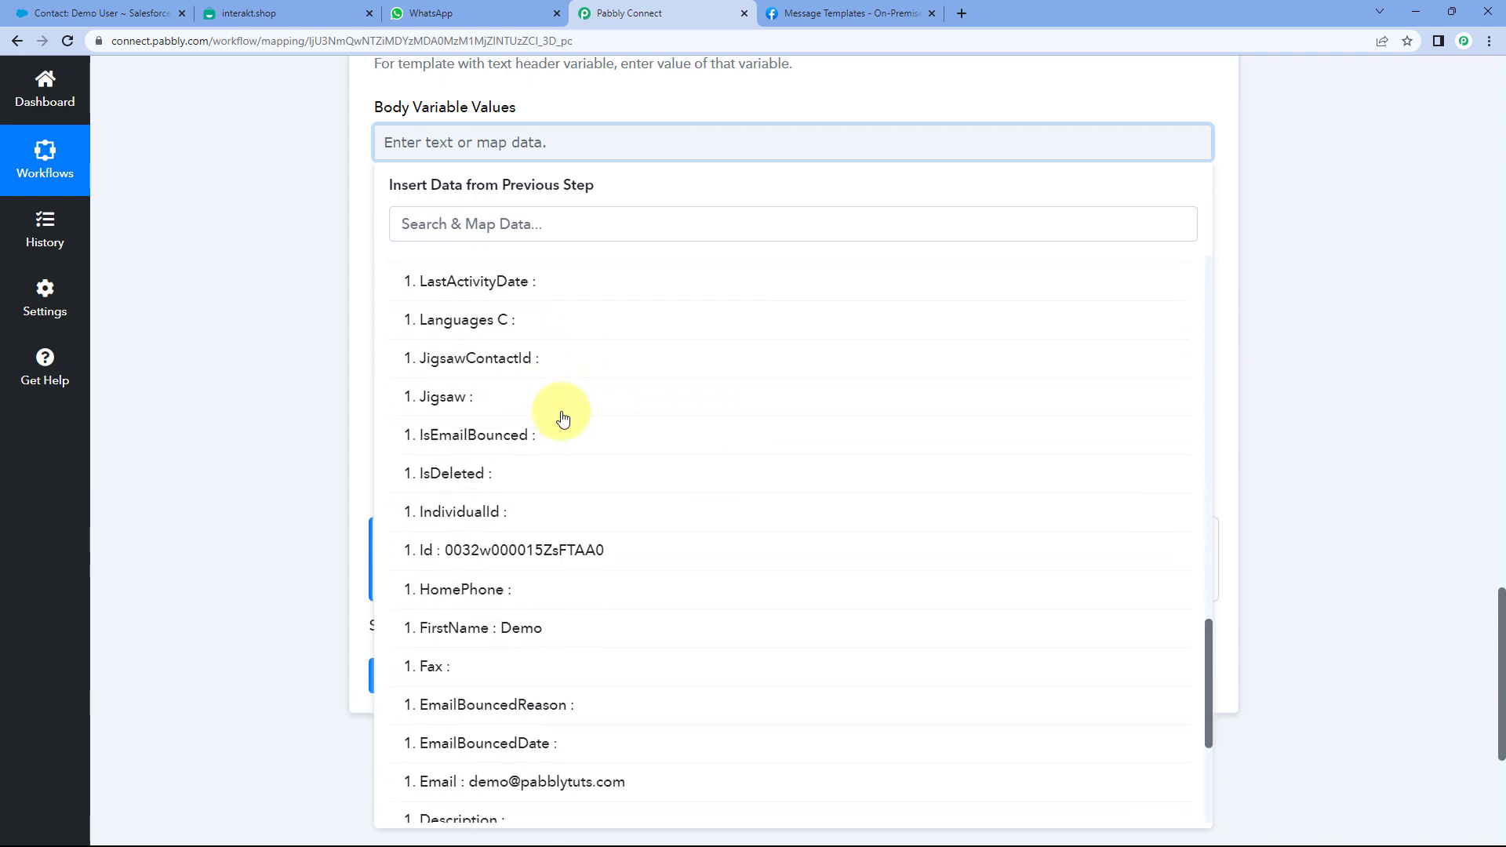
pyautogui.click(517, 509)
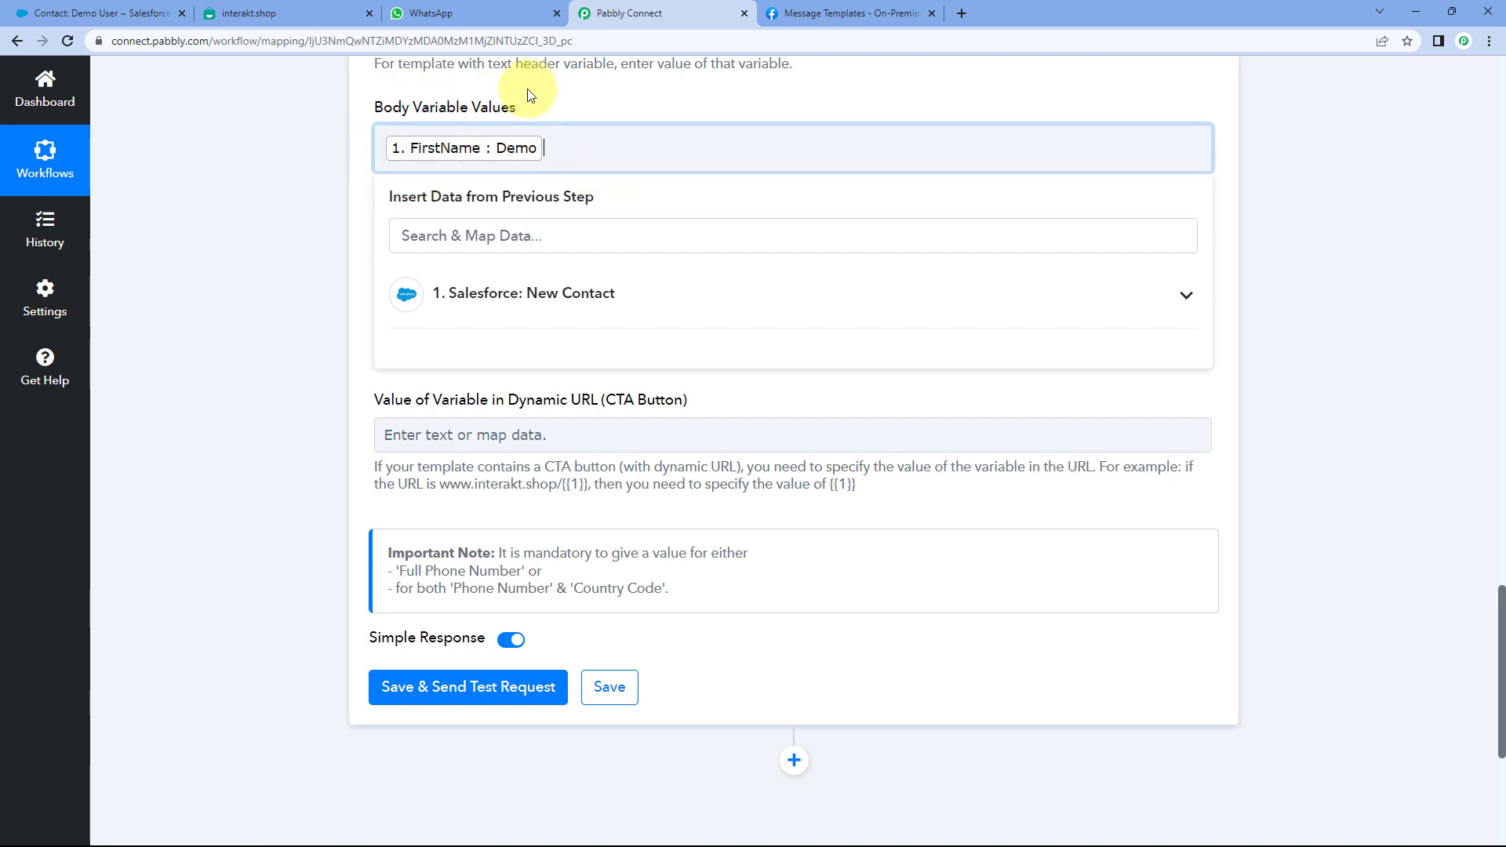
# - Append ',Pabbly' after the FirstName tag to fill the template's second variable
pyautogui.click(284, 8)
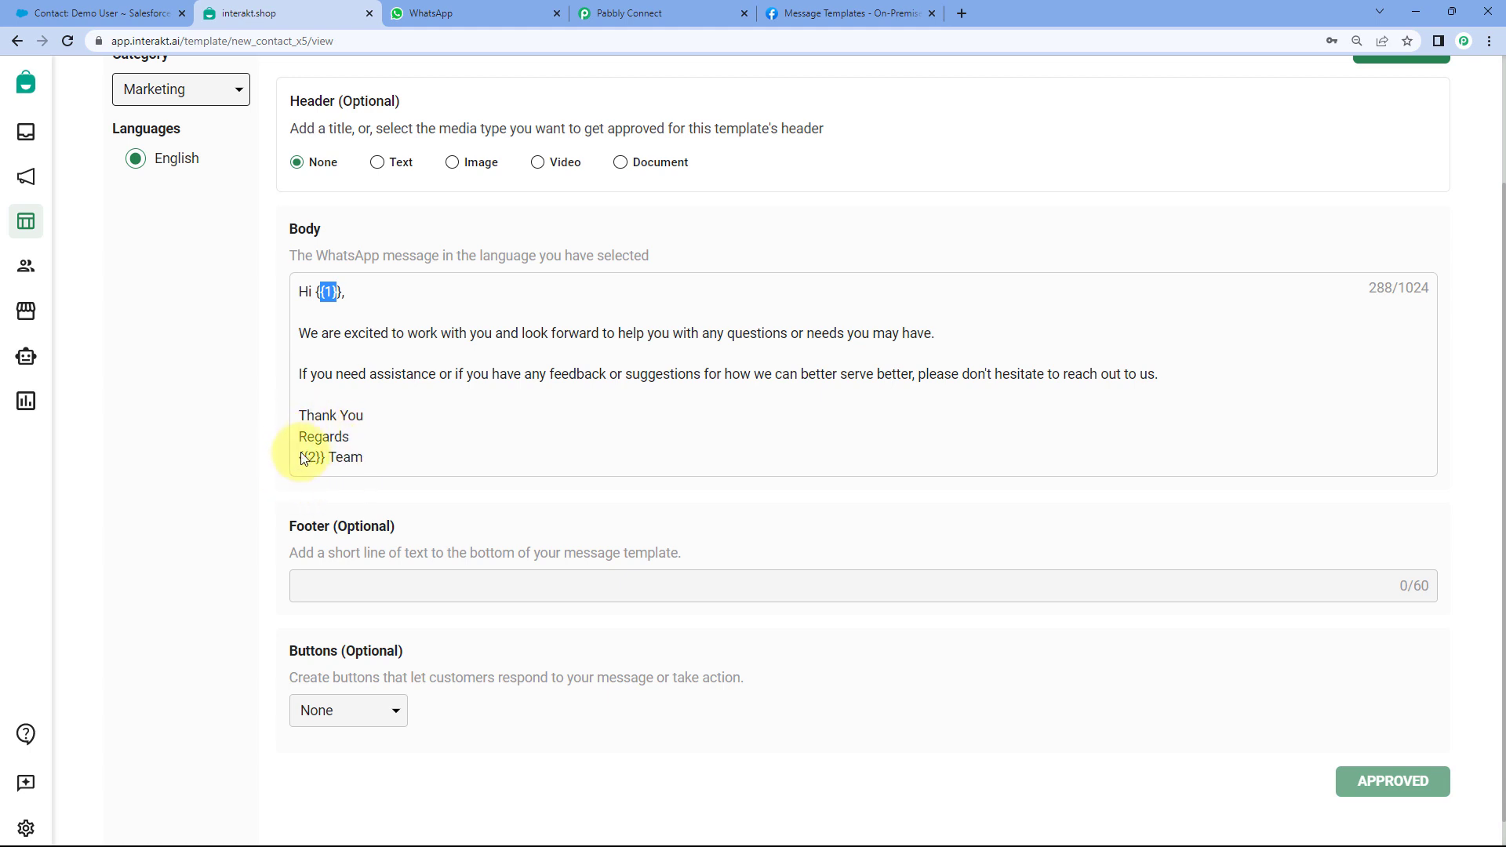
pyautogui.click(612, 13)
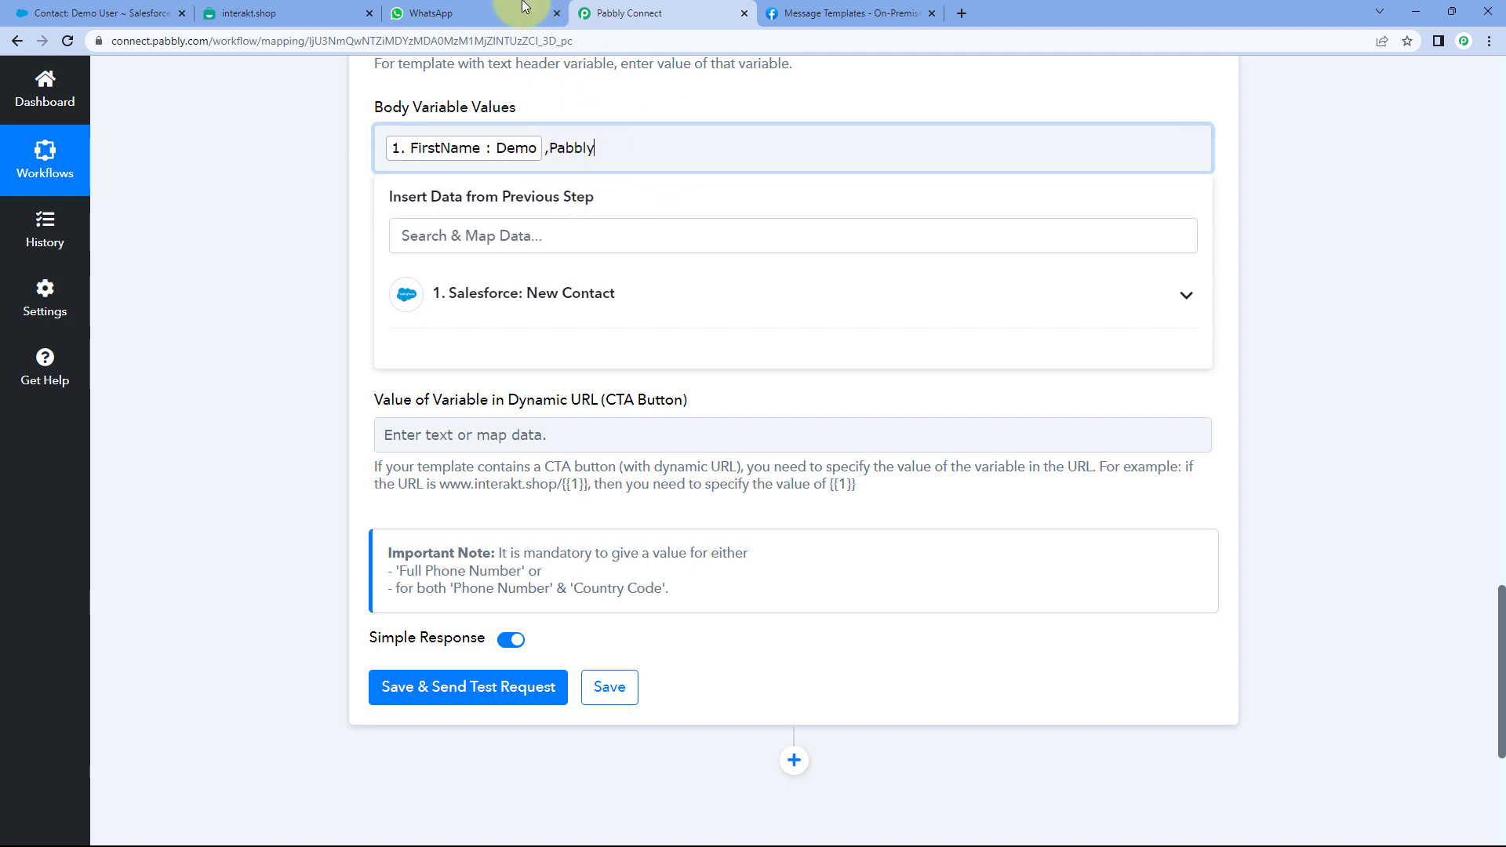
pyautogui.click(306, 11)
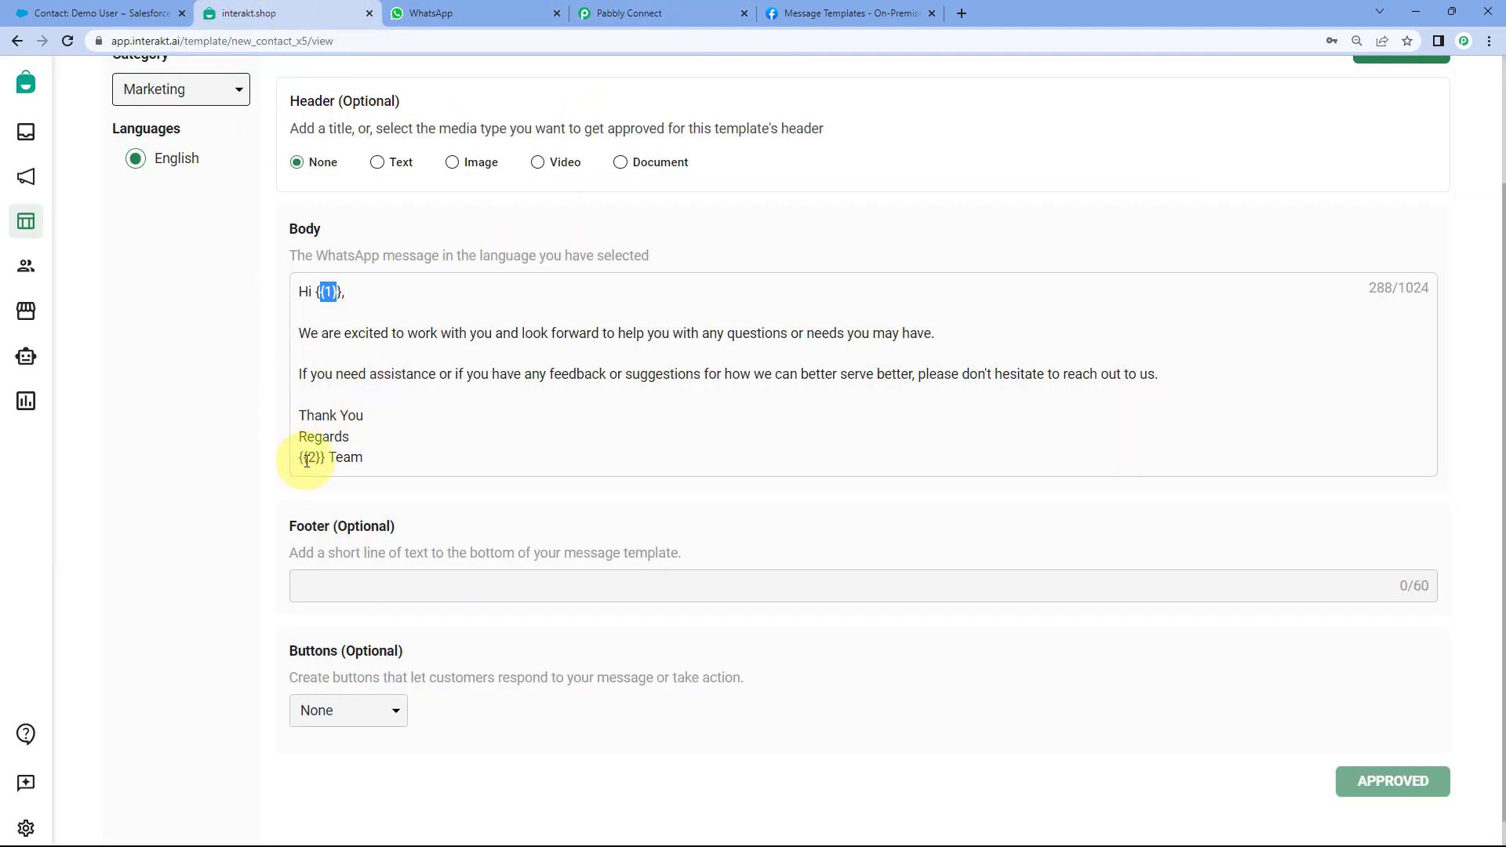
pyautogui.click(610, 13)
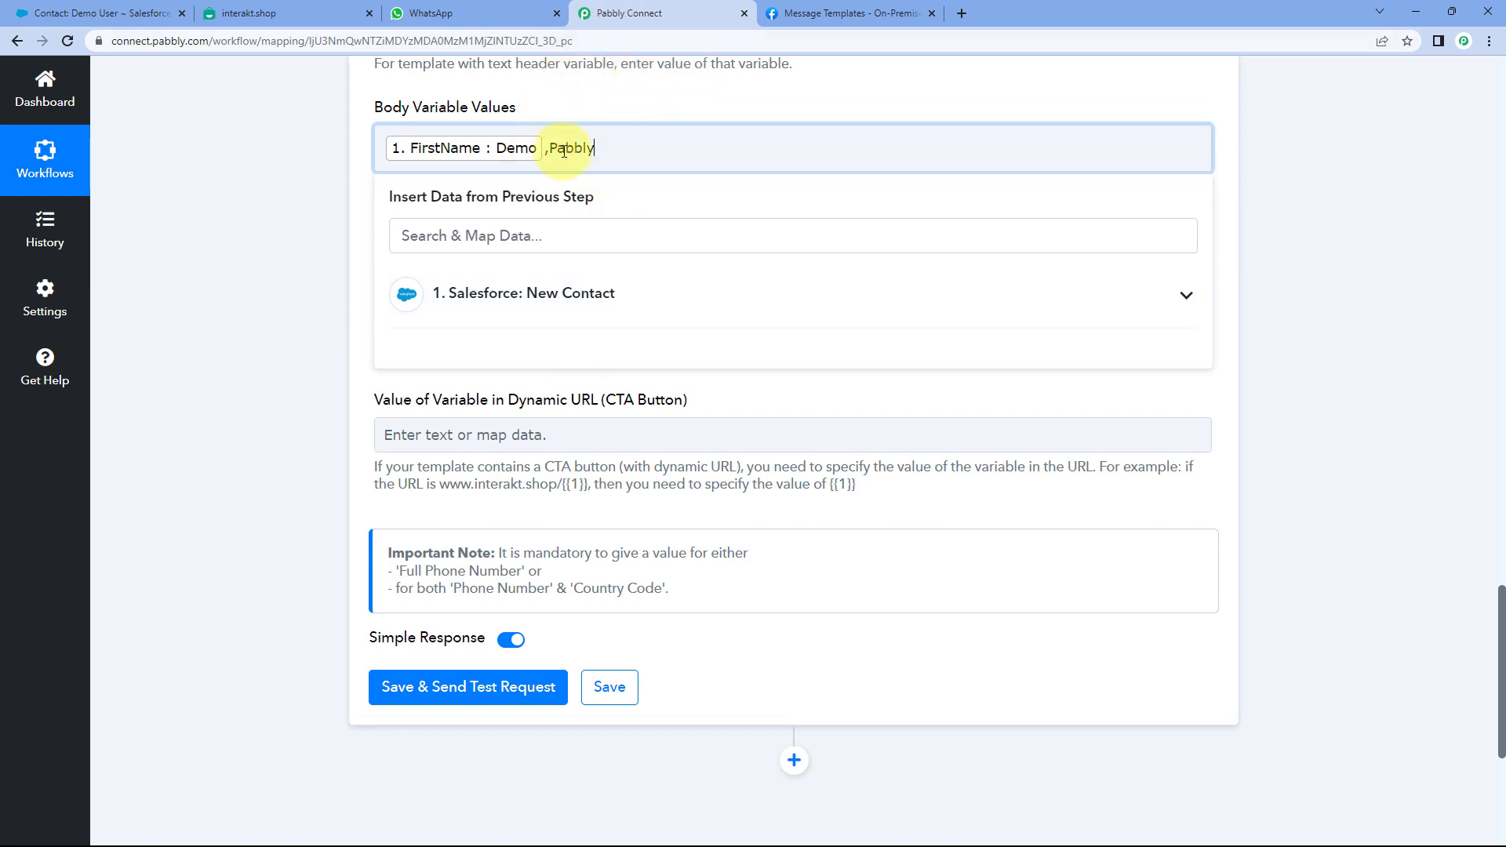
pyautogui.click(566, 94)
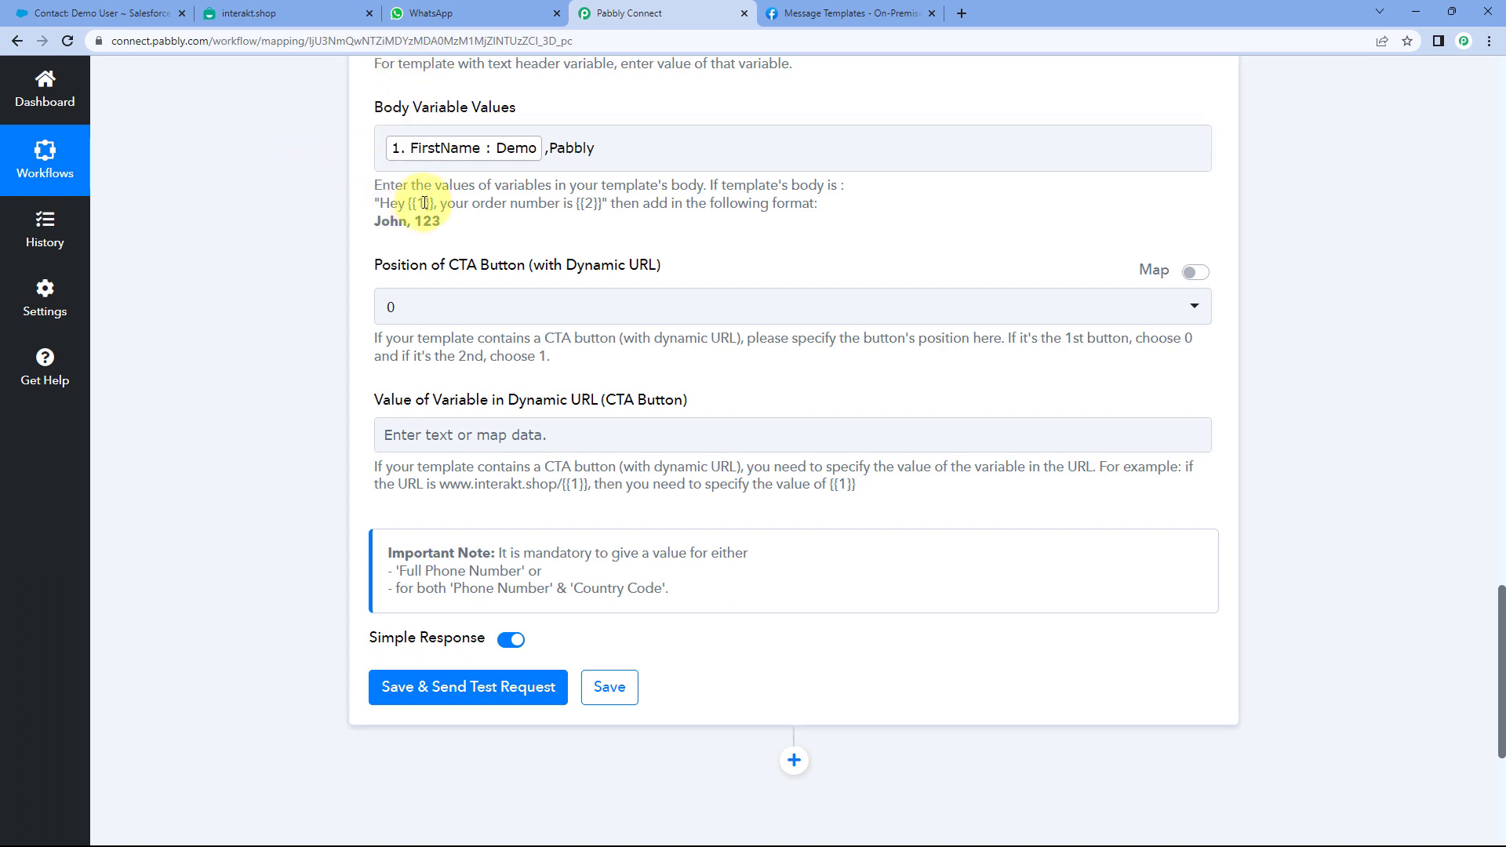
pyautogui.moveTo(548, 148); pyautogui.dragTo(628, 148)
pyautogui.click(634, 93)
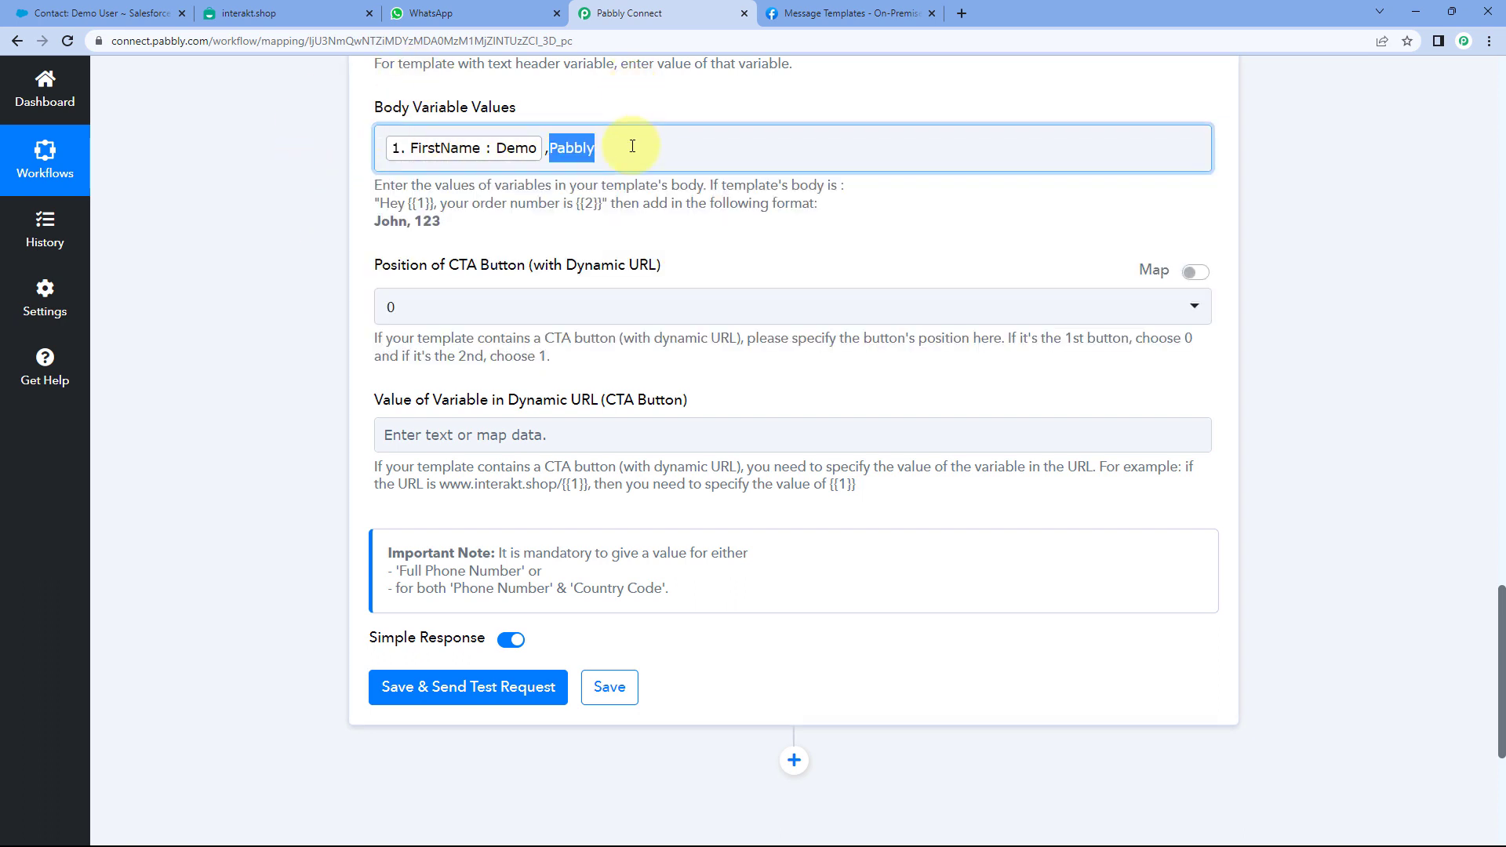
pyautogui.click(632, 148)
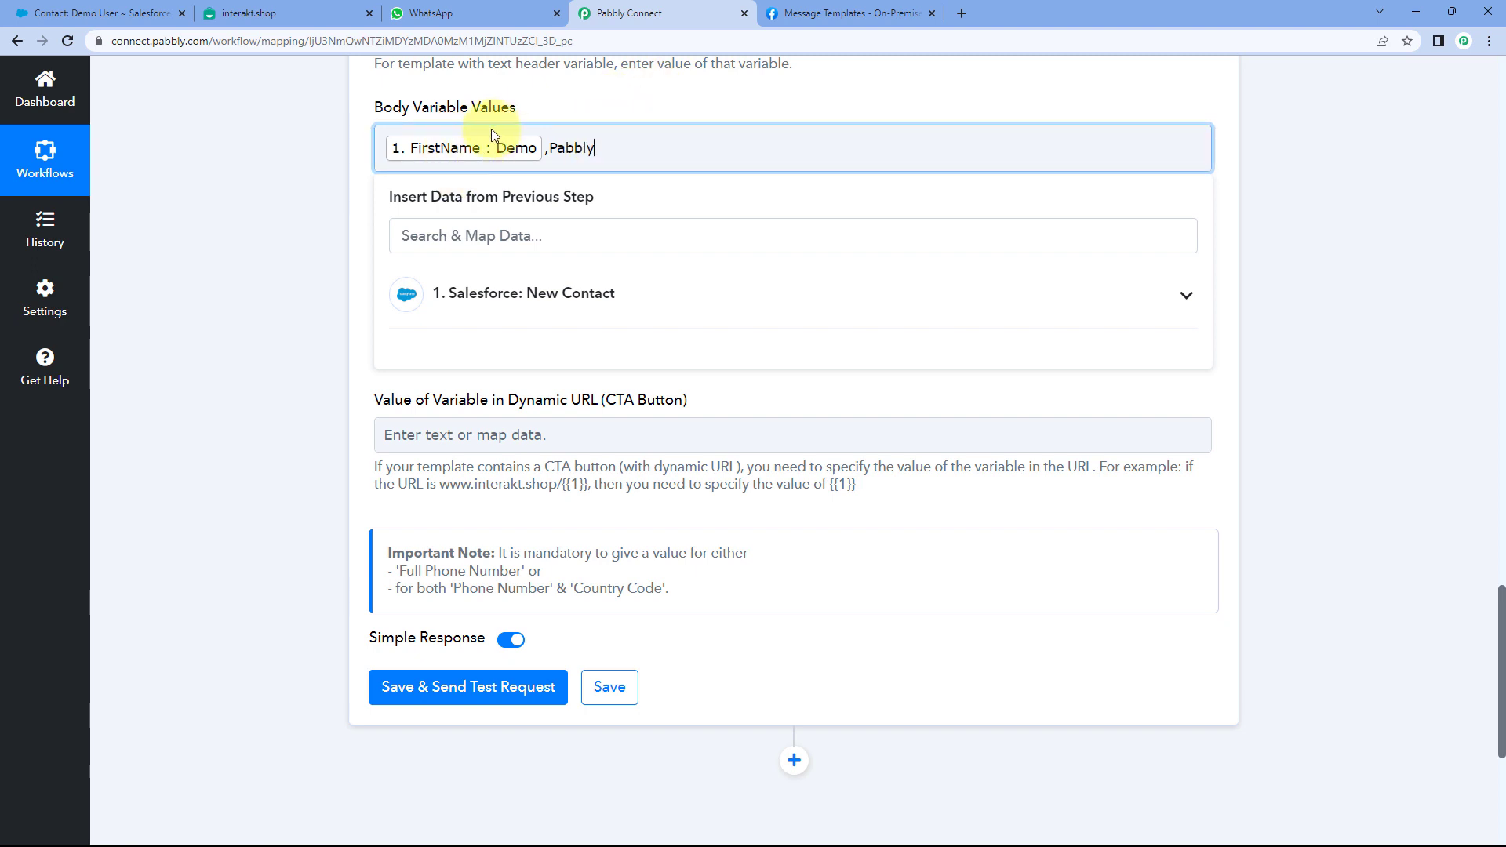
pyautogui.moveTo(603, 142); pyautogui.dragTo(560, 149)
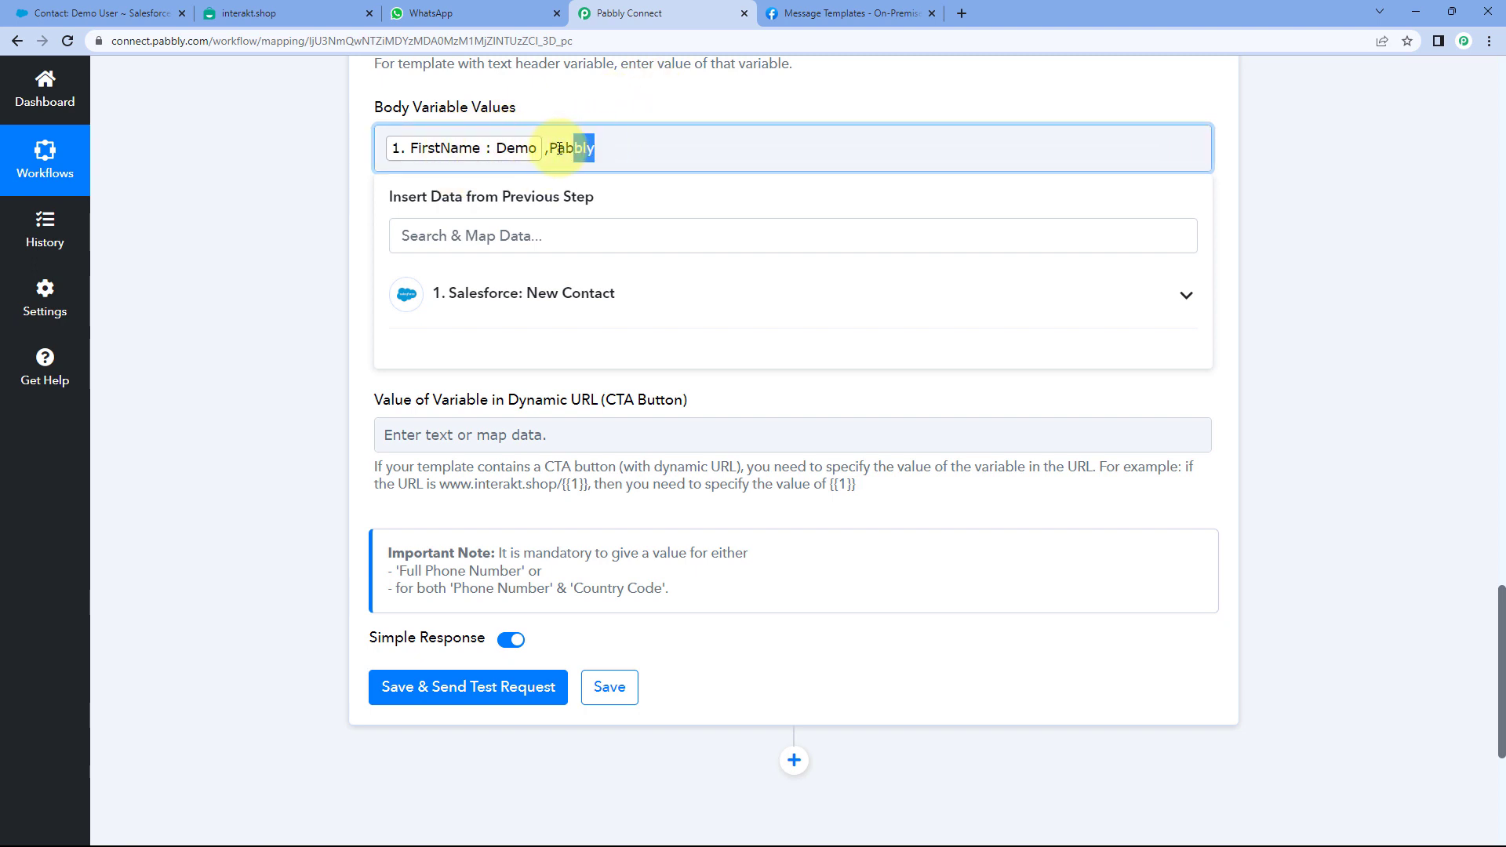
pyautogui.click(558, 101)
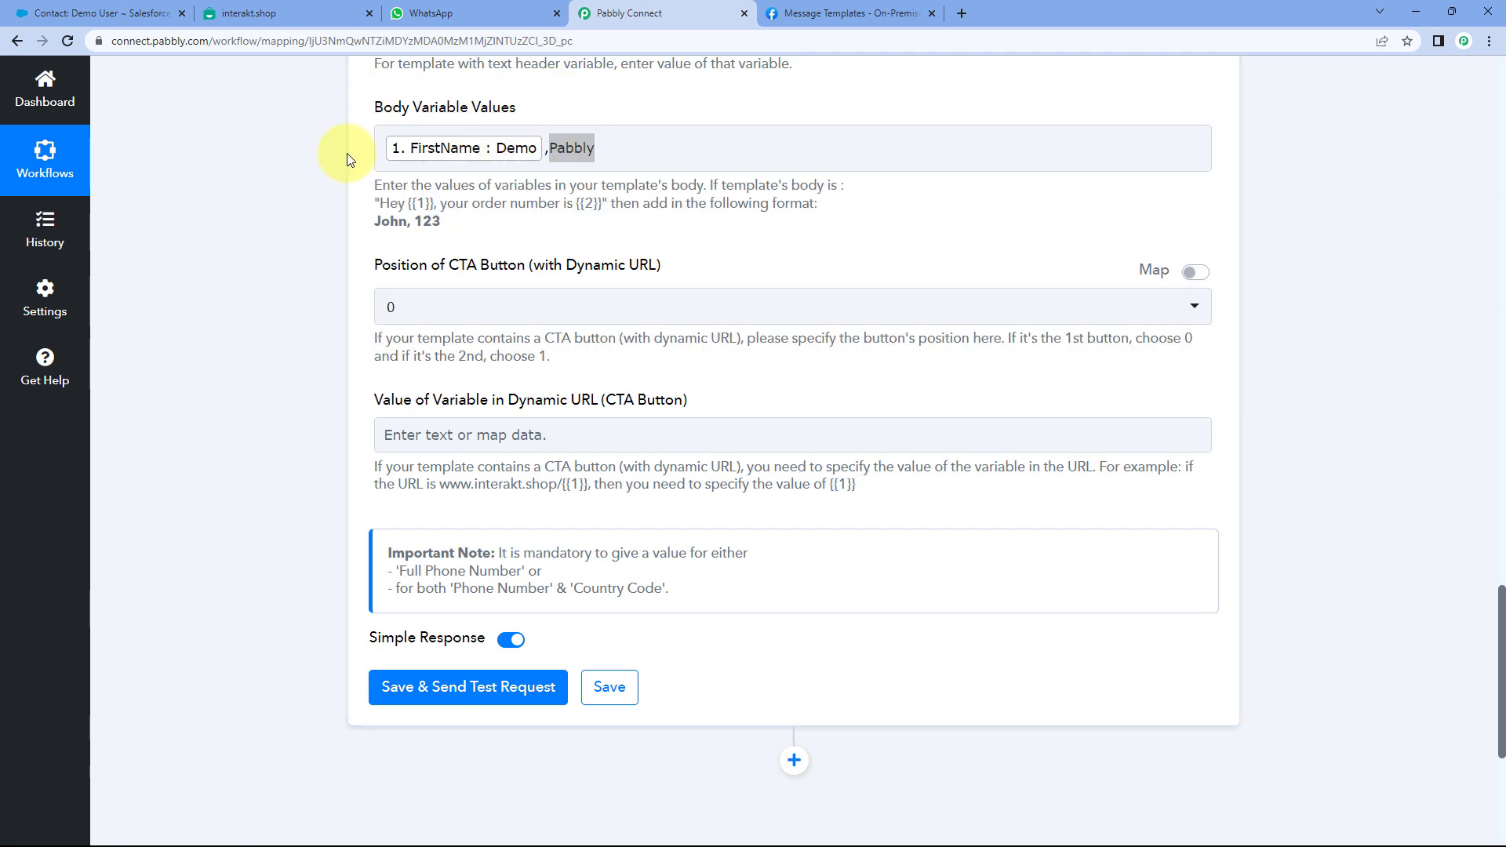
pyautogui.click(641, 133)
pyautogui.moveTo(641, 82); pyautogui.dragTo(296, 168)
pyautogui.scroll(-2, 283, 176)
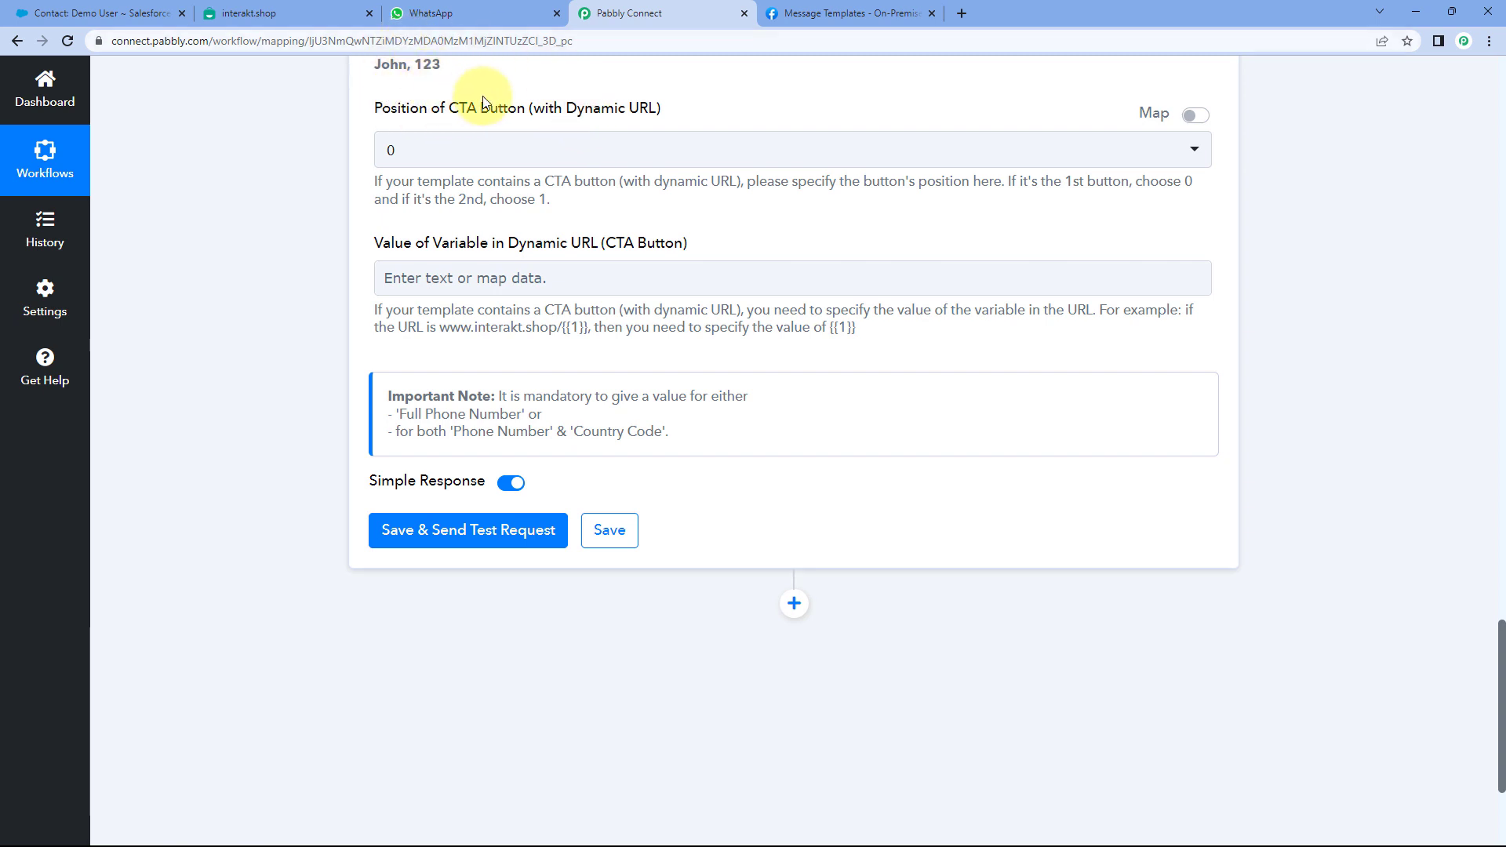
# - Set Position of CTA Button to 0, checking it against the Interakt template's buttons
pyautogui.click(521, 154)
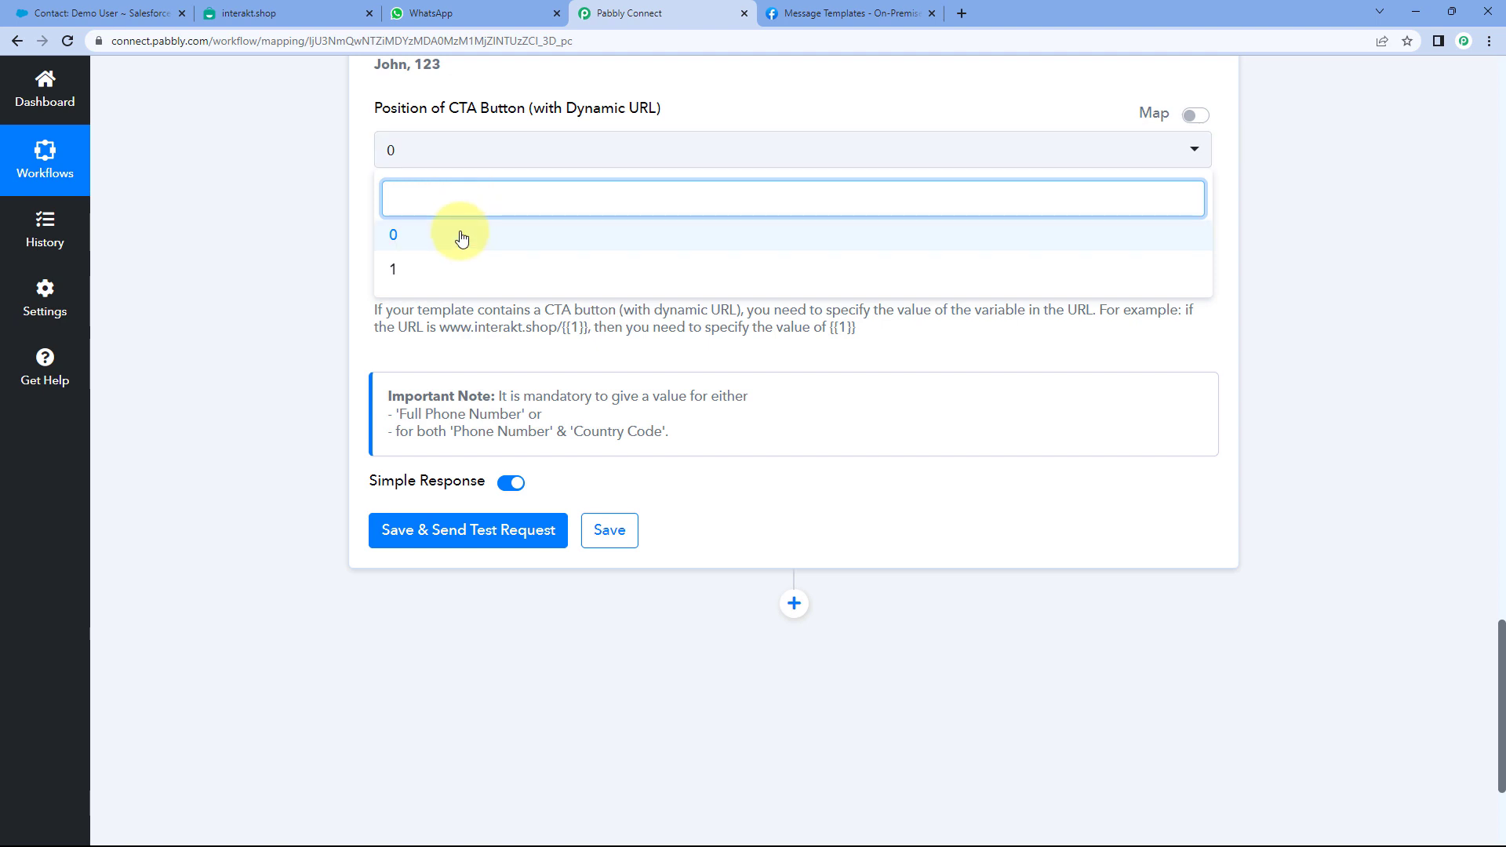
pyautogui.click(378, 233)
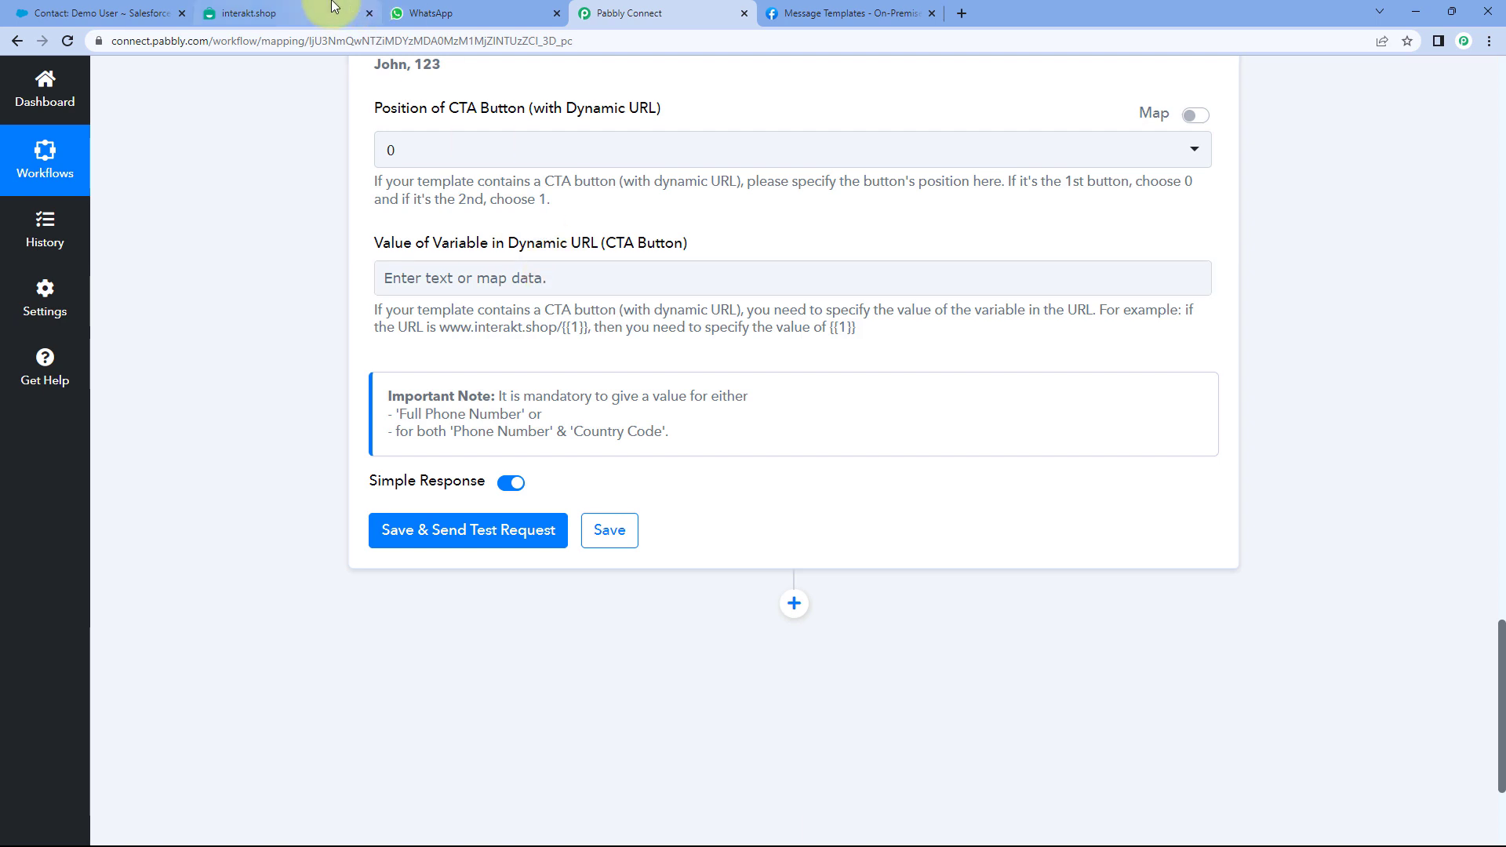
pyautogui.click(259, 13)
pyautogui.scroll(-1, 412, 400)
pyautogui.scroll(-1, 412, 400)
pyautogui.click(430, 479)
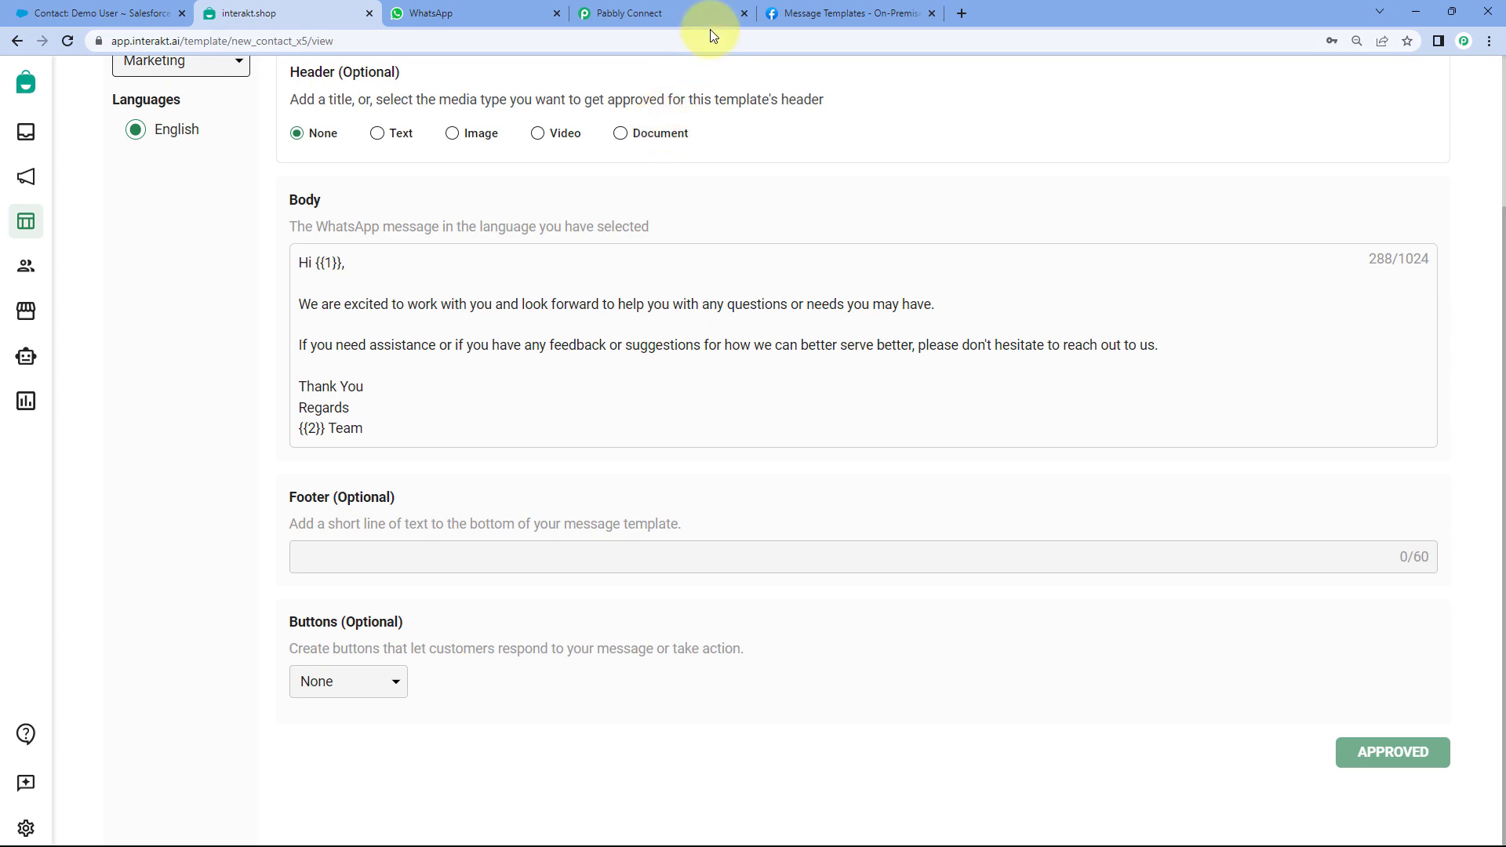
pyautogui.click(703, 6)
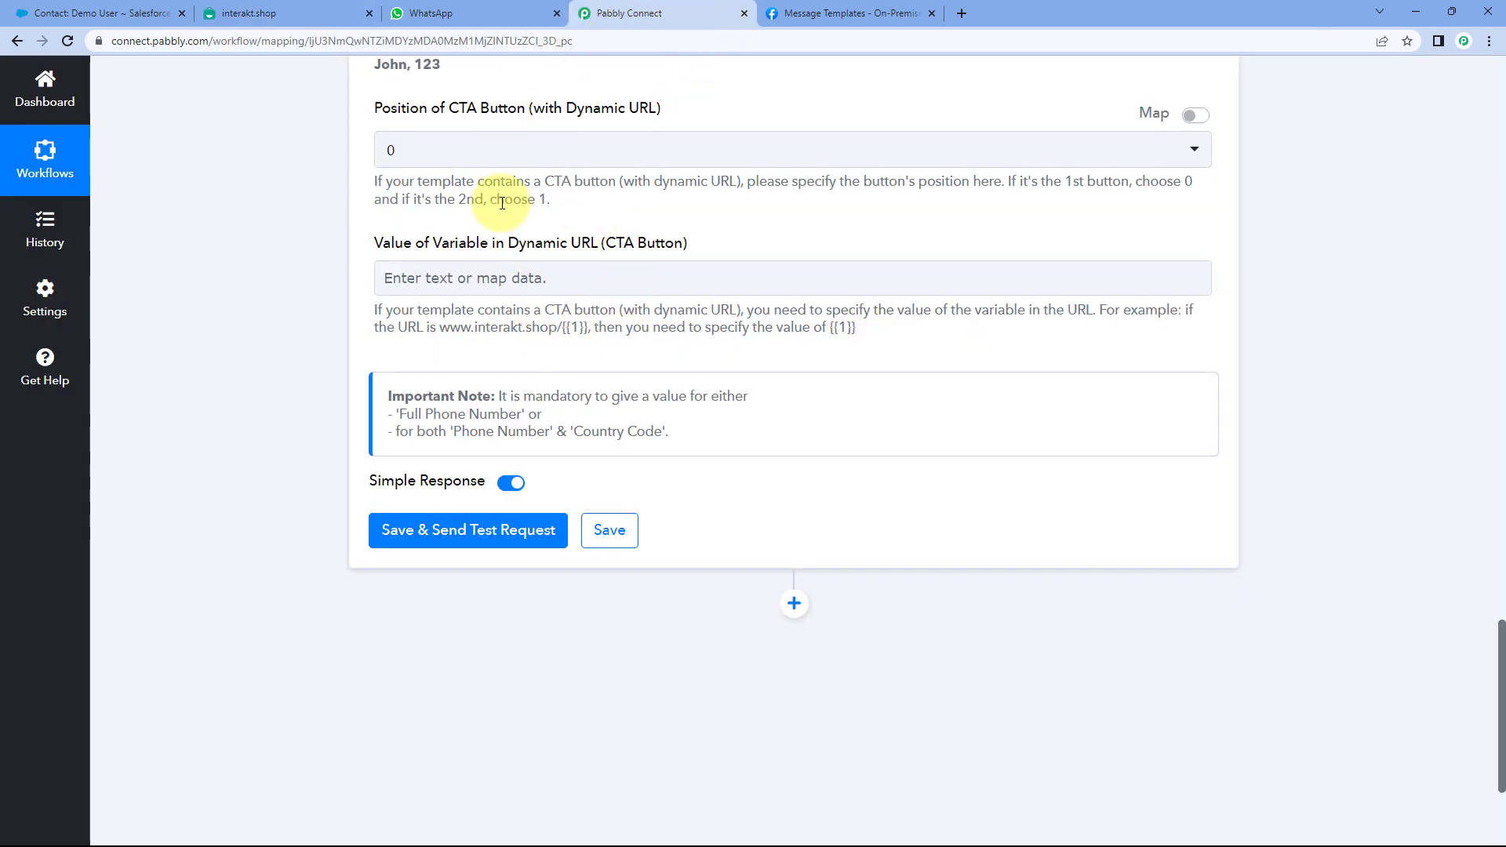
pyautogui.click(296, 10)
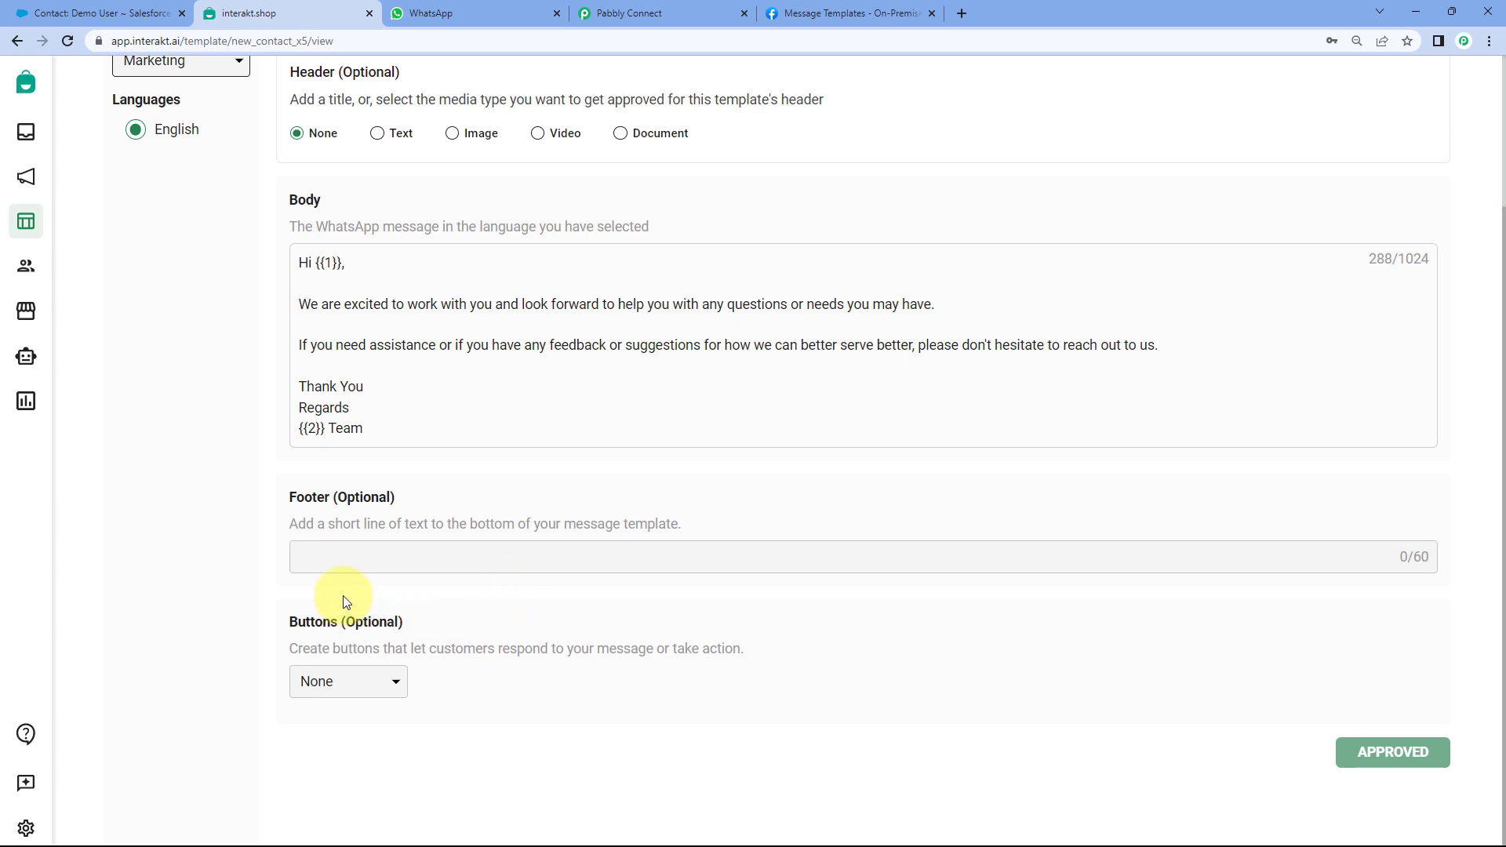
pyautogui.click(663, 13)
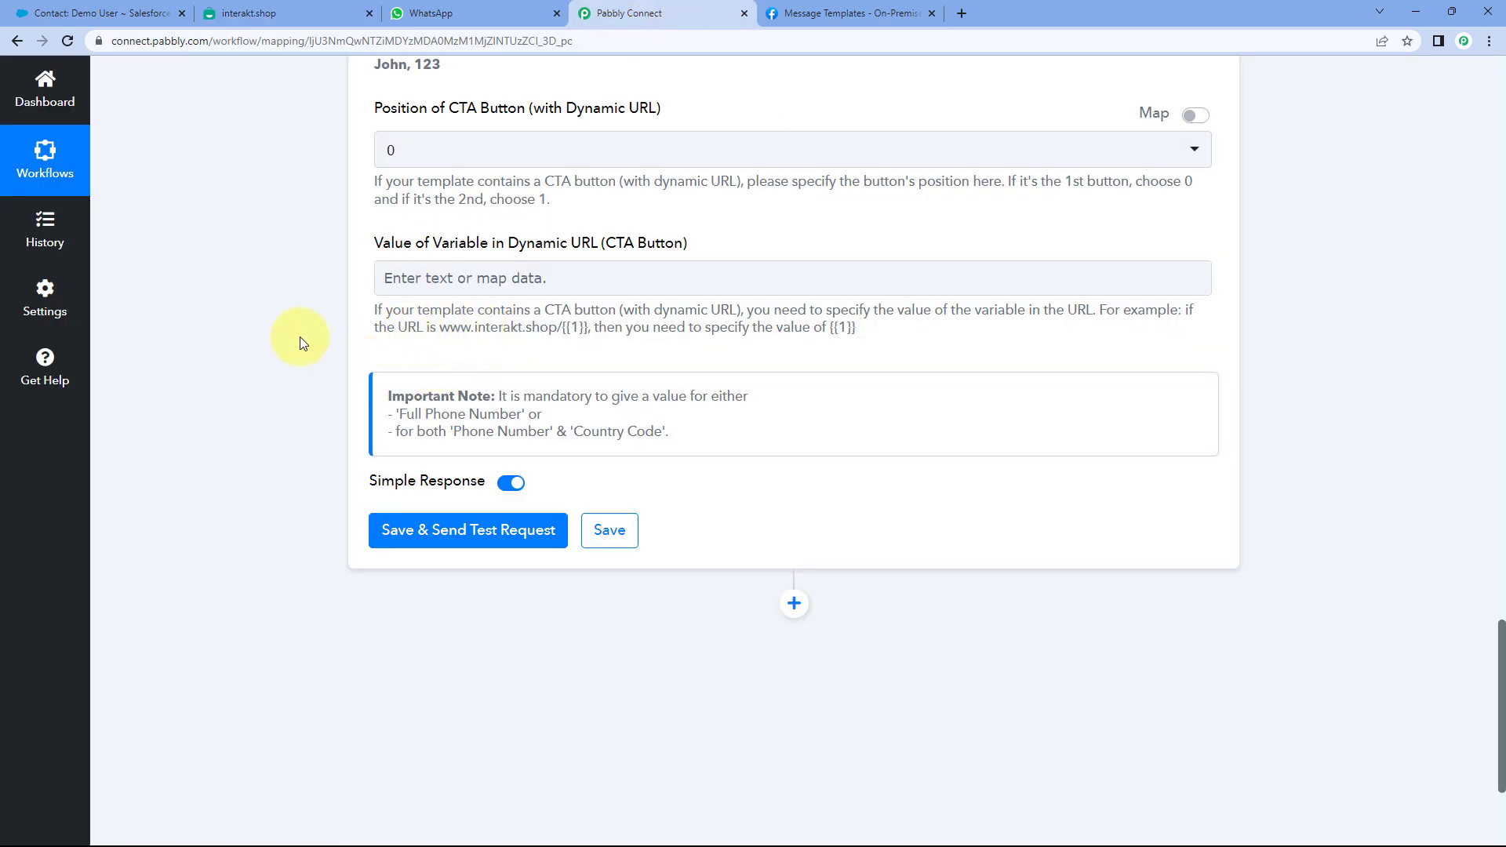
pyautogui.scroll(-1, 300, 337)
# - Save & Send Test Request for the Interakt step, review the response, and switch to WhatsApp Web
pyautogui.scroll(7, 370, 295)
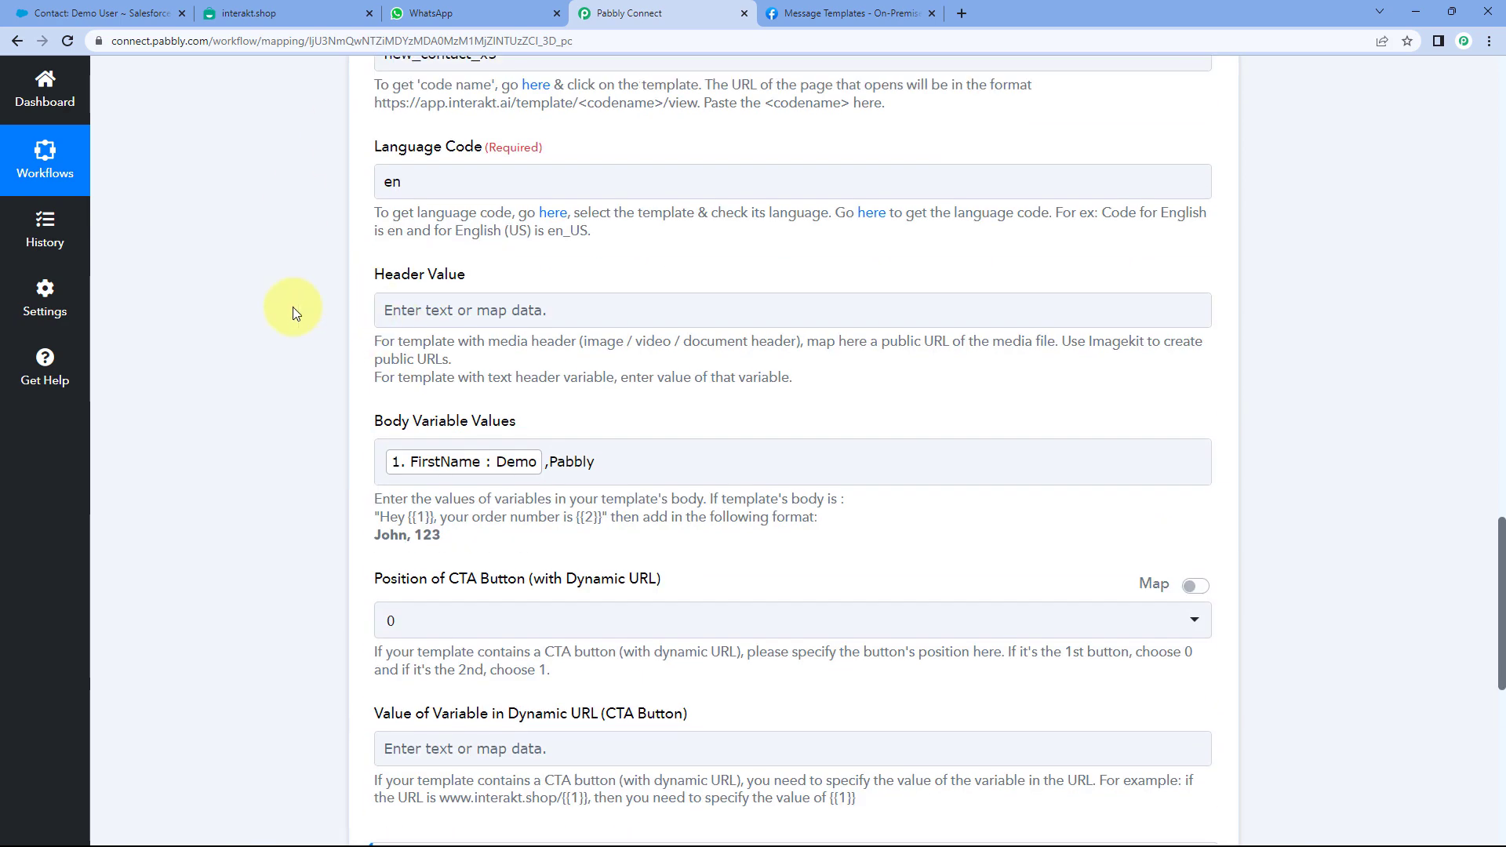
pyautogui.scroll(-6, 295, 309)
pyautogui.scroll(-3, 295, 307)
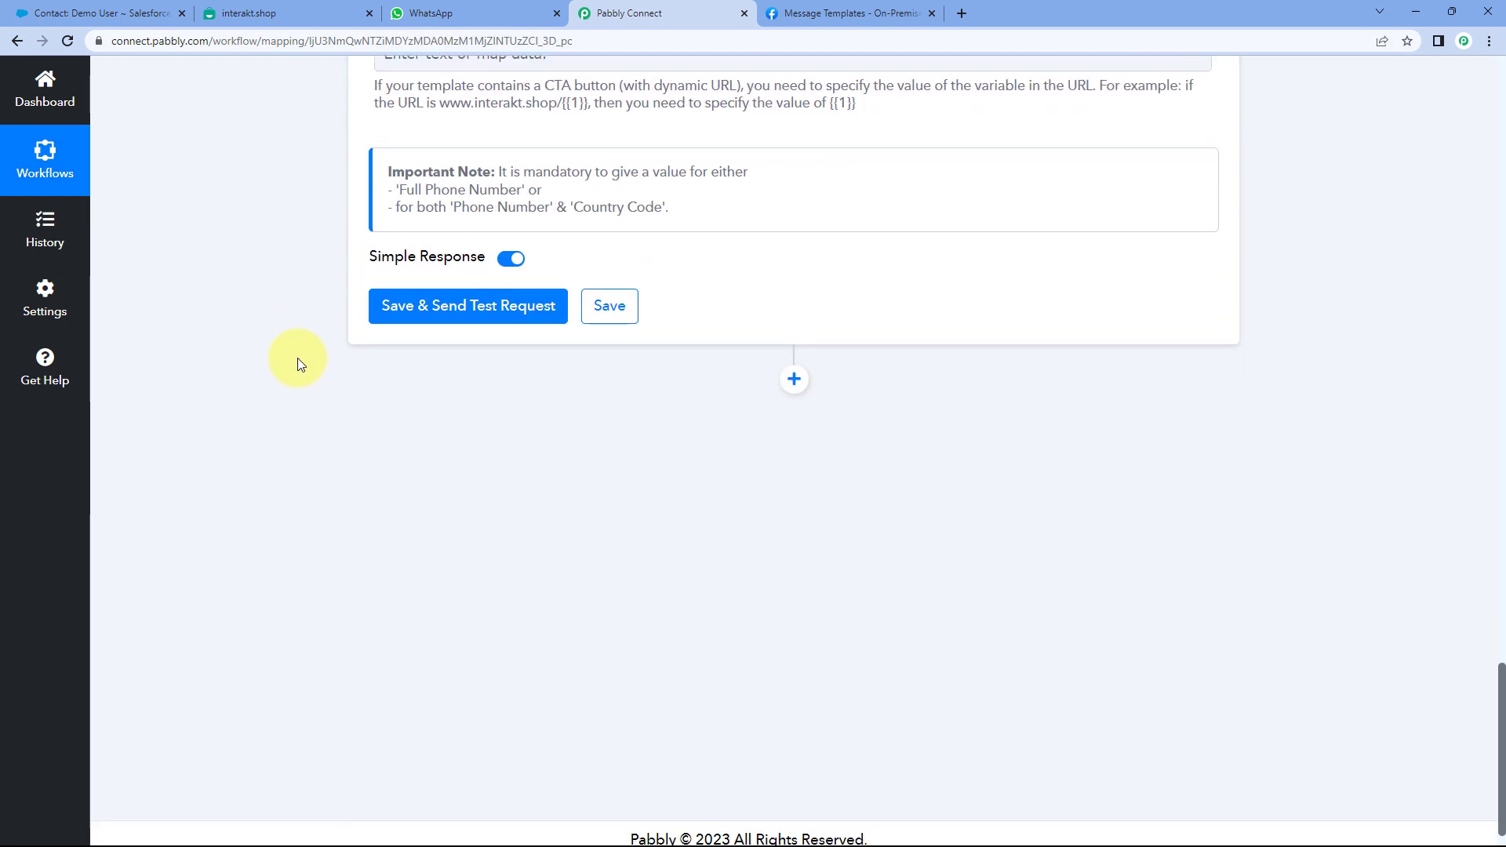
pyautogui.click(468, 299)
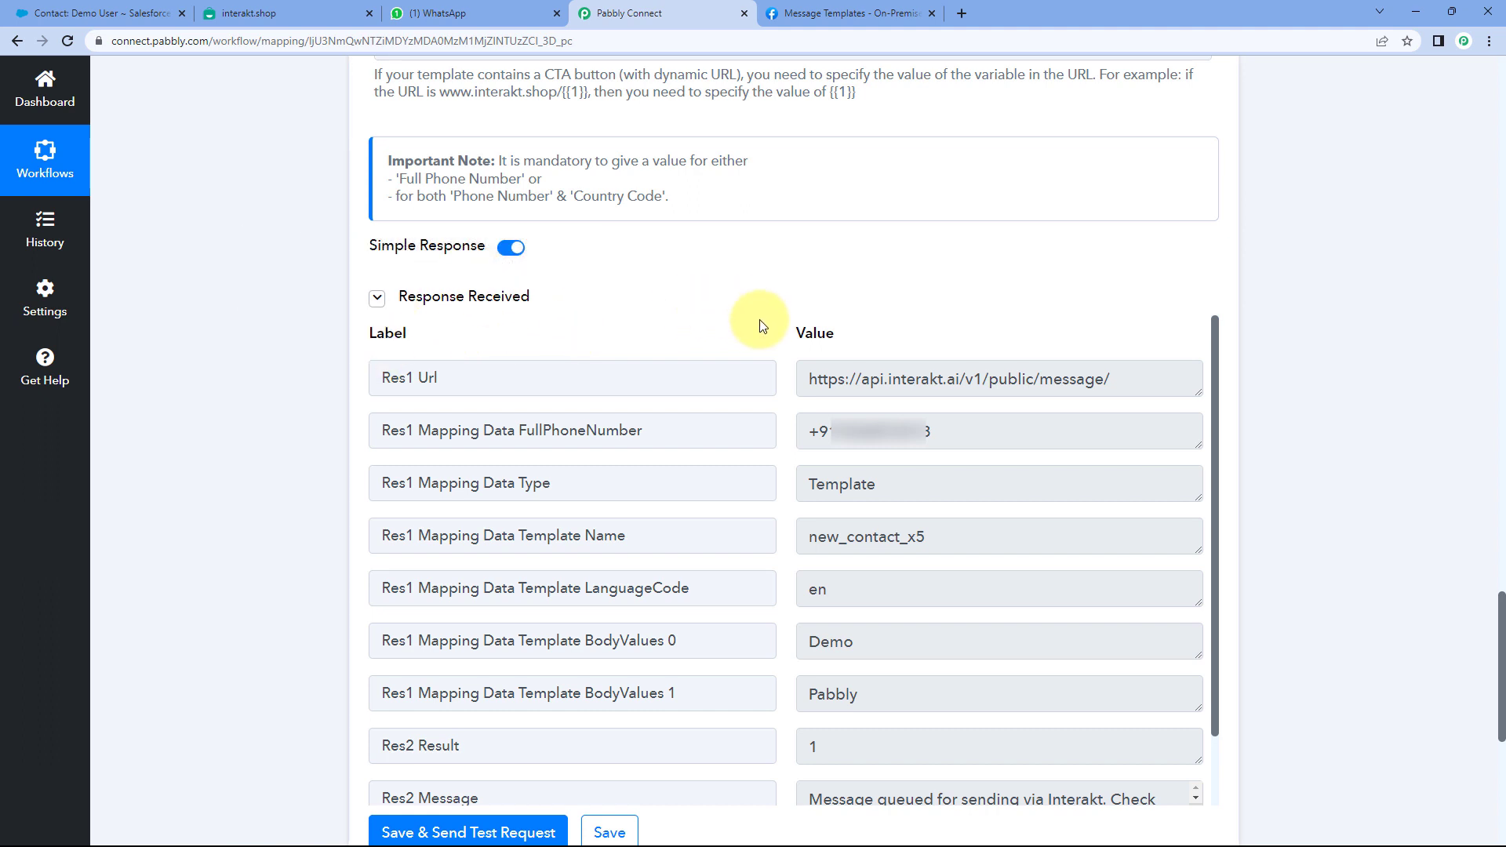
pyautogui.scroll(8, 690, 376)
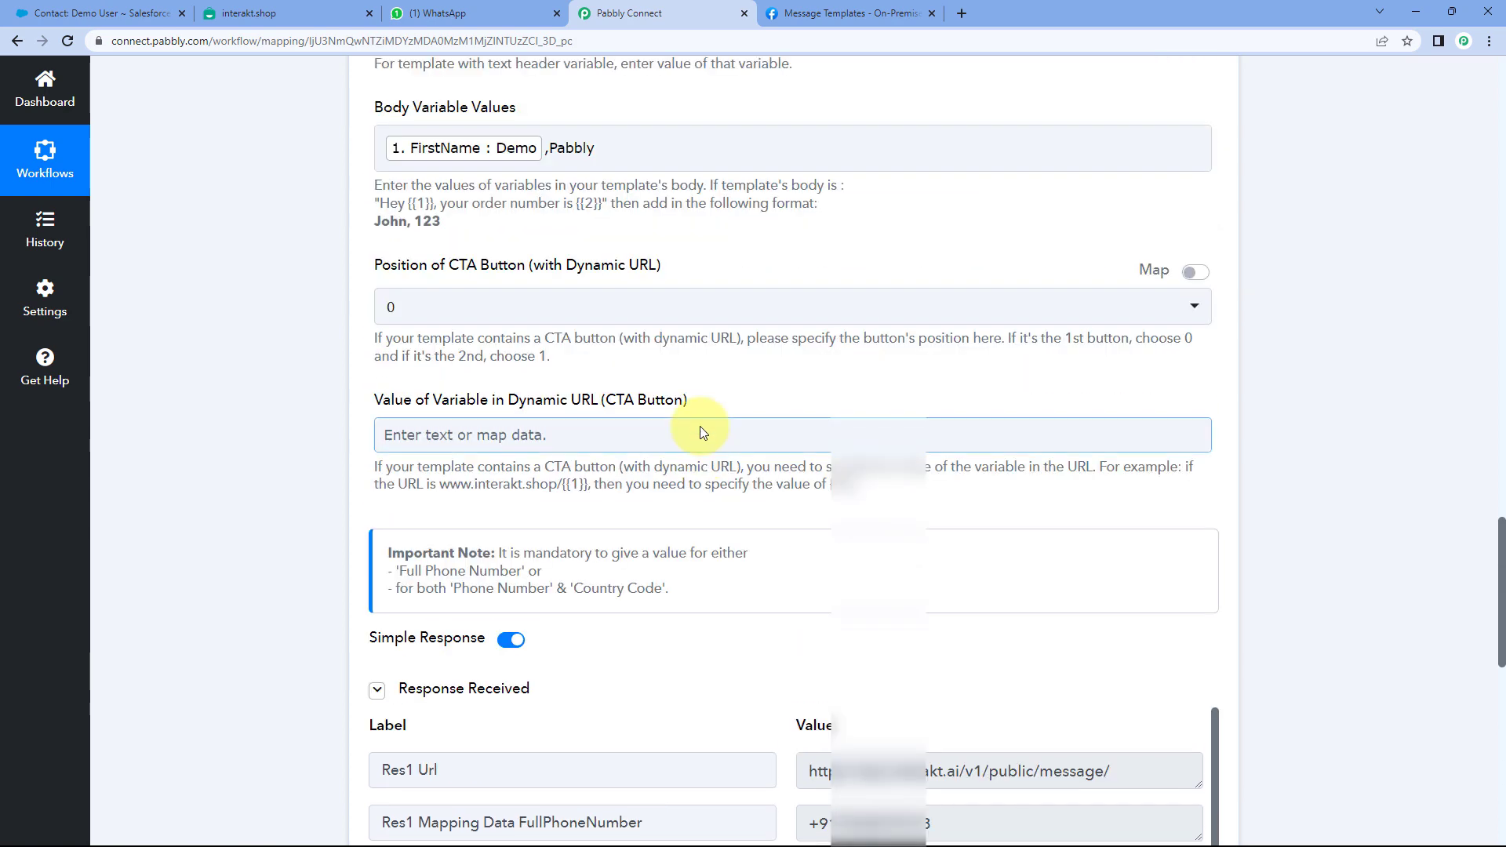
pyautogui.scroll(2, 491, 369)
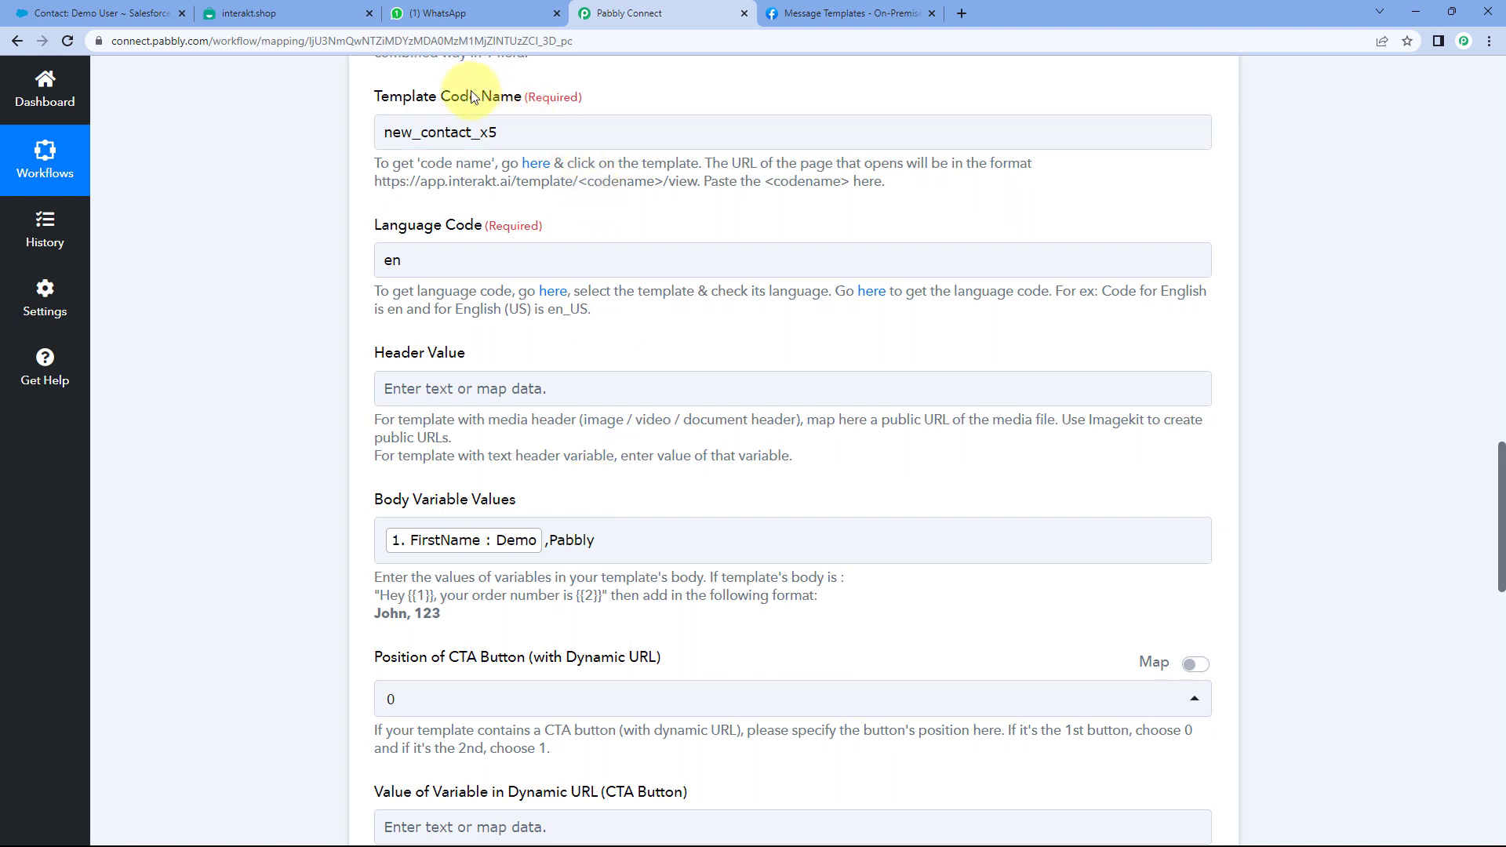
pyautogui.scroll(1, 535, 183)
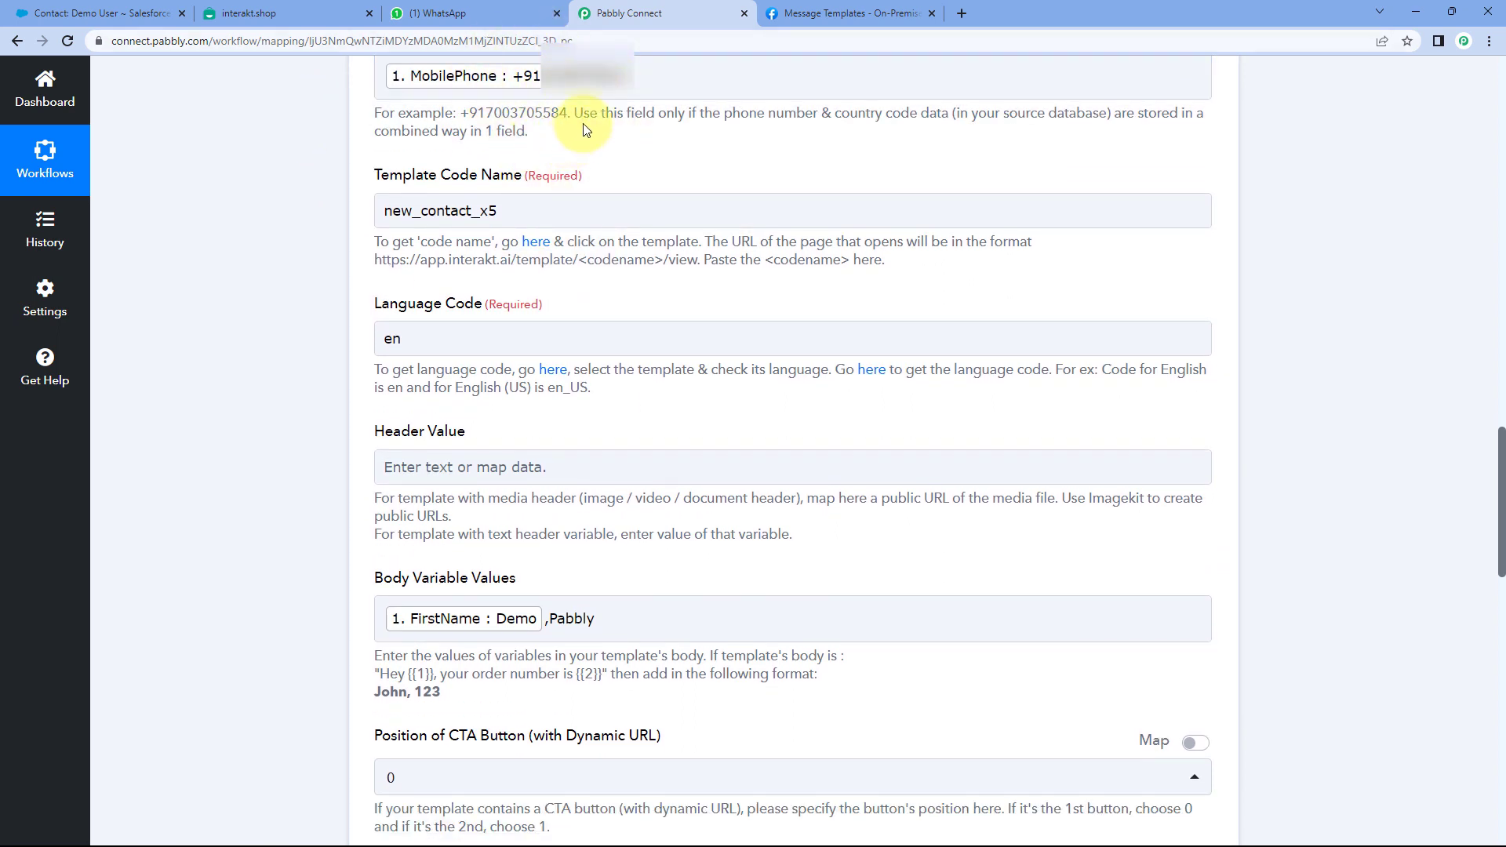
pyautogui.scroll(-2, 587, 160)
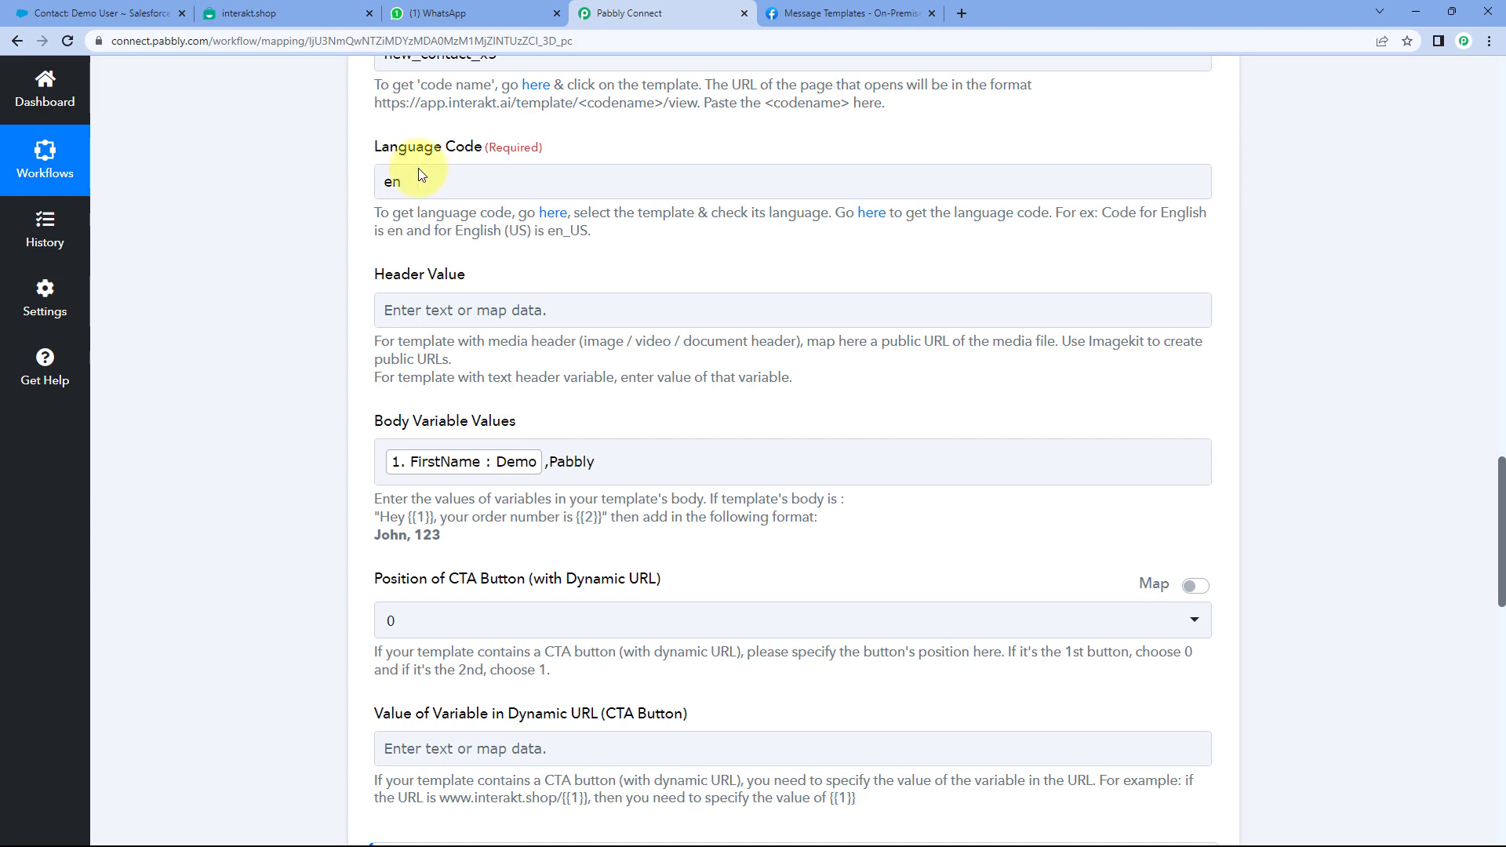
pyautogui.click(488, 11)
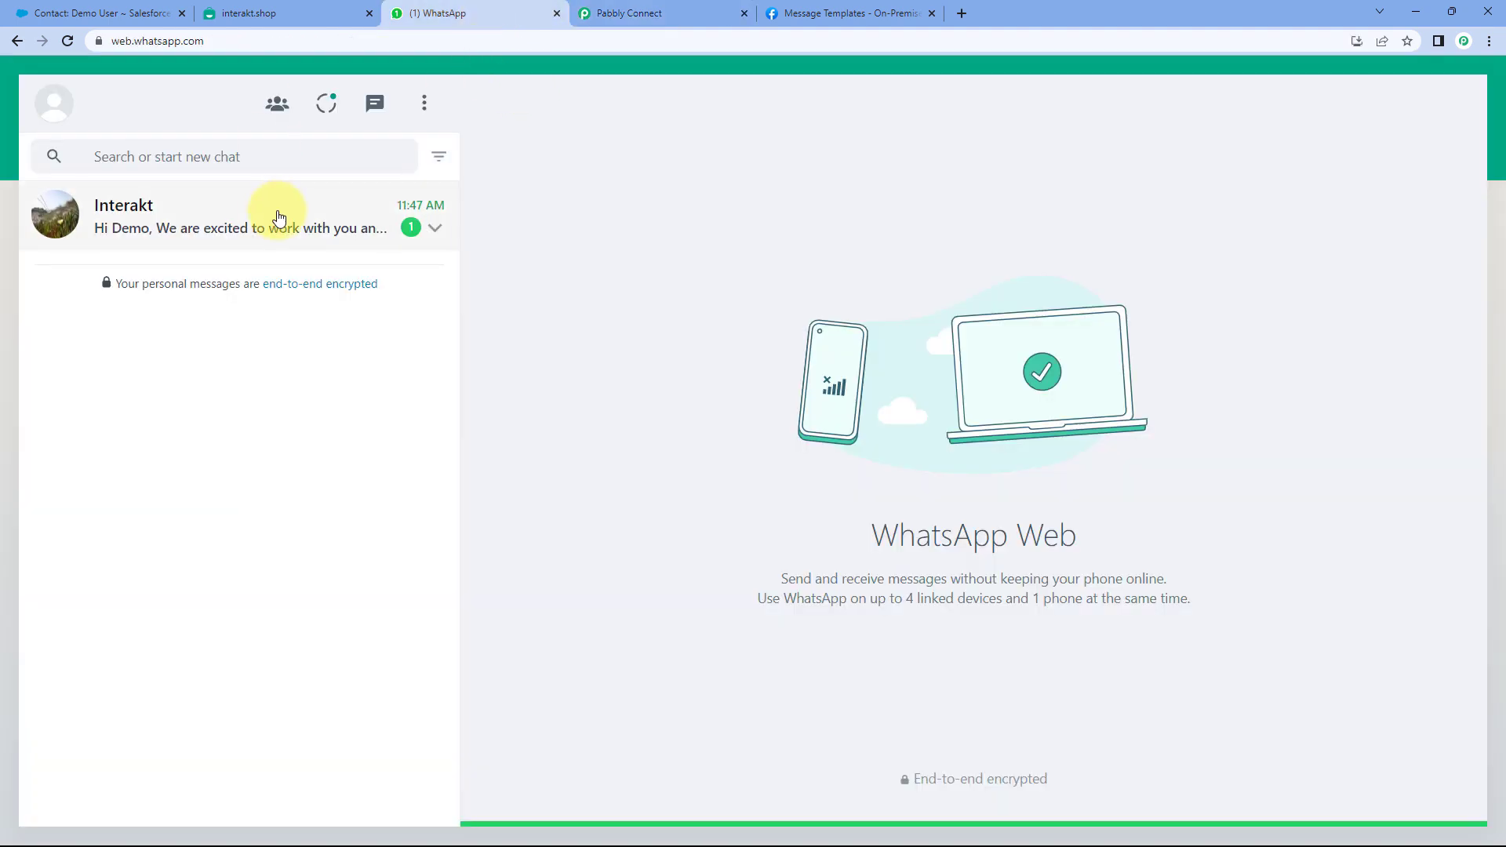
# - Open the Interakt chat and confirm the greeting name Demo matches the Salesforce contact
pyautogui.click(271, 220)
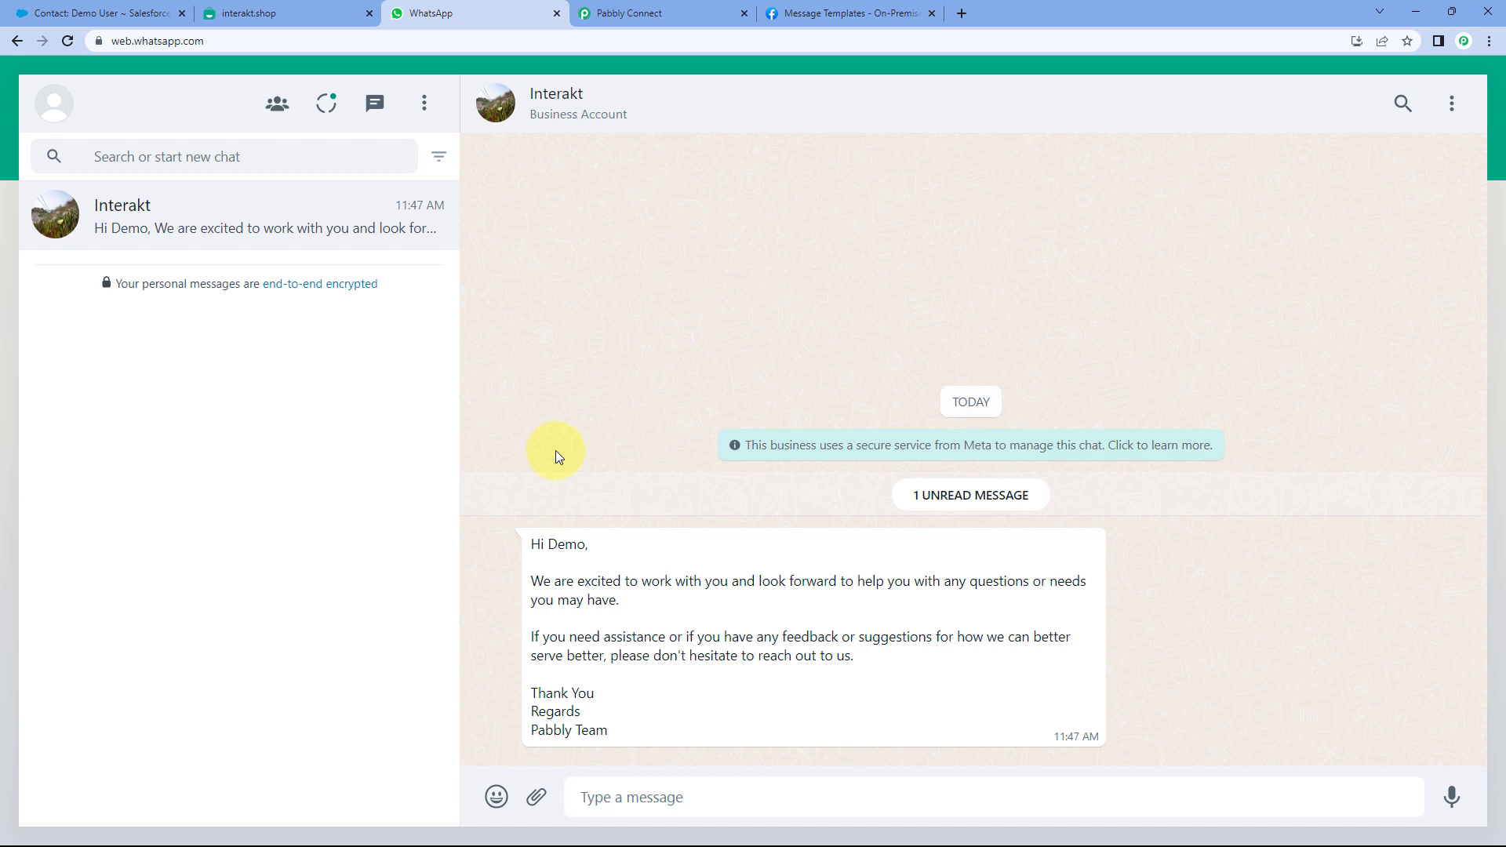
pyautogui.moveTo(548, 546); pyautogui.dragTo(587, 548)
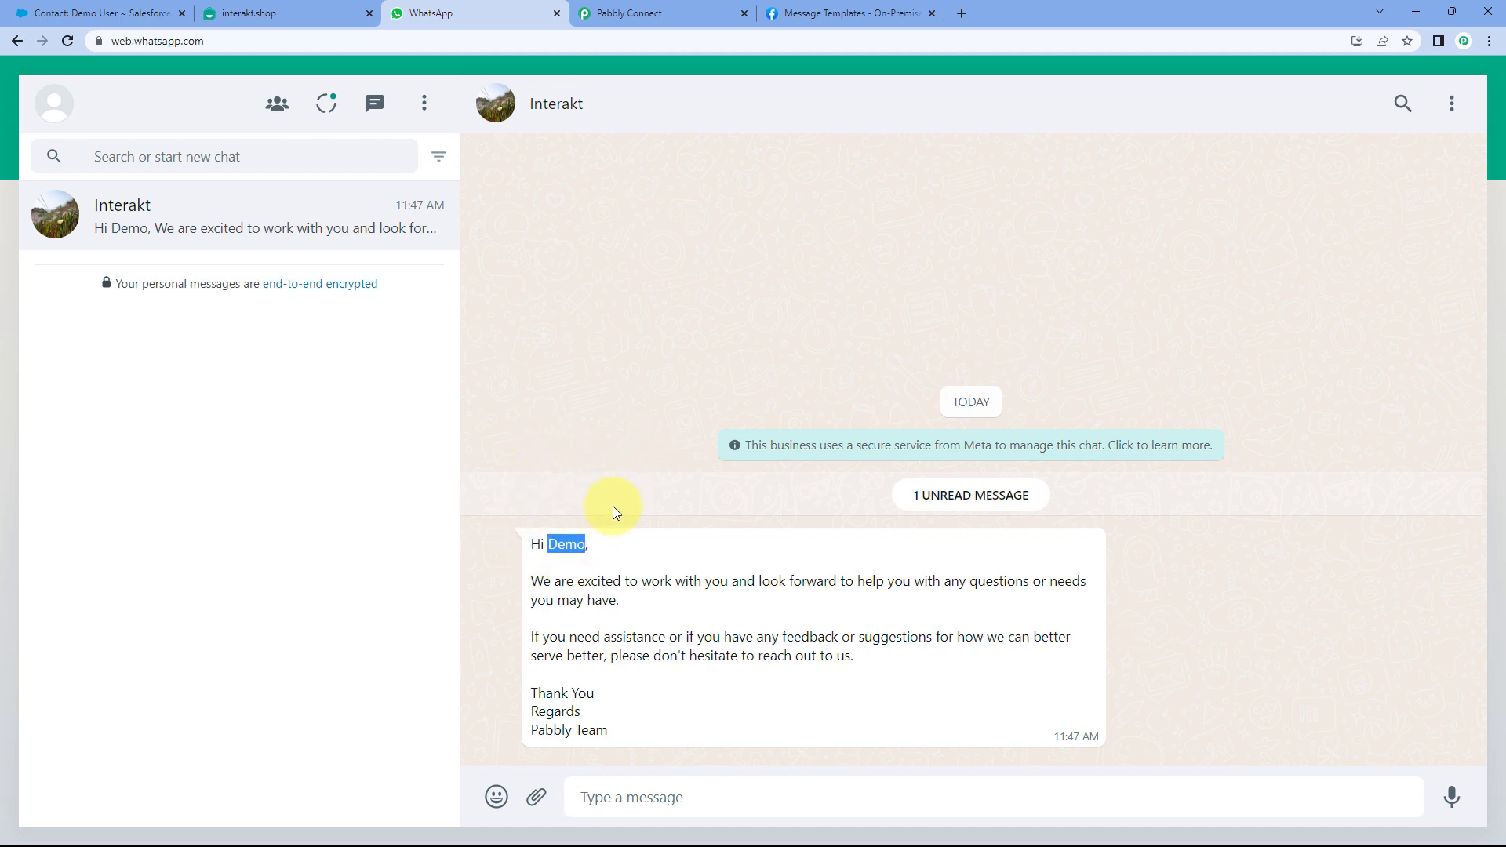
pyautogui.click(126, 12)
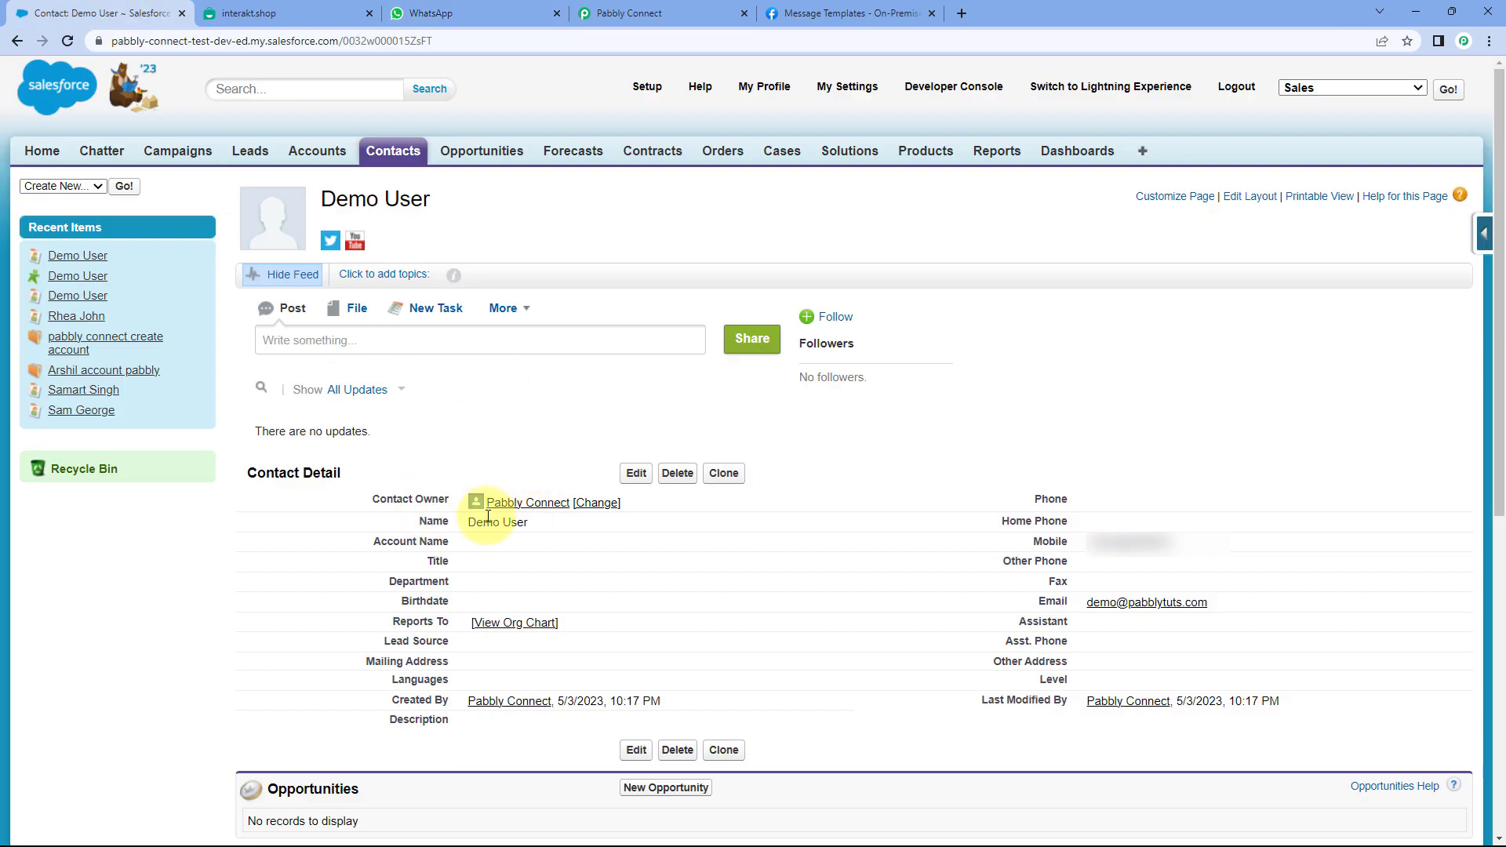
pyautogui.click(499, 13)
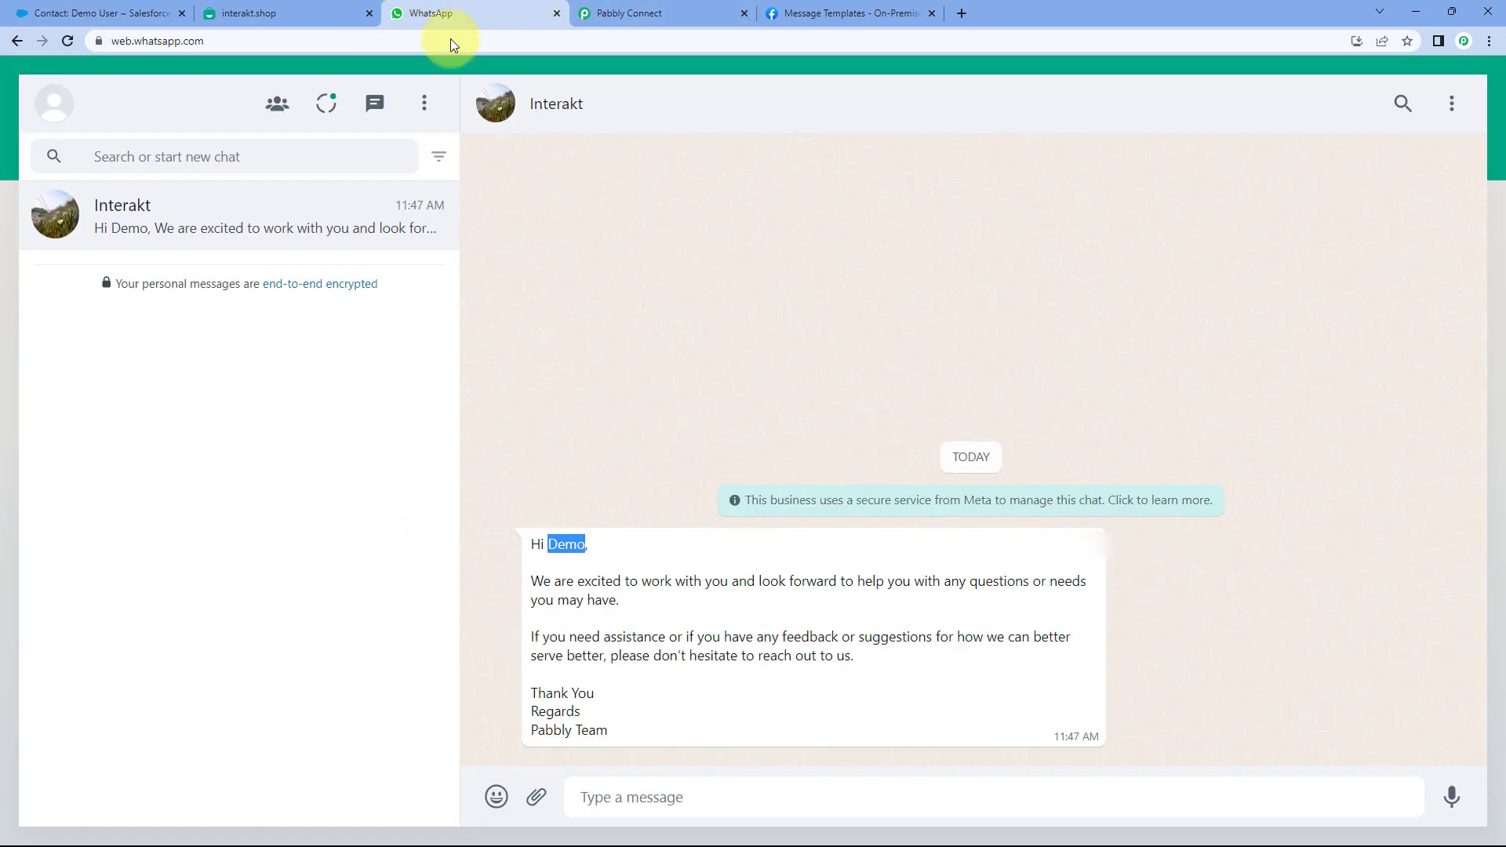
pyautogui.click(521, 463)
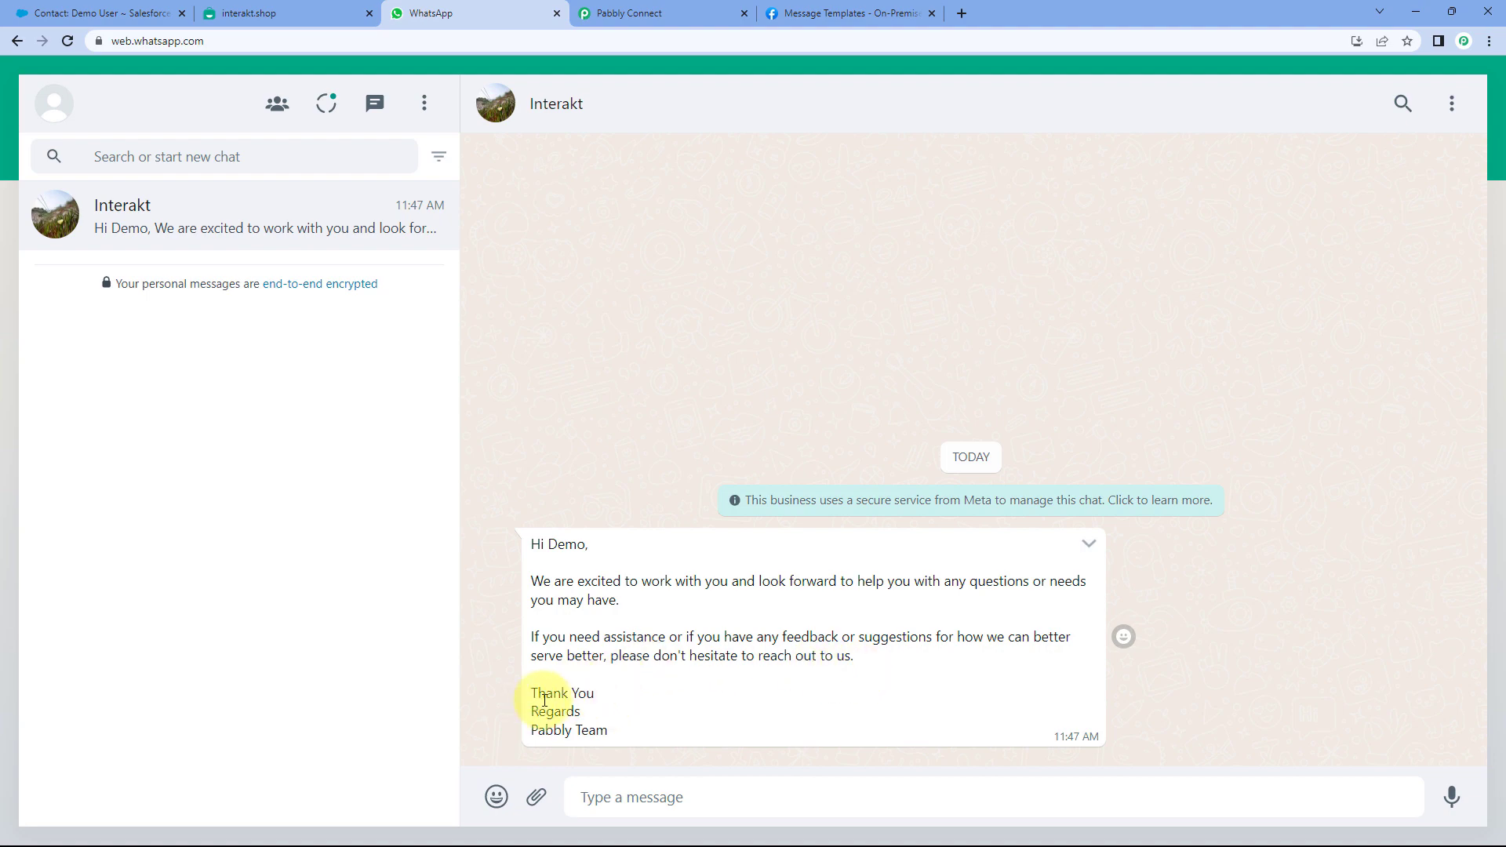
# - Confirm the message is signed Pabbly Team, then return to Pabbly Connect
pyautogui.moveTo(570, 733); pyautogui.dragTo(516, 741)
pyautogui.moveTo(548, 544); pyautogui.dragTo(586, 542)
pyautogui.click(86, 13)
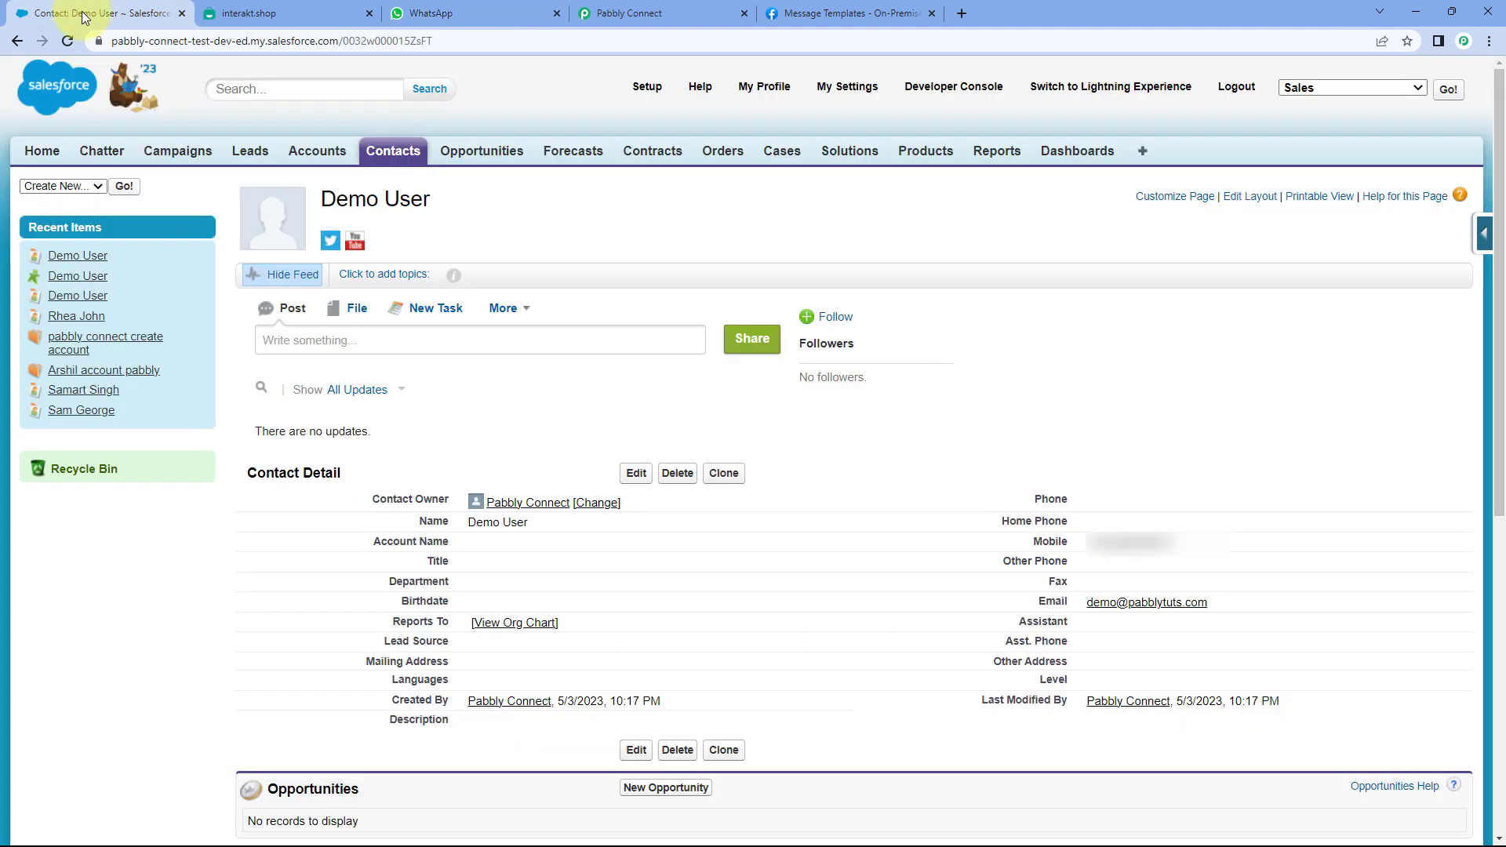
pyautogui.click(503, 8)
pyautogui.moveTo(576, 730); pyautogui.dragTo(532, 731)
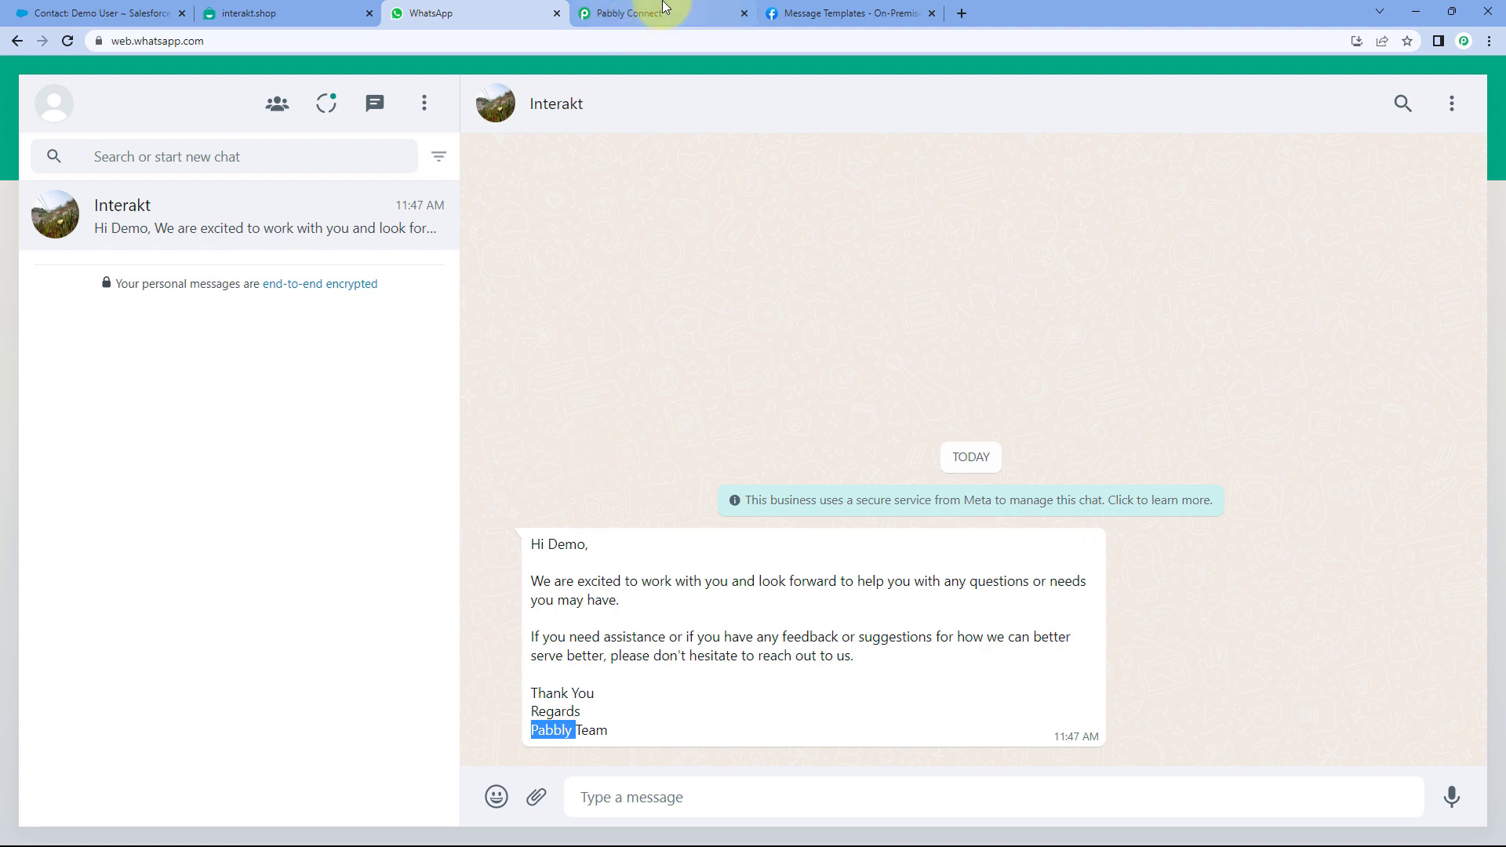
pyautogui.click(649, 13)
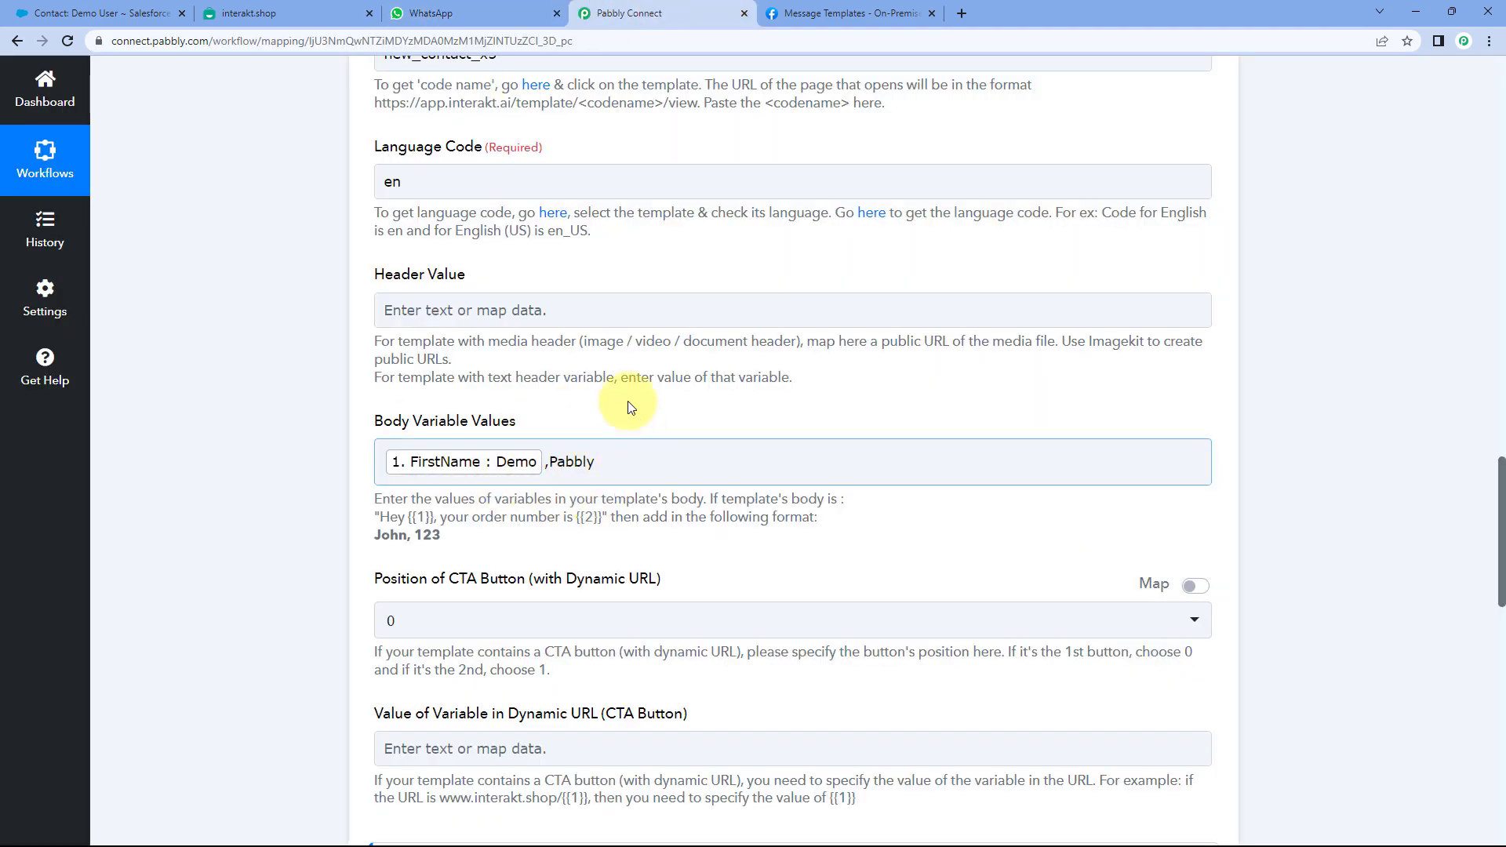
# - Collapse the Interakt action and Salesforce trigger to show the workflow overview with 3 hrs polling
pyautogui.scroll(6, 984, 454)
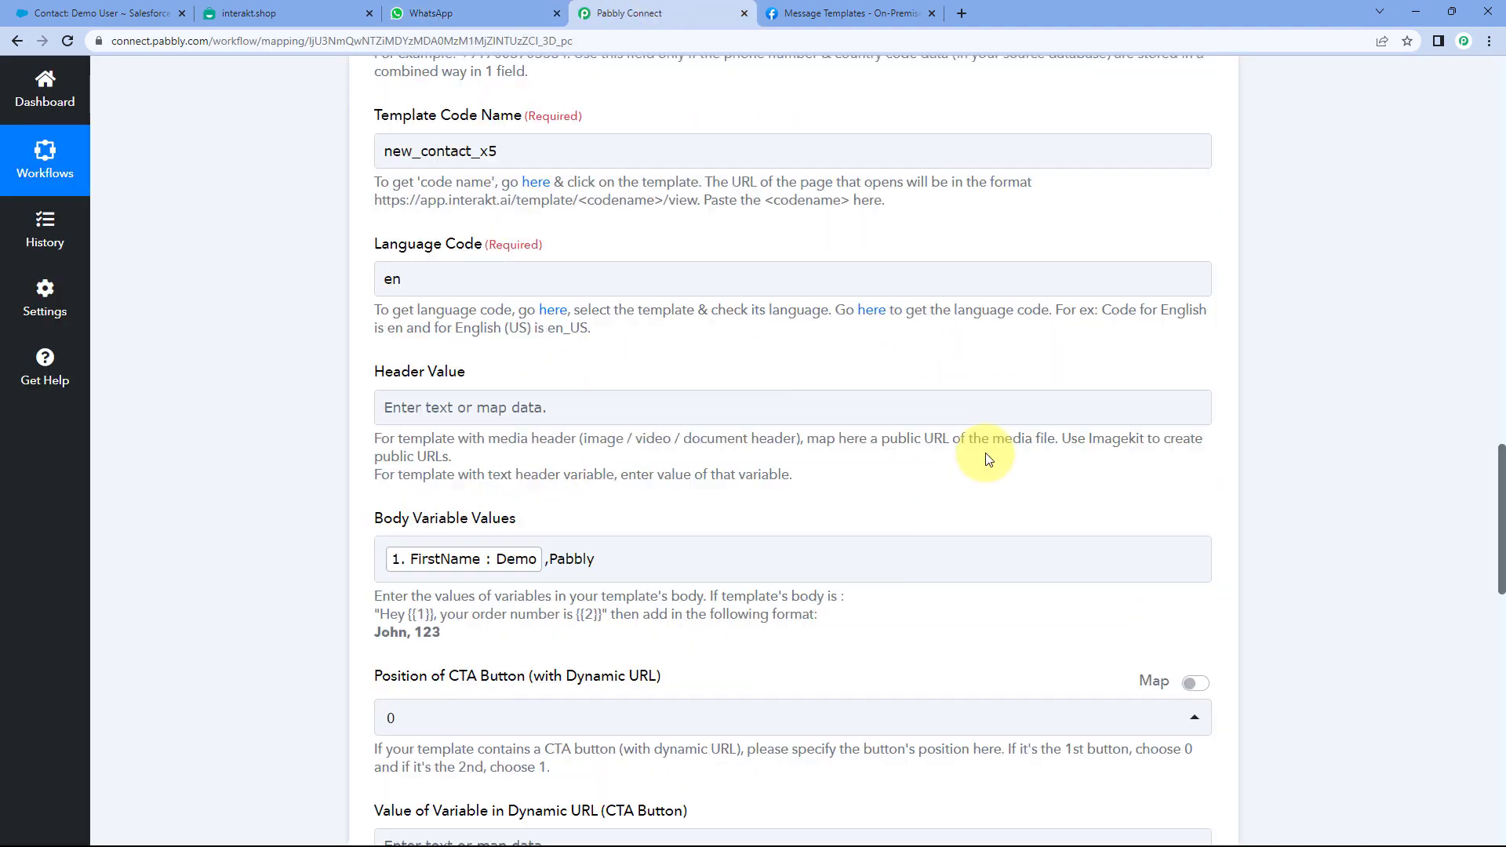
pyautogui.scroll(5, 1012, 393)
pyautogui.click(1076, 252)
pyautogui.scroll(8, 1298, 274)
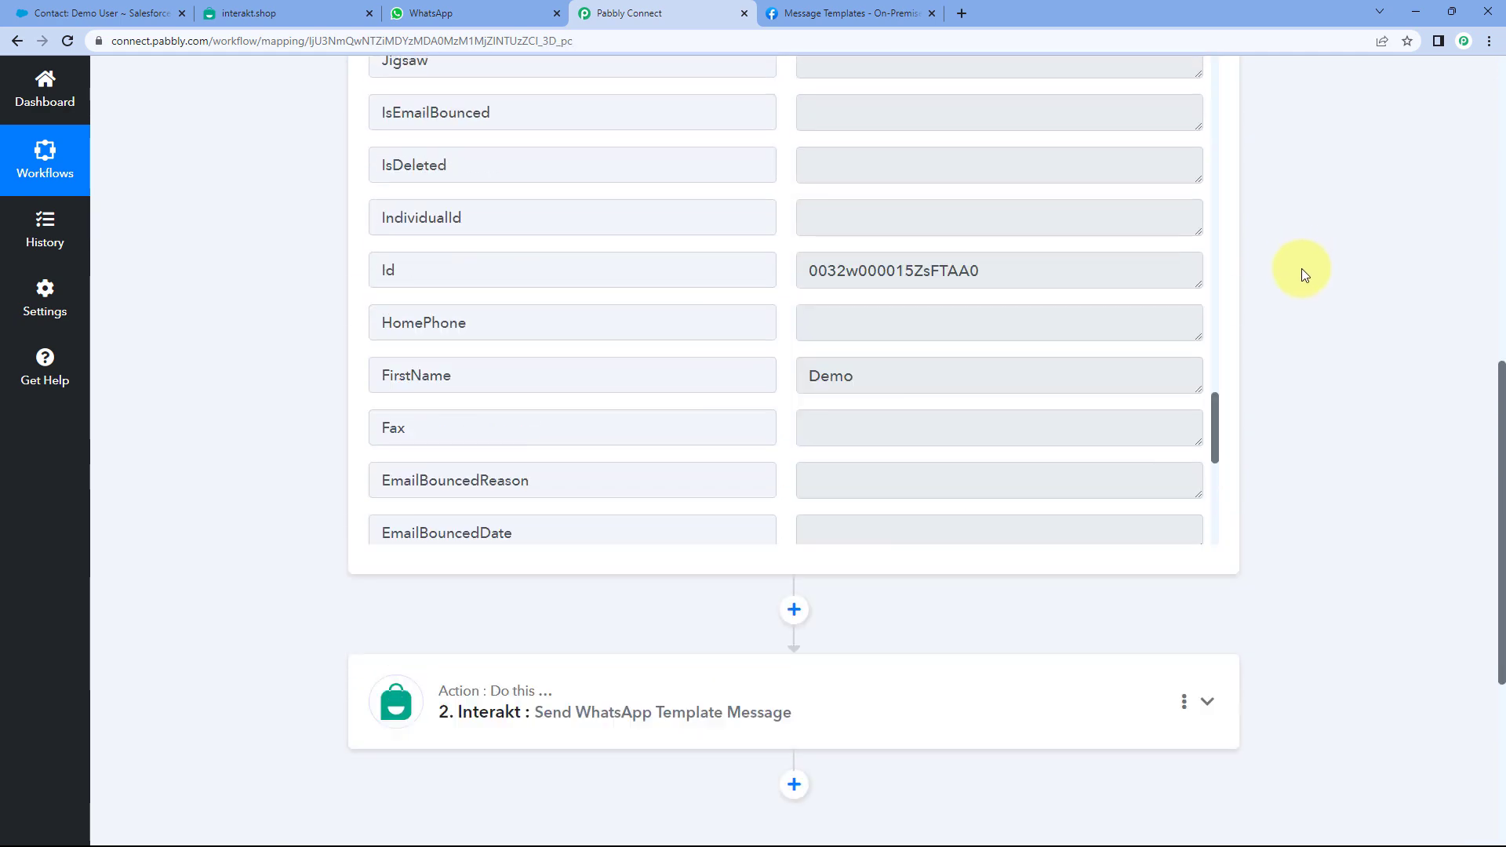
pyautogui.scroll(4, 1287, 283)
pyautogui.click(915, 333)
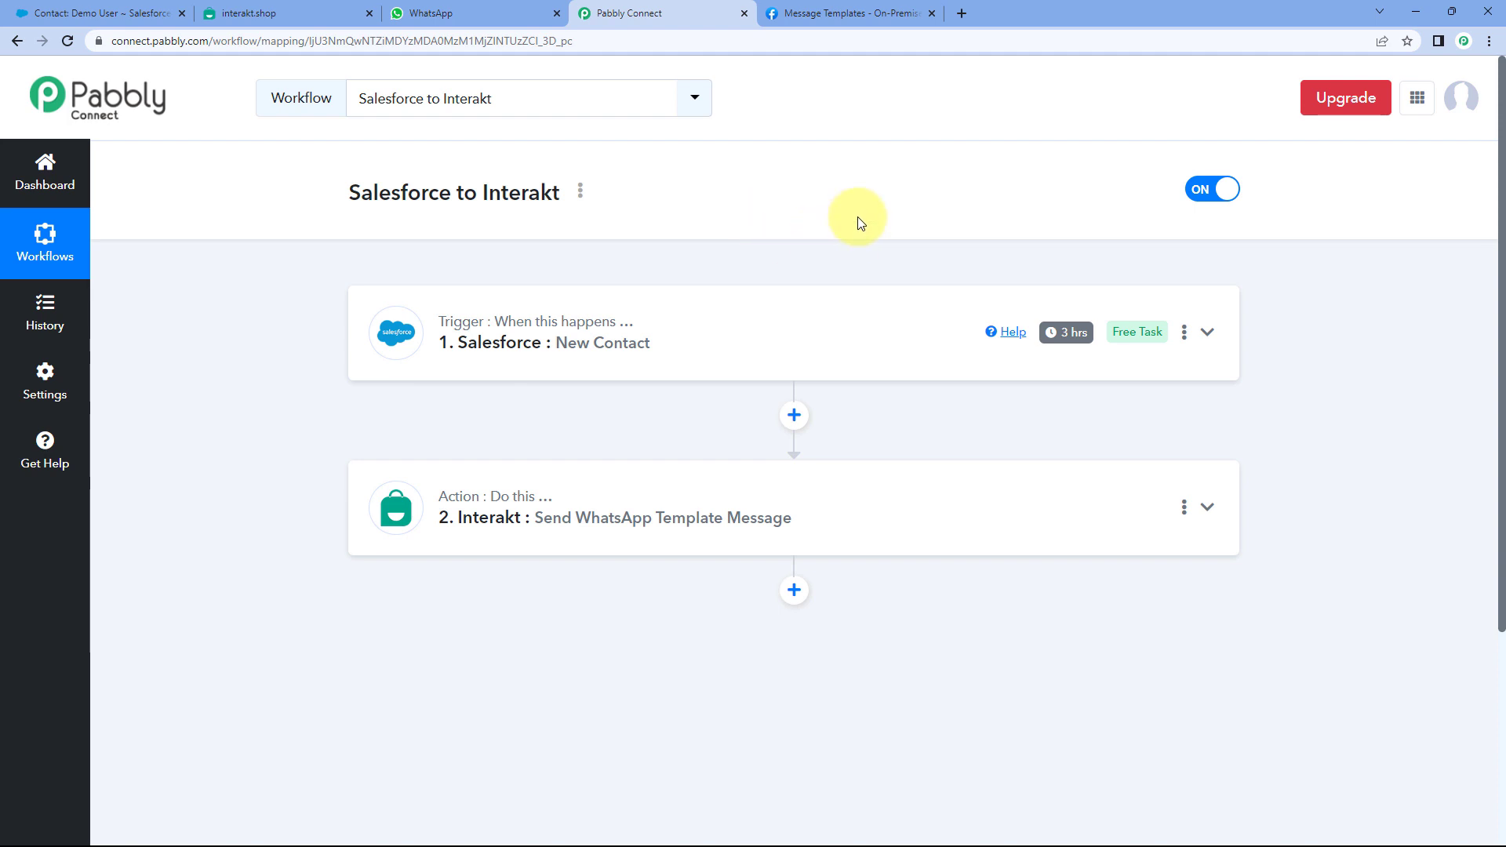
pyautogui.moveTo(1075, 339)
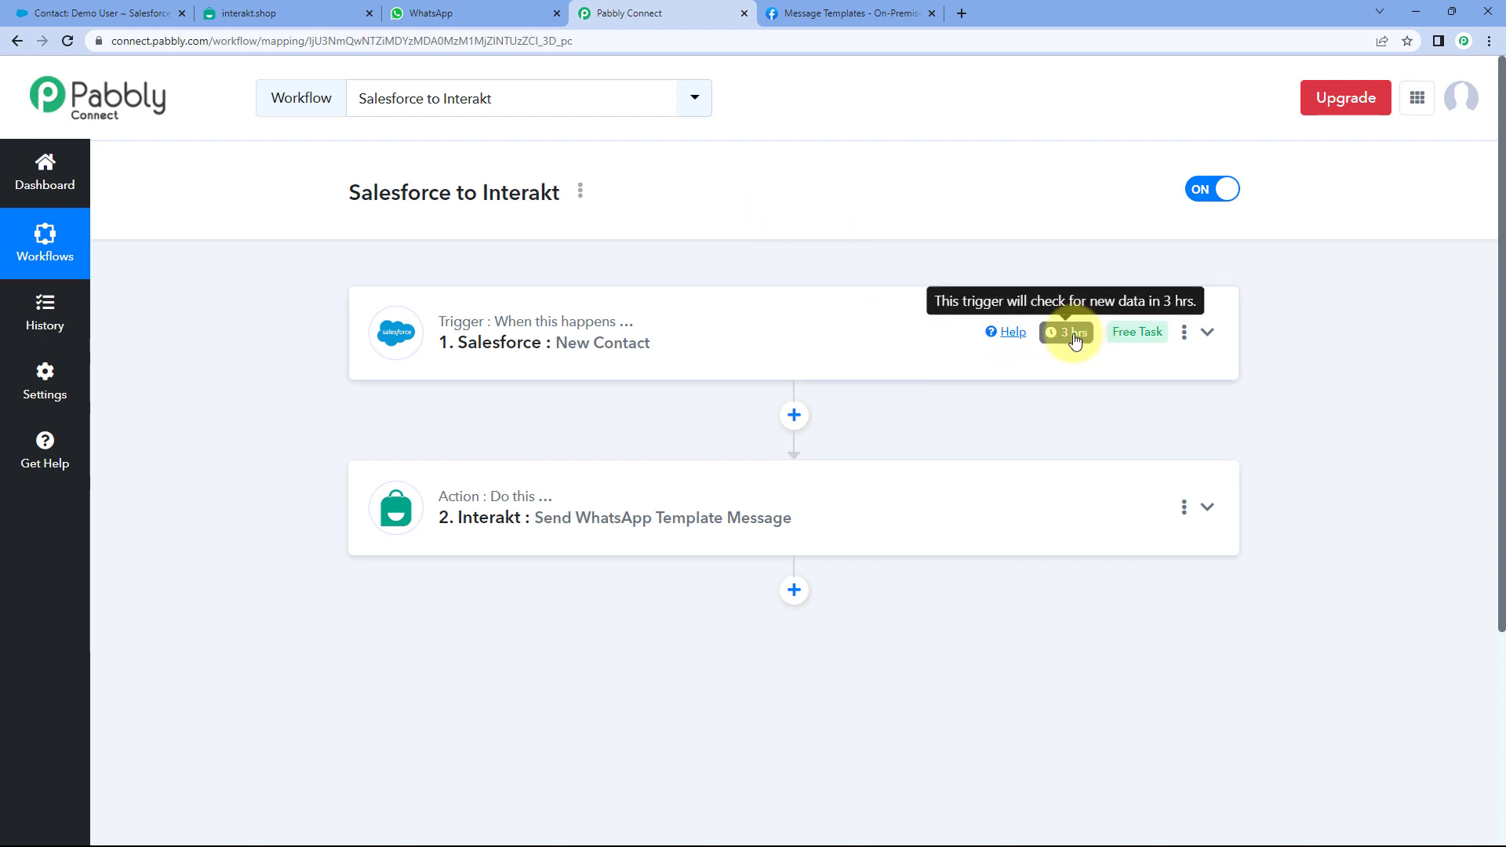